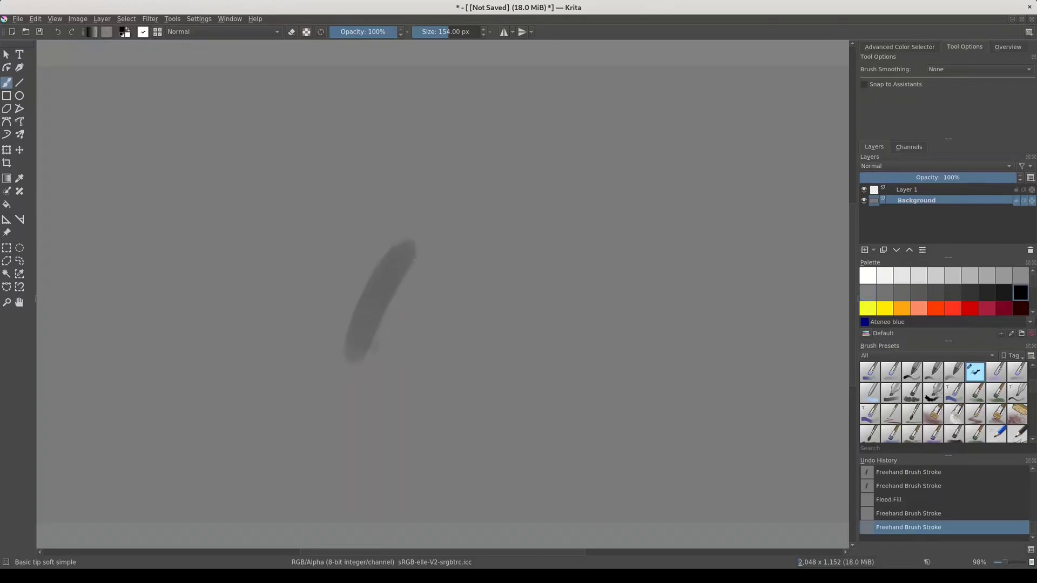
Paint black test strokes on the grey canvas, then white and grey strokes over them
left_click_drag(451, 200, 399, 343)
left_click_drag(489, 162, 428, 332)
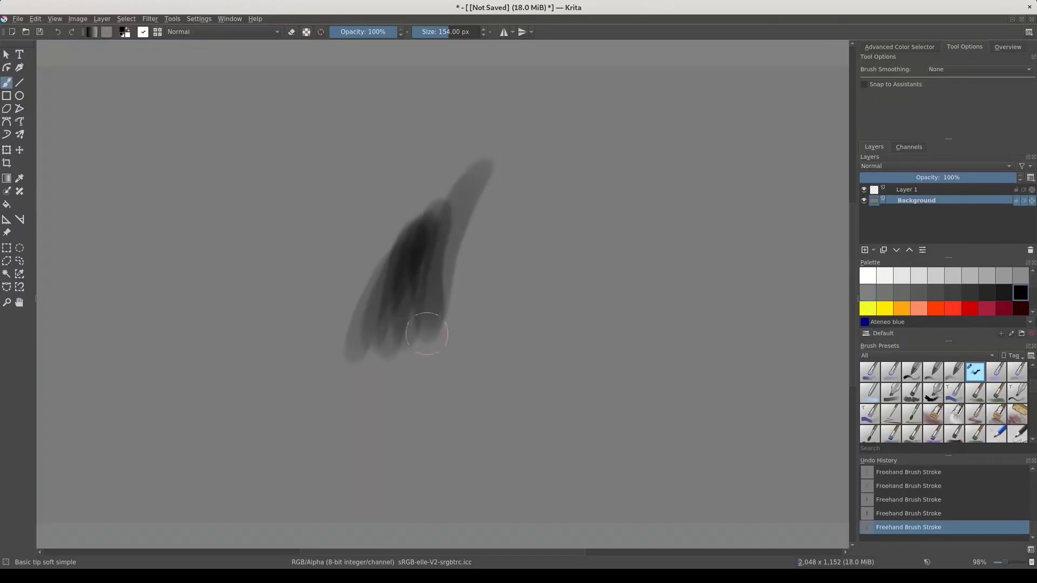
left_click(867, 275)
left_click_drag(452, 232, 424, 326)
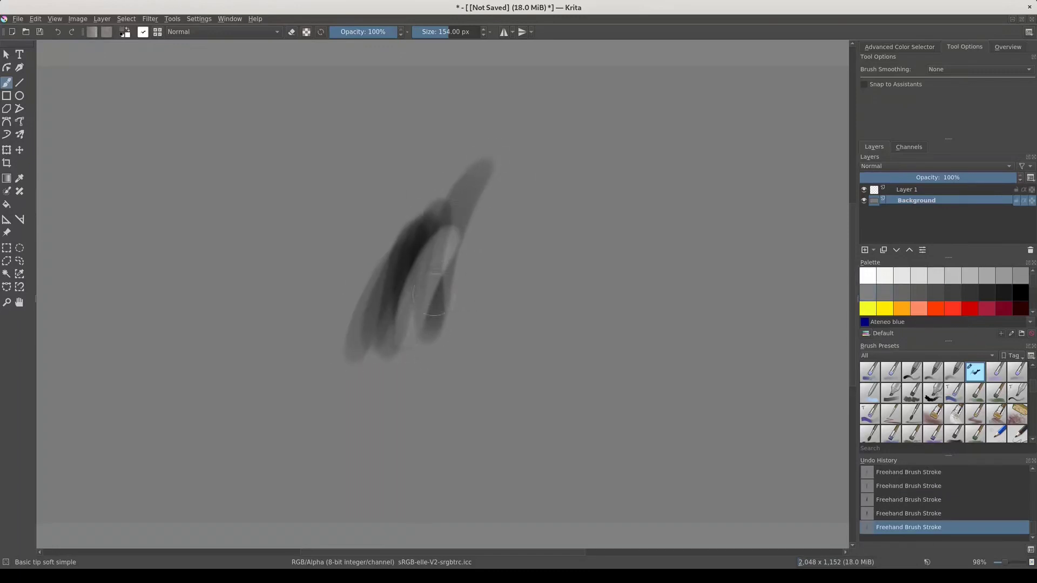
left_click_drag(454, 229, 410, 335)
mouse_move(435, 260)
left_mouse_down()
mouse_move(386, 308)
mouse_move(464, 252)
left_mouse_up()
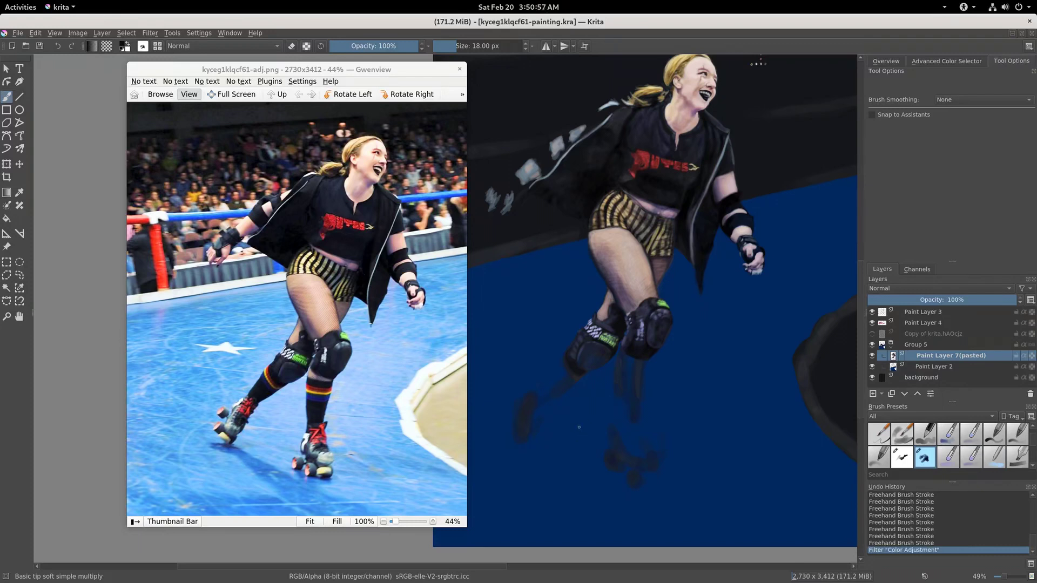
Lasso the skater's front knee pad and shin area with a freehand selection
key("l")
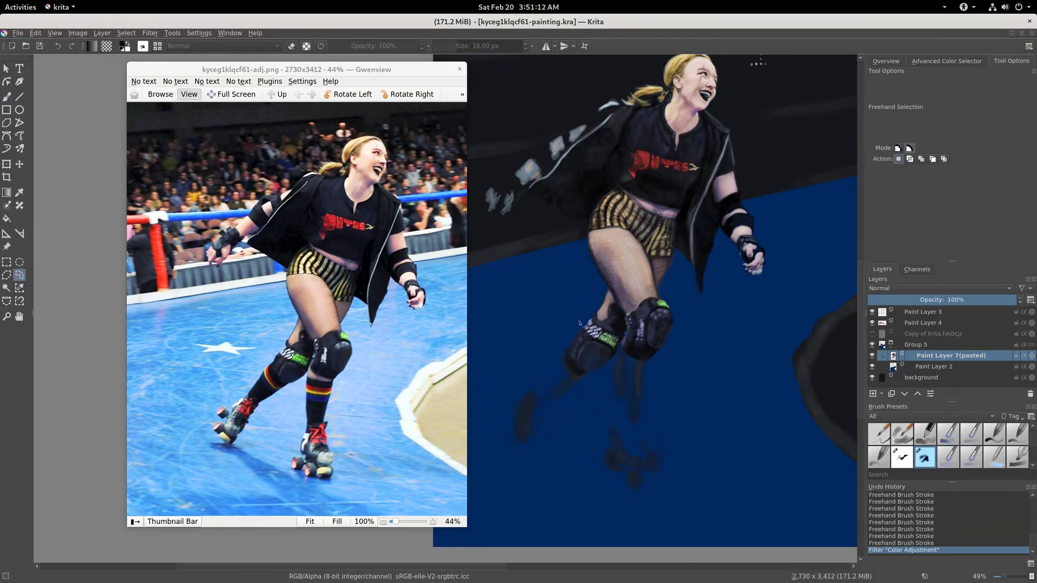
mouse_move(590, 316)
left_mouse_down()
mouse_move(565, 352)
mouse_move(585, 382)
mouse_move(624, 340)
mouse_move(628, 319)
mouse_move(610, 291)
mouse_move(594, 324)
left_mouse_up()
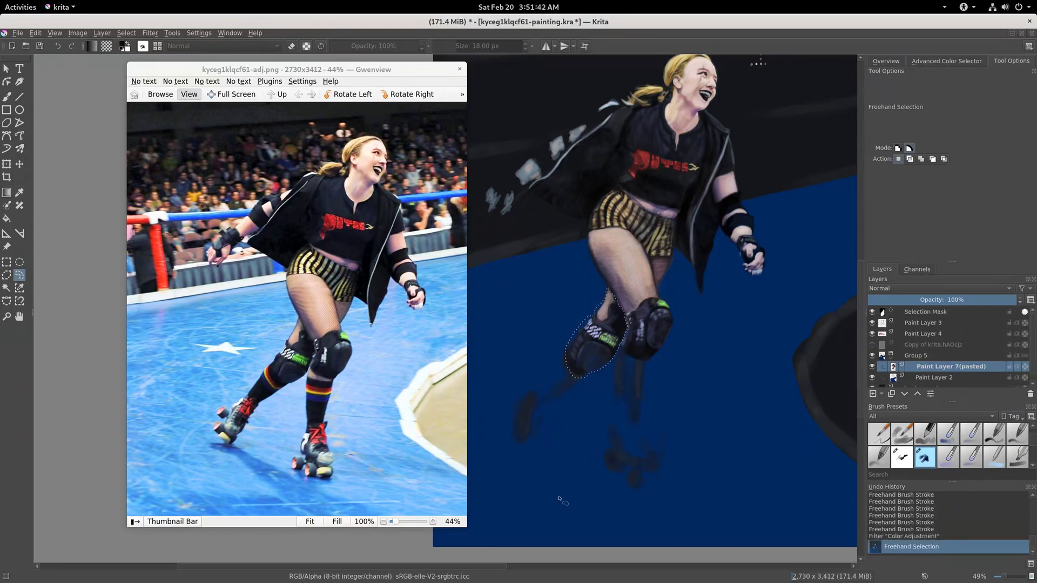
key("alt+s")
Feather the boot selection by 2 px, cut and paste it onto a new layer, and deselect
key("f")
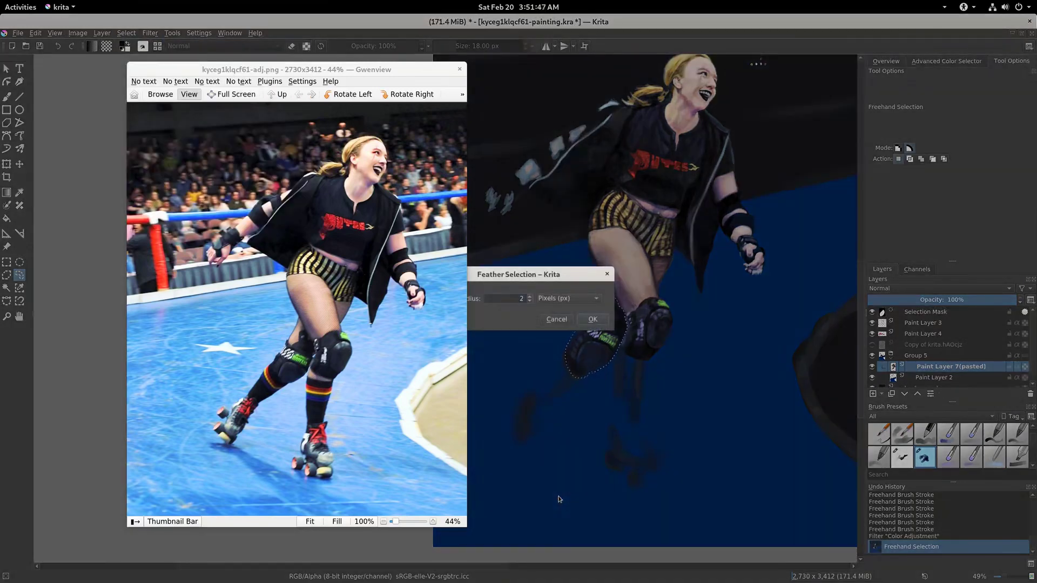
key("Return")
key("ctrl+x")
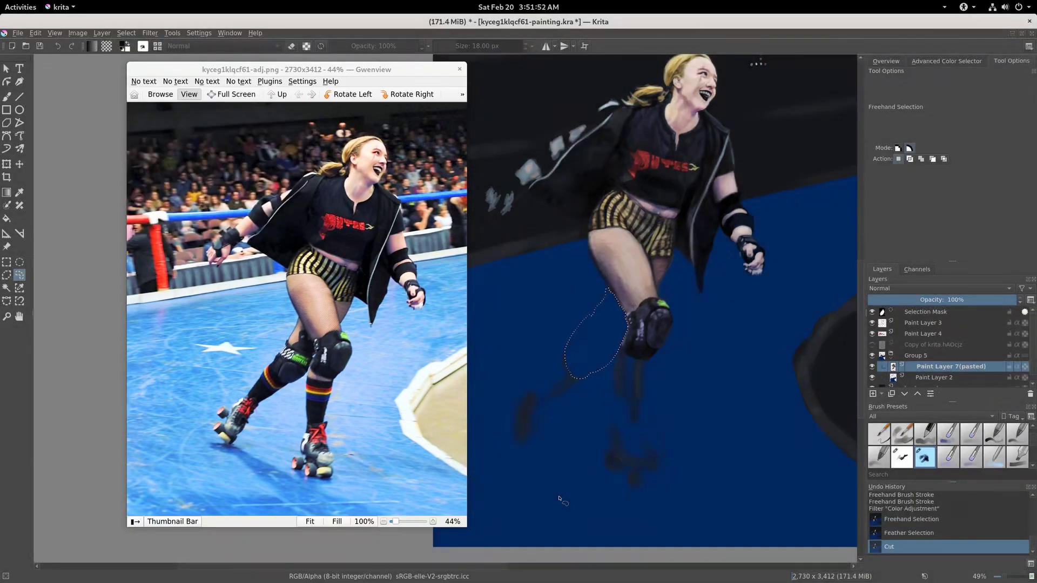
key("ctrl+v")
key("ctrl+shift+a")
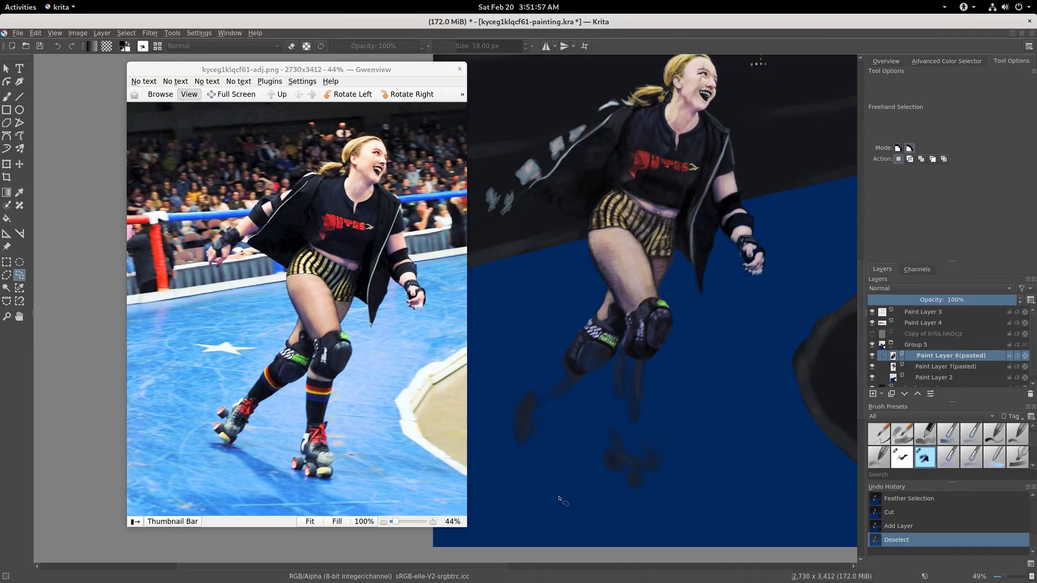
key("ctrl+t")
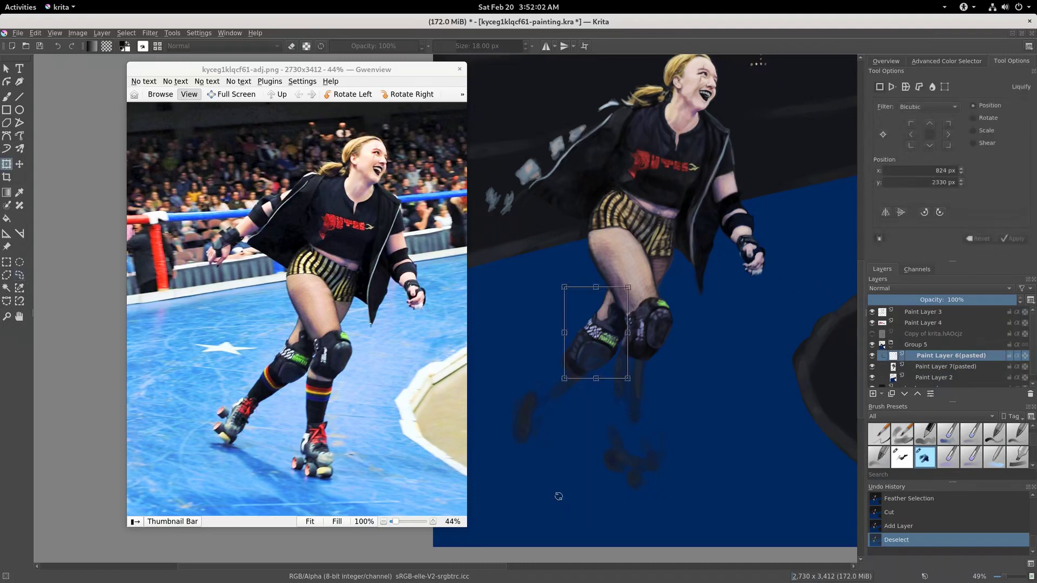
Mesh-warp the pasted boot on a 2-column, 3-row grid, adjusting its bottom corners and edge
left_click(944, 87)
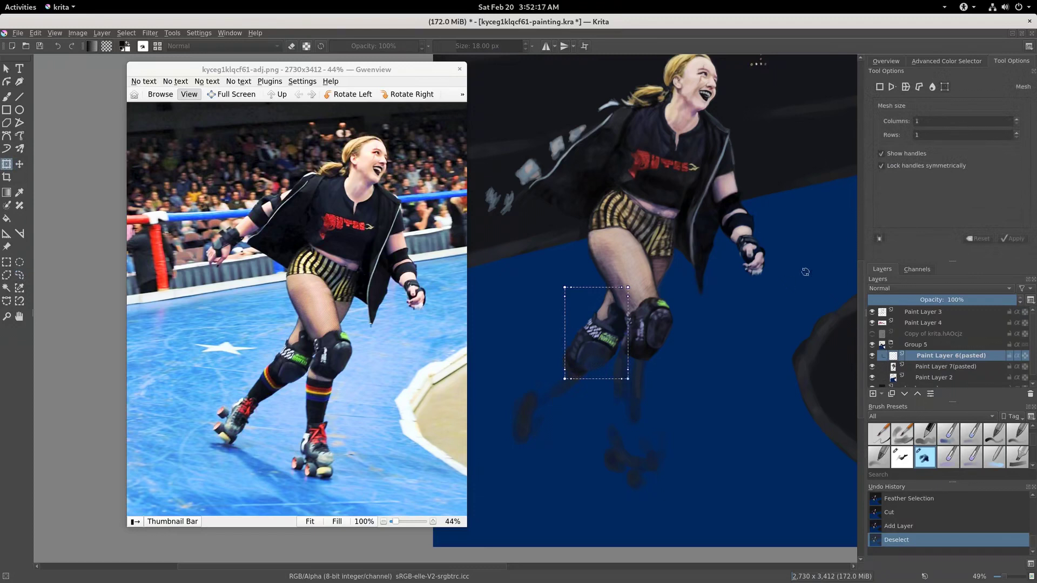
left_click(1016, 133)
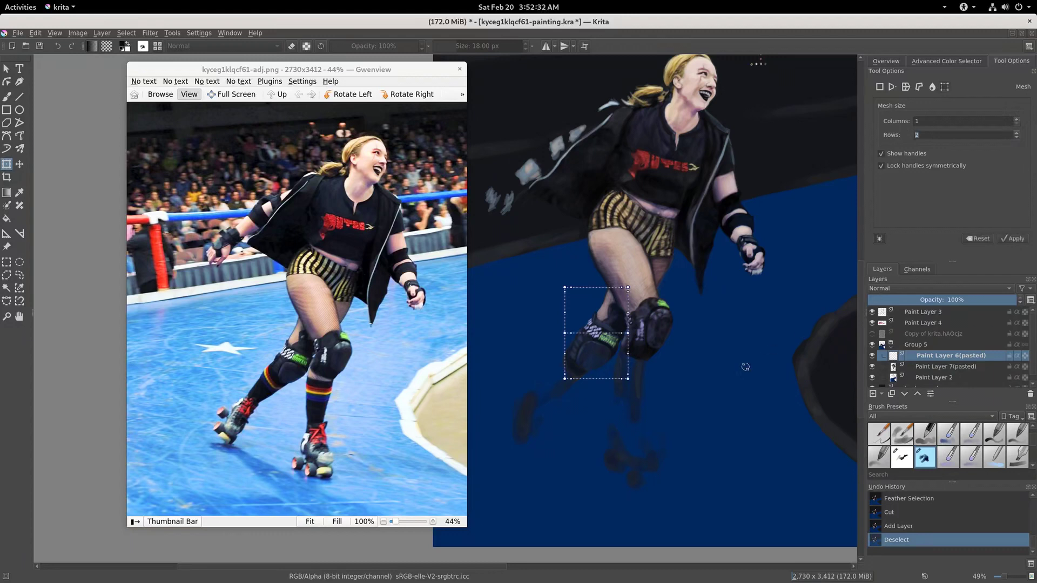
left_click_drag(565, 380, 567, 377)
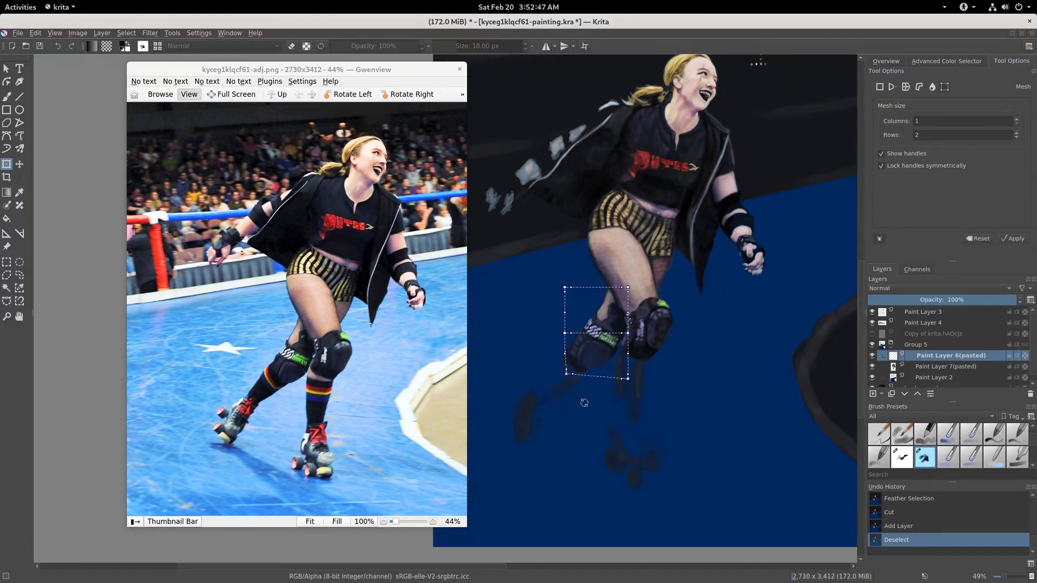
left_click(1016, 121)
left_click_drag(597, 376, 597, 374)
left_click_drag(567, 376, 567, 377)
left_click(1016, 119)
left_click(1017, 124)
left_click(1016, 132)
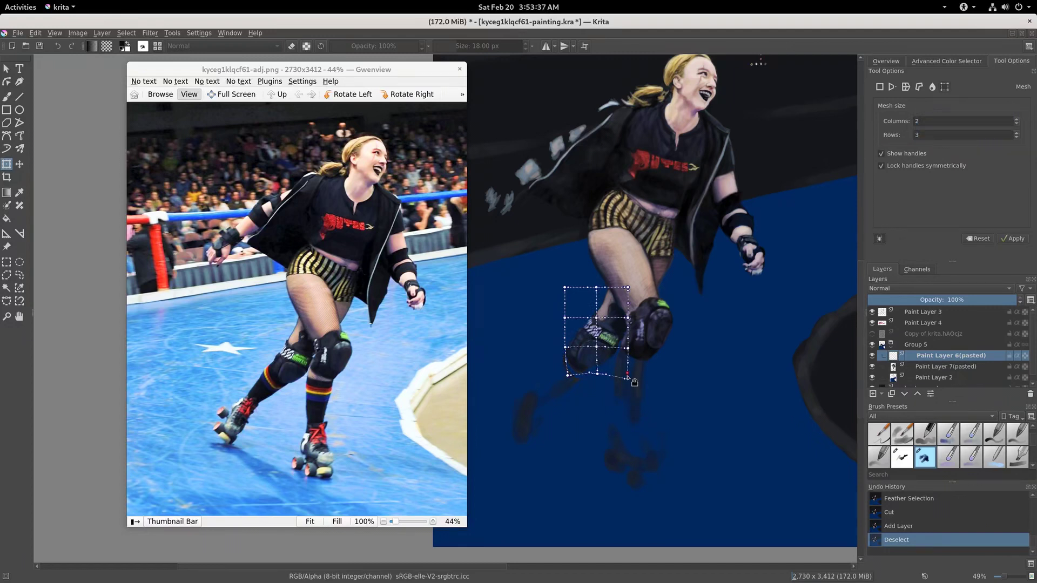
left_click_drag(628, 379, 624, 376)
key("Return")
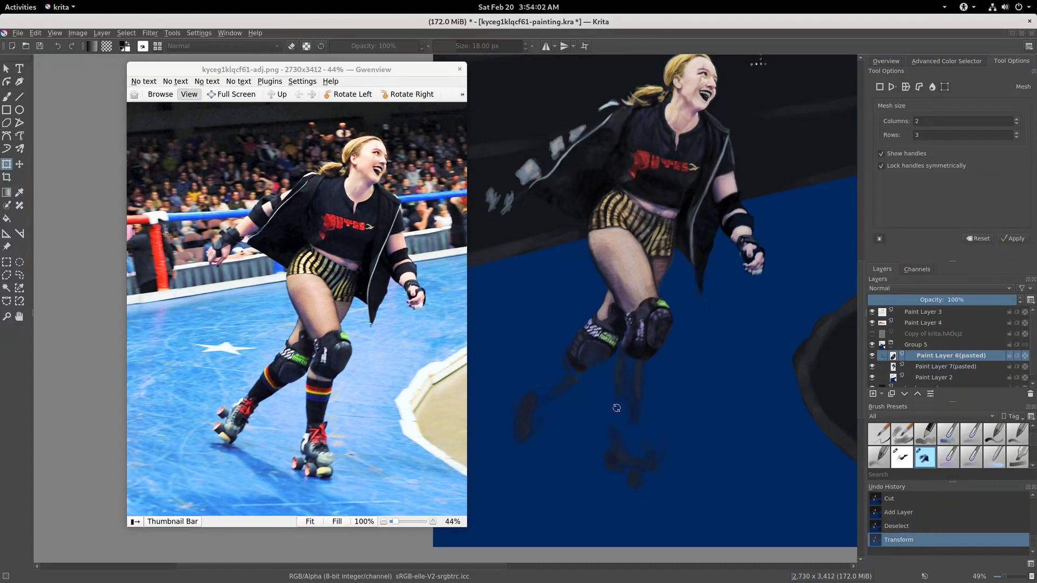
Liquify the boot's lower edge at brush size 53.72, apply it, and merge the layer down
left_click(932, 87)
left_click(952, 119)
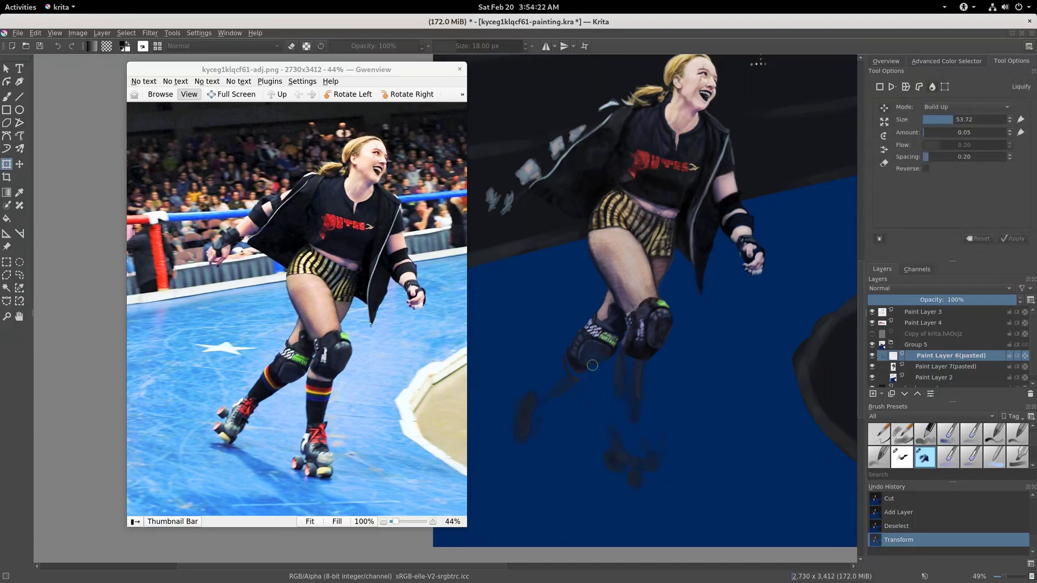
left_click_drag(592, 365, 594, 366)
left_click(594, 471)
key("ctrl+e")
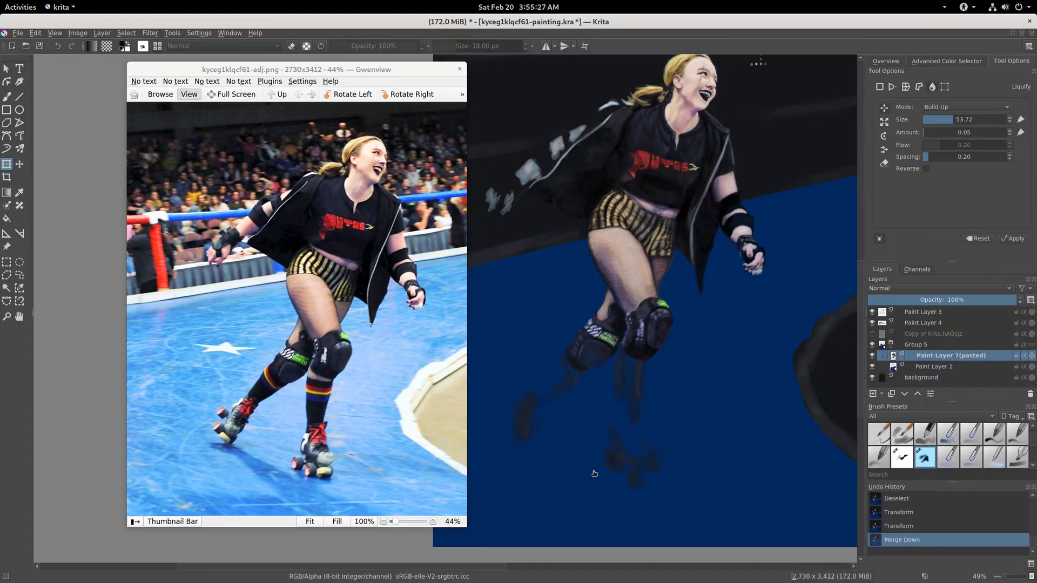
key("b")
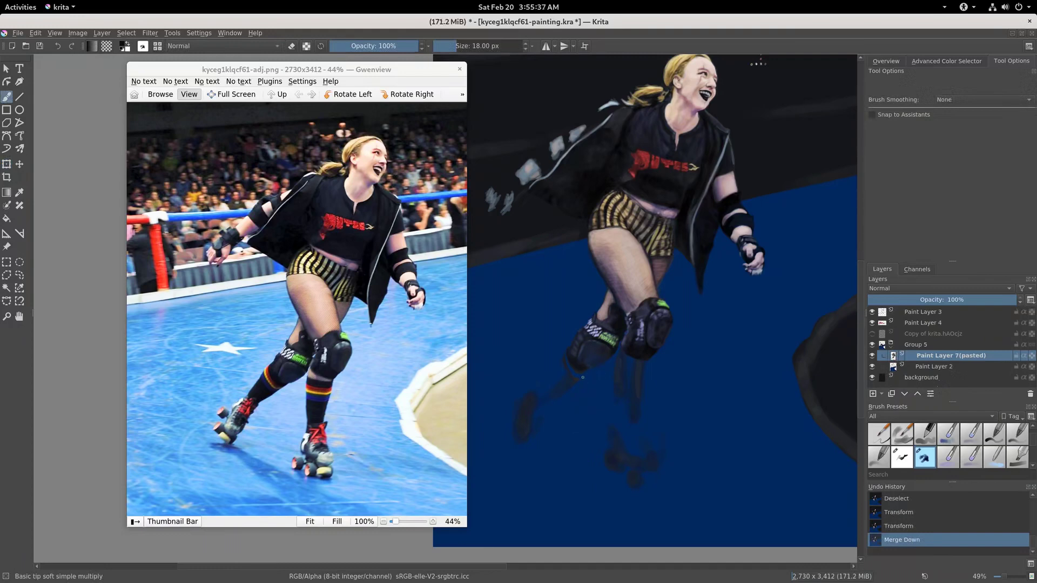
Zoom in and paint along the boot's lower edge and sole, then sample the dark boot colour
scroll(595, 385, "up", 5)
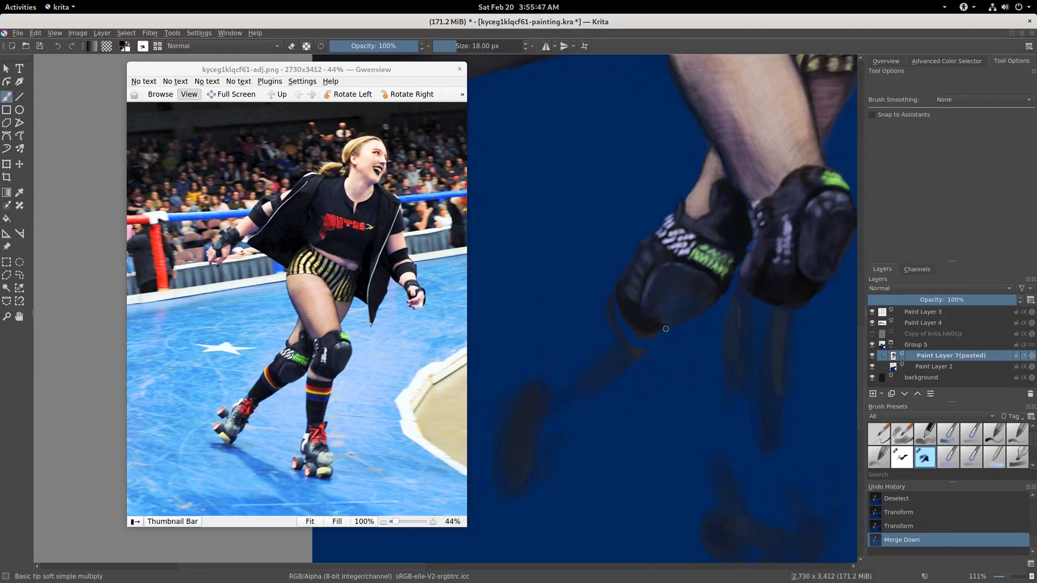
left_click_drag(621, 324, 637, 346)
mouse_move(626, 329)
left_mouse_down()
mouse_move(642, 348)
mouse_move(656, 340)
left_mouse_up()
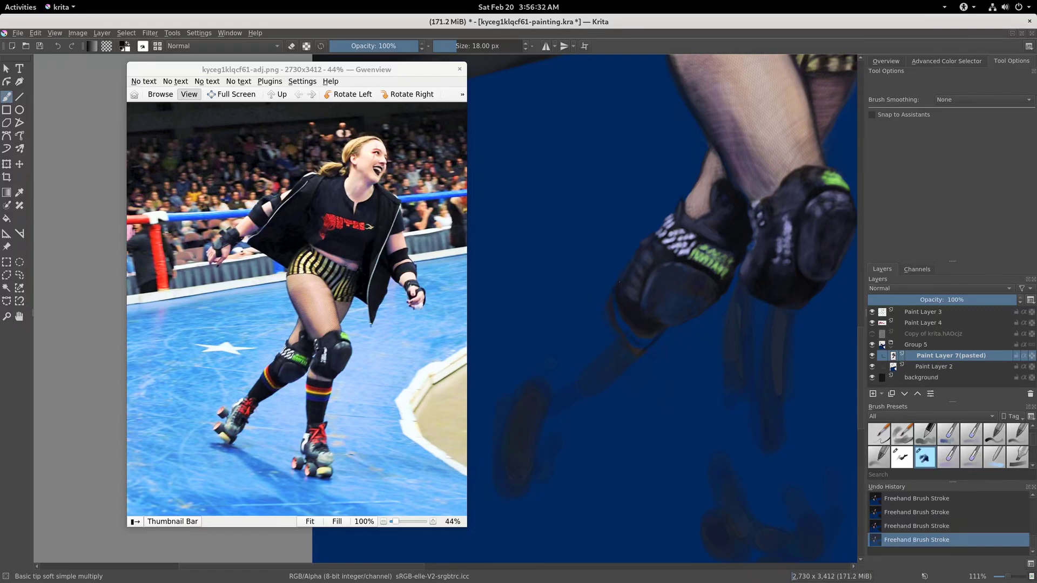
left_click_drag(619, 281, 618, 312)
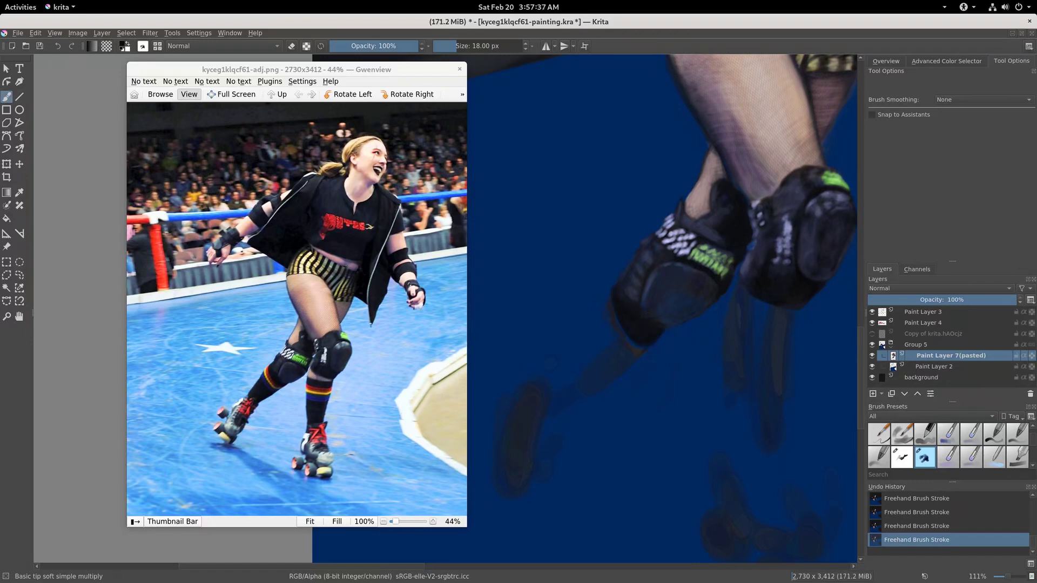
left_click(669, 316, "ctrl")
Freehand-select the lower shin below the knee pad, redrawing and trimming the outline
key("l")
mouse_move(578, 410)
left_mouse_down()
mouse_move(627, 359)
mouse_move(570, 359)
mouse_move(579, 411)
left_mouse_up()
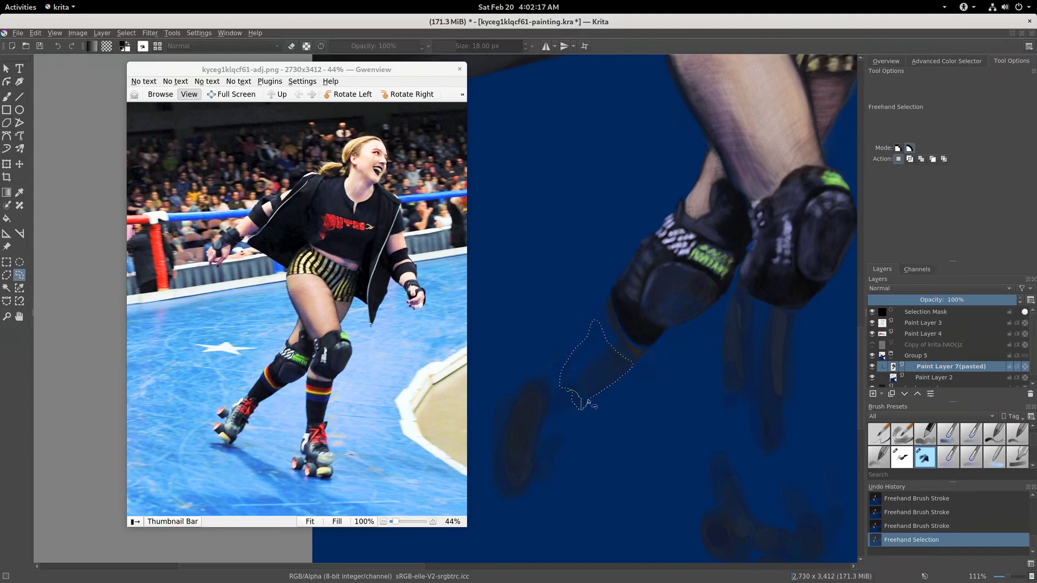
left_click_drag(591, 400, 593, 405)
left_click_drag(576, 397, 592, 419)
left_click_drag(561, 384, 548, 427)
left_click_drag(581, 398, 581, 402)
left_click_drag(592, 398, 591, 400)
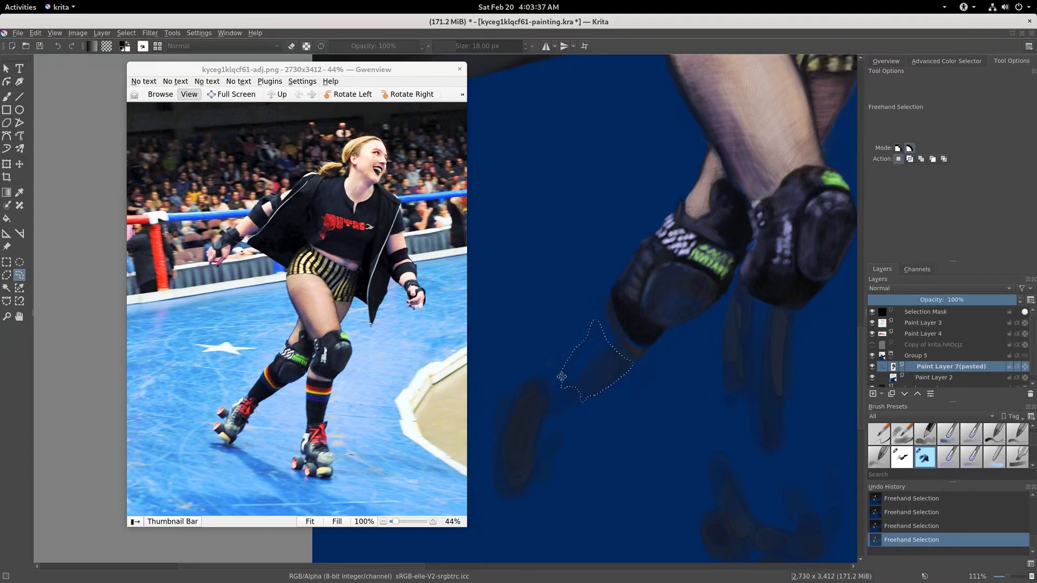
mouse_move(555, 396)
left_mouse_down()
mouse_move(557, 381)
mouse_move(556, 391)
left_mouse_up()
left_click_drag(597, 321, 597, 322)
left_click_drag(587, 421, 587, 406)
left_click_drag(627, 366, 629, 363)
left_click_drag(646, 361, 646, 361)
Feather the selection by 3 px, flood-fill it near-black, and deselect
key("shift+F6")
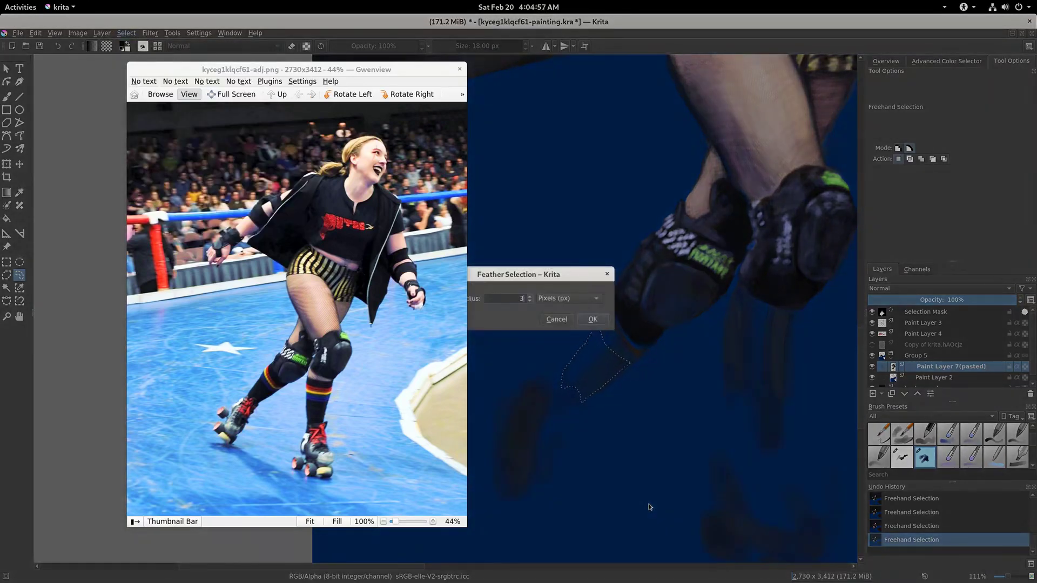
key("Return")
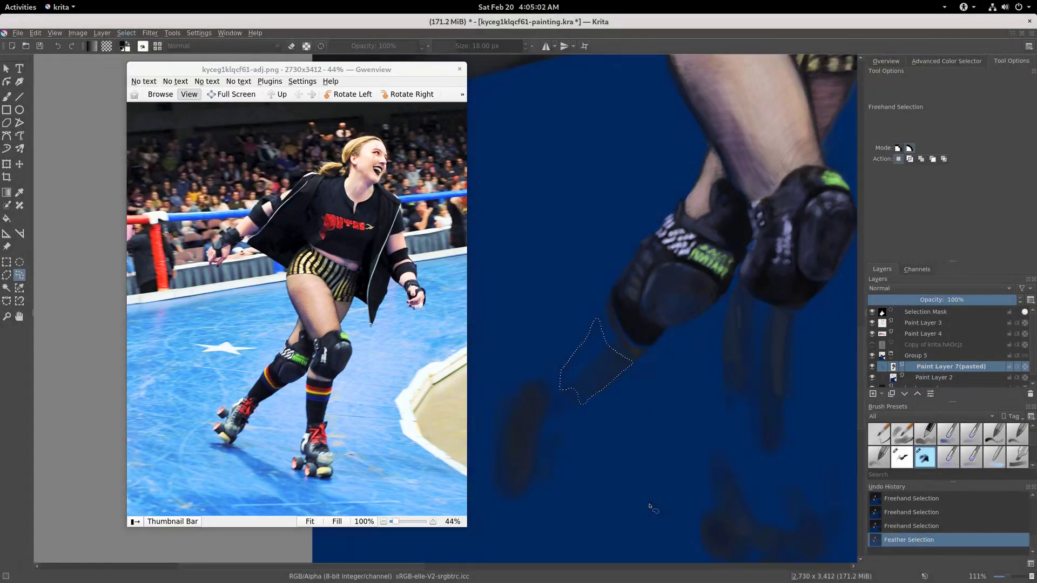
key("f")
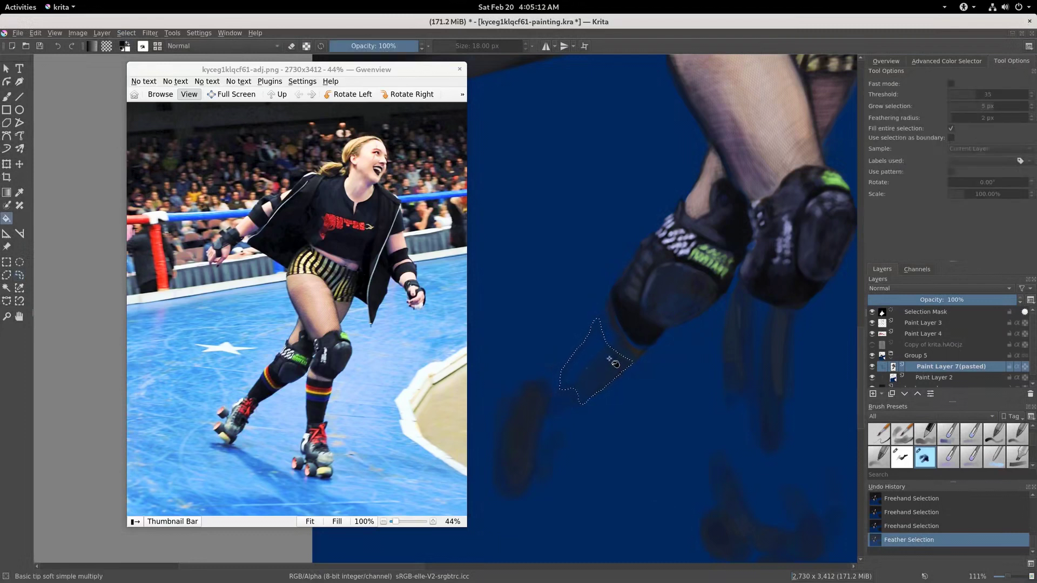
left_click(588, 502)
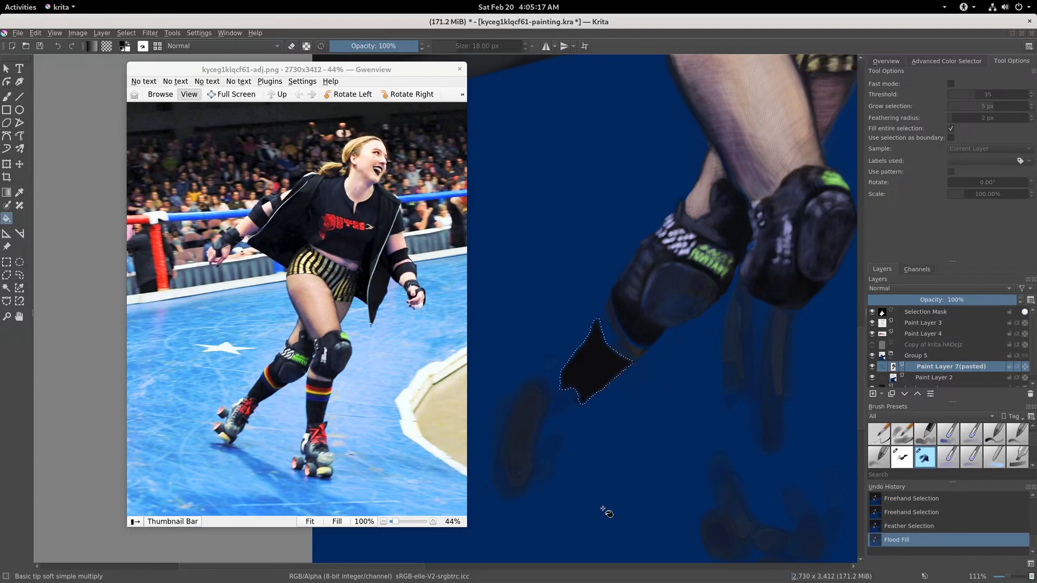
key("ctrl+shift+a")
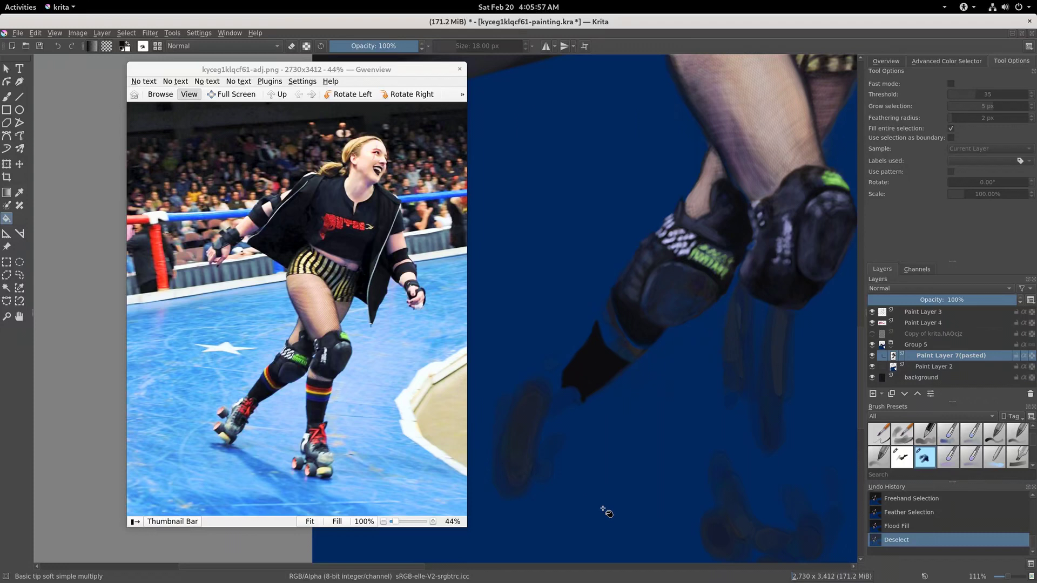
key("b")
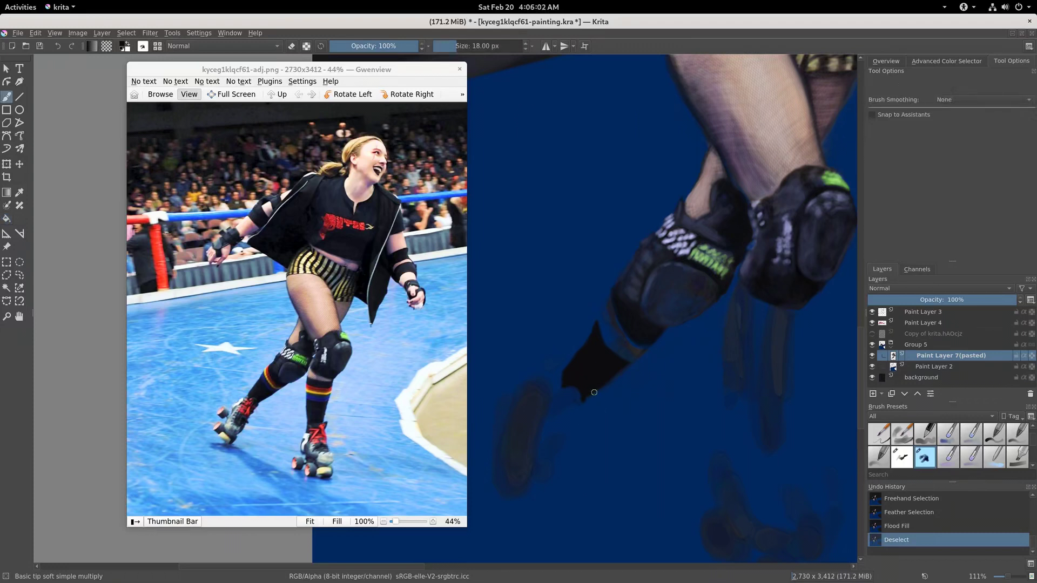
Paint and erase to extend and clean up the black sock's pointed tip
left_click_drag(581, 403, 578, 405)
left_click_drag(579, 404, 583, 395)
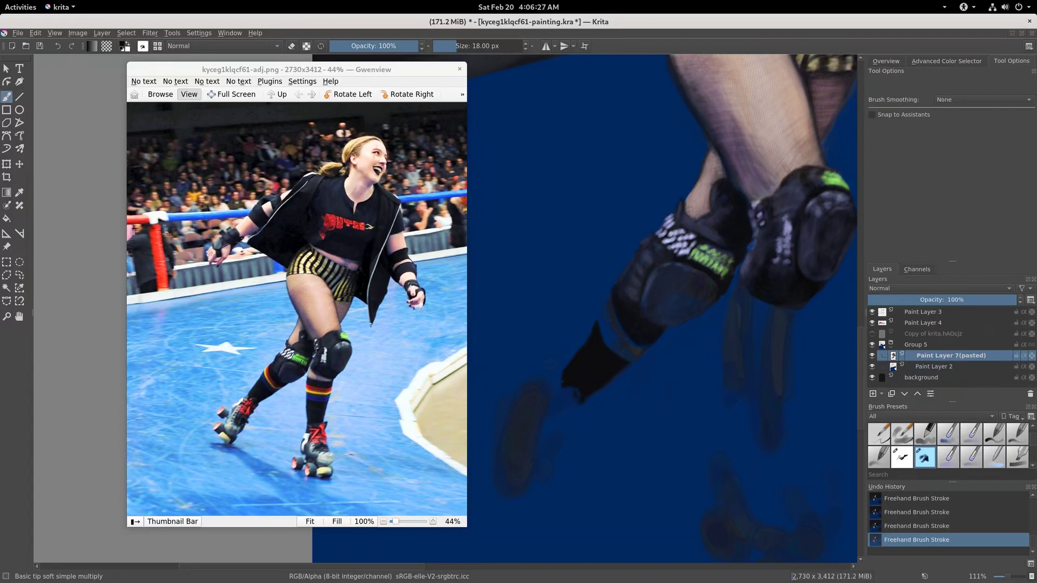
left_click_drag(562, 381, 564, 377)
key("e")
key("e")
left_click_drag(594, 329, 589, 333)
Pan to the lower legs and draw a closed Bezier dark band across the shin below the knee pad
left_click(886, 61)
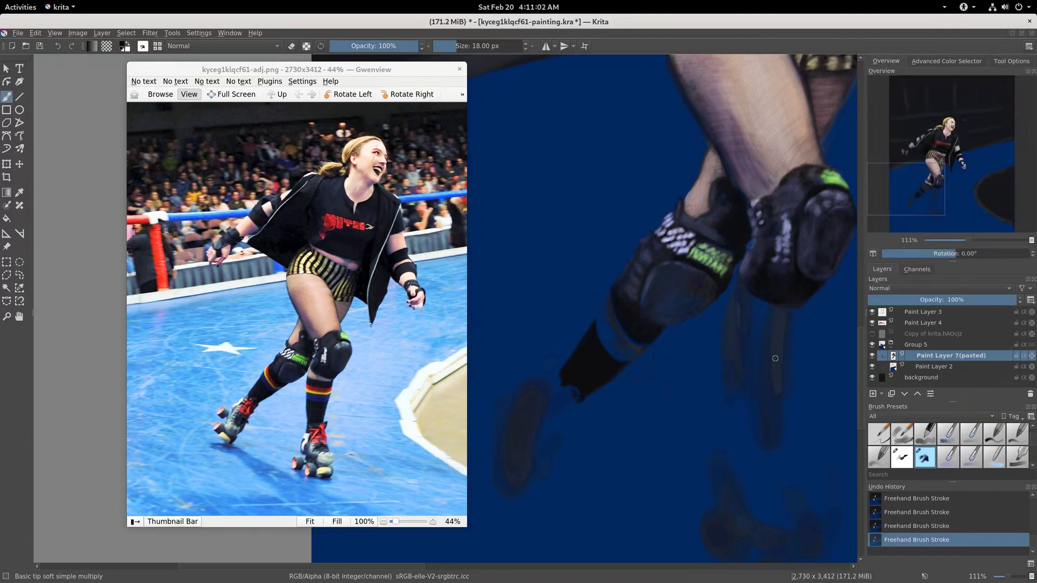
left_click_drag(777, 364, 748, 336)
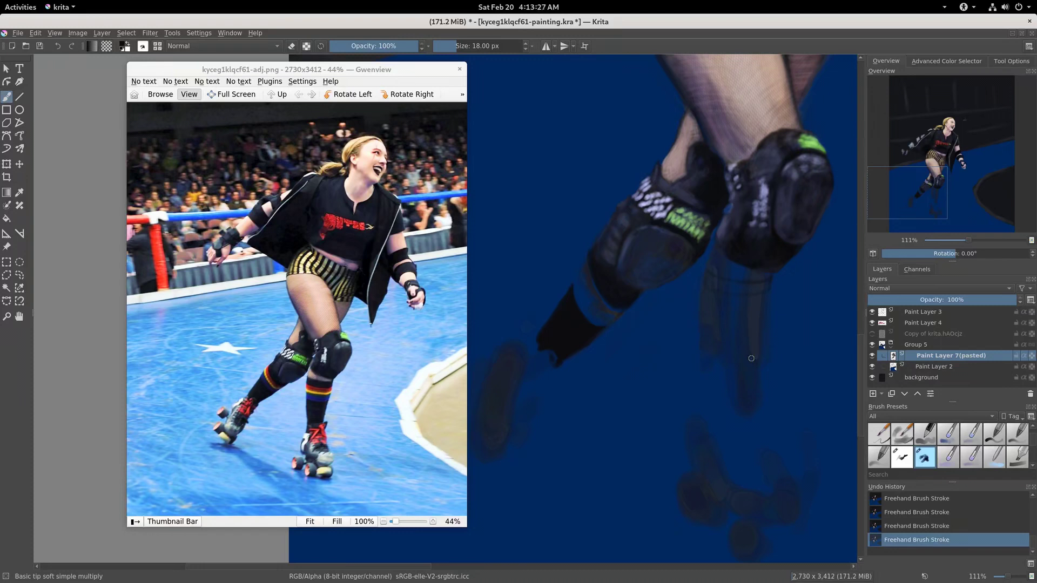
key("shift+b")
left_click(708, 287)
left_click(772, 279)
left_click(707, 271)
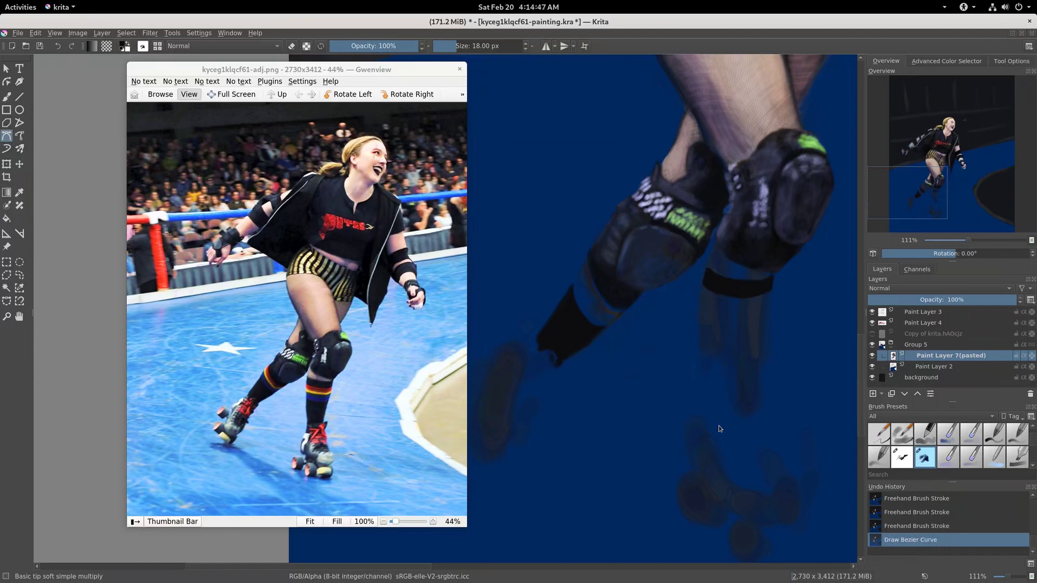
Touch up the dark band under the other knee pad with freehand brush dabs
key("b")
left_click(703, 311)
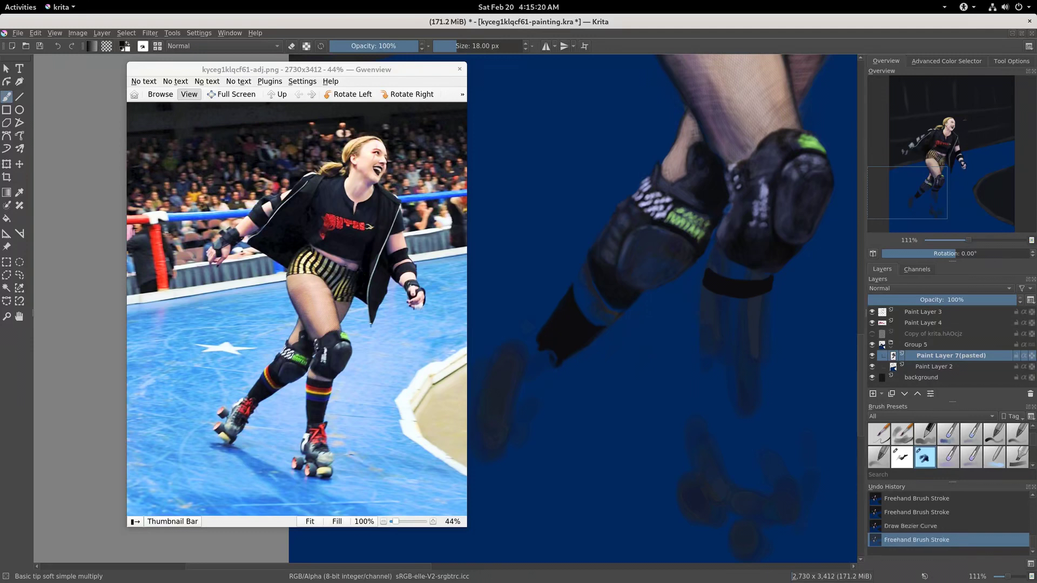
left_click(721, 327)
Freehand-select the faint lower leg, feather it, and cut-paste it onto a new layer
key("ctrl+r")
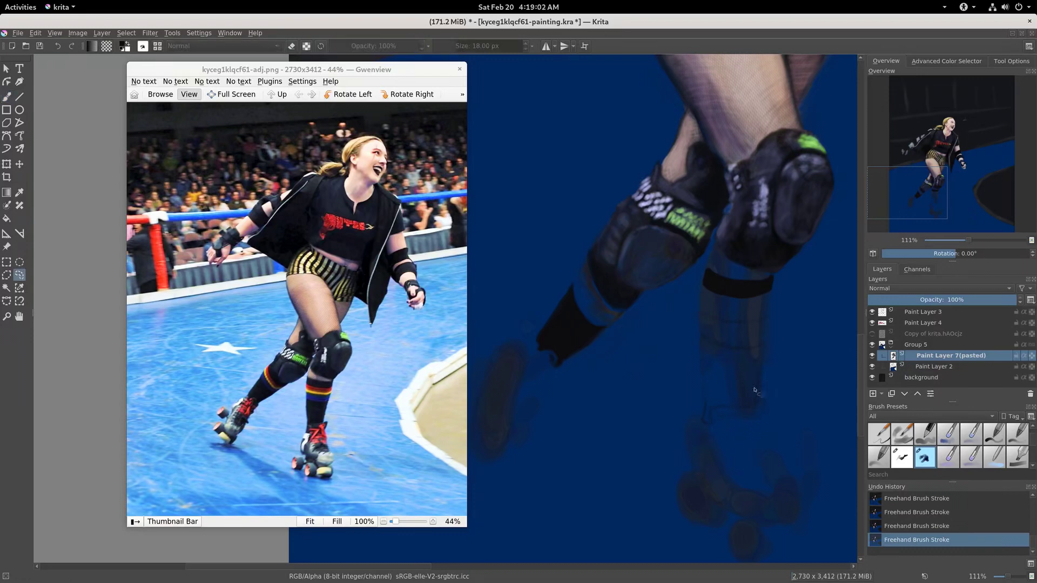
mouse_move(699, 391)
left_mouse_down()
mouse_move(776, 418)
mouse_move(758, 343)
mouse_move(694, 381)
left_mouse_up()
left_click_drag(695, 381, 698, 388)
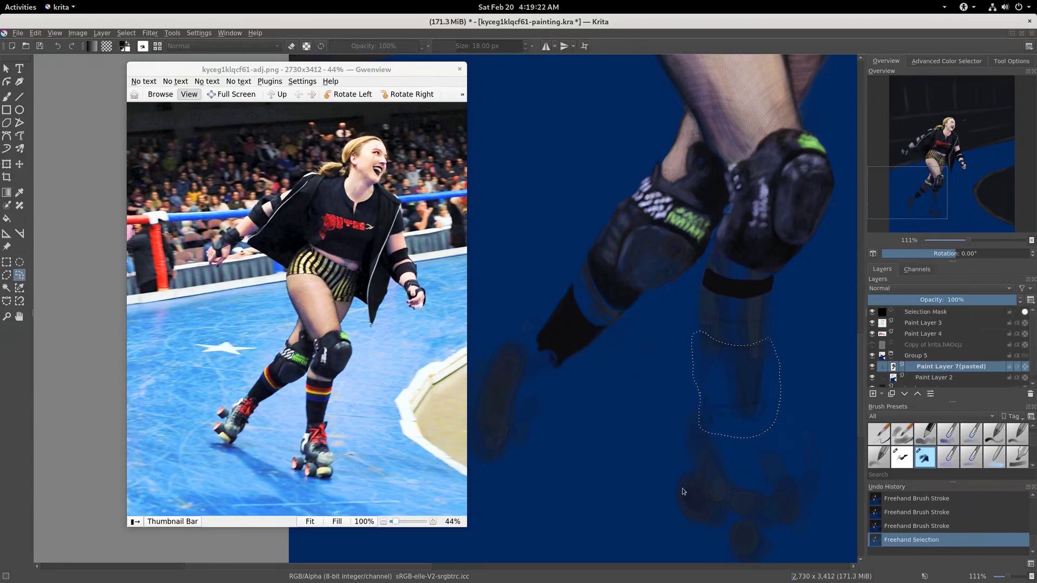
key("shift+F6")
key("Return")
key("ctrl+x")
key("ctrl+v")
key("ctrl+shift+a")
Stretch the pasted lower-leg piece downward with a transform
key("ctrl+t")
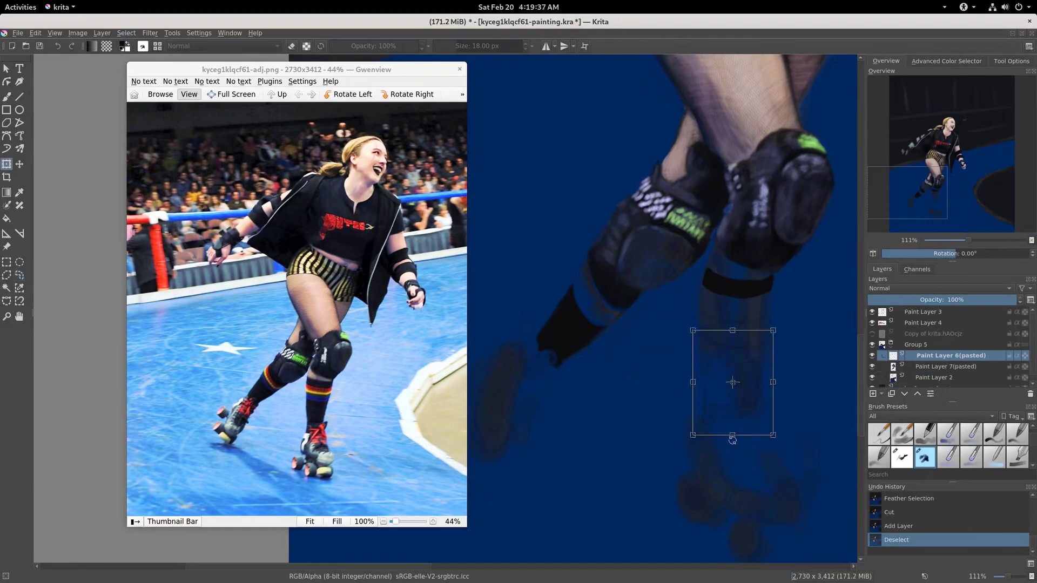
left_click_drag(732, 435, 733, 435)
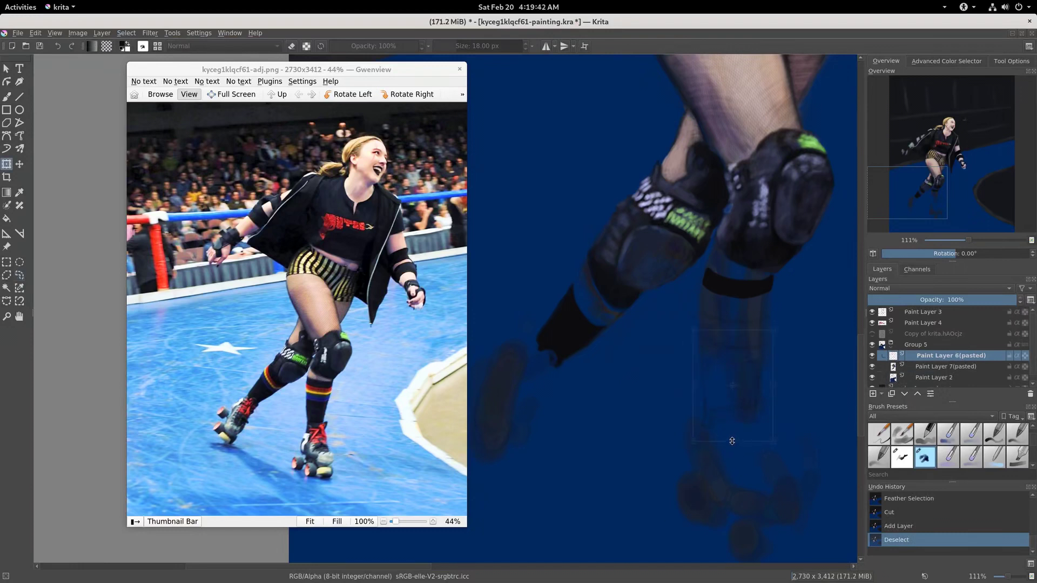
left_click_drag(732, 435, 727, 449)
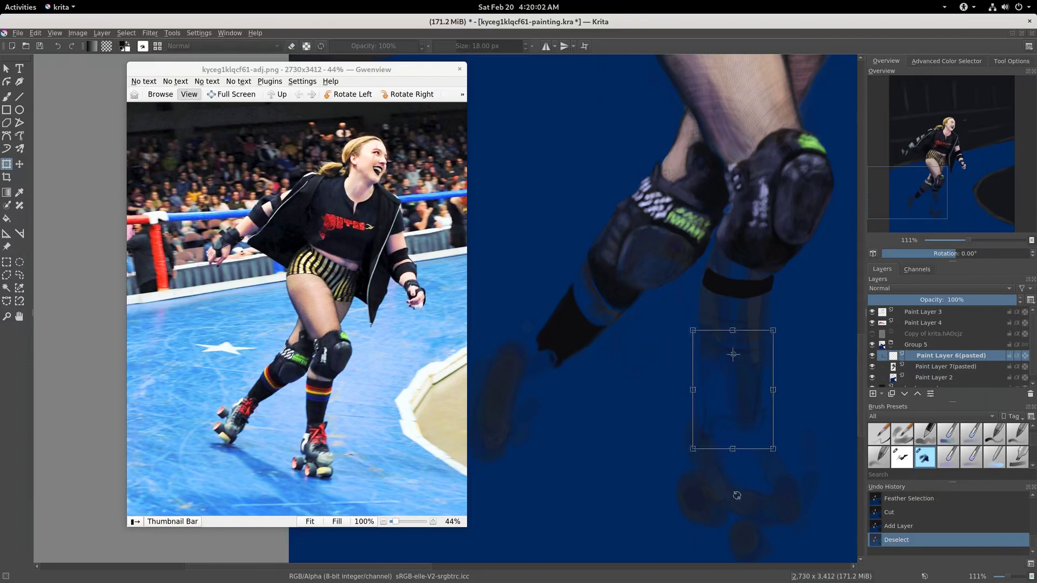
Apply the stretch, then nudge the lower-leg piece slightly down into position
key("Return")
left_click(1011, 60)
left_click(737, 409)
left_click_drag(772, 452, 770, 454)
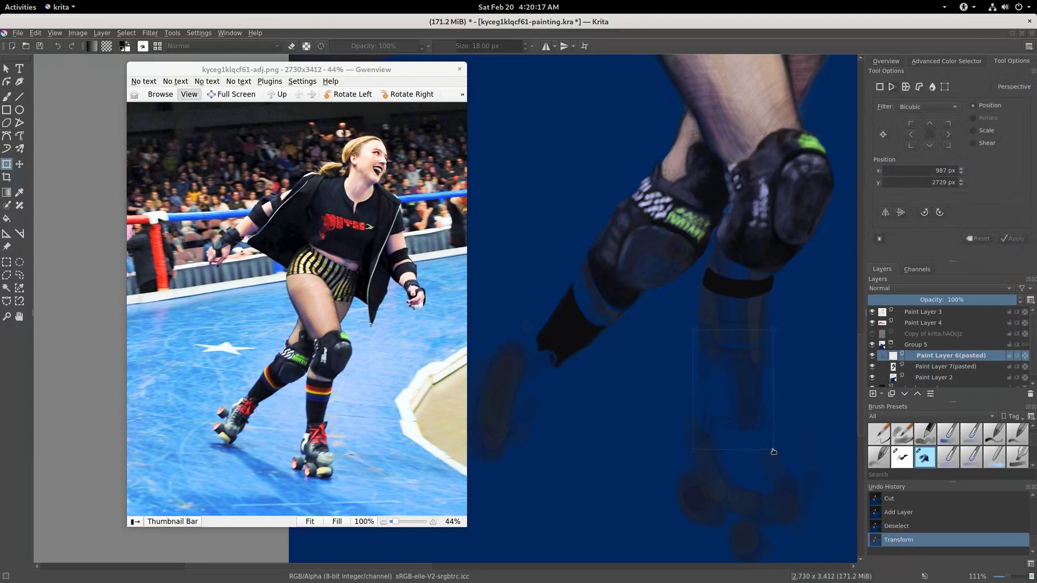
left_click_drag(769, 454, 766, 454)
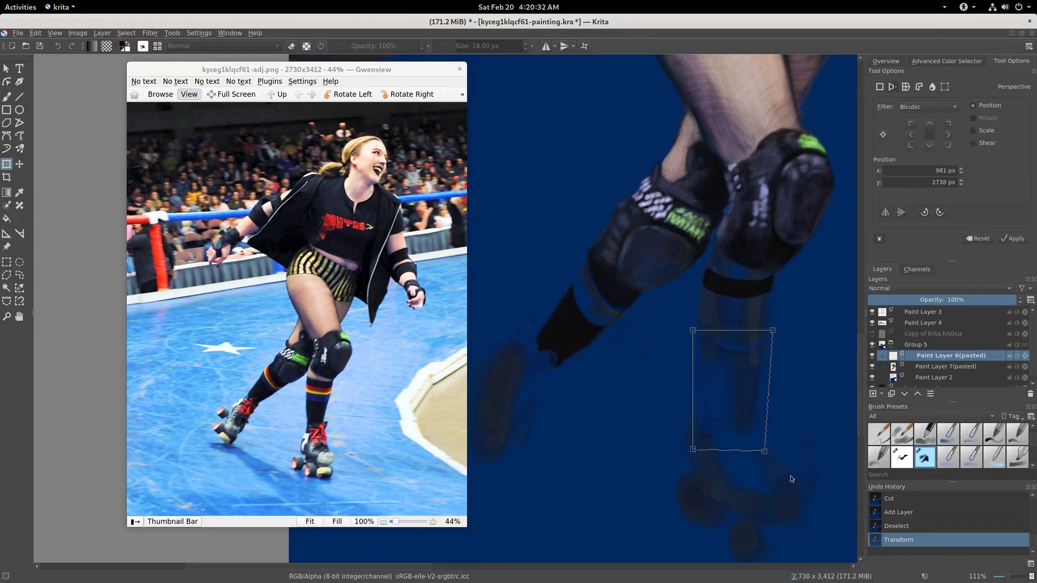
key("Return")
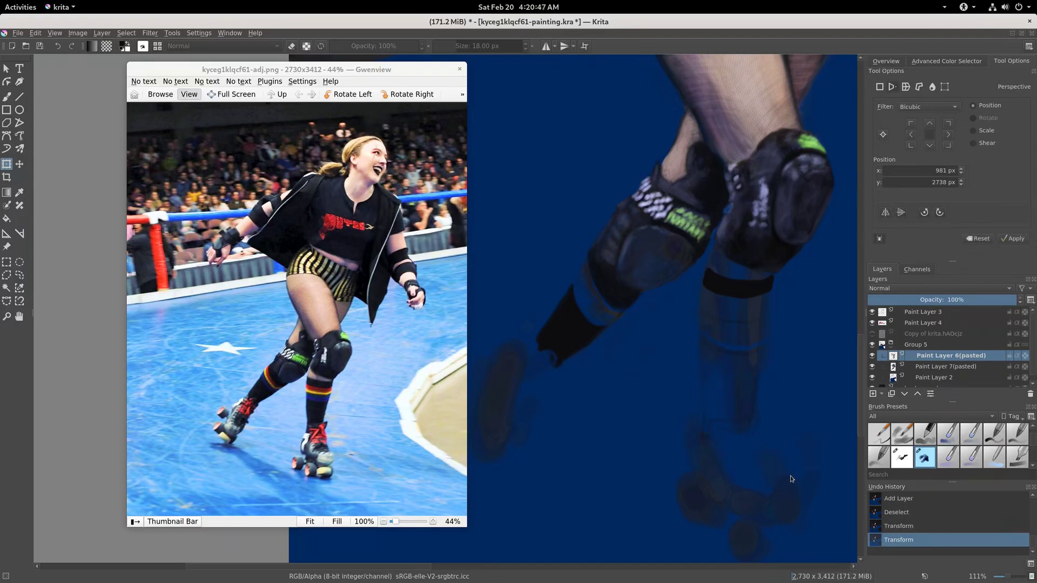
Liquify the sock outline leftward, then merge the piece into the layer below
left_click(932, 87)
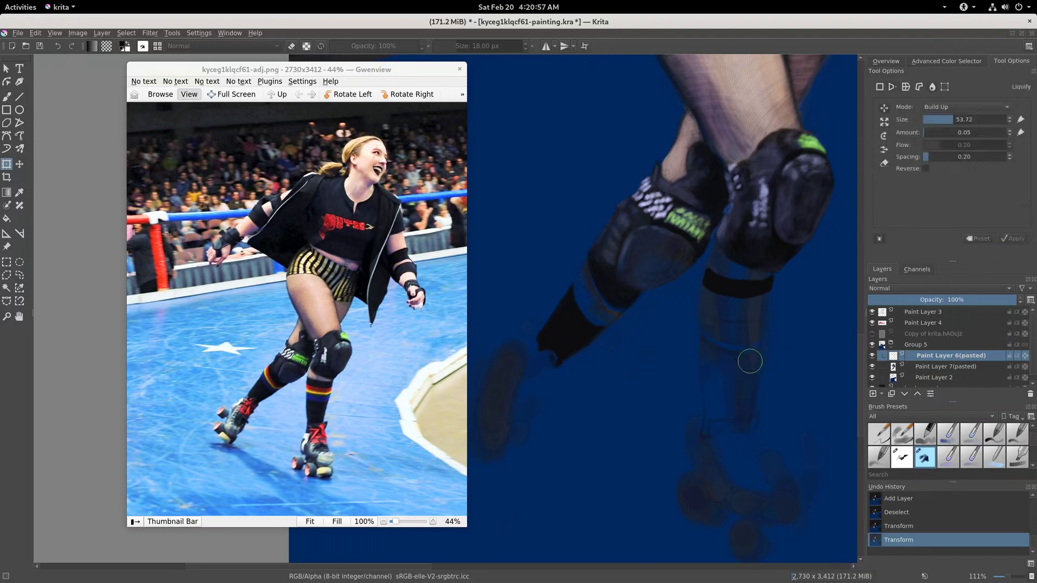
left_click_drag(757, 346, 724, 351)
key("Return")
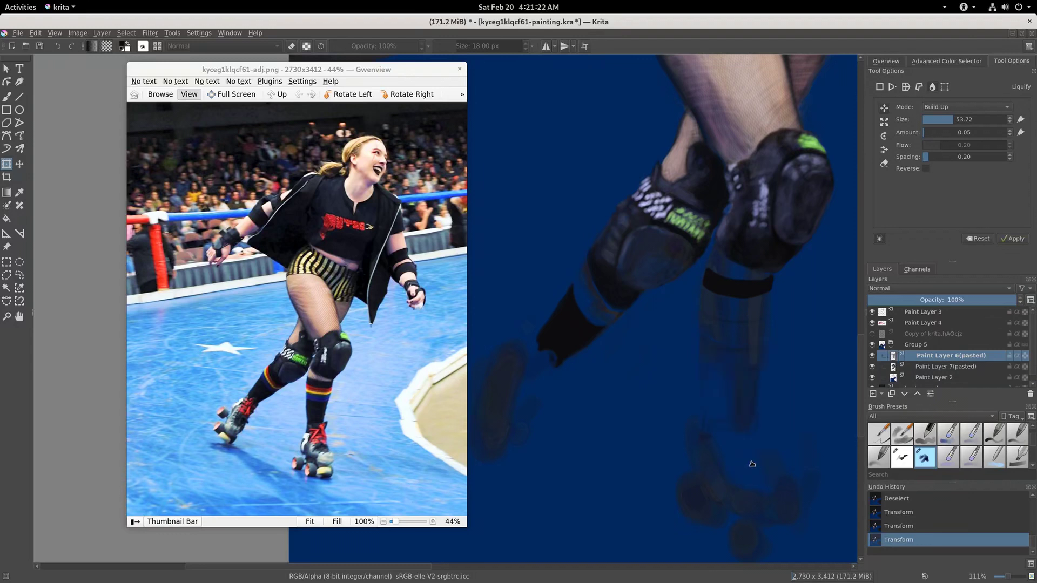
key("ctrl+e")
key("b")
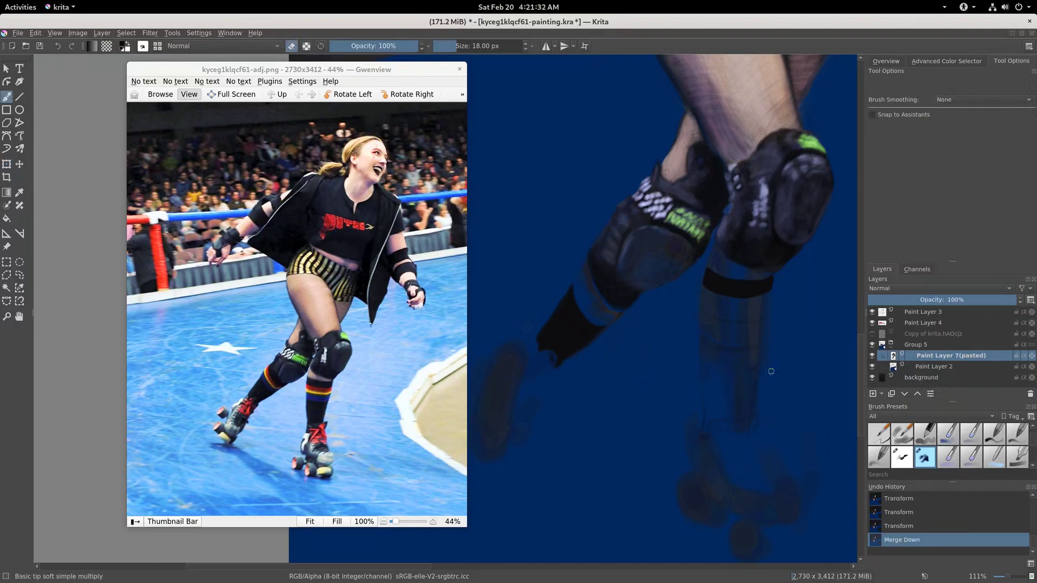
Paint two freehand touch-up strokes on the merged lower leg and shrink the brush
left_click_drag(756, 403, 758, 406)
left_click_drag(756, 403, 759, 406)
left_click(759, 405)
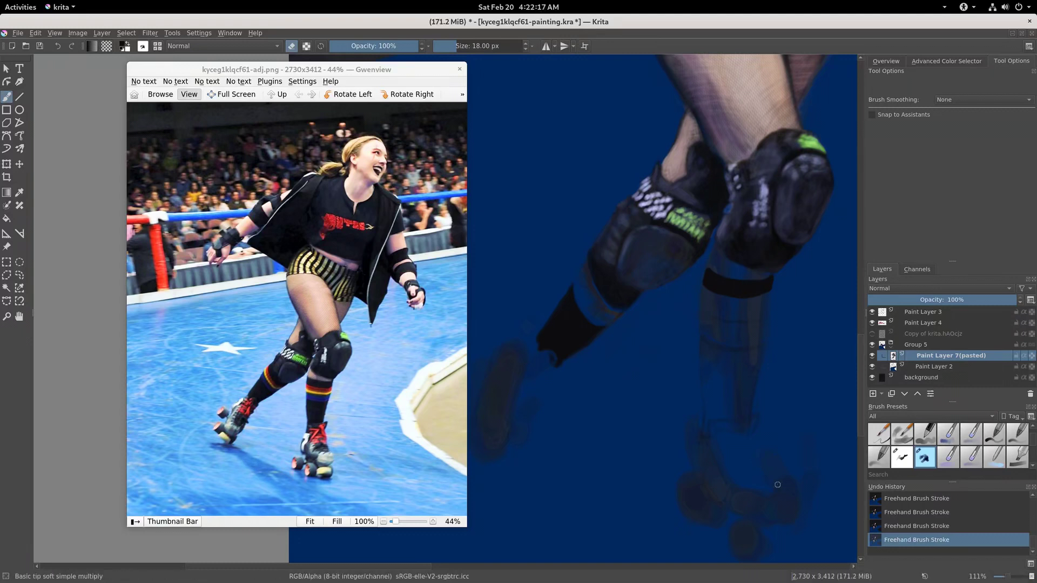
key("bracketleft")
key("bracketleft")
key("bracketleft")
key("shift+b")
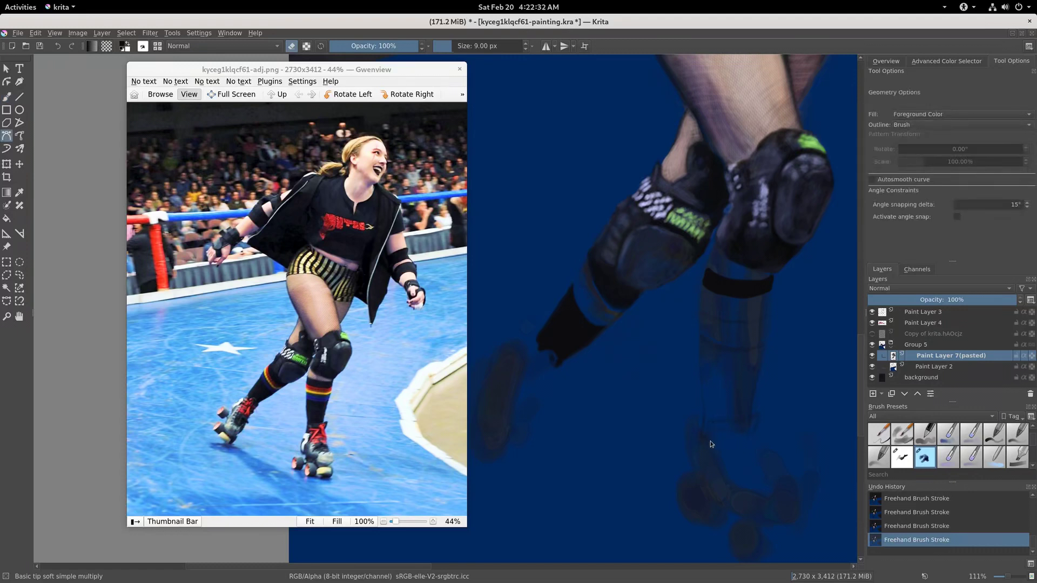
Draw a first Bezier outline around the lower leg
left_click(710, 438)
left_click_drag(742, 422, 749, 421)
left_click(766, 343)
left_click(700, 336)
left_click(710, 437)
Undo that curve, leave eraser mode, and draw a closed filled dark sock shape over the shin
key("ctrl+z")
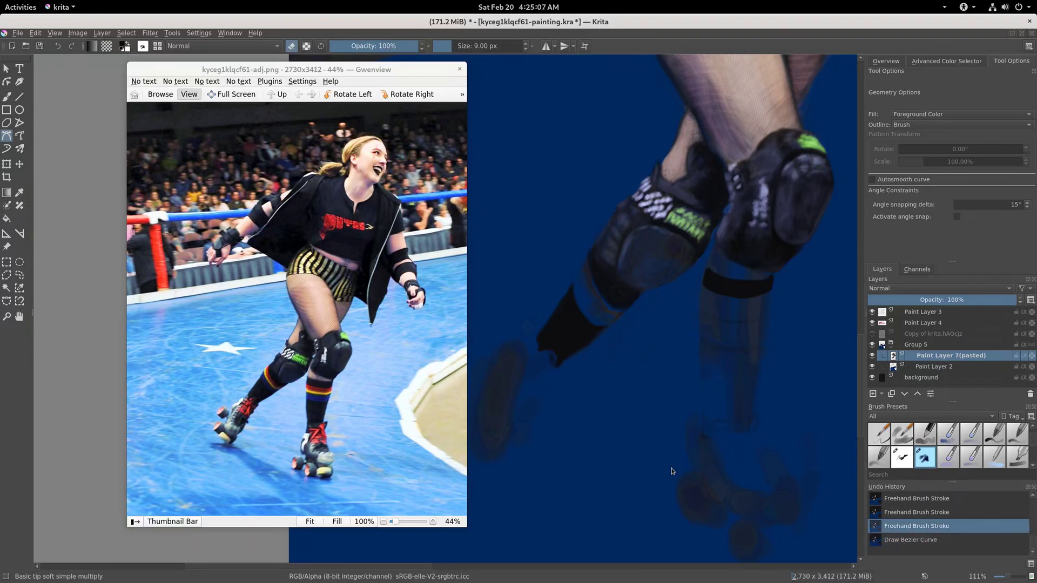
key("e")
left_click_drag(700, 342, 717, 351)
left_click_drag(721, 346, 765, 346)
left_click(765, 346)
left_click_drag(746, 417, 737, 420)
left_click_drag(737, 420, 709, 428)
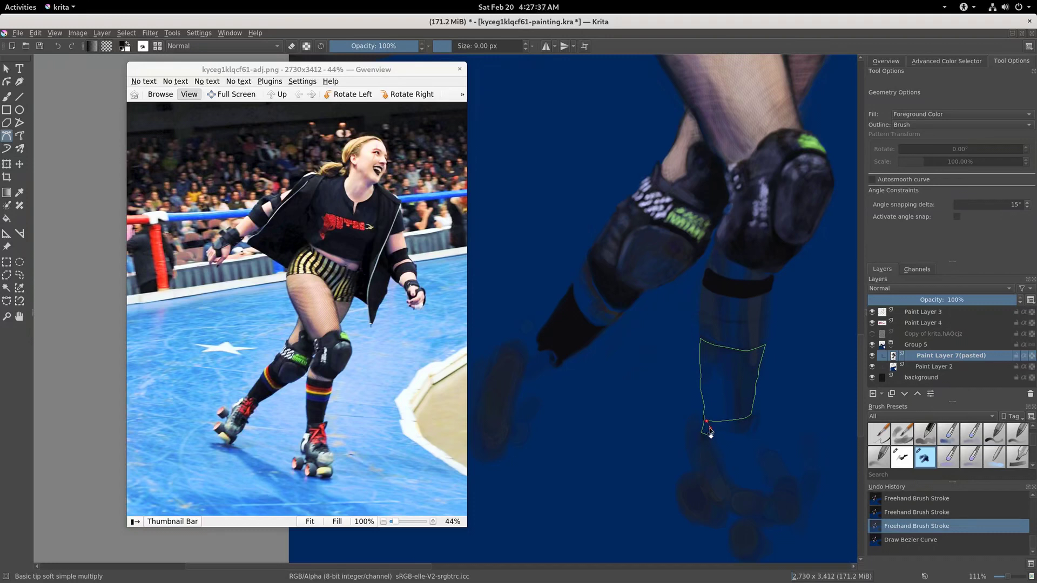
left_click_drag(711, 434, 711, 437)
double_click(712, 438)
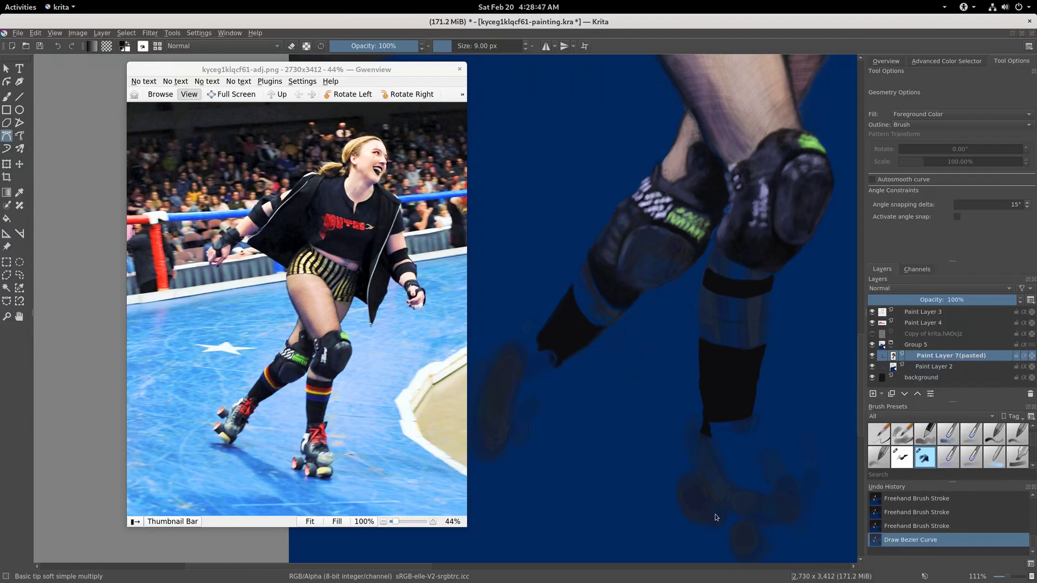
left_click(6, 288)
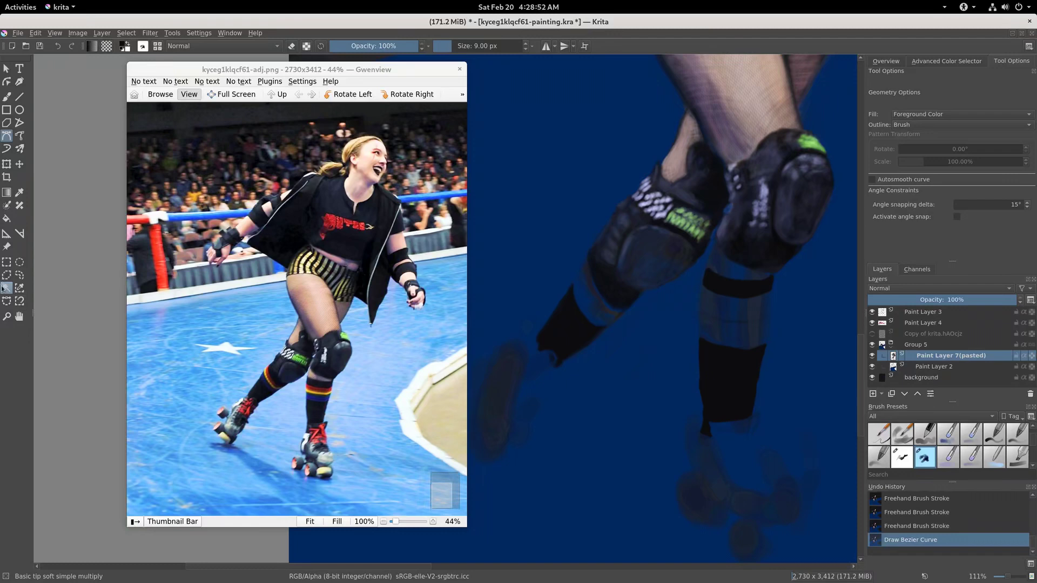
Magic-wand the sock, shrink the selection by 2 px, feather it, invert, then deselect
left_click(699, 400)
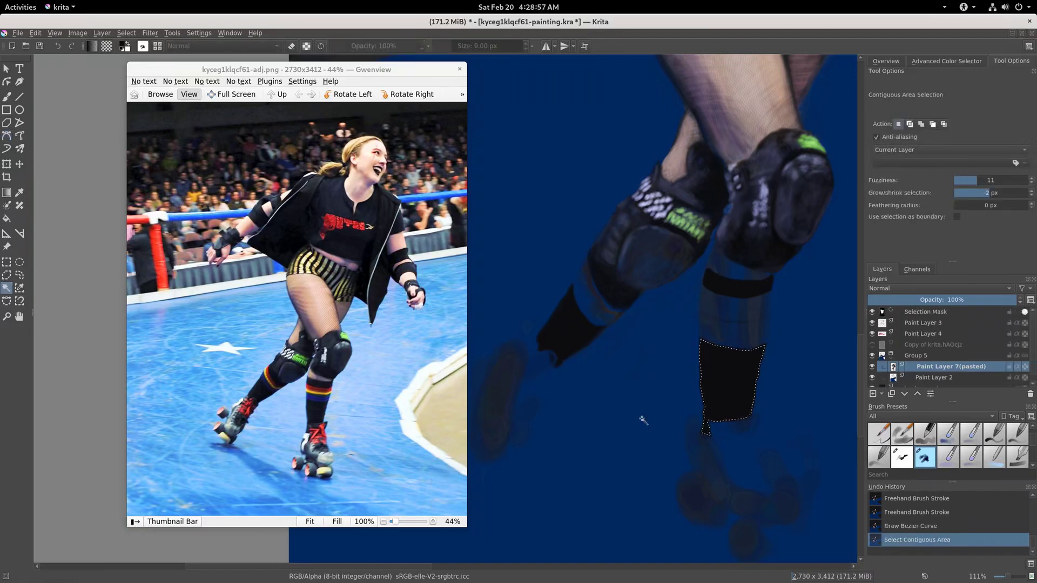
key("alt+s")
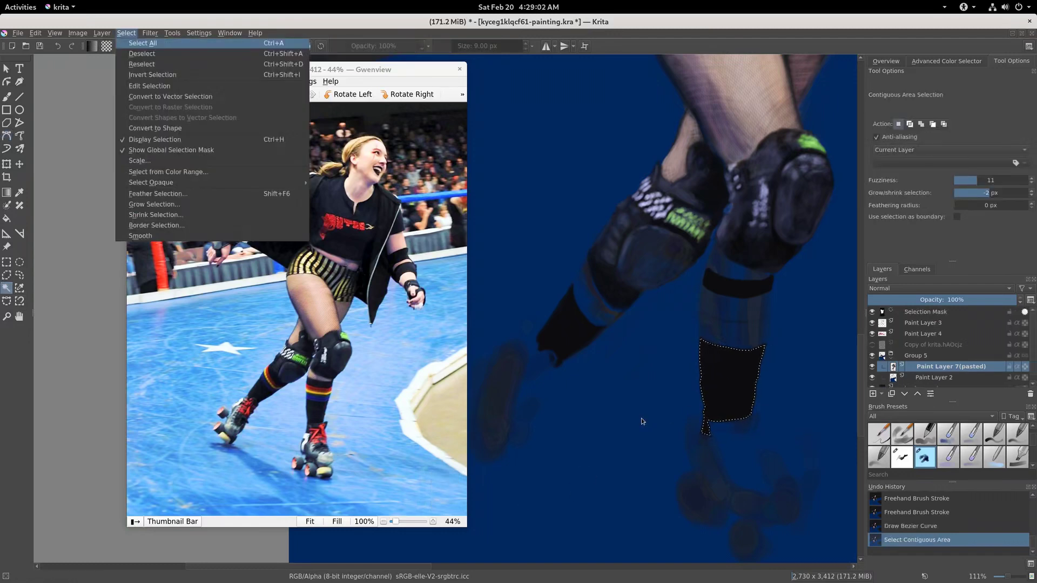
key("h")
key("BackSpace")
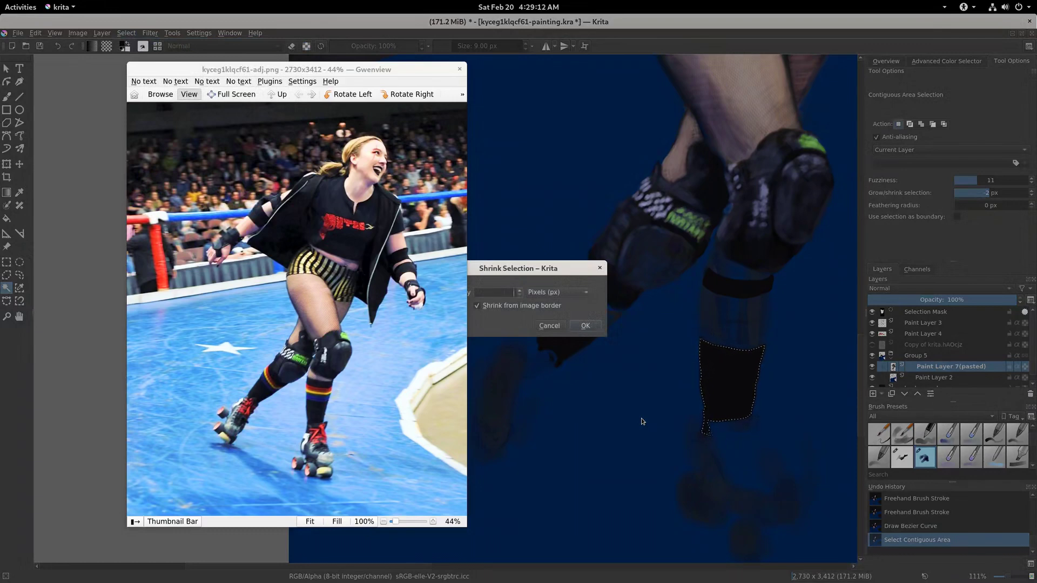
type("2")
key("Return")
key("alt+s")
key("f")
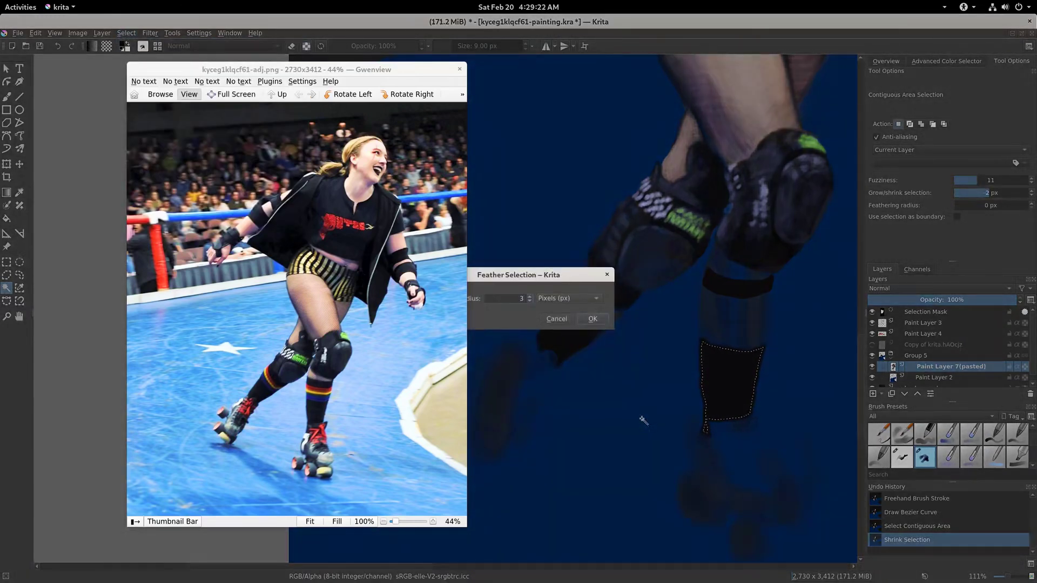
key("Return")
key("ctrl+shift+i")
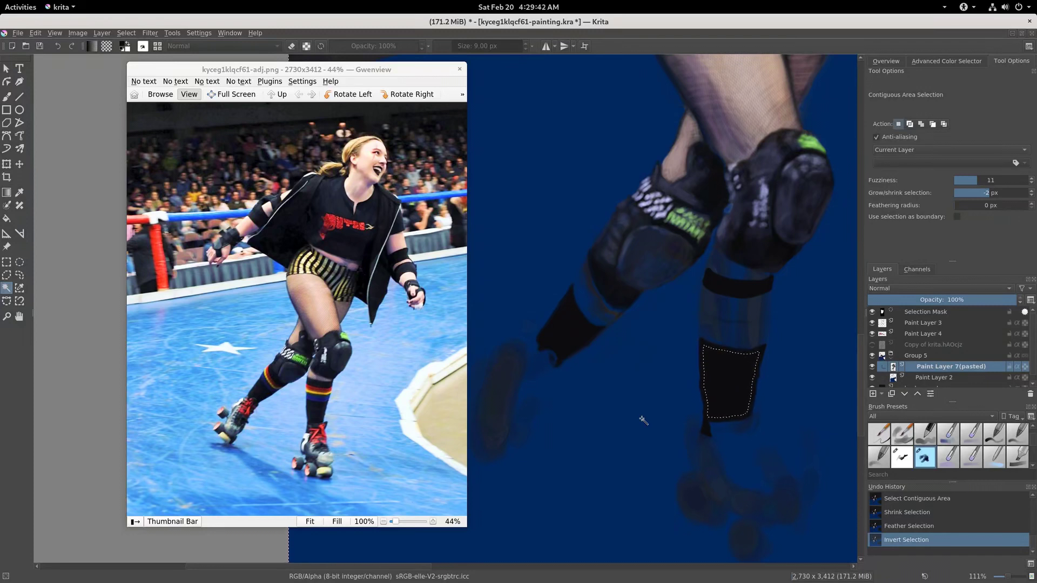
key("ctrl+shift+a")
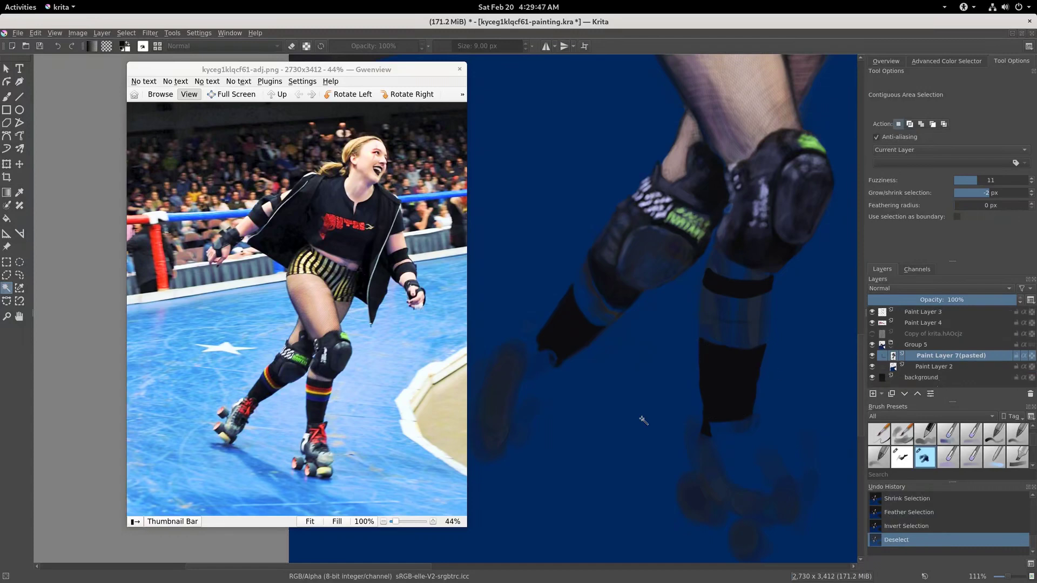
Reselect and feather the sock, cut and paste it, then undo the paste and deselect
left_click(742, 396)
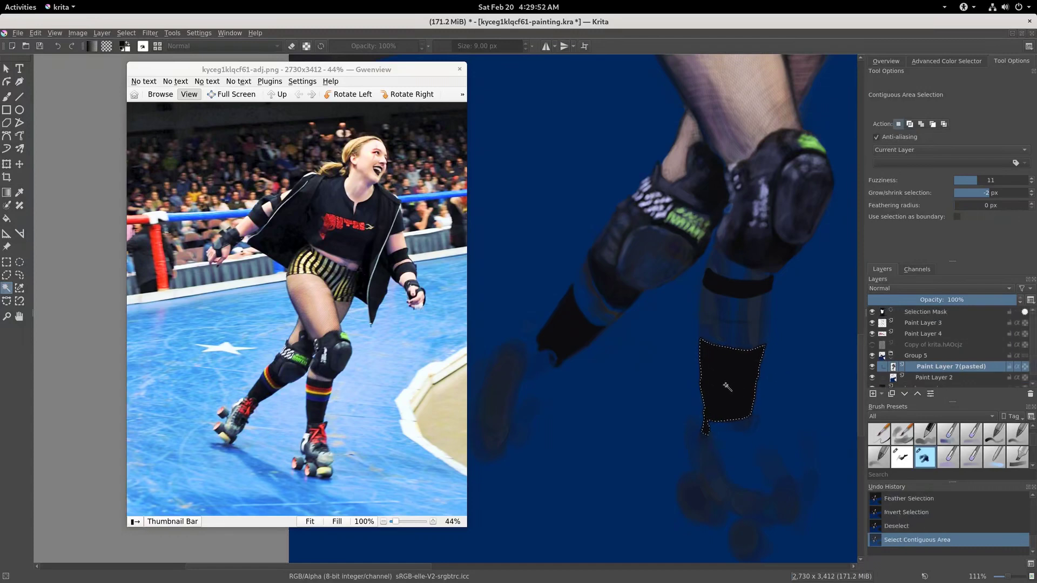
key("alt+s")
key("f")
key("Return")
key("ctrl+x")
key("ctrl+v")
key("ctrl+shift+a")
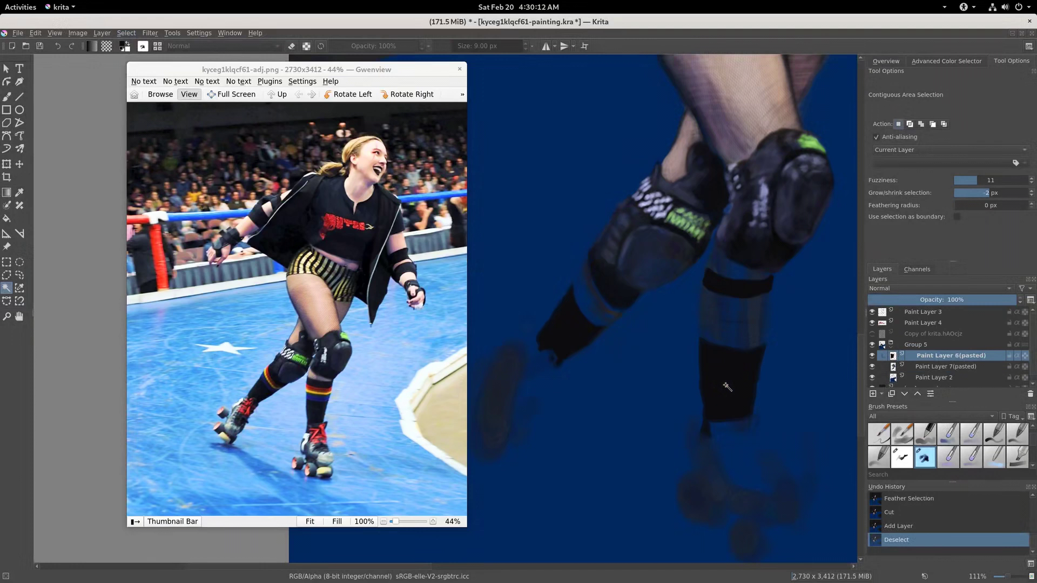
key("ctrl+z")
key("ctrl+z")
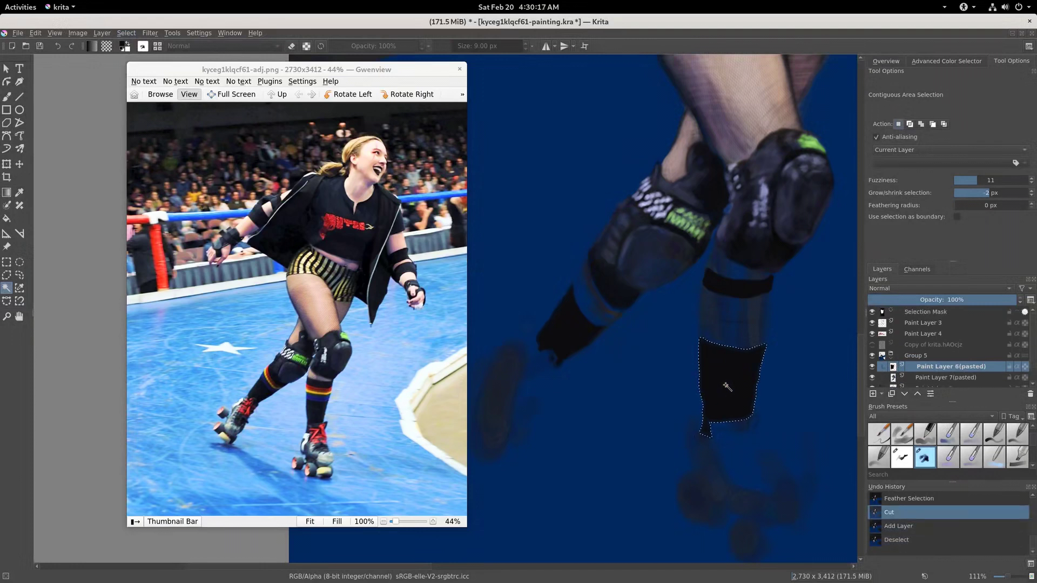
key("ctrl+z")
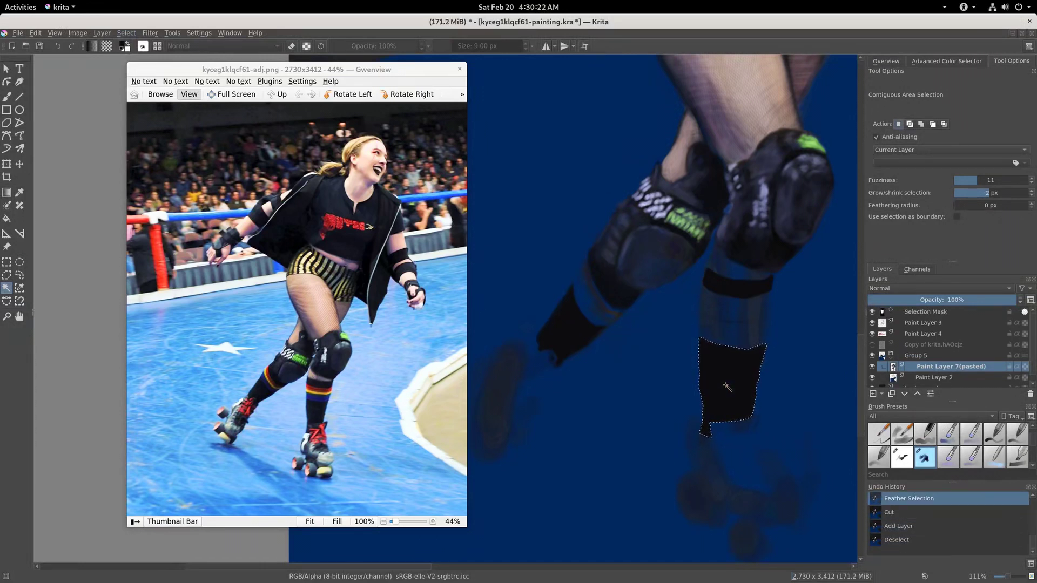
key("ctrl+shift+a")
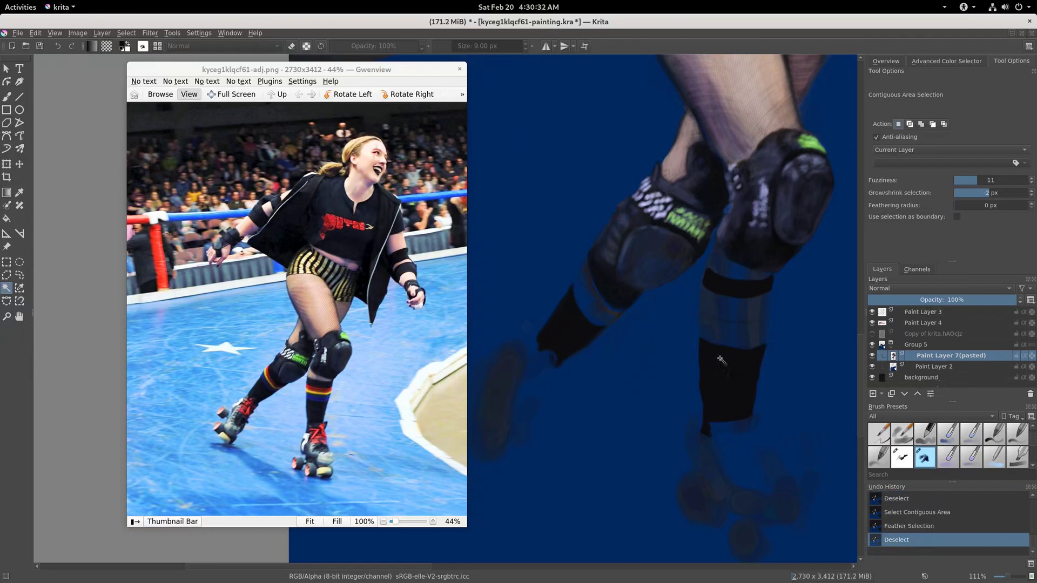
Select the black sock and cut-paste it onto its own layer
left_click(728, 386)
key("ctrl+x")
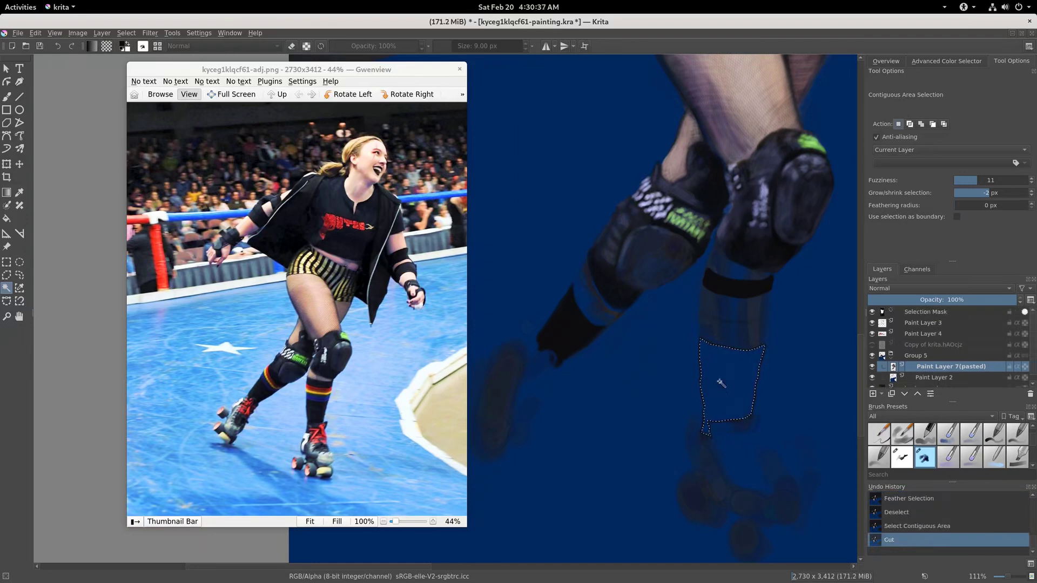
key("ctrl+v")
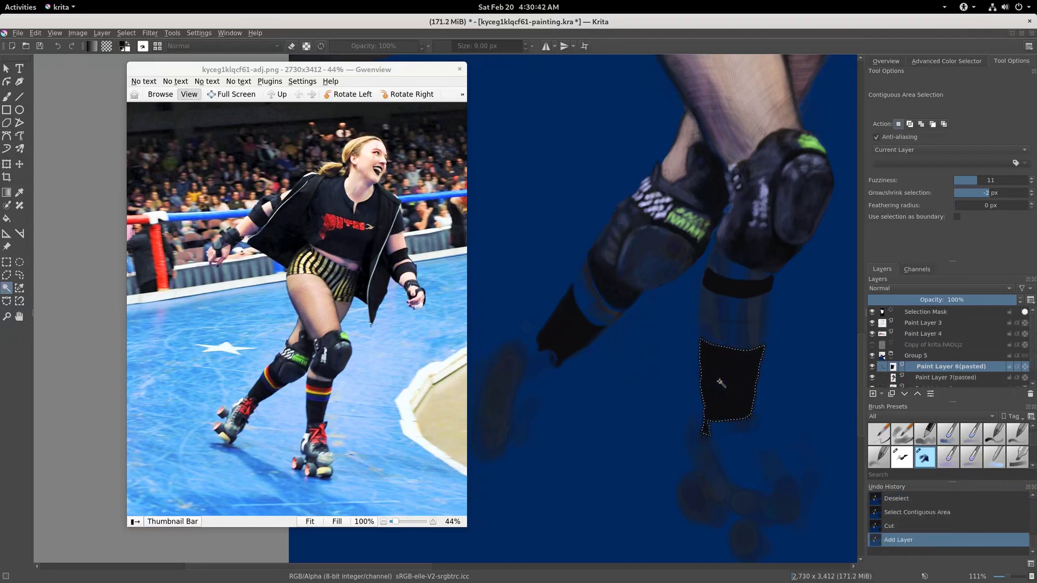
key("ctrl+shift+a")
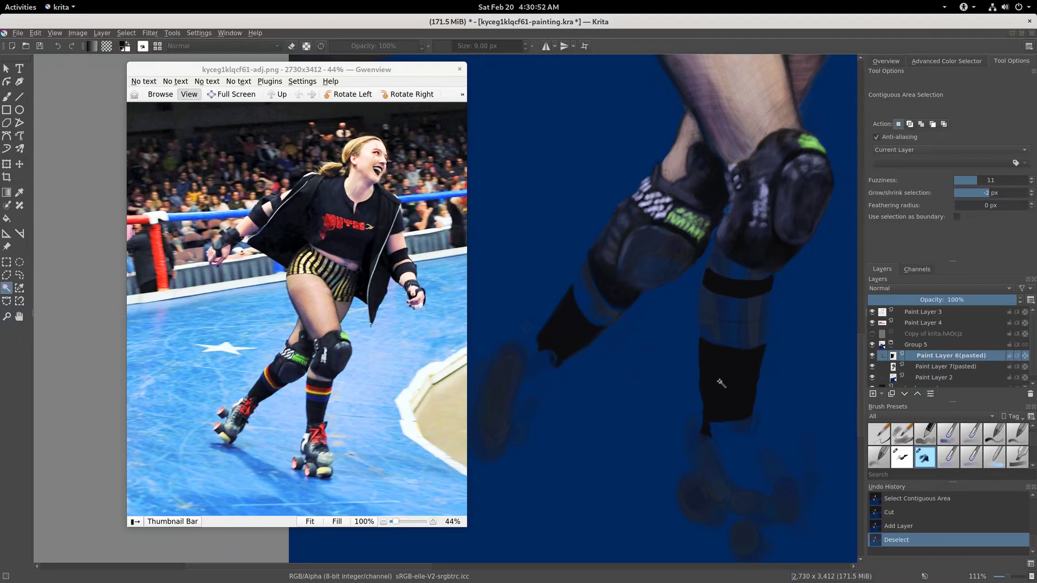
Select the sock, invert, delete everything outside it, then deselect
left_click(721, 383)
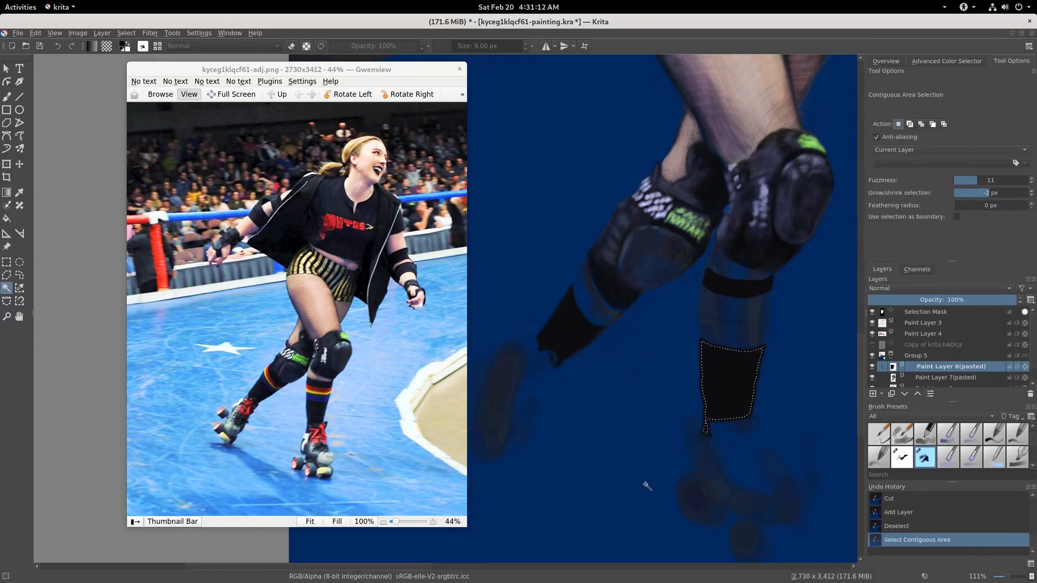
key("ctrl+shift+i")
key("Delete")
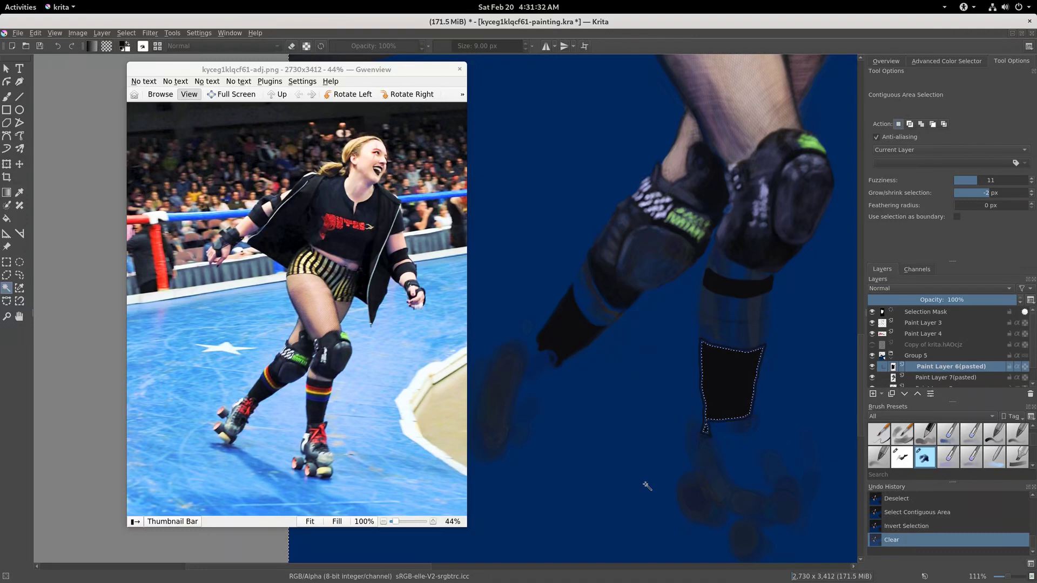
key("ctrl+z")
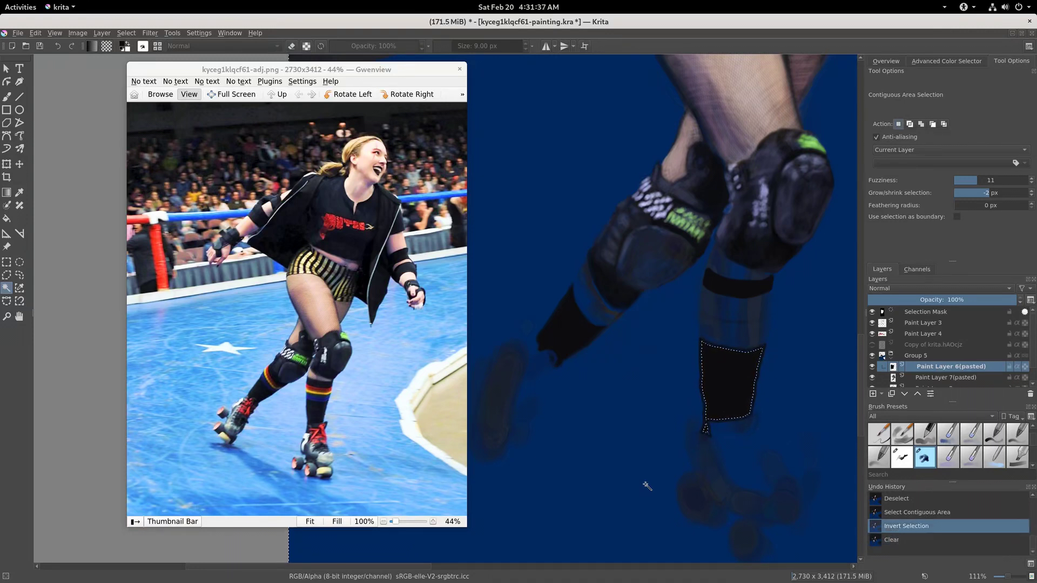
key("ctrl+shift+a")
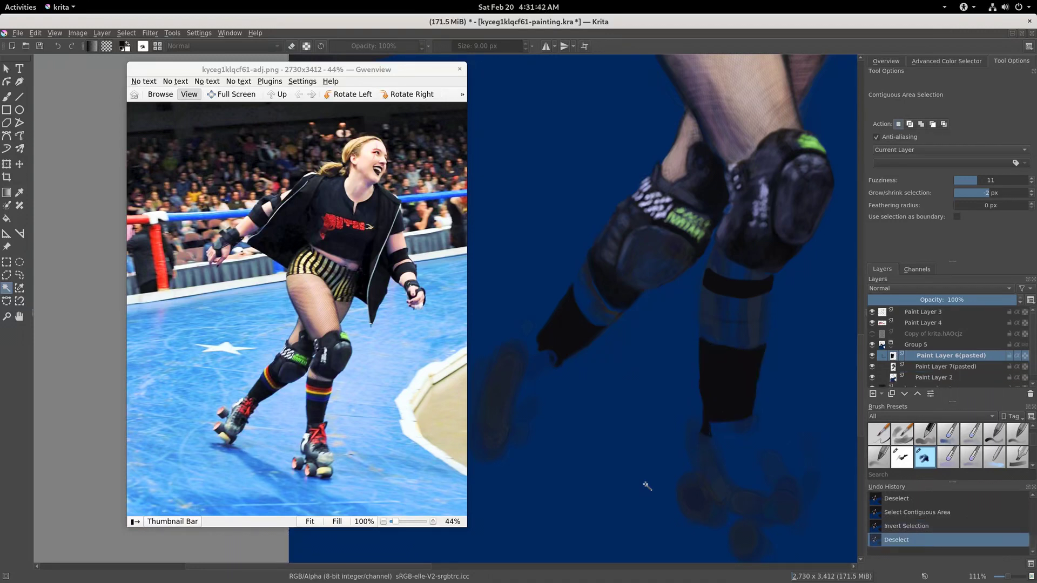
right_click(941, 356)
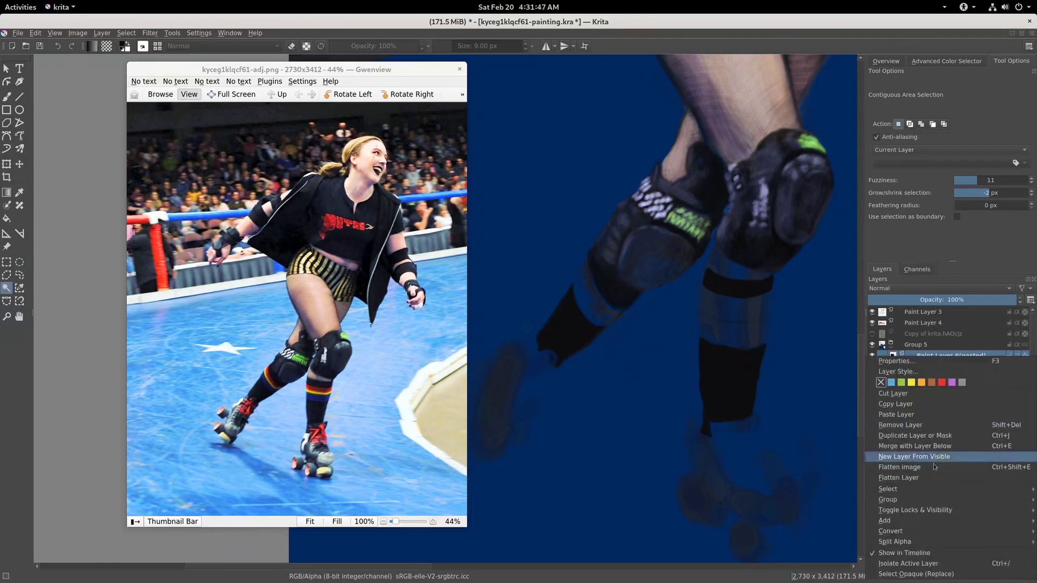
Select the sock layer's opaque pixels, invert, delete the outside area, and deselect
left_click(930, 575)
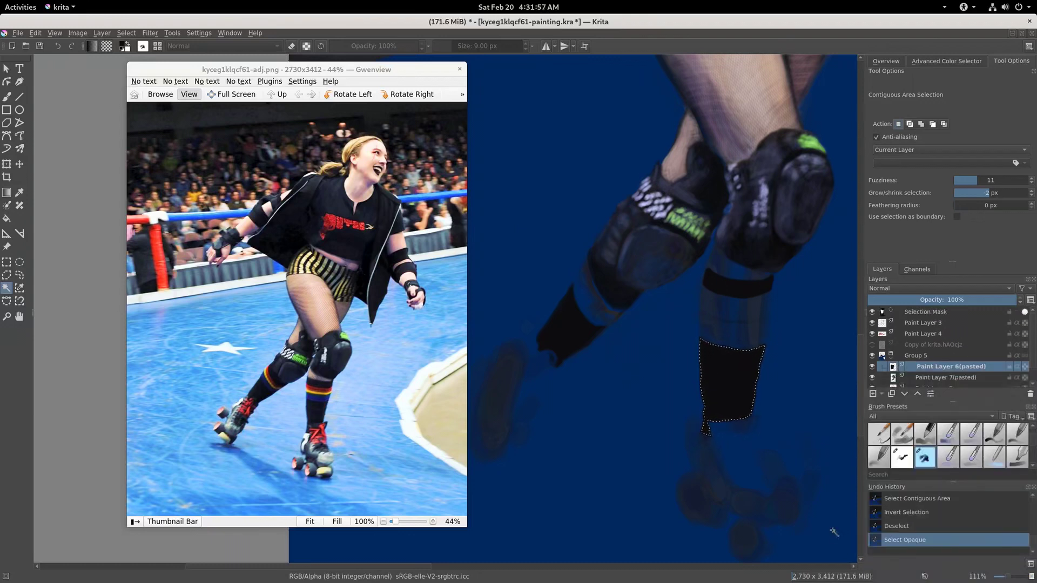
key("ctrl+shift+i")
key("Delete")
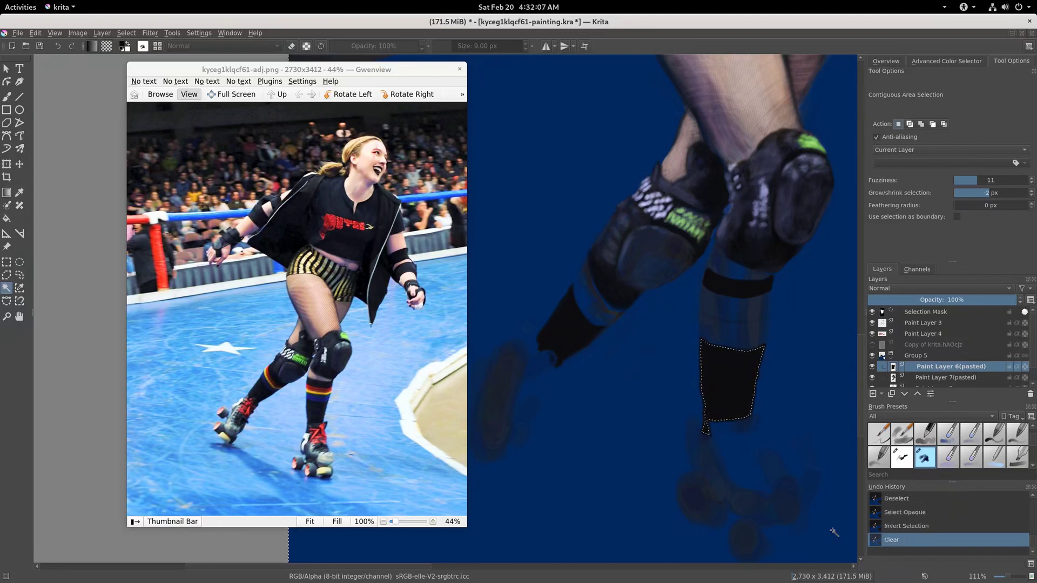
key("ctrl+shift+a")
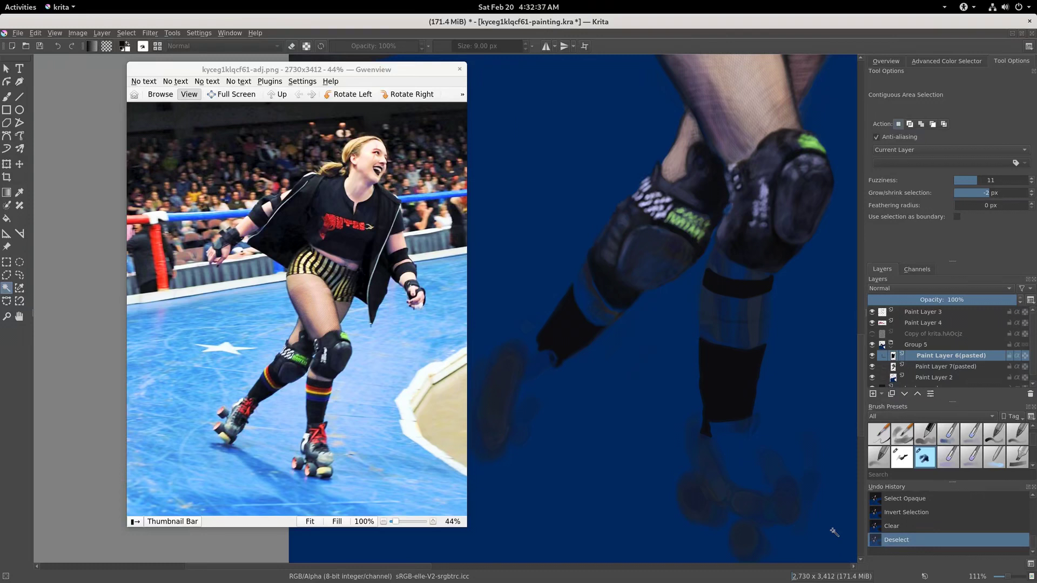
key("ctrl+z")
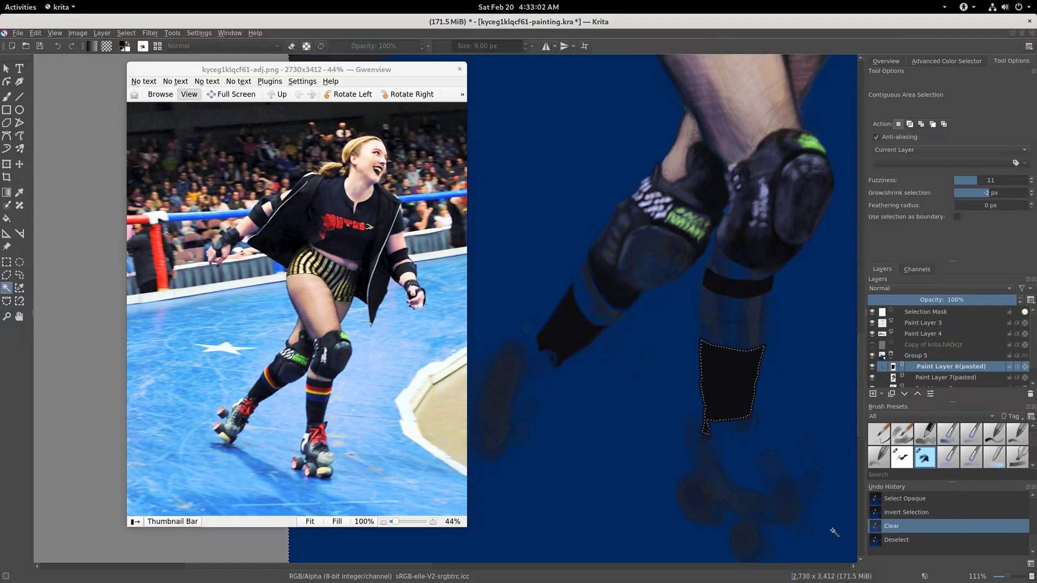
key("ctrl+shift+a")
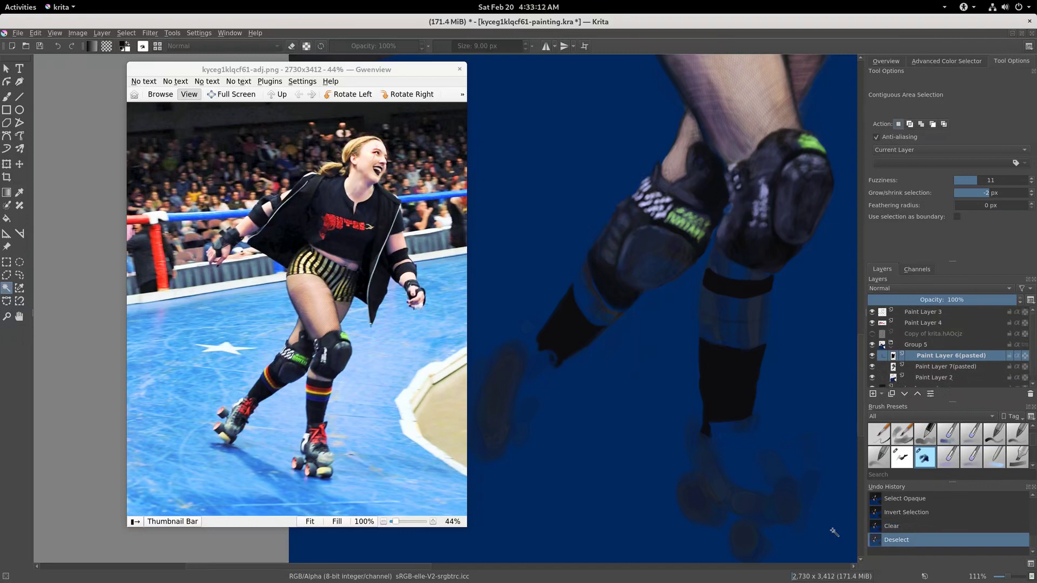
scroll(765, 420, "up", 5)
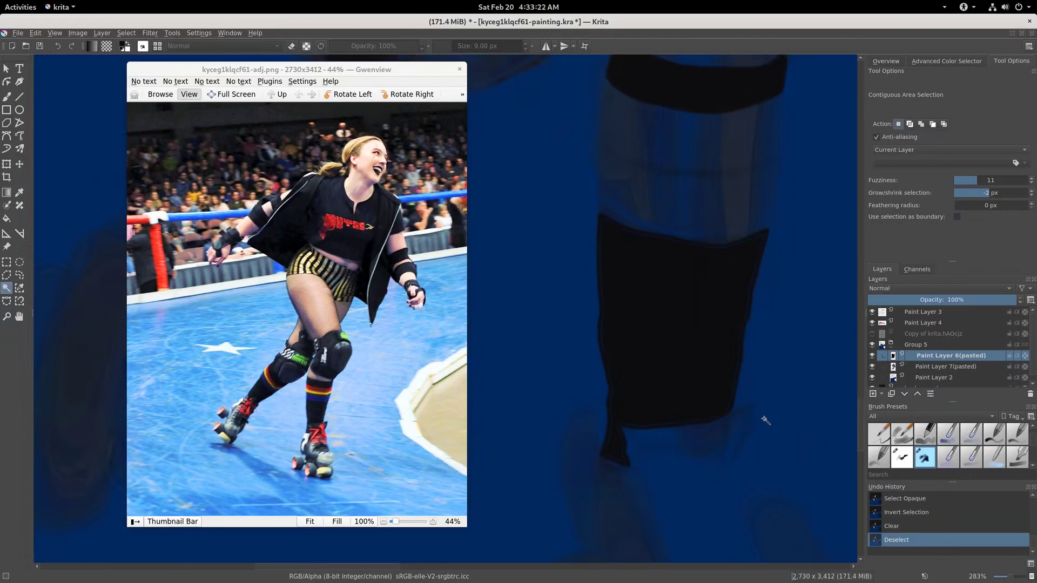
Undo twice, test the sock's magic-wand selection and inversion, then deselect and return to Contiguous Selection
key("ctrl+z")
key("ctrl+z")
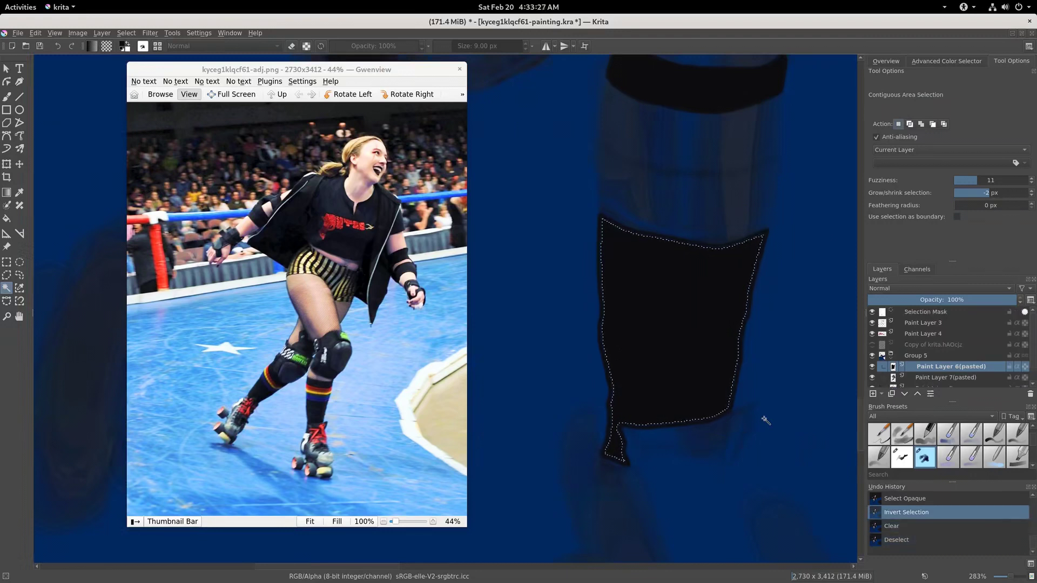
key("ctrl+z")
key("ctrl+z")
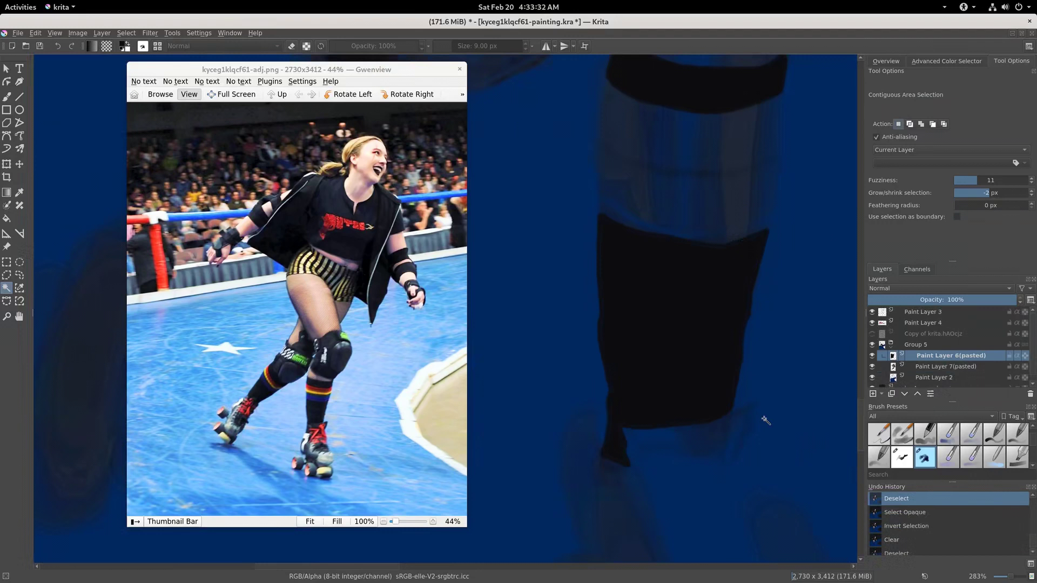
left_click(766, 420)
key("ctrl+shift+i")
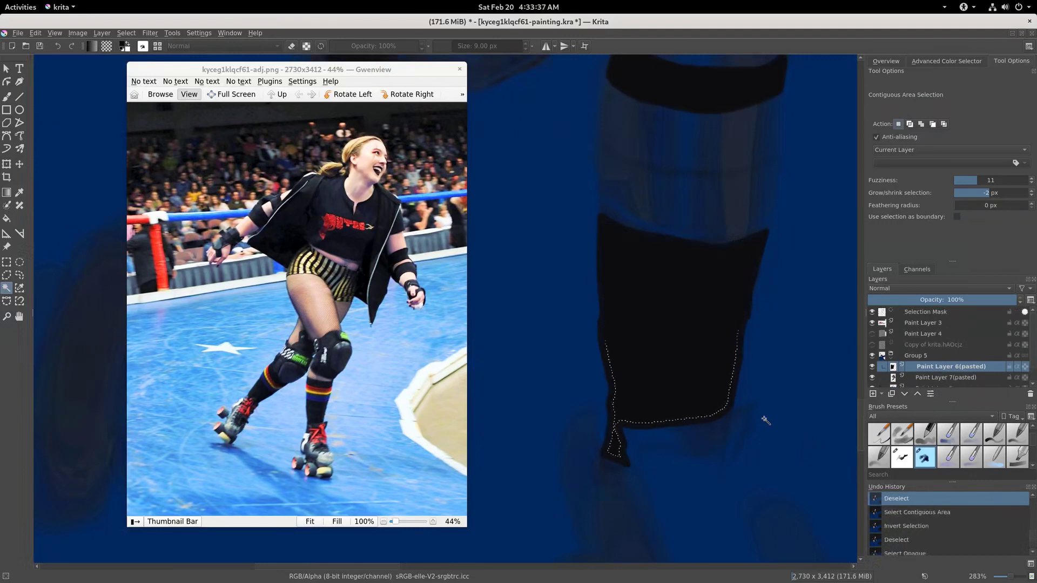
key("ctrl+shift+a")
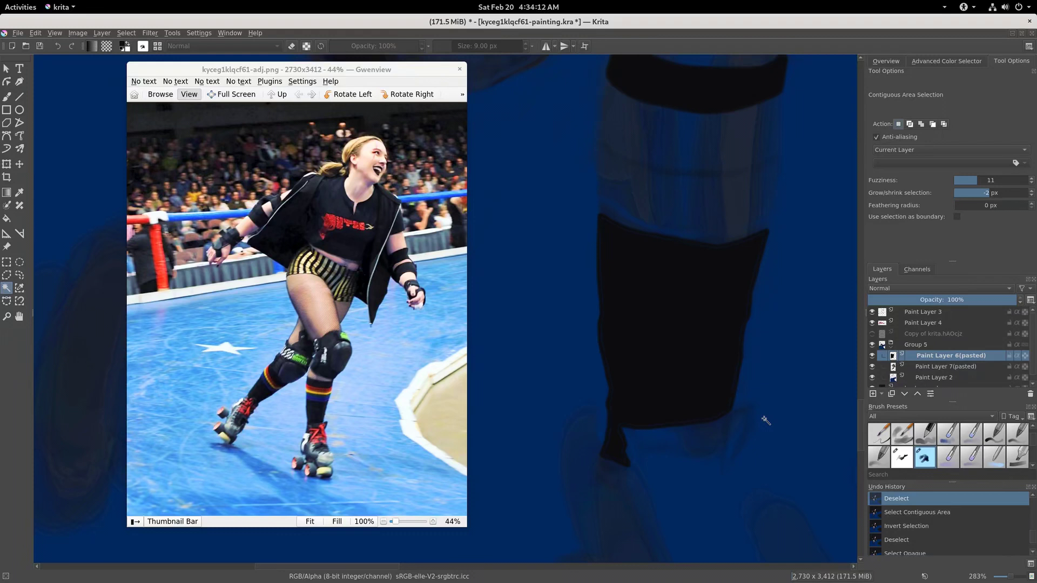
key("shift+b")
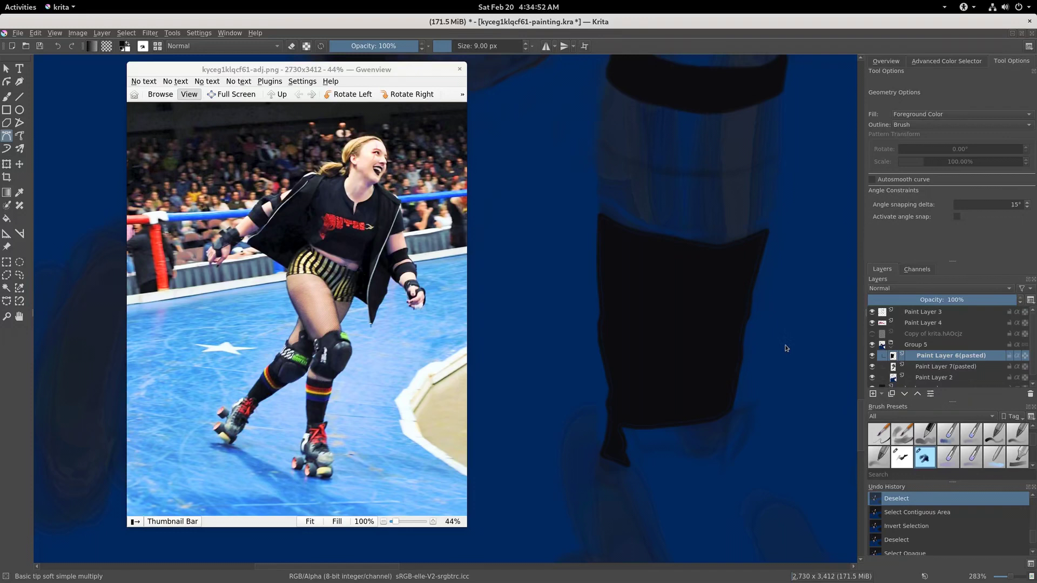
left_click(6, 288)
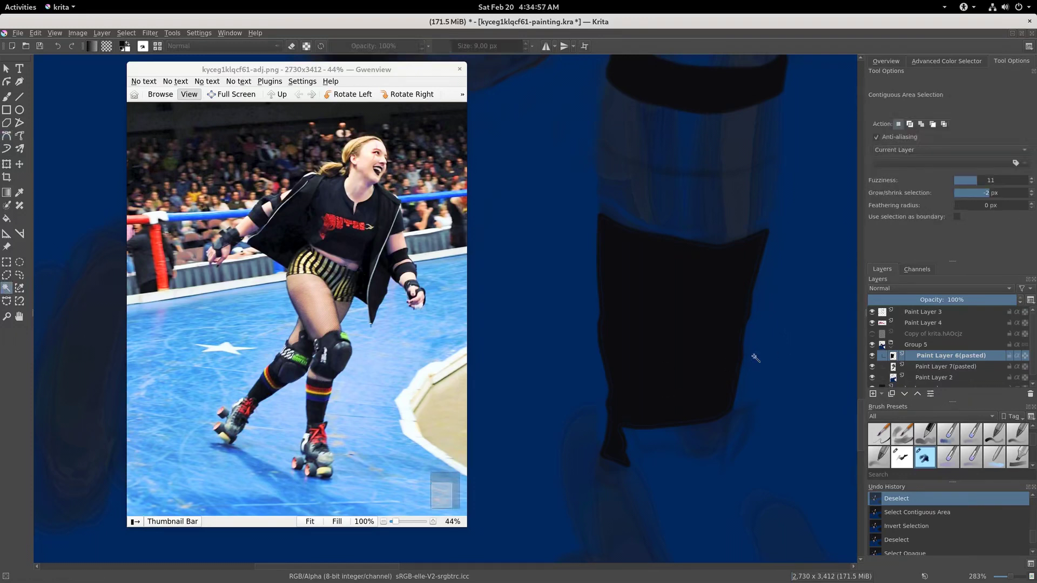
Magic-wand the black sock, invert, feather the selection by 5 px, and flood-fill it
left_click(774, 350)
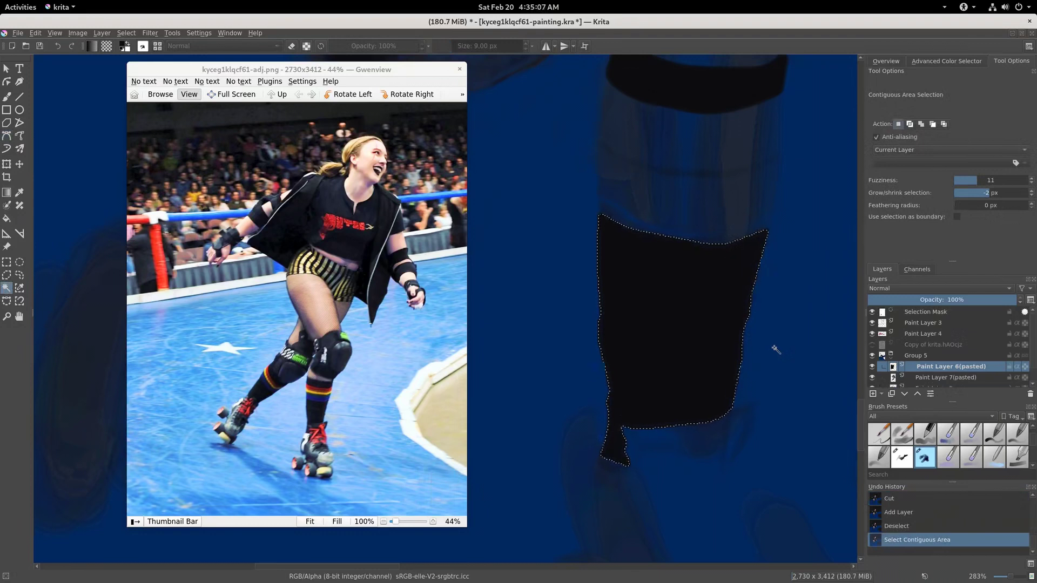
key("ctrl+shift+i")
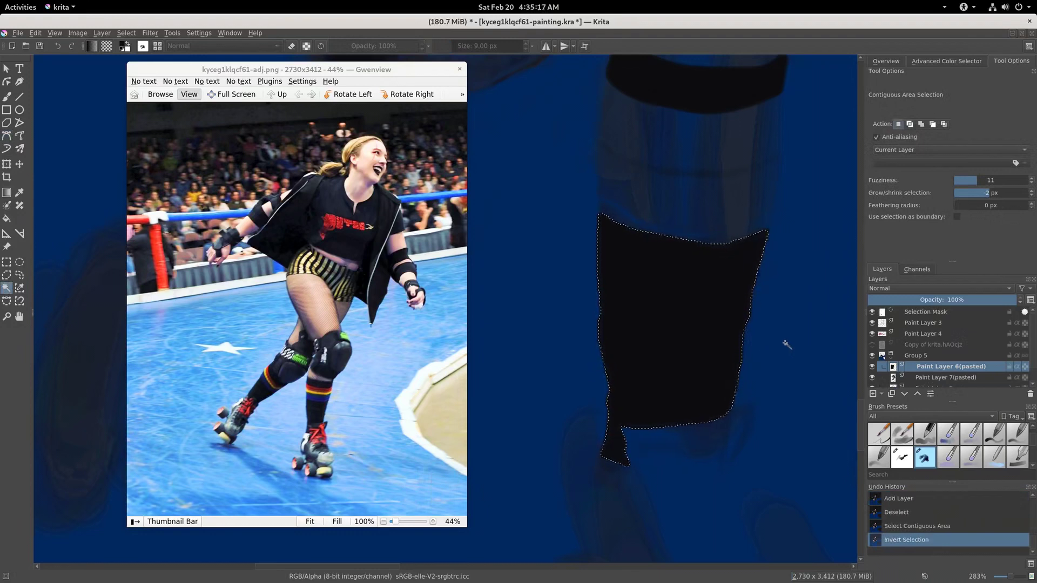
key("alt+s")
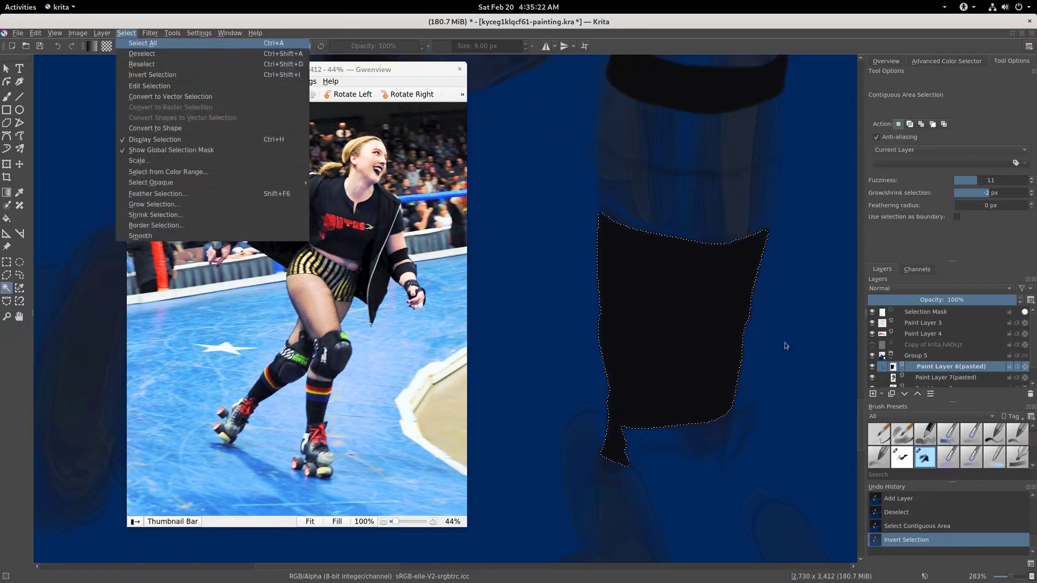
key("f")
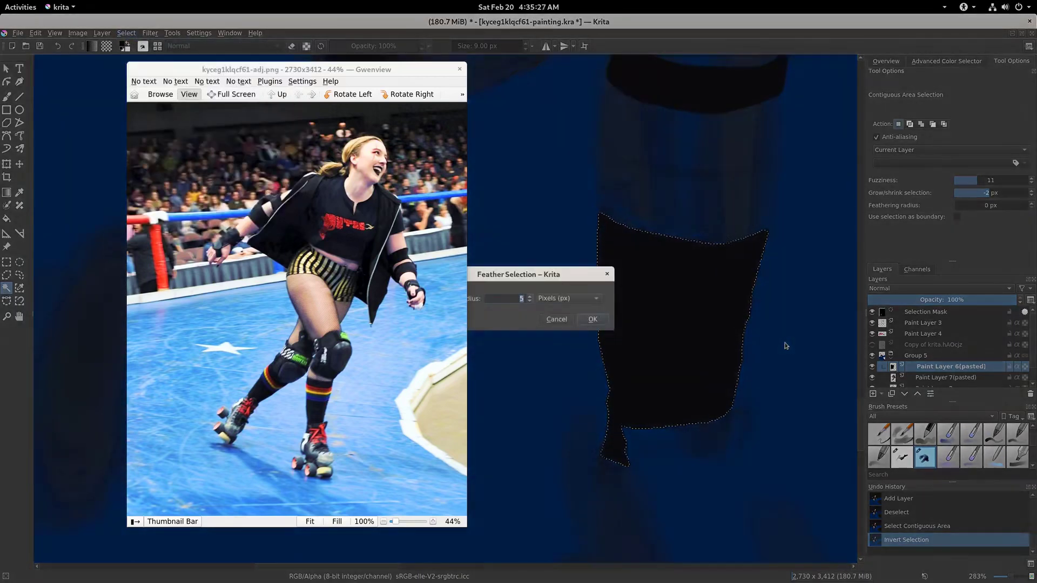
key("Return")
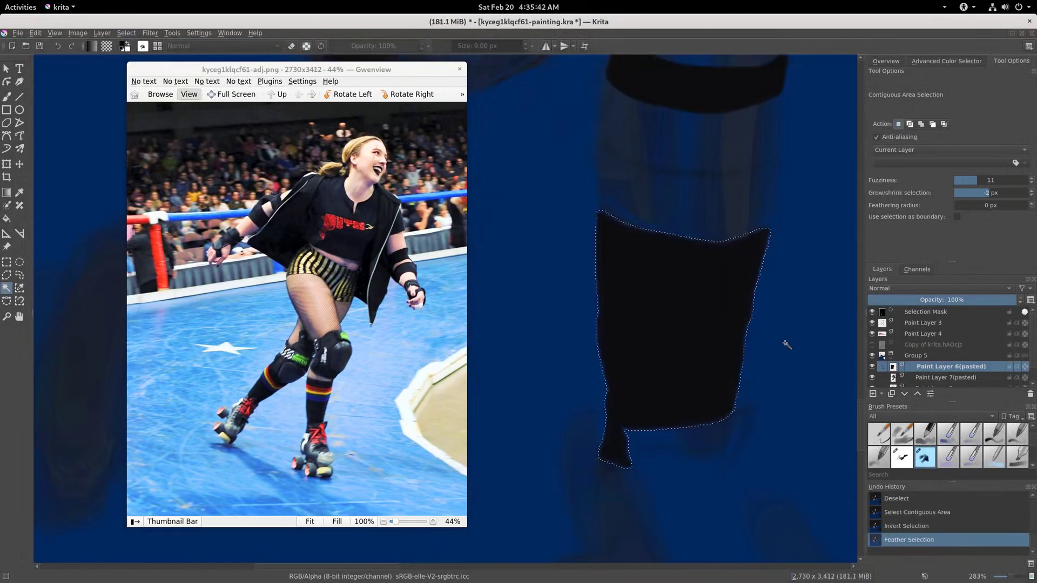
key("f")
left_click(788, 335)
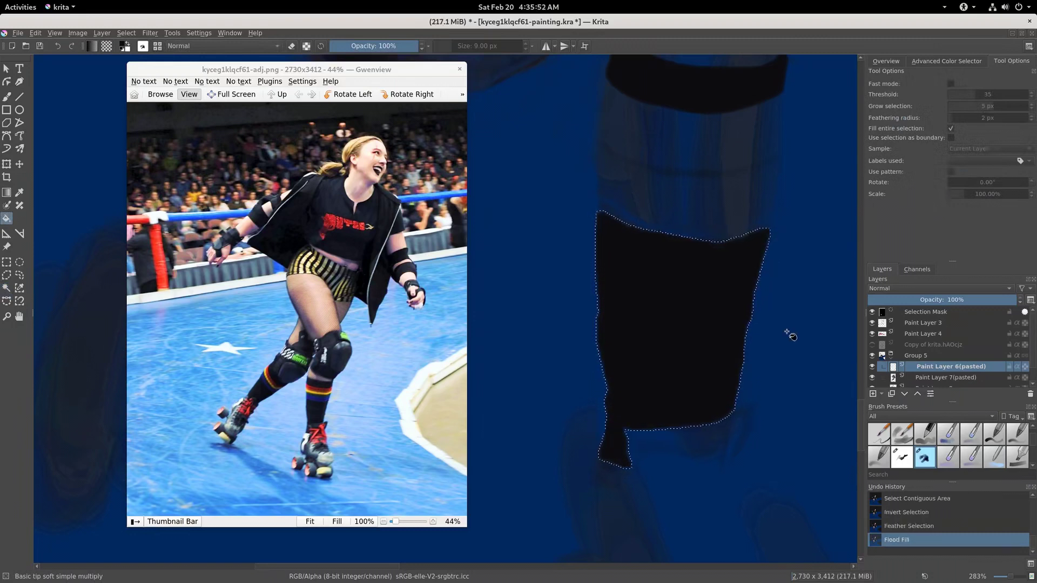
Invert the selection, delete the selected area twice, deselect, and zoom out to about 109%
key("ctrl+shift+i")
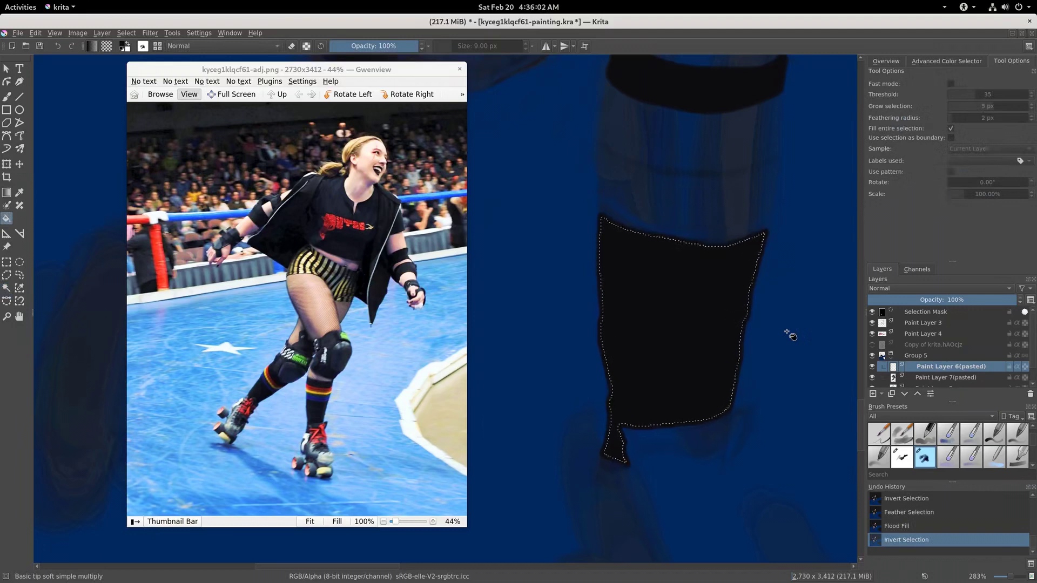
key("Delete")
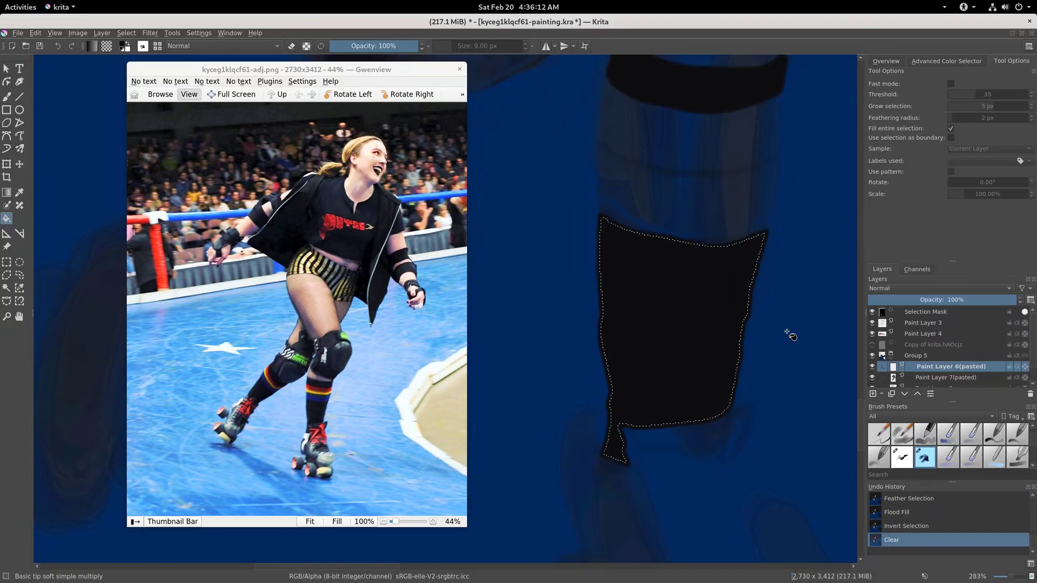
key("Delete")
key("ctrl+shift+a")
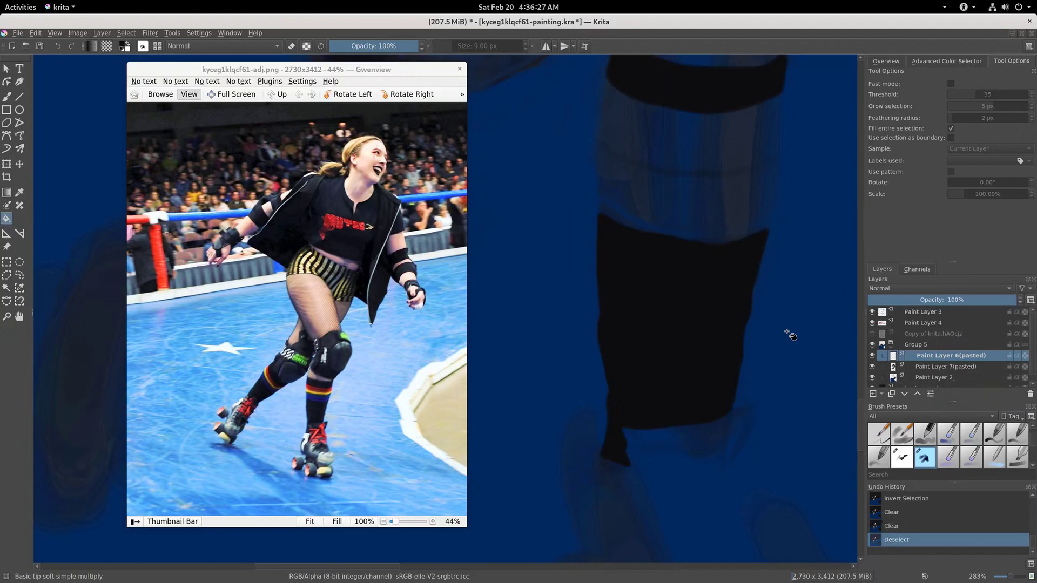
scroll(617, 427, "down", 2)
scroll(664, 424, "down", 2)
scroll(706, 421, "down", 2)
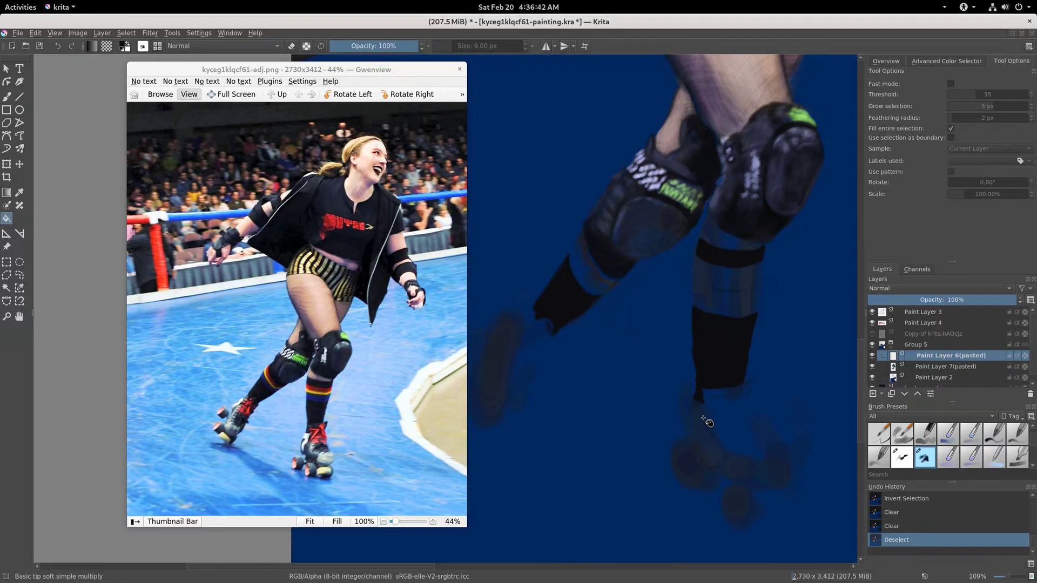
Blur the sock's edges with a smaller Blender Blur brush from the pop-up palette
key("b")
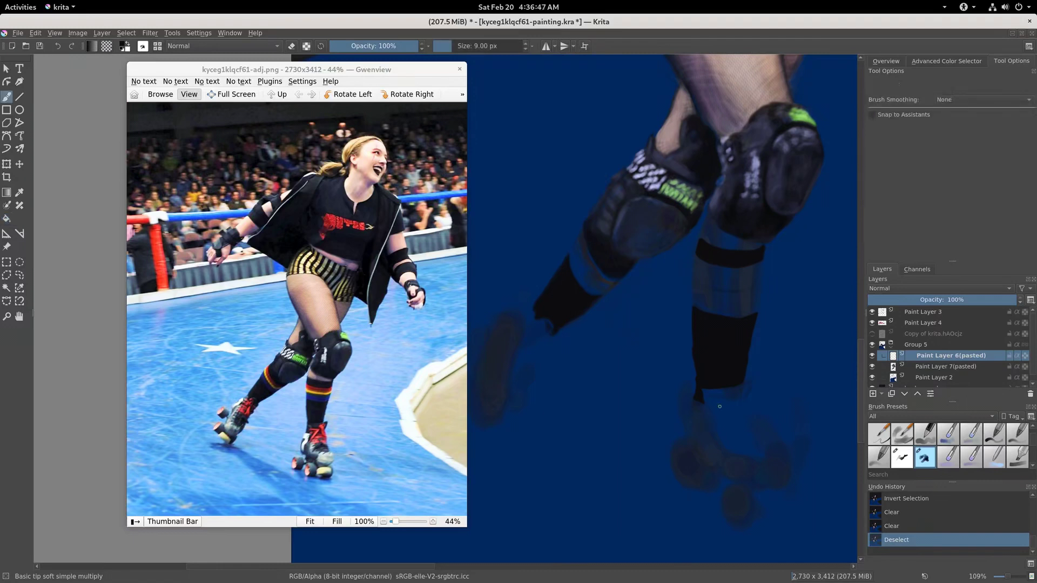
right_click(788, 348)
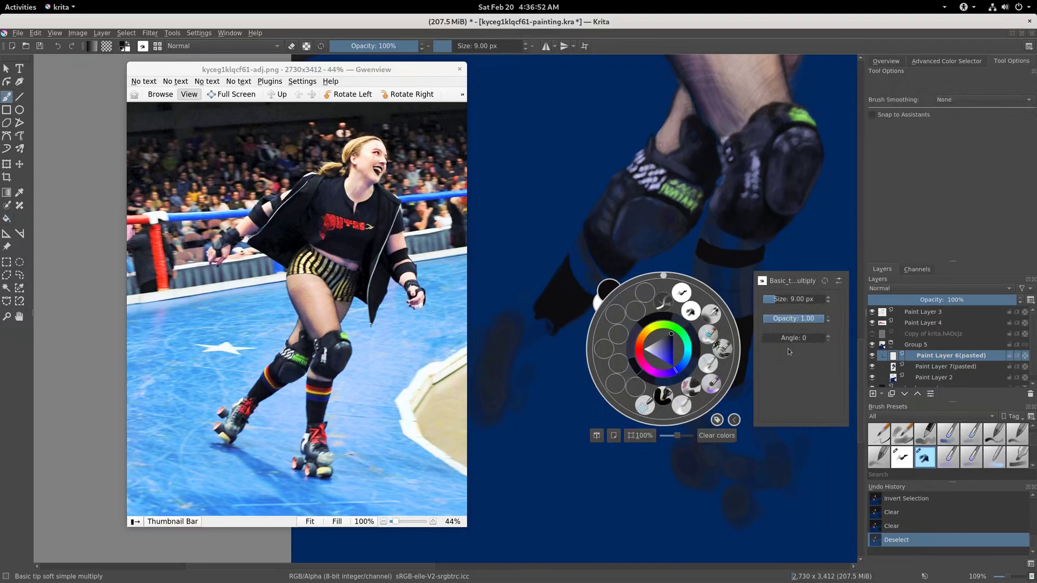
left_click(682, 405)
key("bracketleft")
key("bracketleft")
key("bracketleft")
key("bracketleft")
key("bracketleft")
key("bracketleft")
key("bracketleft")
left_click_drag(747, 351, 749, 367)
left_click_drag(748, 352, 749, 366)
left_click_drag(749, 353, 748, 359)
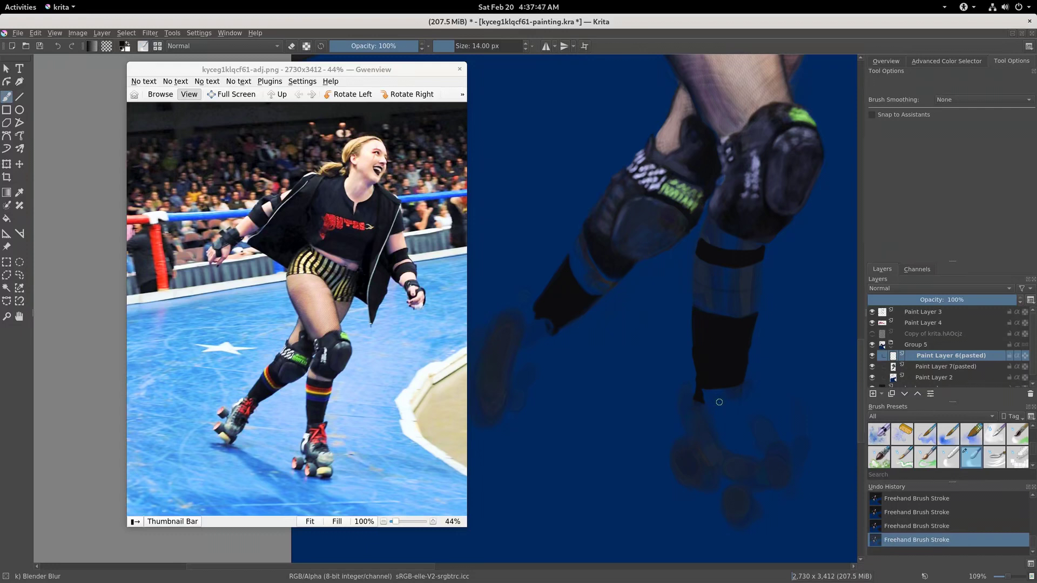
Pick the Basic tip soft simple multiply brush at 9 px and zoom in
key("slash")
left_click(898, 431)
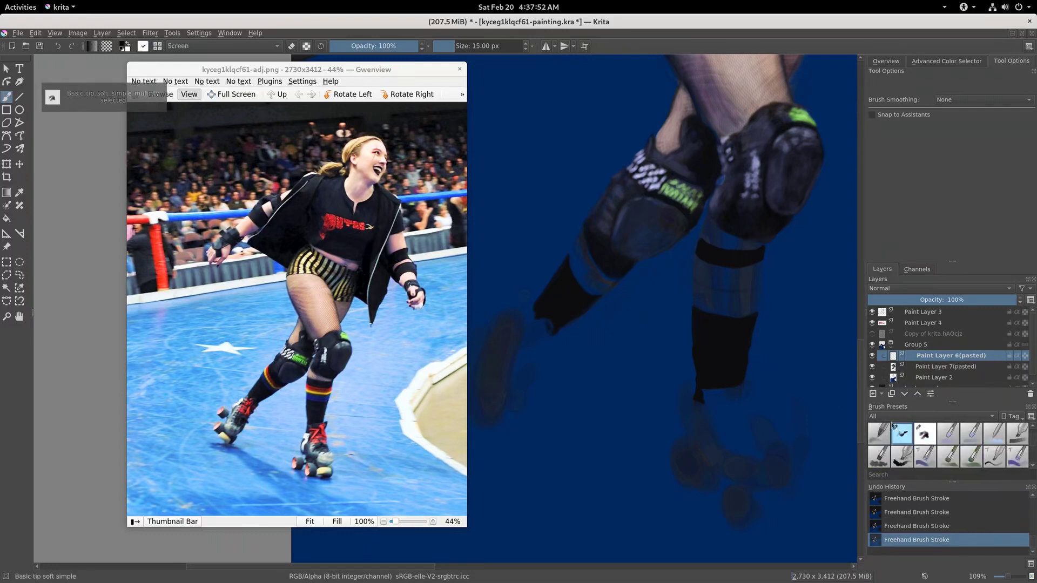
key("slash")
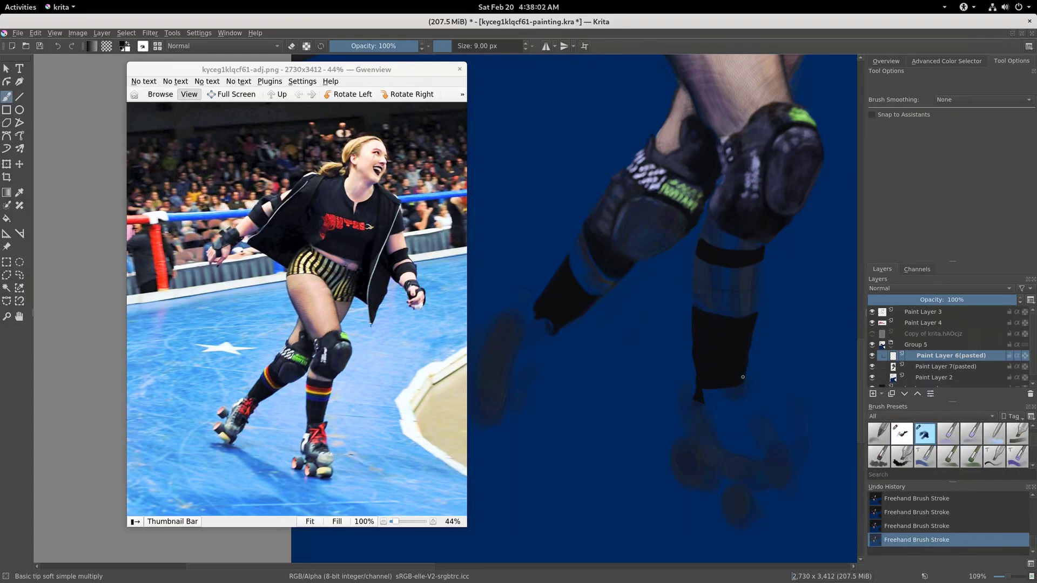
scroll(738, 375, "up", 3)
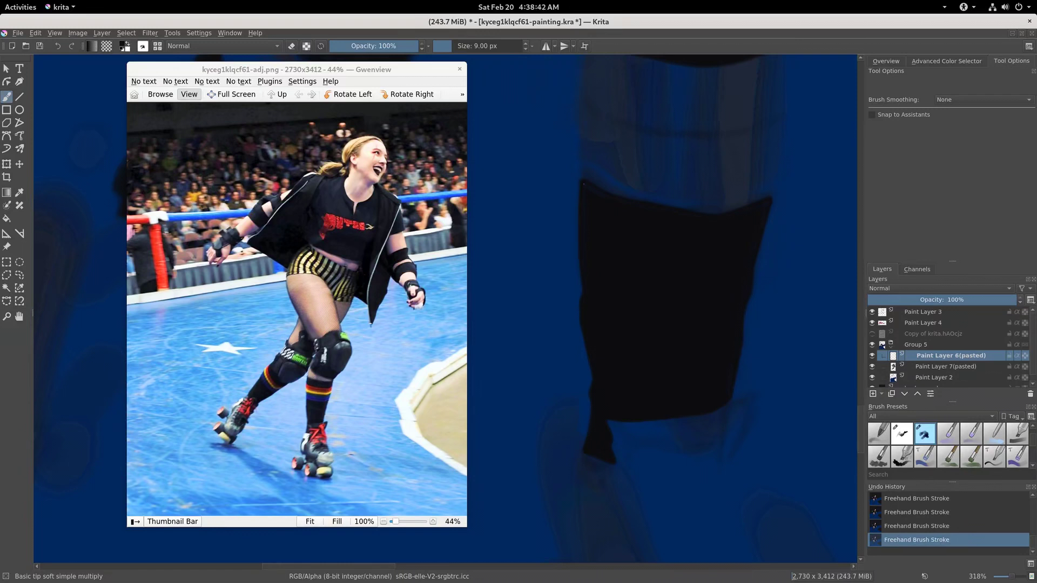
Erase along the sock's left edge, then merge the sock layer down into Paint Layer 7(pasted)
key("e")
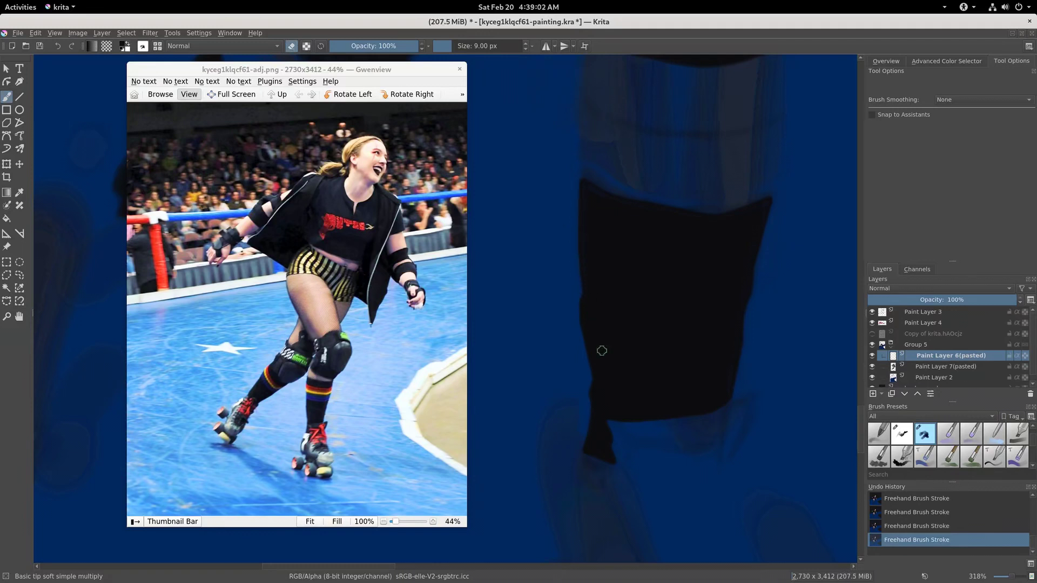
left_click(935, 368)
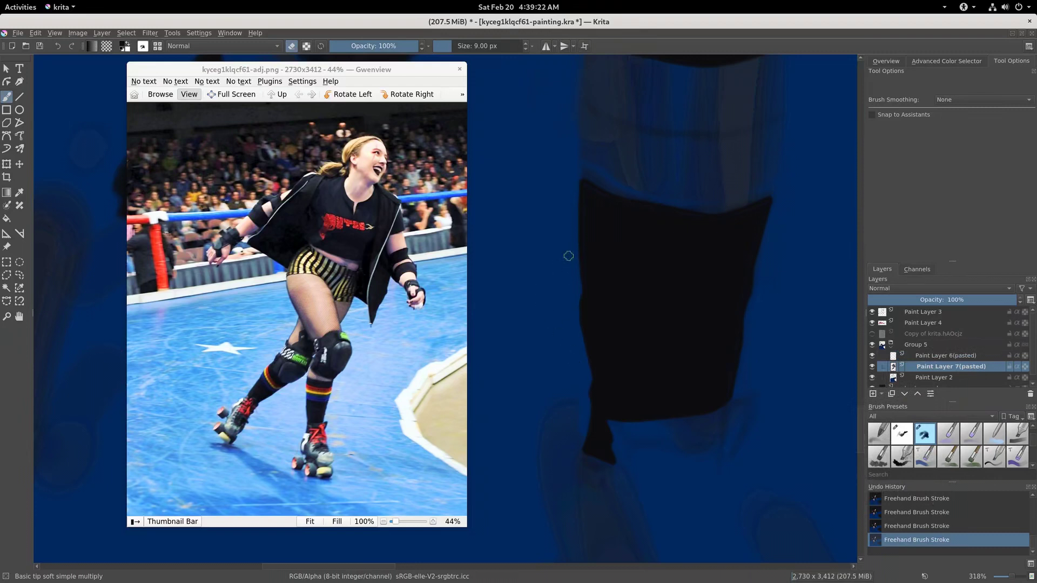
left_click_drag(578, 206, 579, 224)
scroll(781, 326, "down", 5)
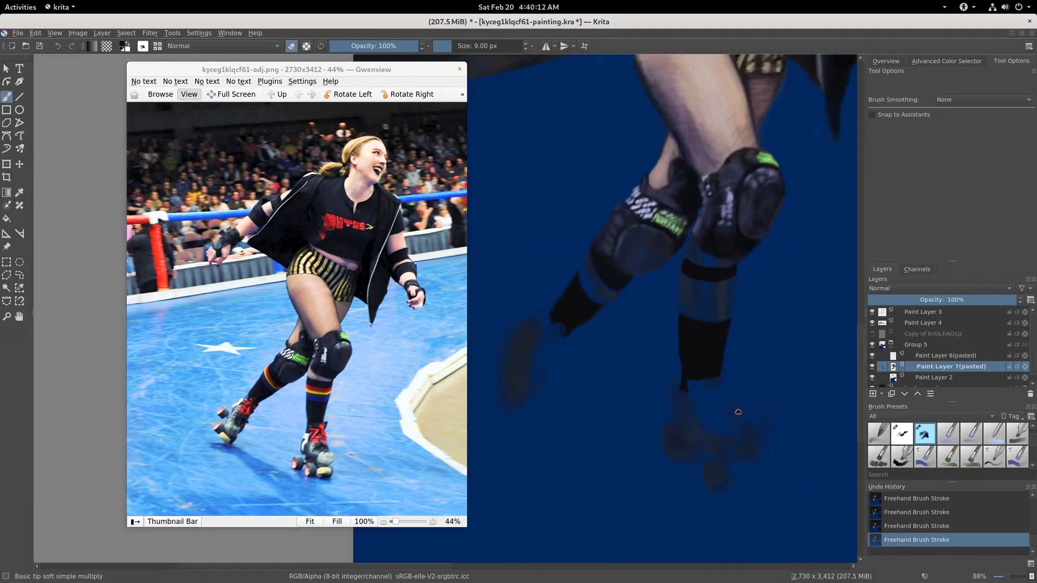
left_click(927, 355)
key("ctrl+e")
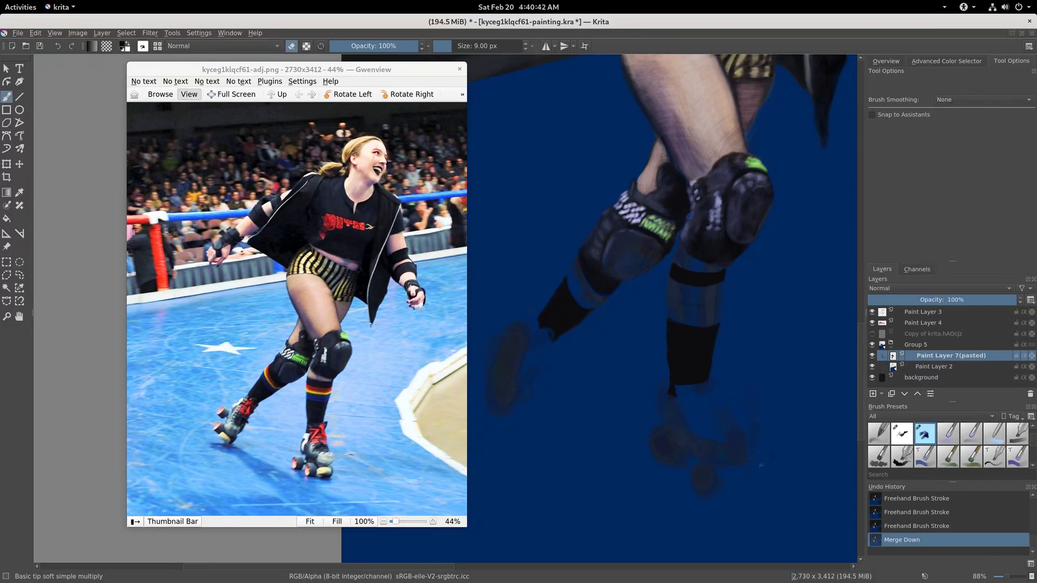
Turn the eraser off, add a faint stroke near the knee, and freehand-select the lower leg and sock
key("e")
left_click_drag(691, 302, 695, 310)
key("ctrl+shift+f")
mouse_move(664, 370)
left_mouse_down()
mouse_move(656, 398)
mouse_move(718, 270)
left_mouse_up()
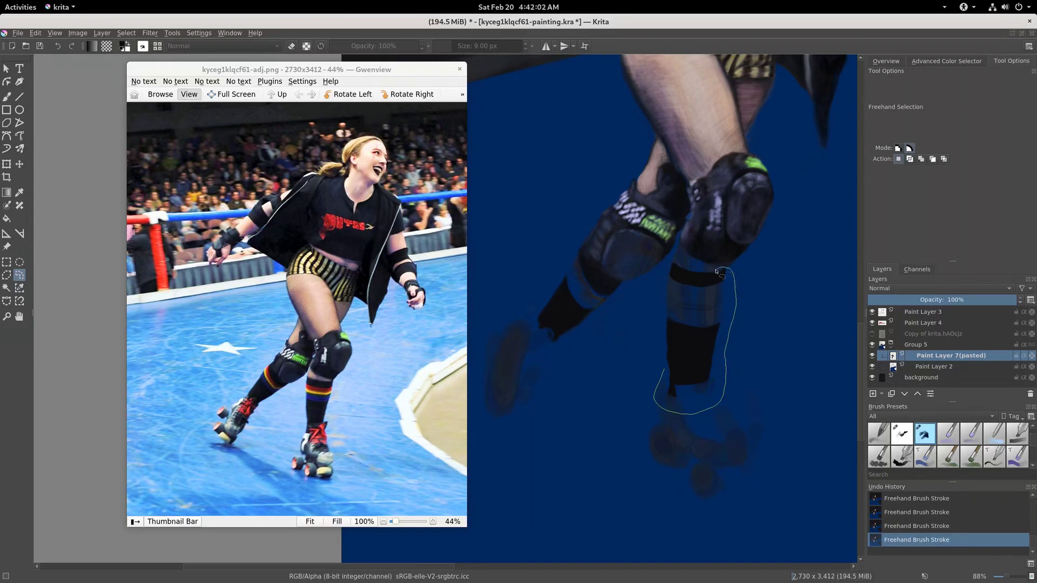
left_click_drag(718, 270, 663, 378)
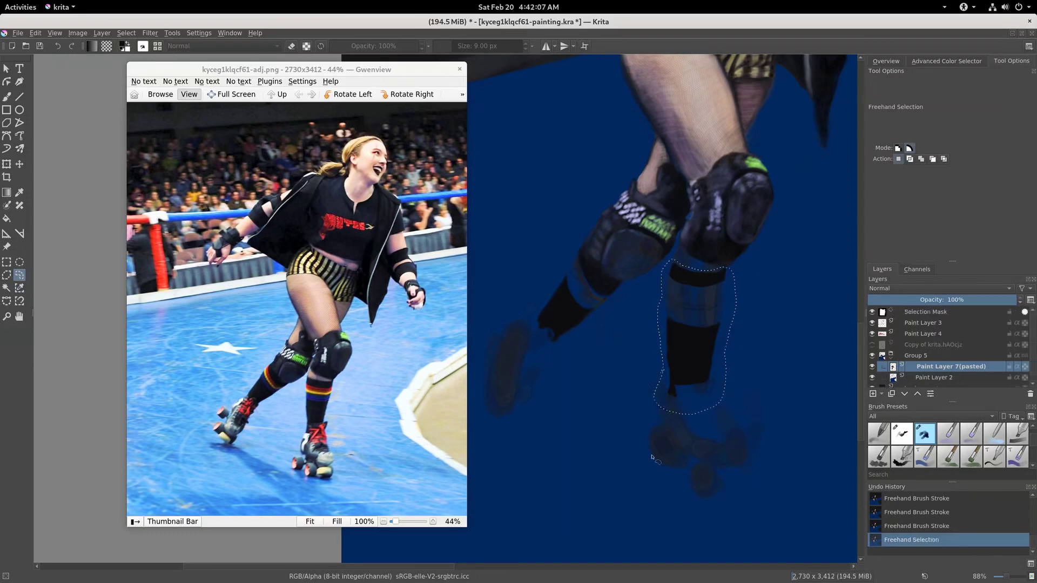
Feather the lower leg selection, then cut and paste it onto a new layer
key("alt+s")
key("shift+F6")
key("Return")
key("ctrl+x")
key("ctrl+v")
key("ctrl+t")
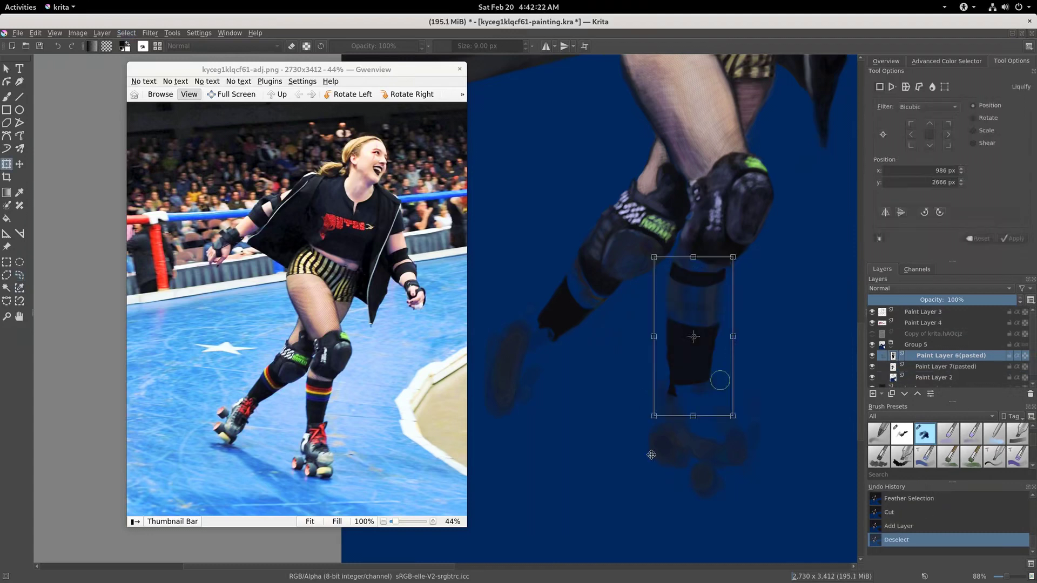
Liquify the pasted sock and skate shape with a brush size of about 127, then apply it
left_click(932, 87)
left_click_drag(953, 119, 974, 119)
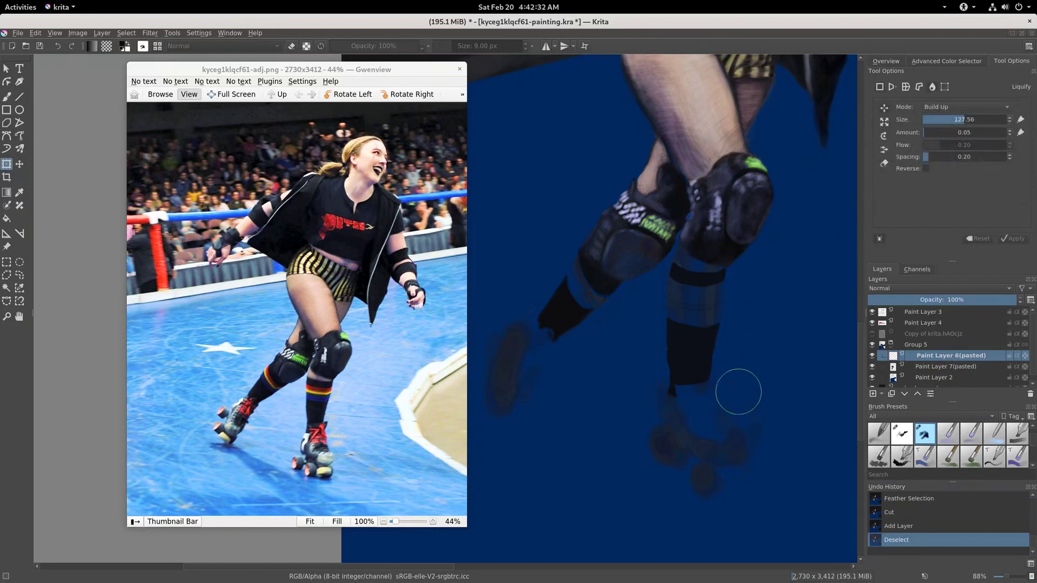
mouse_move(712, 375)
left_mouse_down()
mouse_move(706, 383)
mouse_move(724, 318)
mouse_move(722, 359)
mouse_move(712, 351)
left_mouse_up()
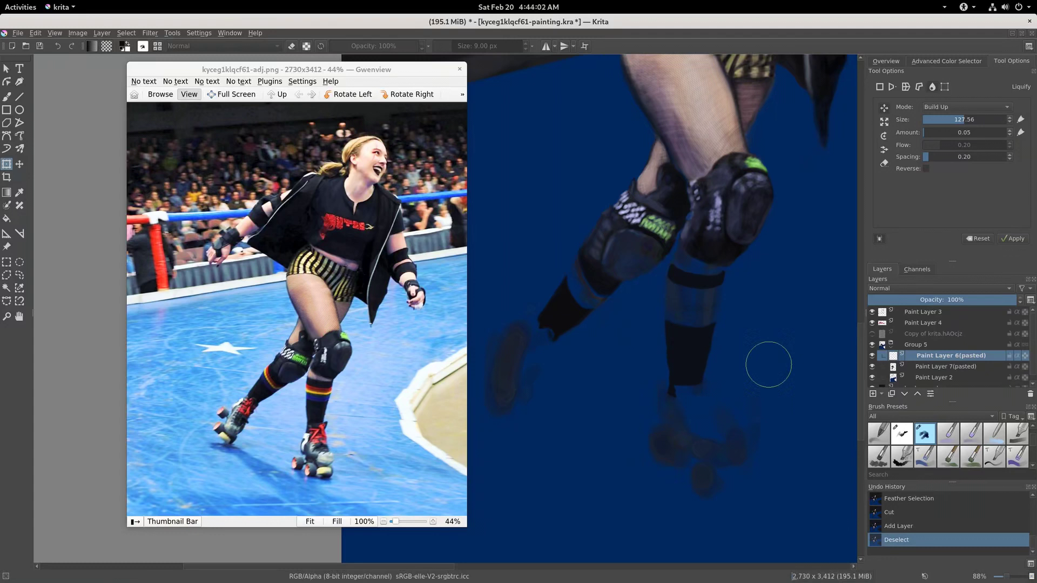
key("Return")
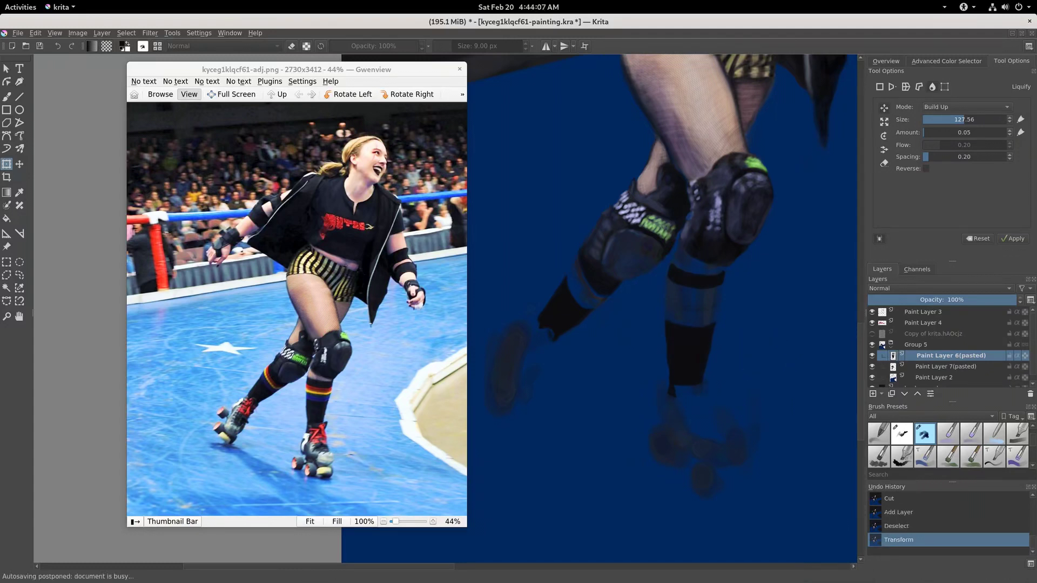
Undo the merge, refine the sock warp with a smaller liquify brush (~31), then merge into Paint Layer 7
key("ctrl+e")
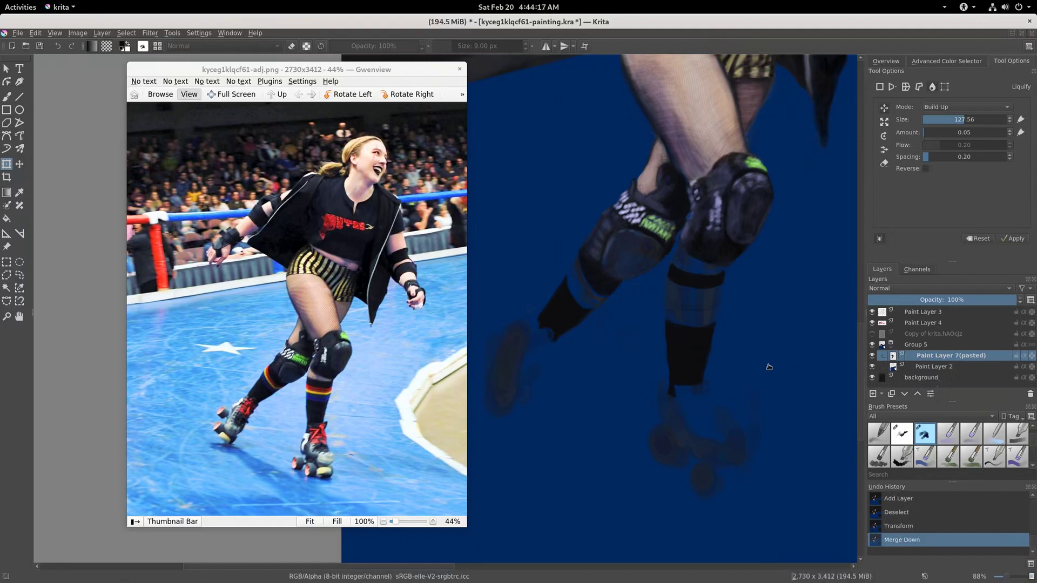
key("ctrl+z")
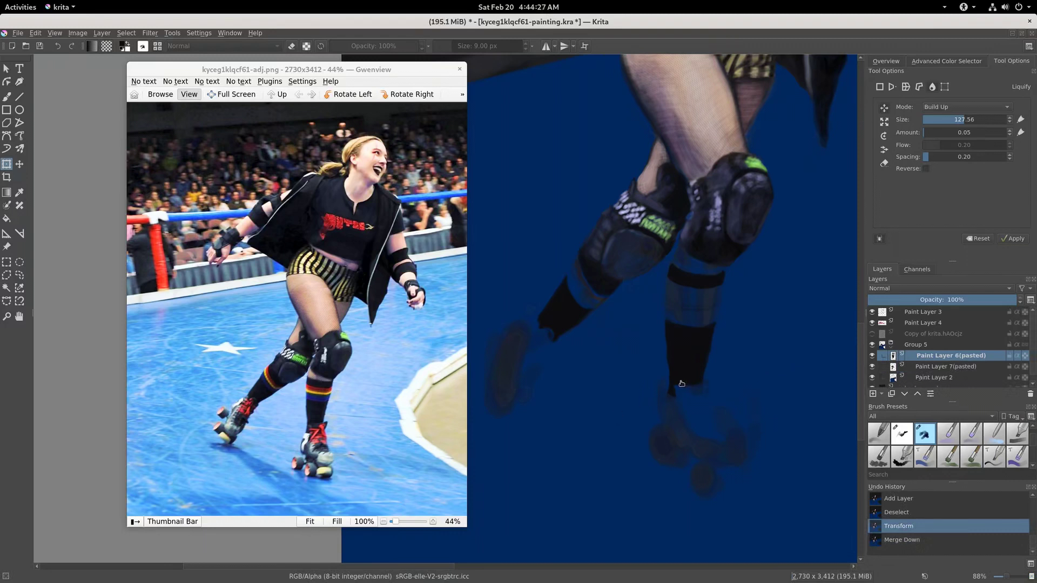
key("ctrl+z")
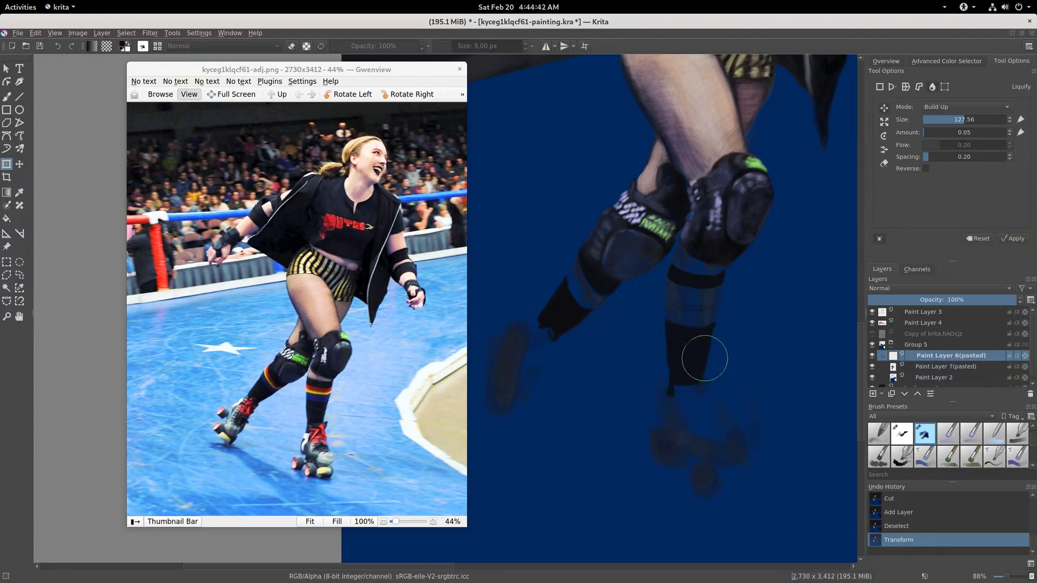
left_click(954, 120)
key("bracketleft")
key("bracketleft")
key("bracketleft")
key("ctrl+e")
key("b")
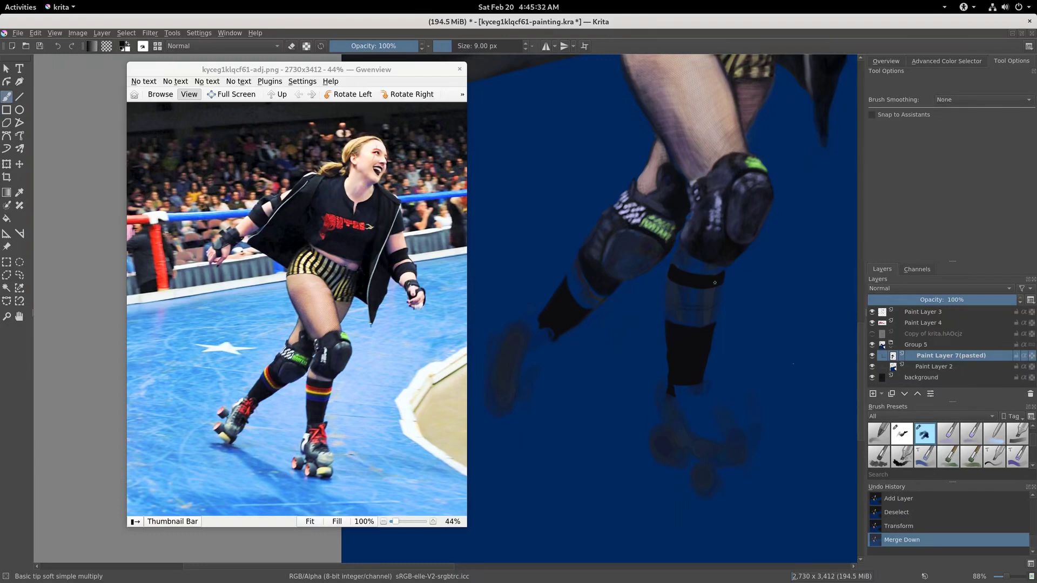
Enlarge the brush to 20 px and darken a spot along the shin guard edge
key("bracketright")
key("bracketright")
key("bracketright")
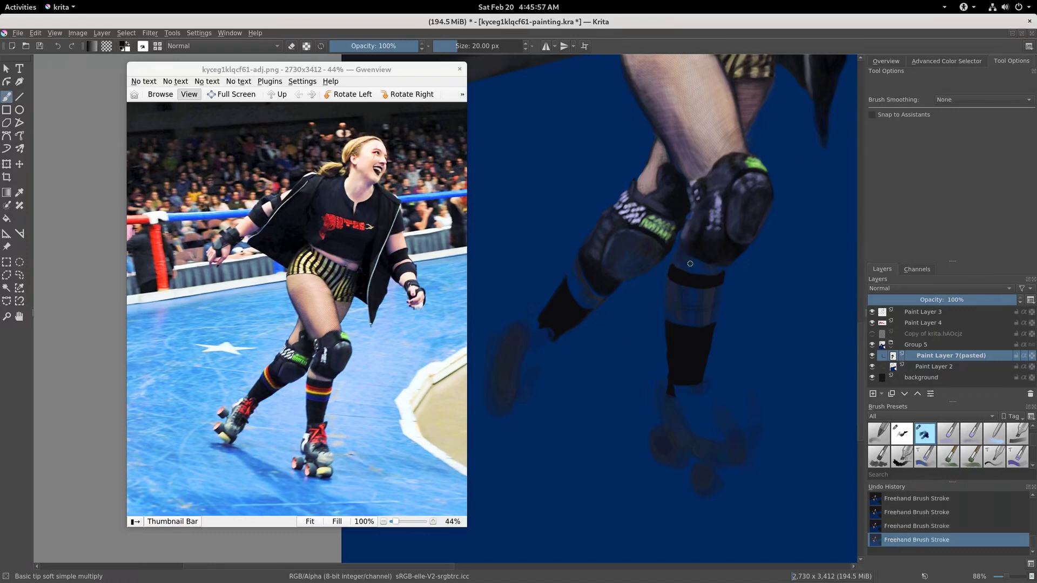
left_click_drag(688, 257, 684, 255)
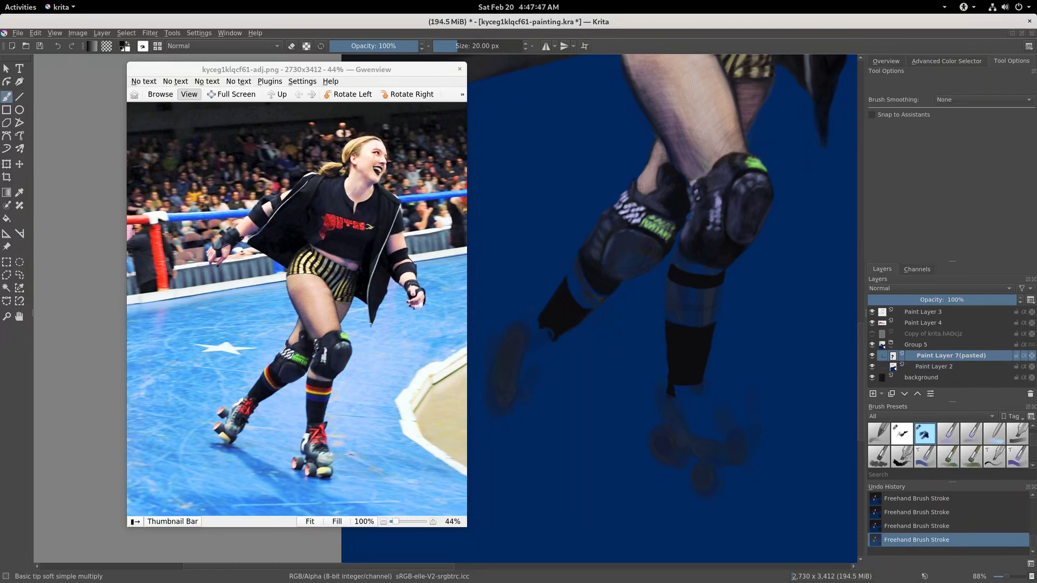
Sample skin and darker tones from the painted leg and shrink the brush to 13 px
left_click(736, 140, "ctrl")
left_click(702, 159, "ctrl")
key("bracketleft")
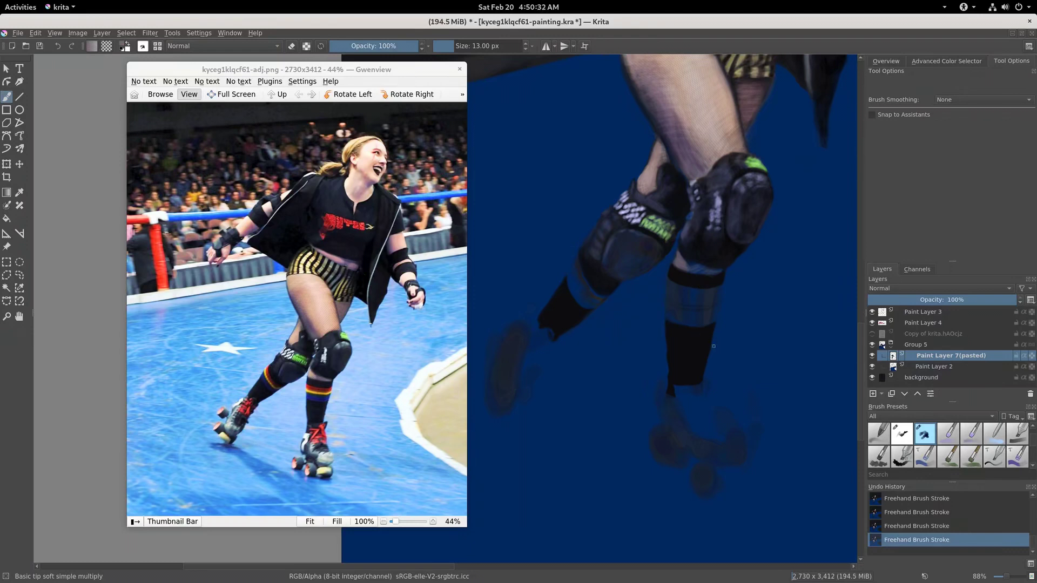
left_click(686, 142, "ctrl")
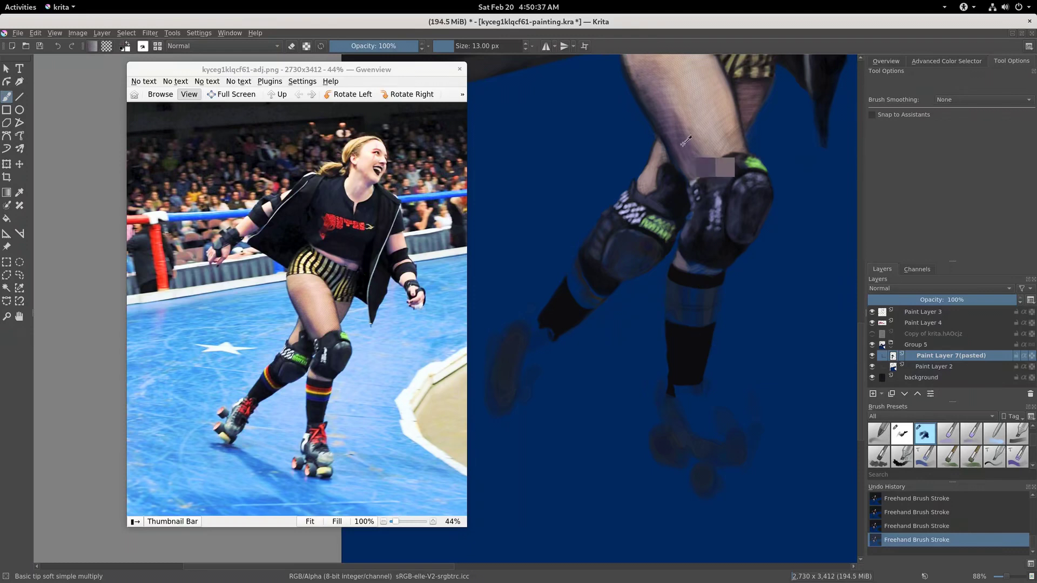
left_click(941, 62)
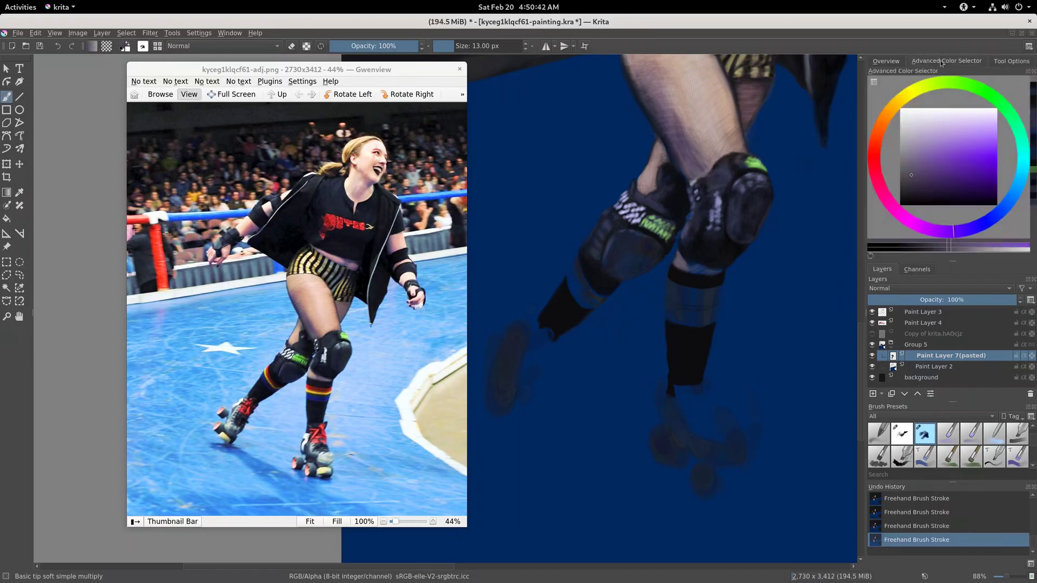
Pick a new shade and paint dark sock strokes on a new layer above Paint Layer 2
left_click(925, 175)
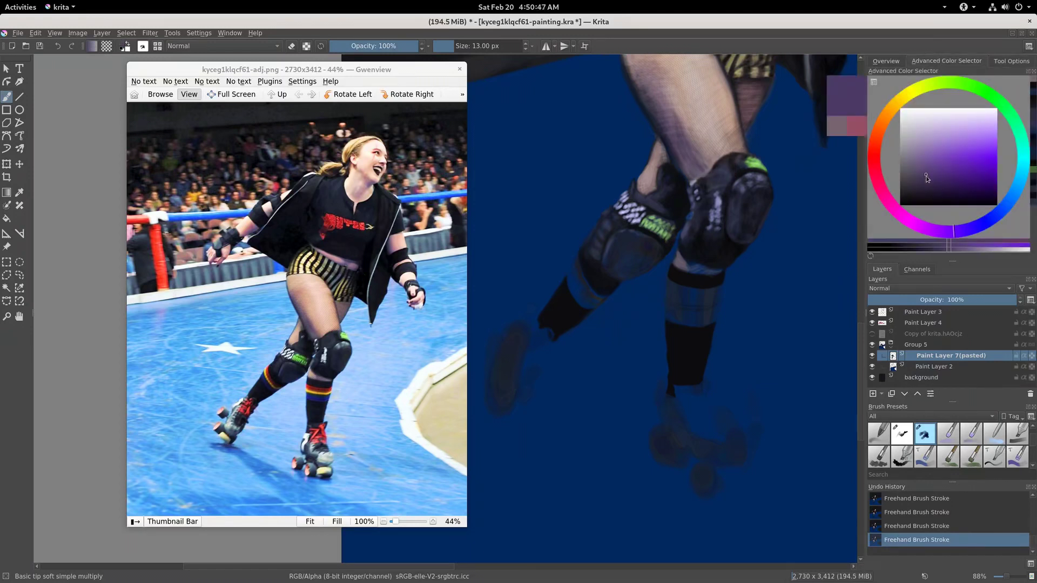
left_click_drag(925, 176, 928, 177)
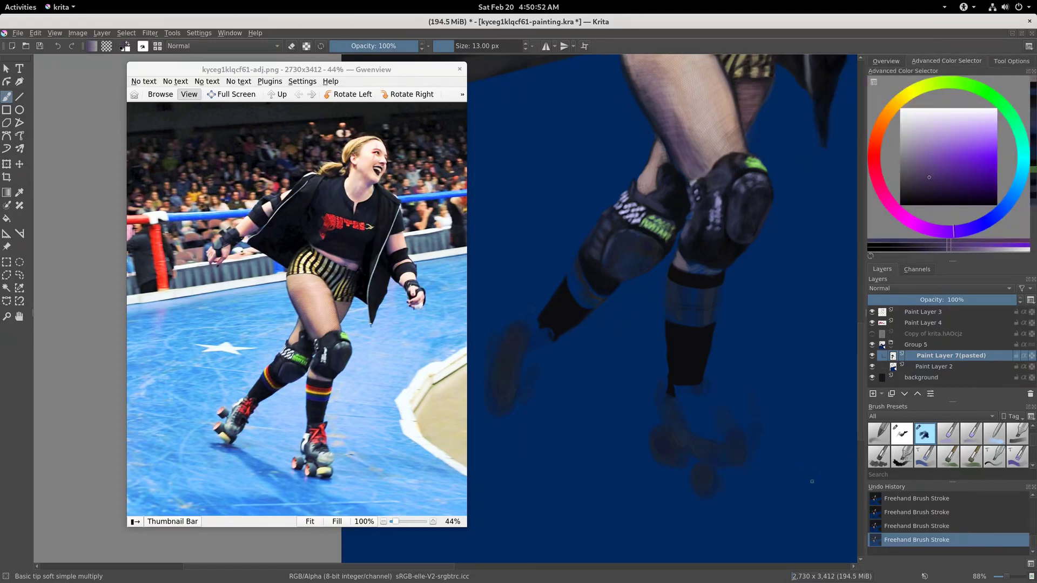
left_click(917, 368)
key("Insert")
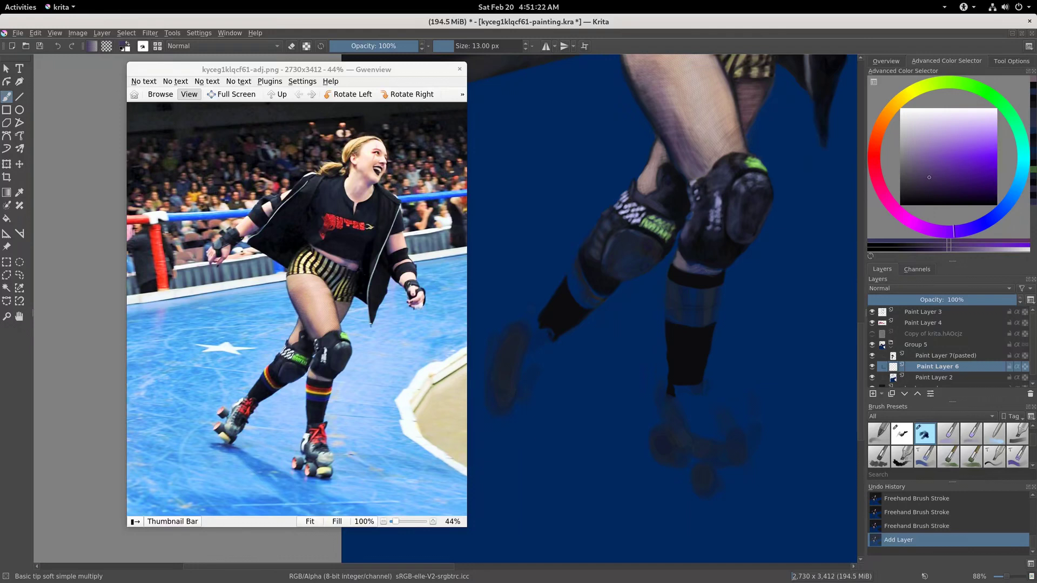
left_click_drag(702, 303, 755, 331)
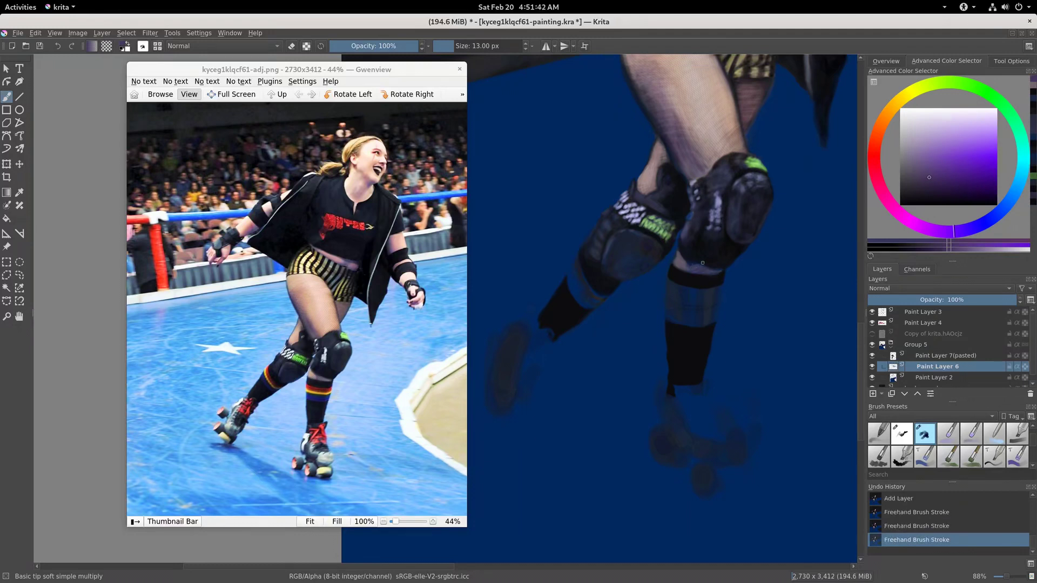
left_click(703, 264, "ctrl")
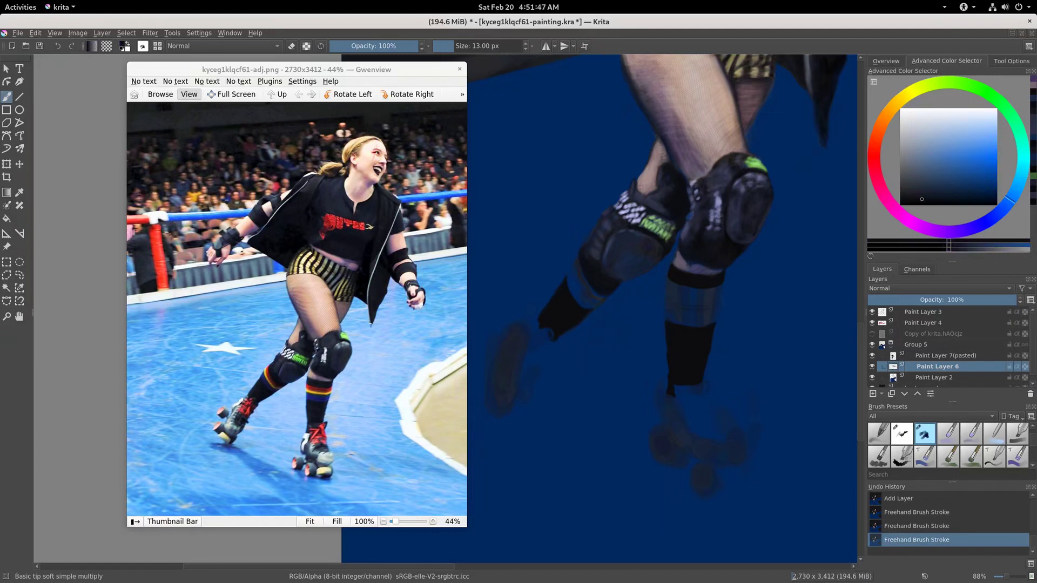
left_click(704, 266)
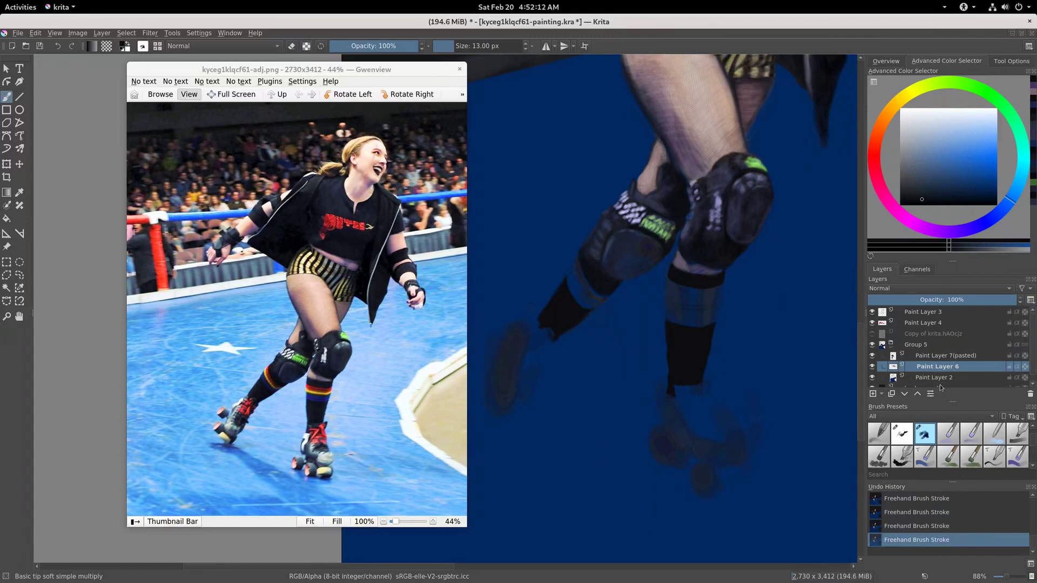
Merge Paint Layer 7(pasted) down into the new layer and add a small stroke
key("Page_Up")
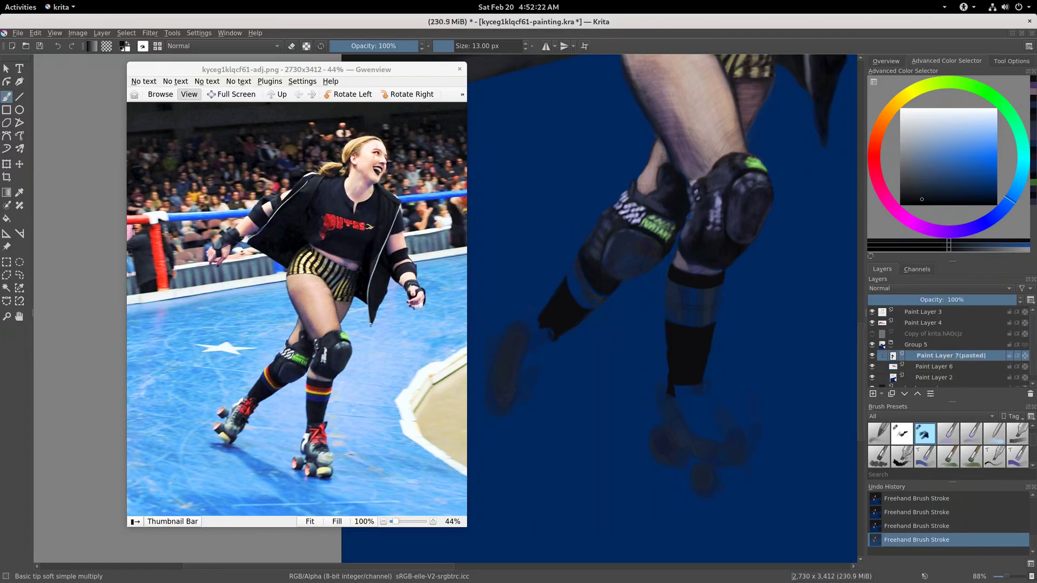
left_click(694, 287, "ctrl")
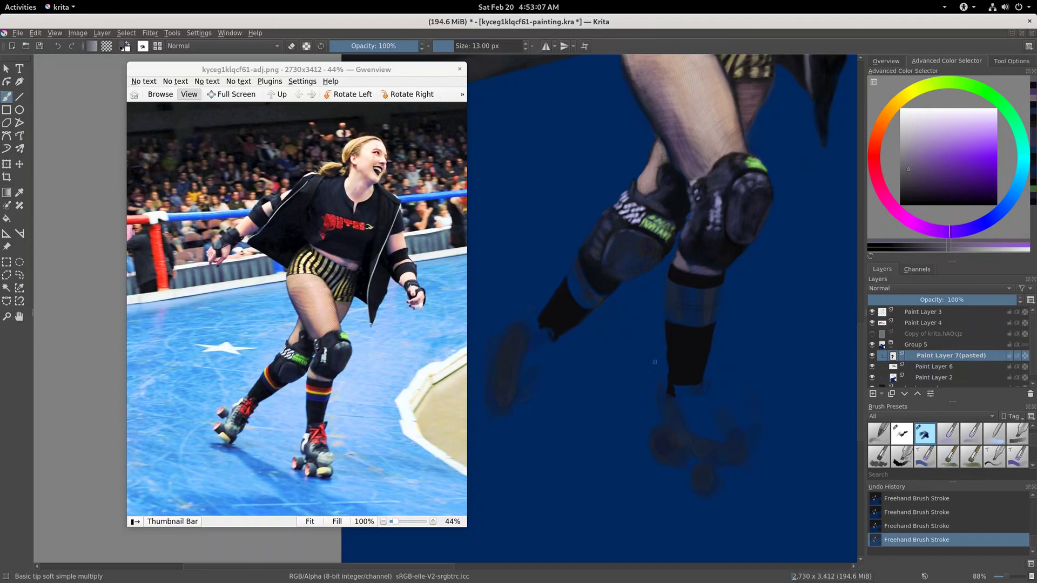
key("ctrl+e")
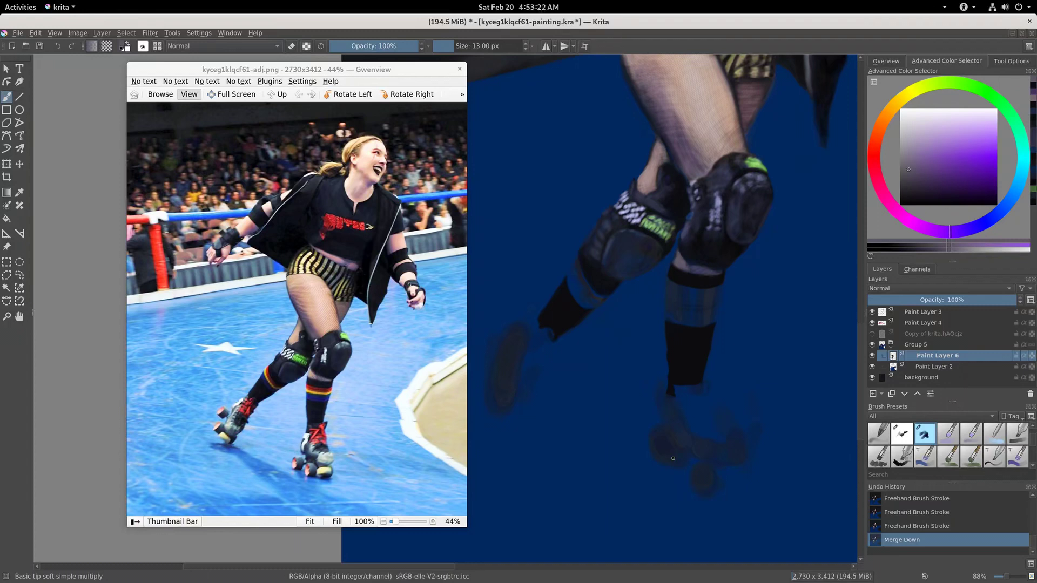
left_click(678, 251)
Choose an orange-red colour, switch to the Bezier Curve tool, and add a layer for the stripe
left_click(874, 165)
left_click_drag(948, 167, 977, 176)
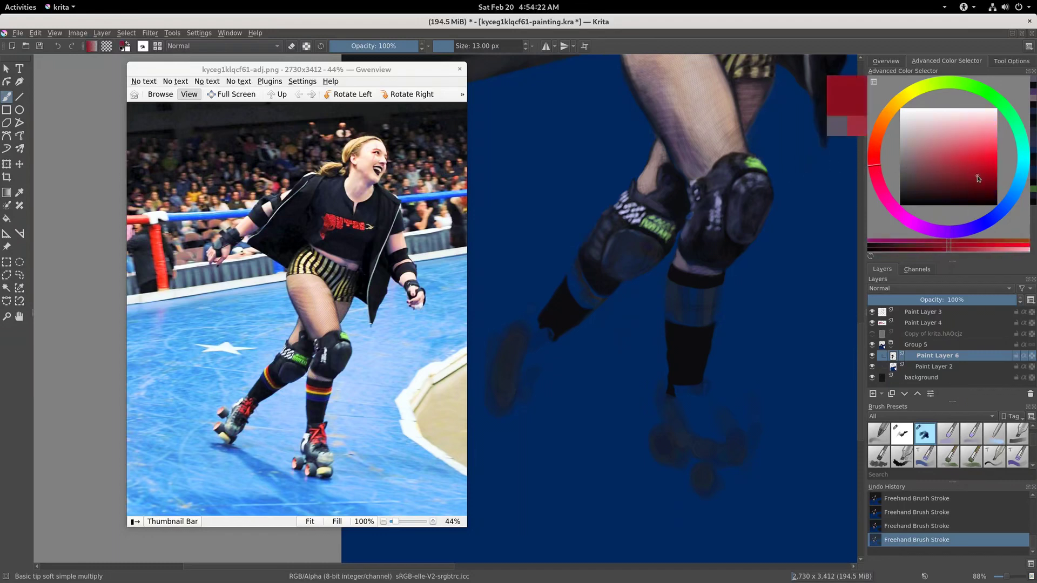
left_click(878, 149)
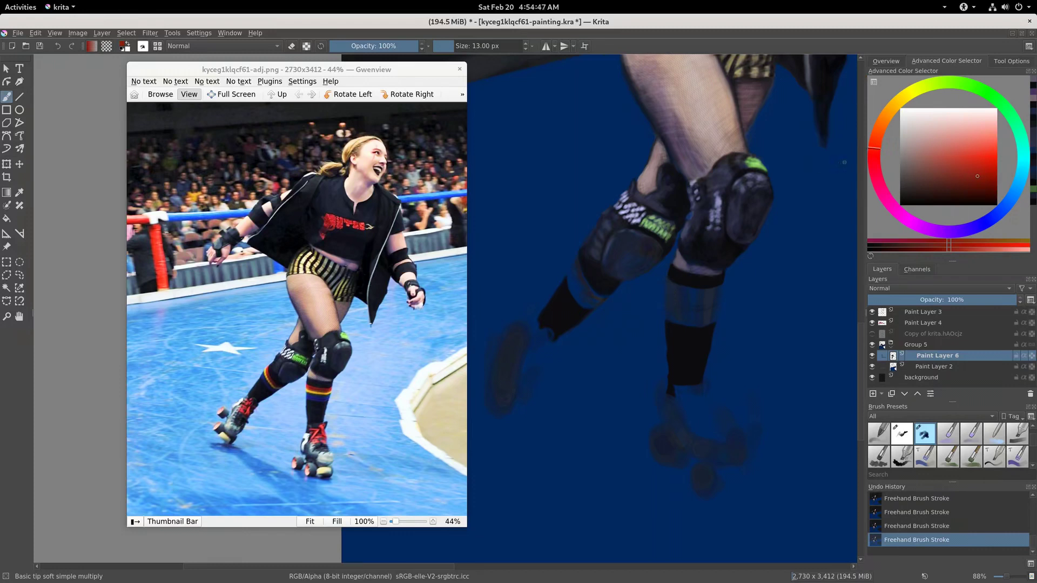
key("shift+b")
left_click(1011, 60)
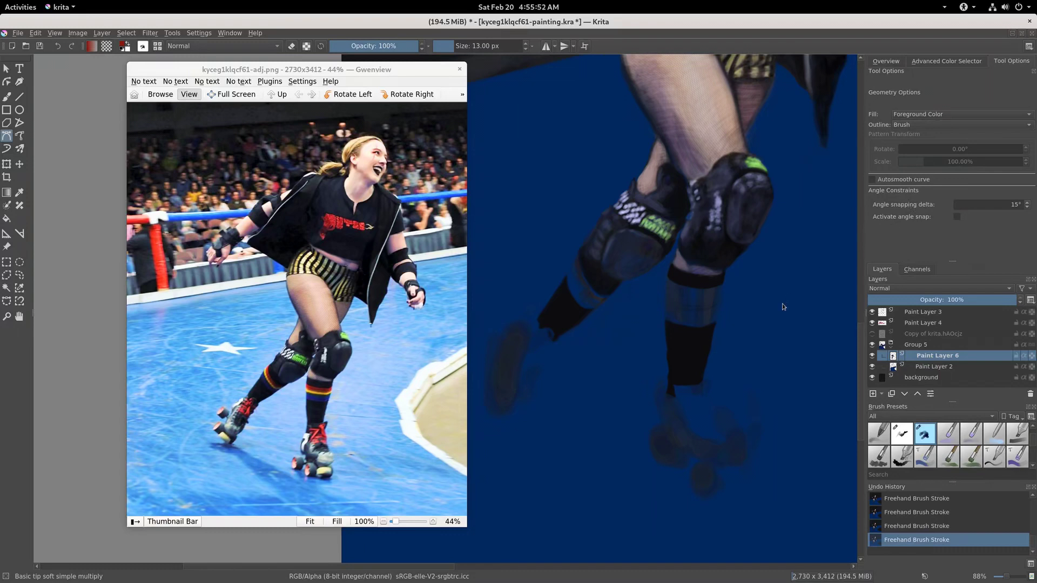
key("Insert")
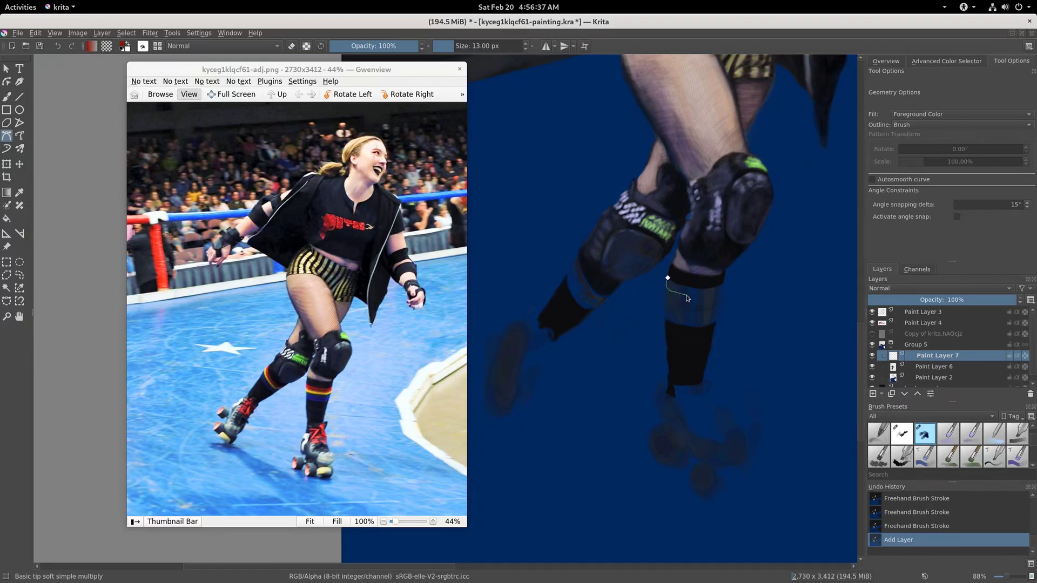
Draw a closed orange-red Bezier band across the right sock's top and start darkening it with curves
left_click_drag(688, 298, 700, 300)
left_click_drag(724, 286, 705, 292)
left_click_drag(705, 292, 702, 292)
left_click(668, 280)
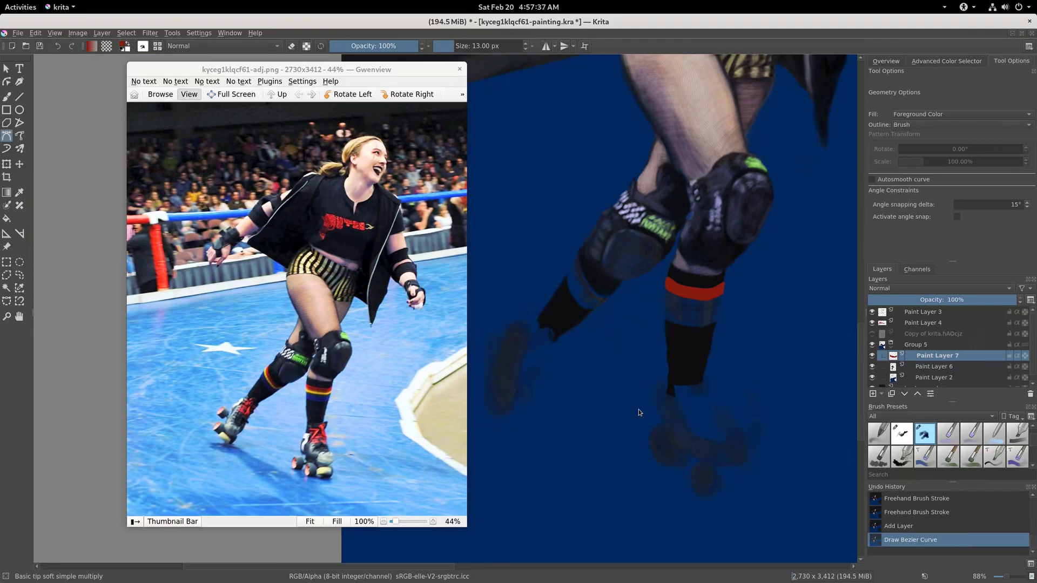
key("ctrl+m")
left_click_drag(953, 368, 954, 360)
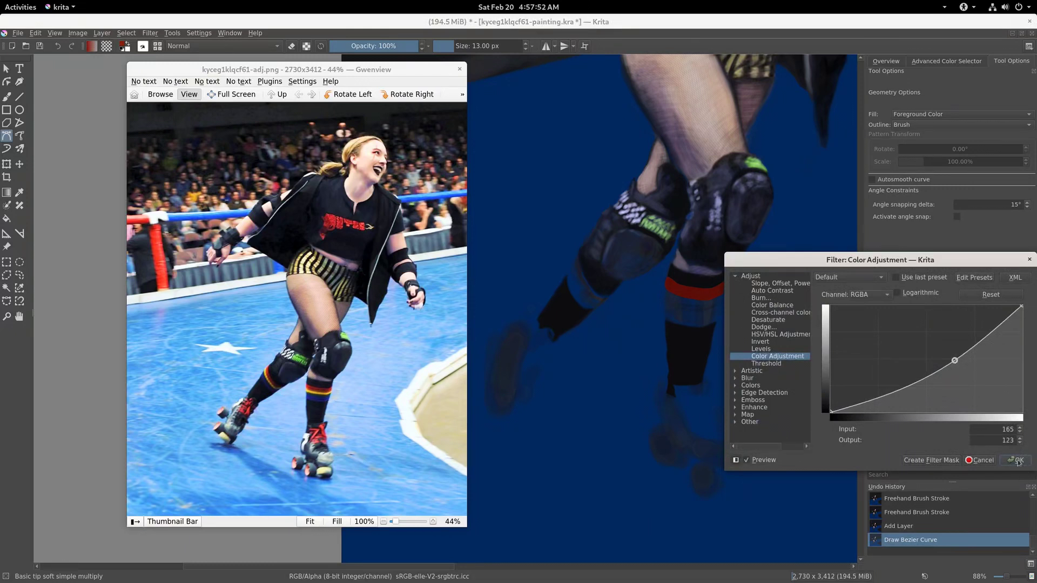
Apply the darkening curve to the red stripe and return to the freehand brush
left_click(1016, 461)
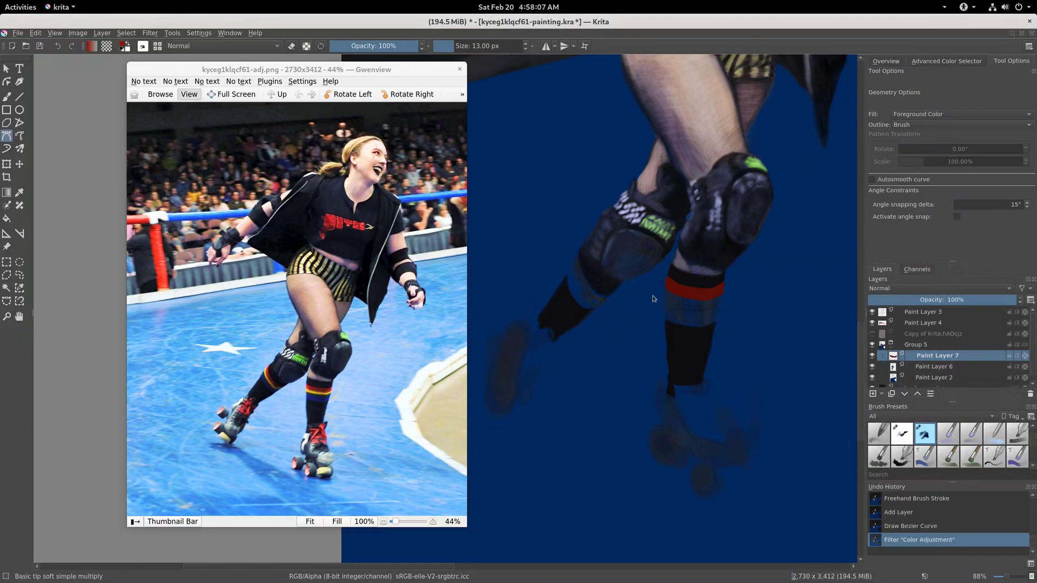
key("b")
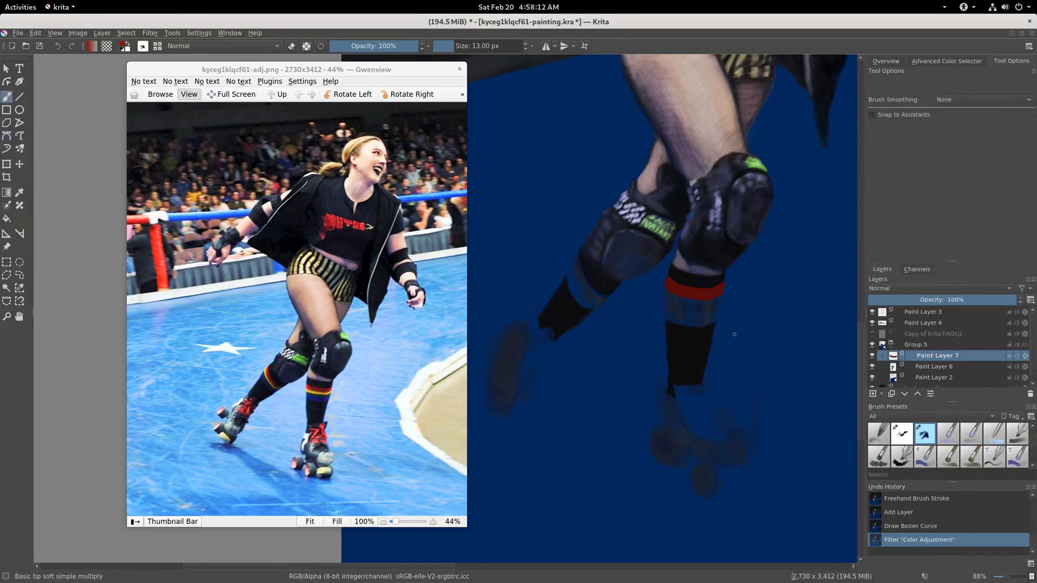
Dab and stroke over the red band to blend it darker into the sock texture
left_click(670, 285)
left_click(671, 286)
left_click_drag(688, 289, 689, 291)
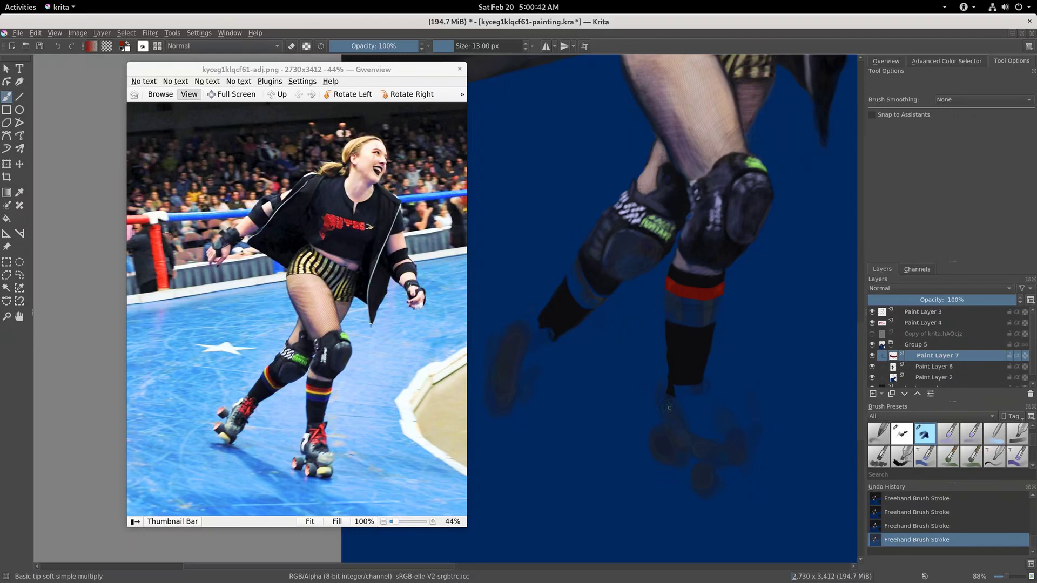
key("ctrl+m")
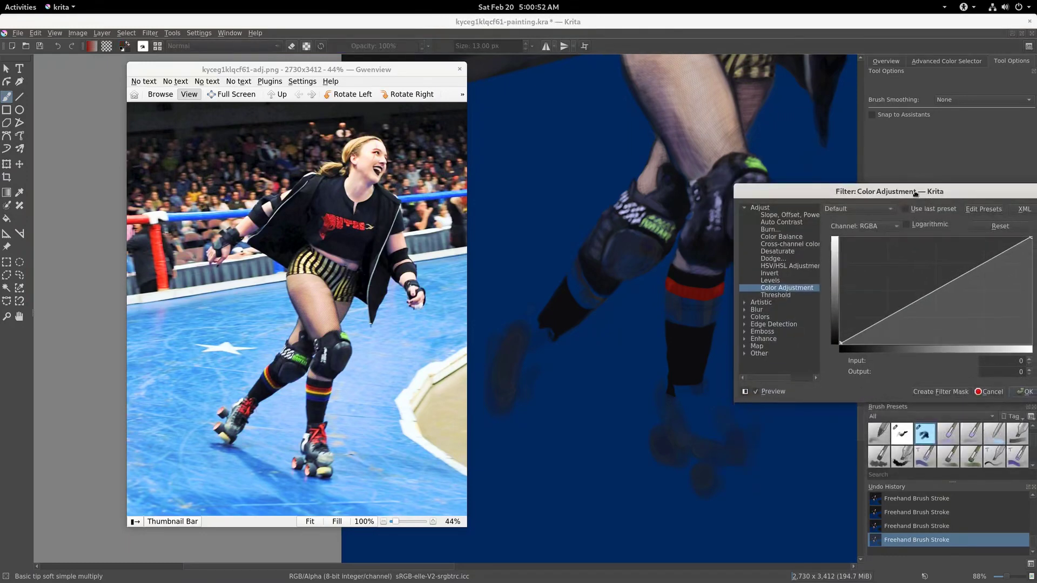
Narrow the adjustment window and apply an S-shaped contrast curve to the layer
left_click_drag(713, 339, 733, 339)
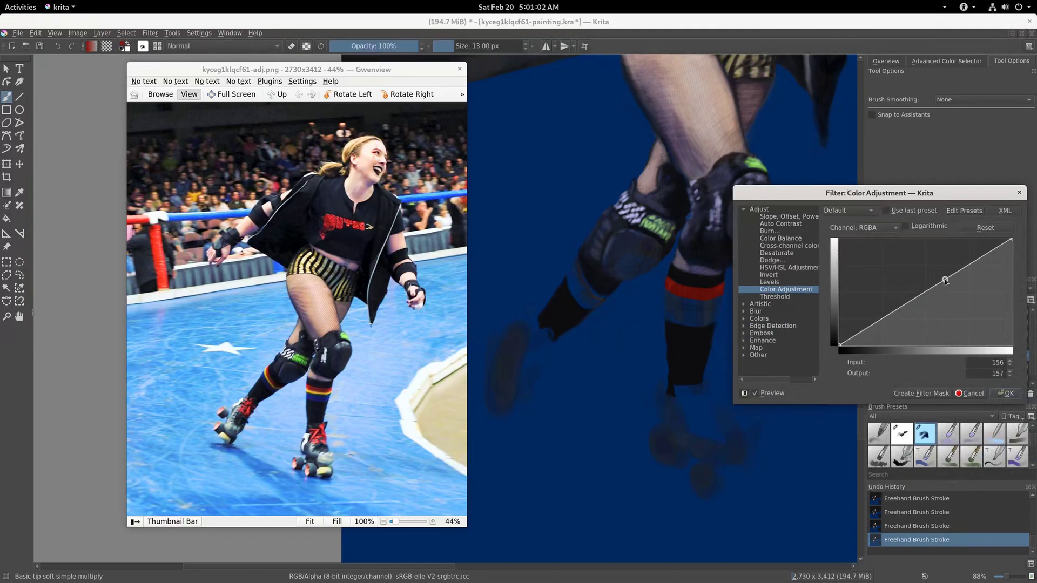
left_click_drag(945, 280, 943, 276)
left_click_drag(886, 313, 892, 322)
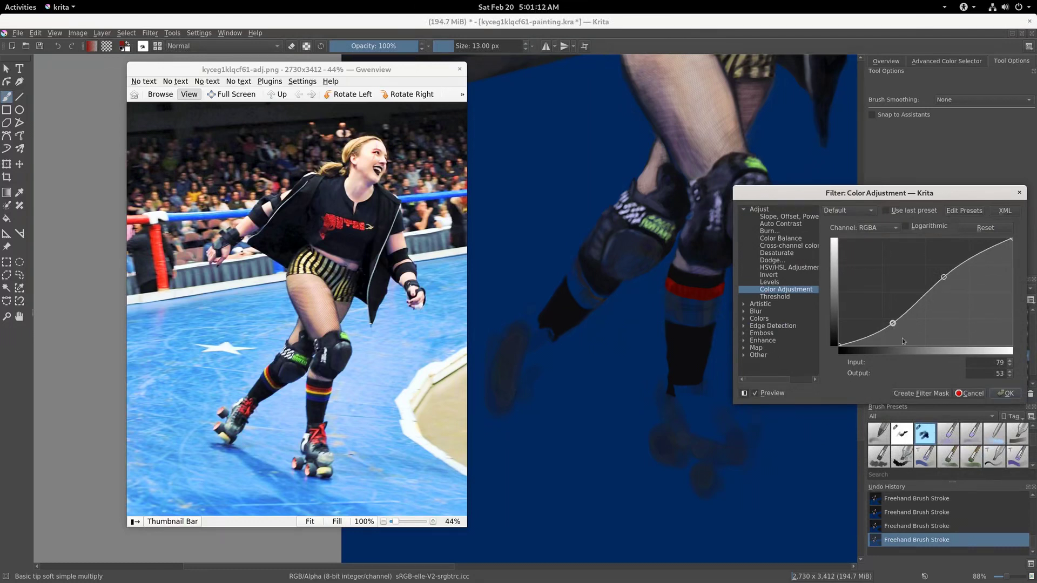
left_click(999, 396)
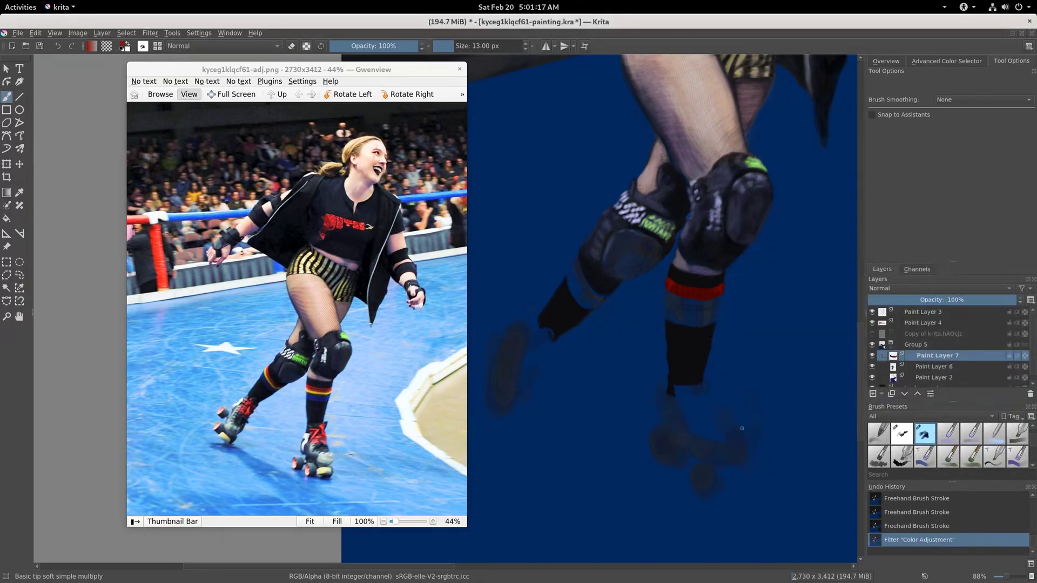
Reapply Color Adjustment, lowering the saturation and lightness curves to darken the layer
key("ctrl+shift+f")
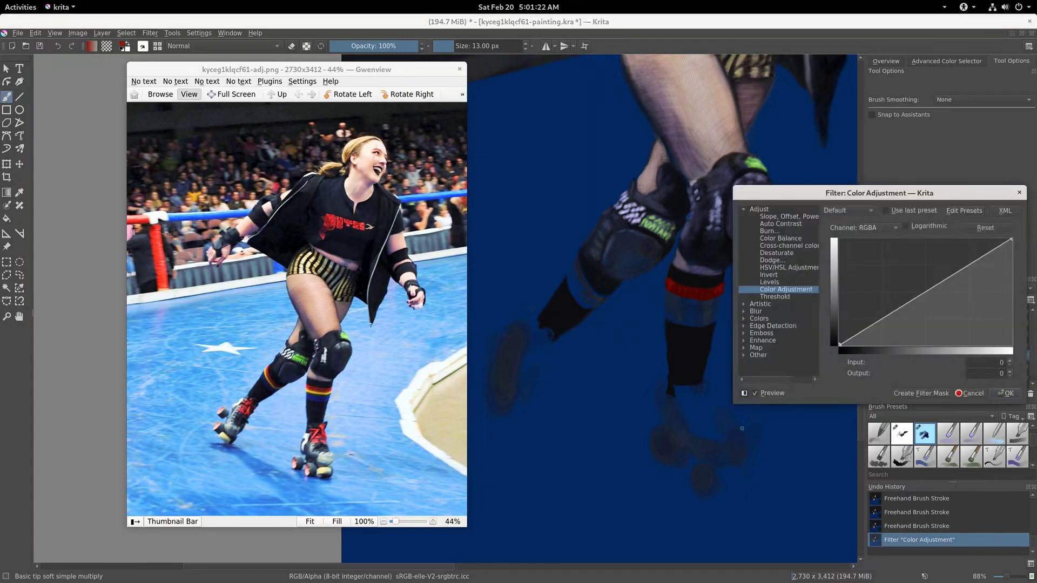
left_click(879, 228)
left_click(889, 294)
left_click_drag(1012, 241, 1011, 260)
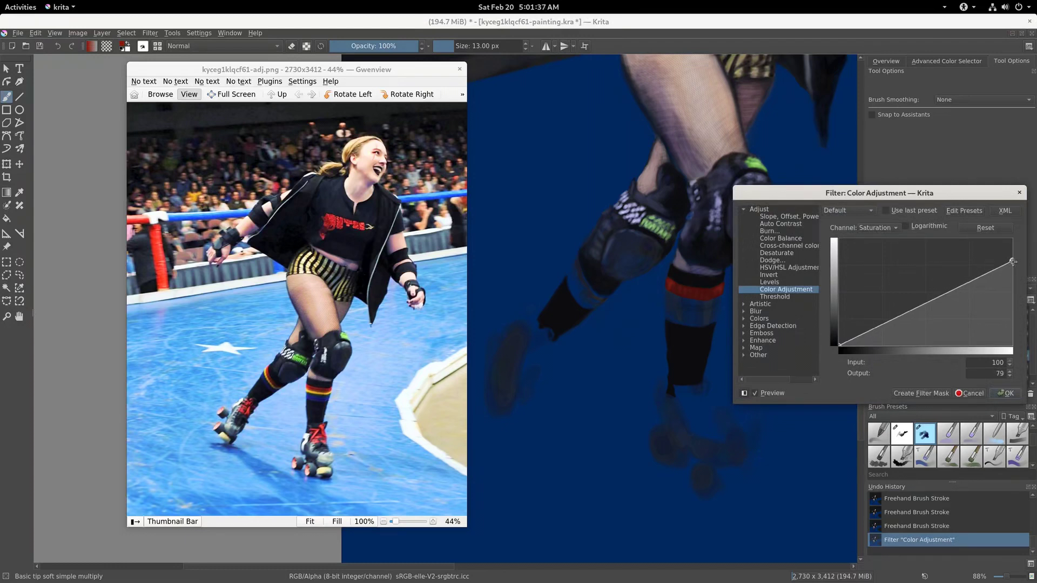
left_click(878, 228)
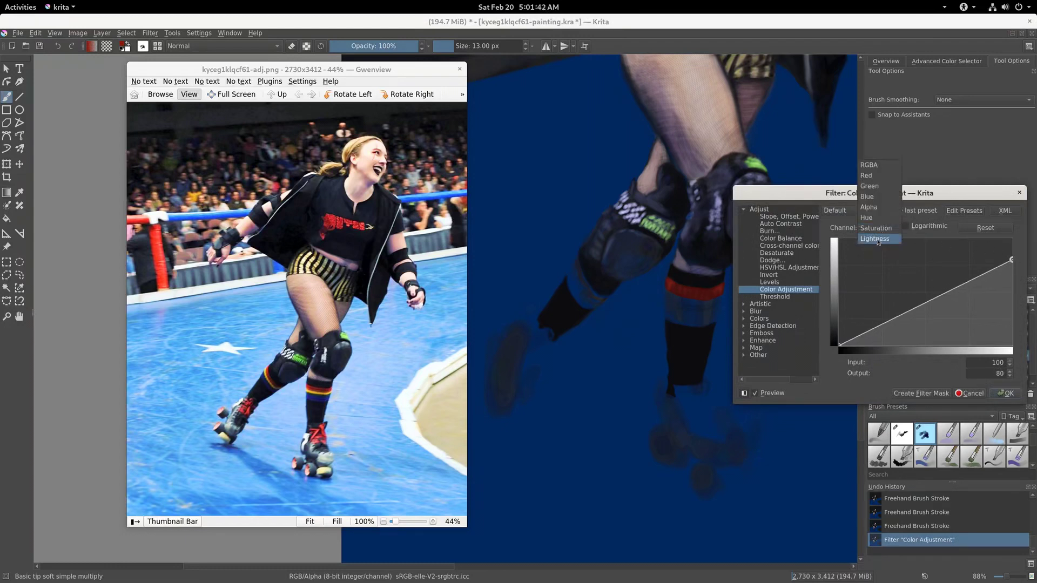
left_click(878, 239)
left_click_drag(1012, 240, 1018, 256)
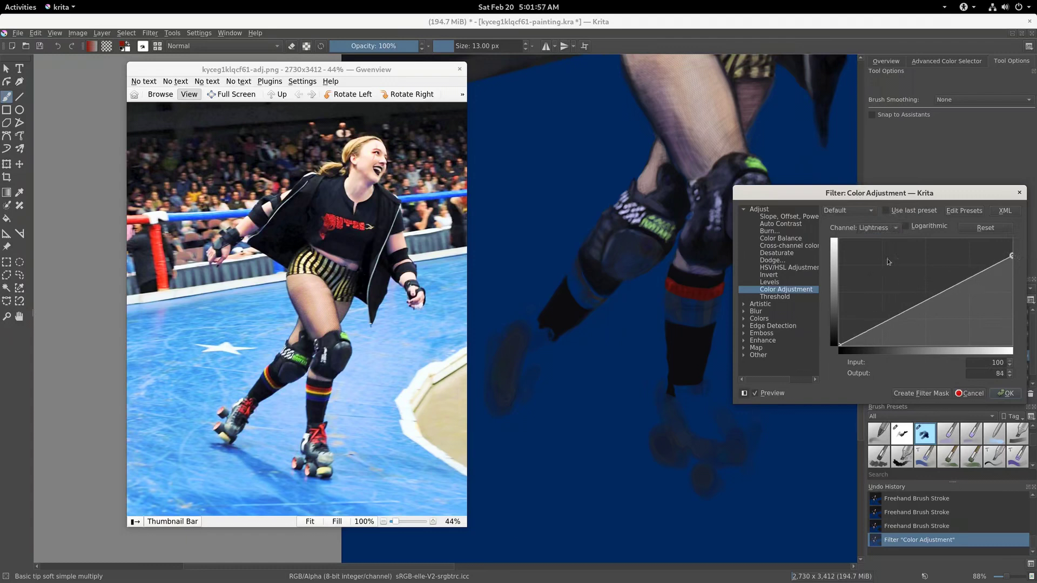
Bend the Hue curve upward to shift the hue, compare with preview off, and apply
left_click(883, 228)
left_click(874, 208)
mouse_move(925, 292)
left_mouse_down()
mouse_move(924, 280)
mouse_move(949, 310)
mouse_move(916, 279)
left_mouse_up()
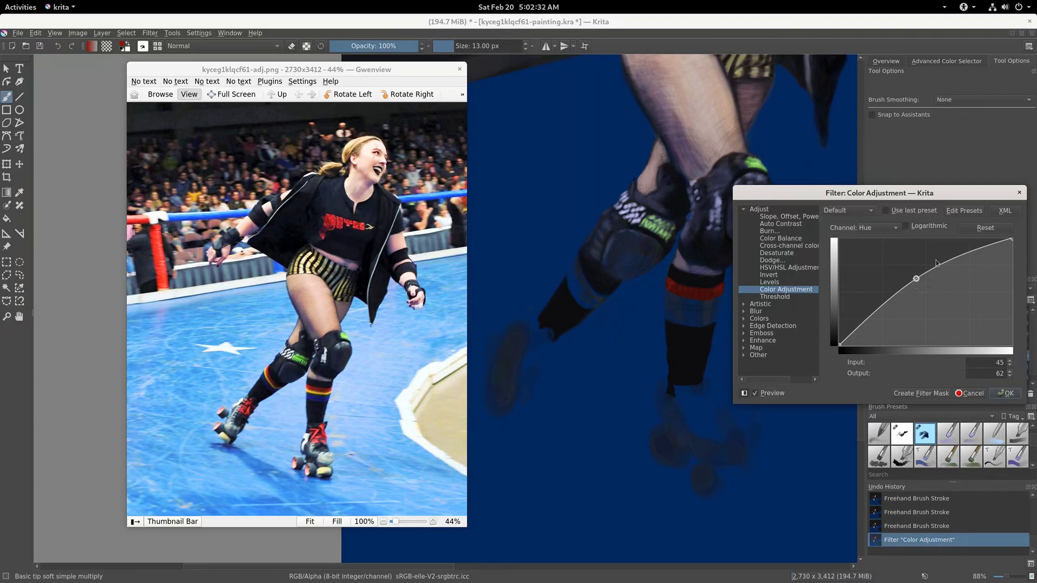
left_click(773, 394)
left_click(1005, 393)
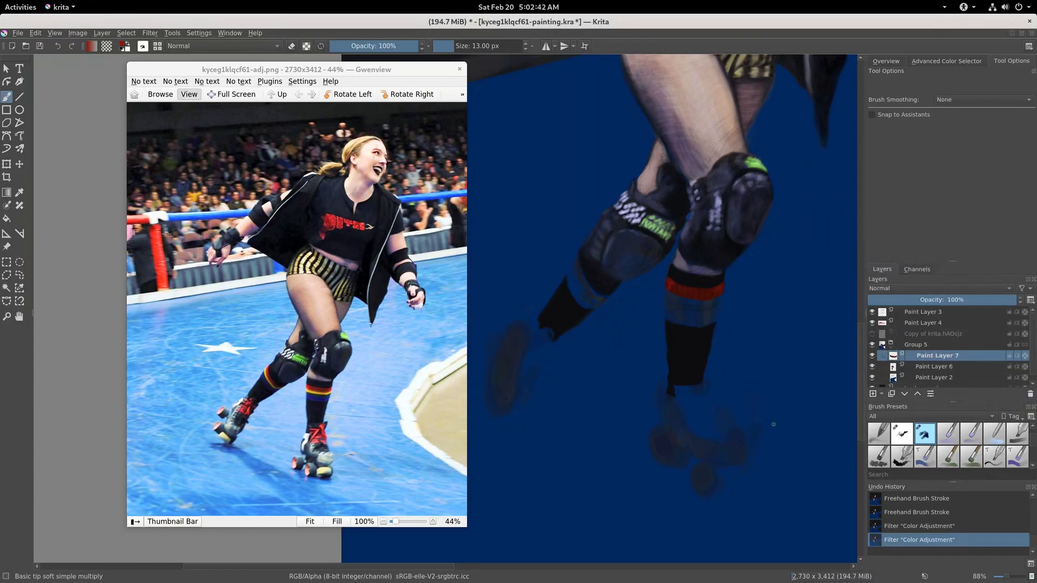
left_click(946, 61)
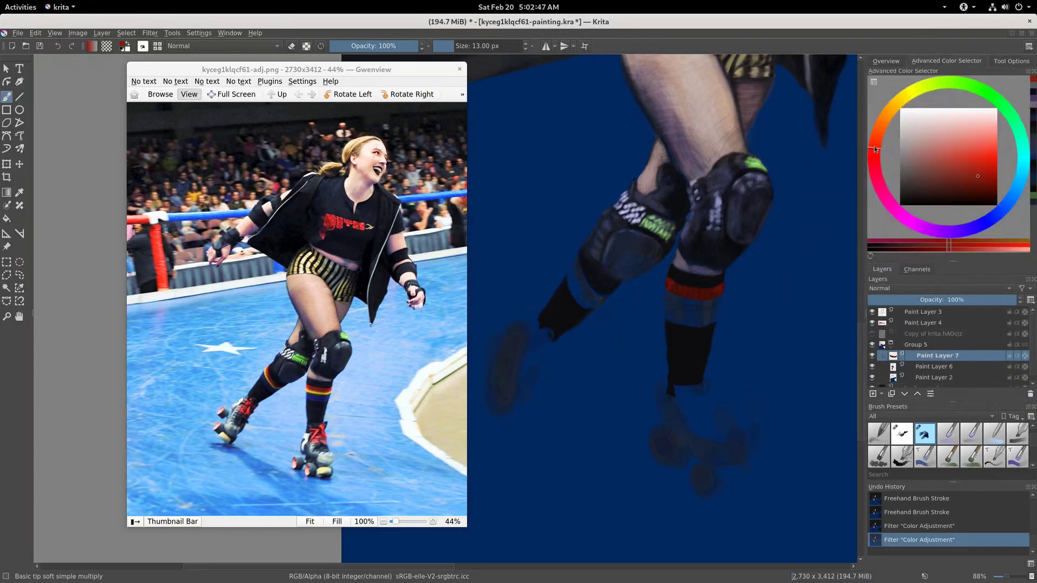
Repaint the right sock's band in orange-red and sample dark navy from the canvas
left_click_drag(874, 147, 880, 139)
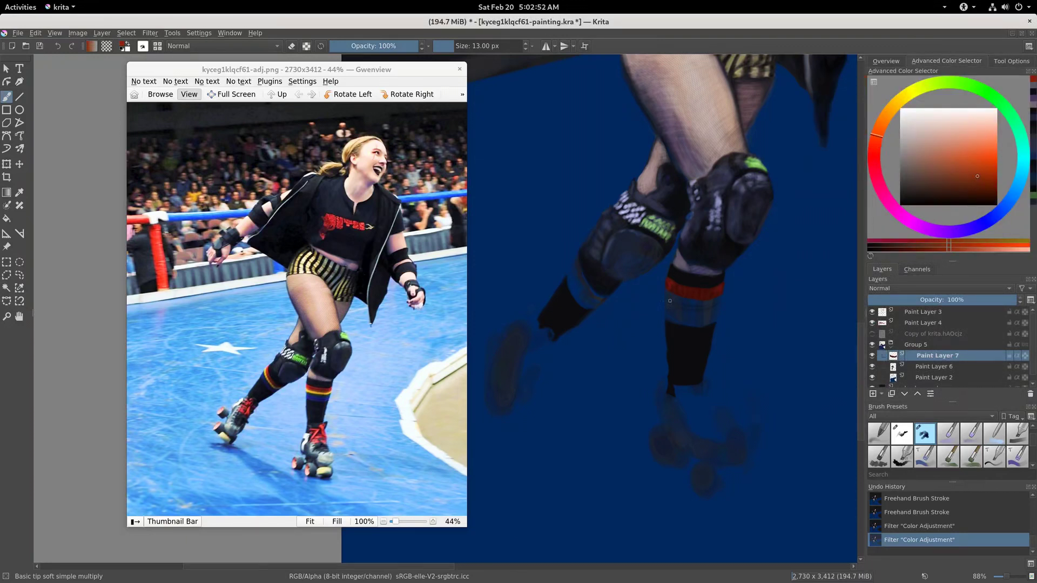
left_click_drag(674, 284, 720, 294)
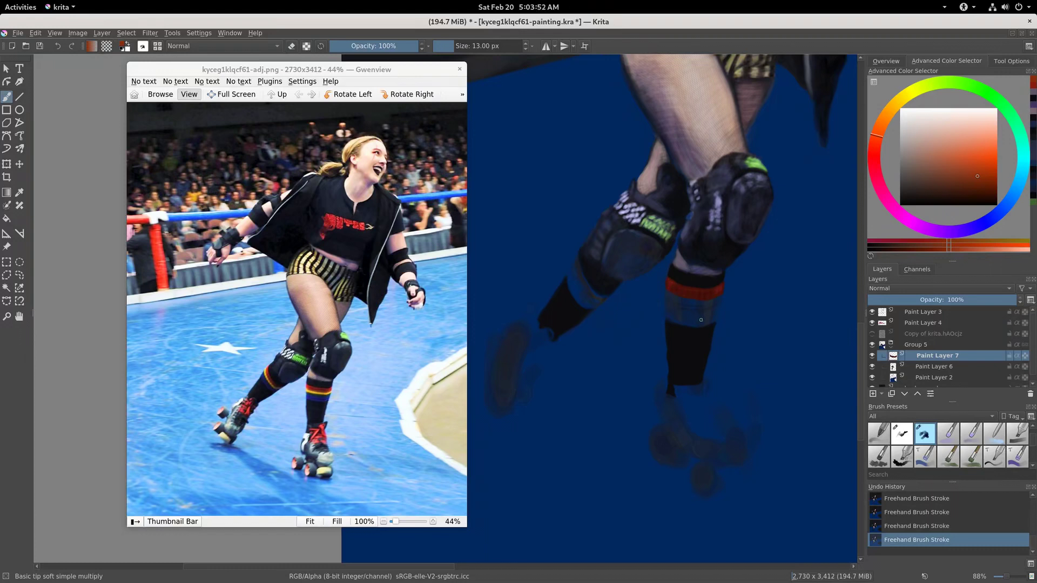
left_click(680, 277, "ctrl")
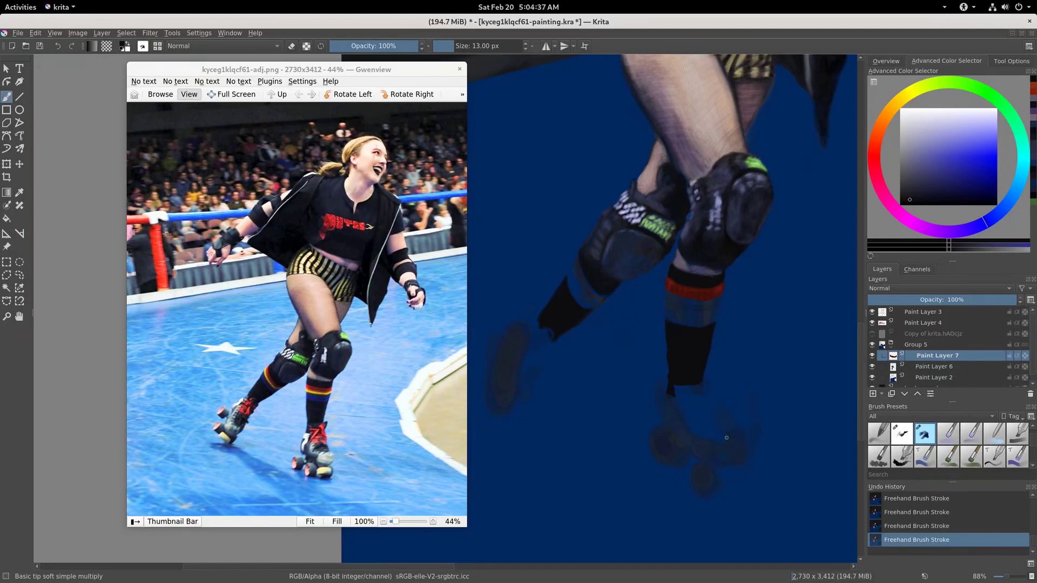
key("ctrl+j")
Move the duplicated band onto the left leg's sock and rotate it to the leg's angle
key("ctrl+t")
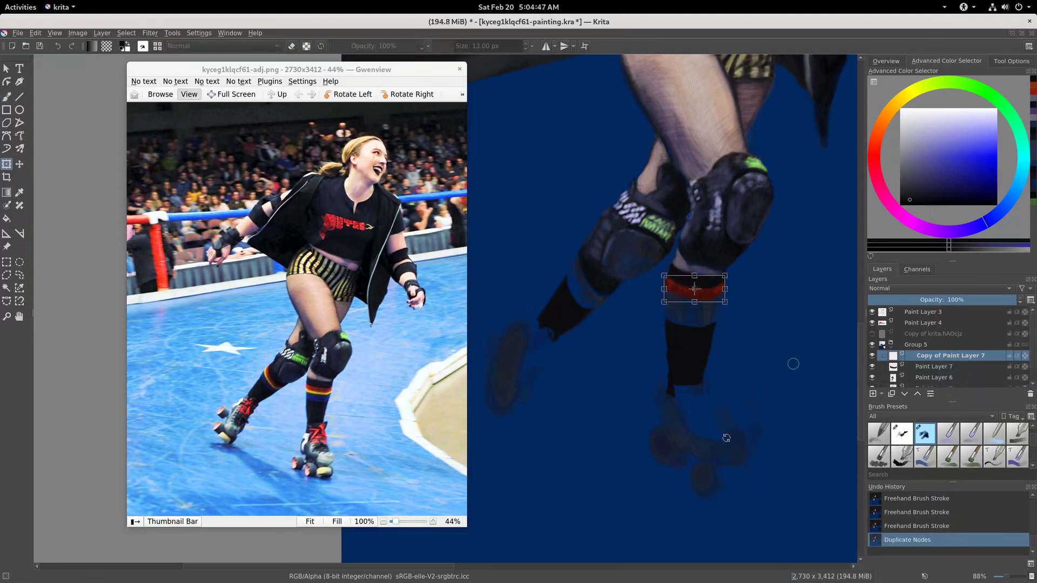
left_click_drag(707, 295, 598, 286)
left_click_drag(637, 306, 610, 341)
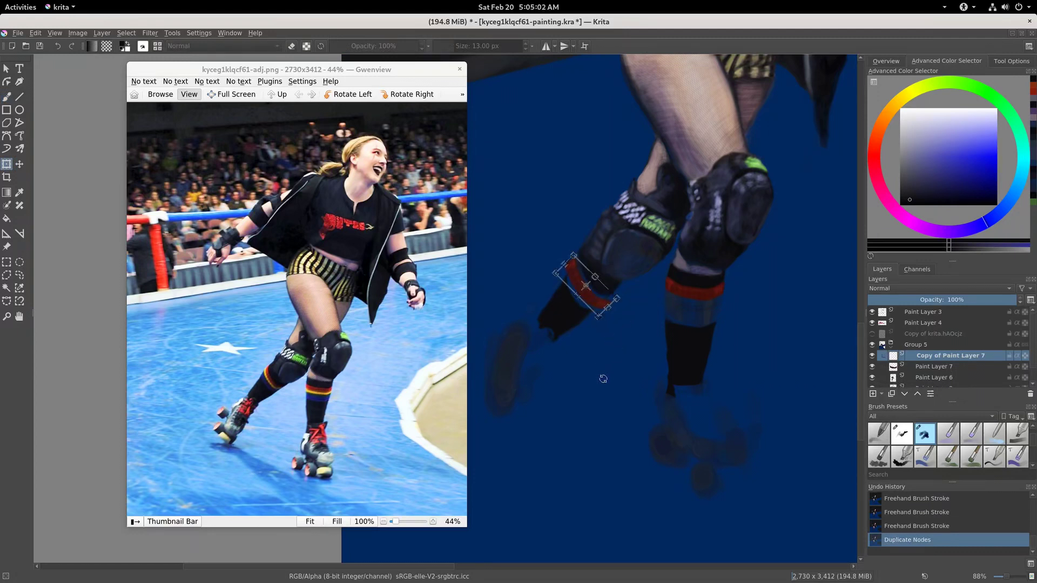
key("Return")
left_click(1010, 61)
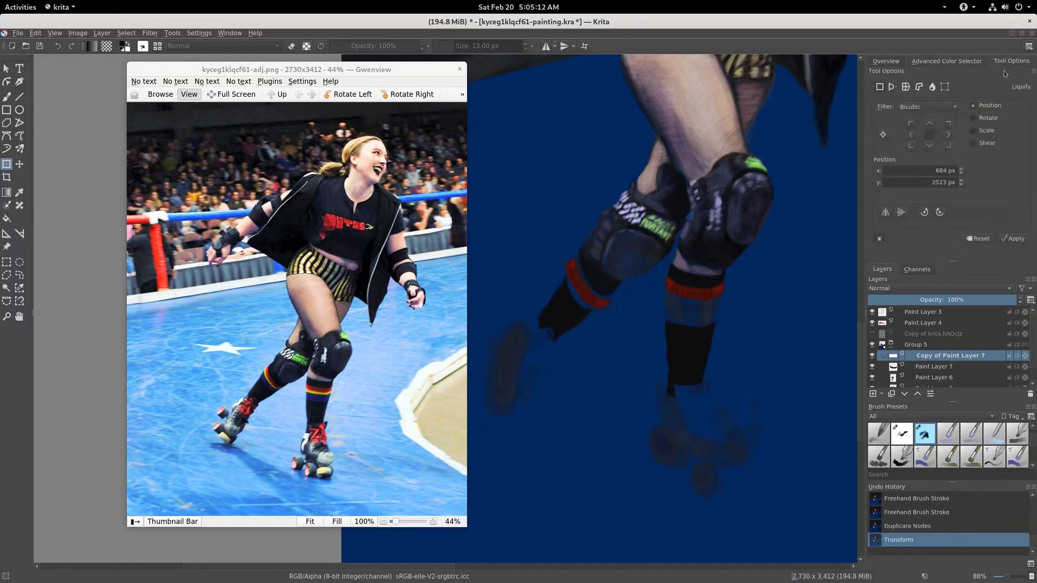
left_click(580, 306)
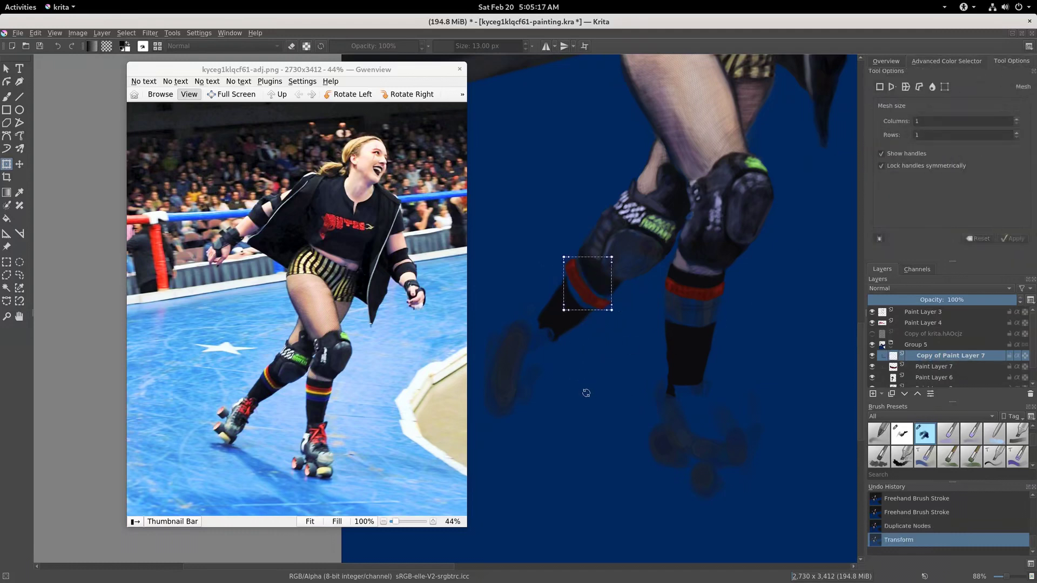
Switch the transform to Liquify with a larger brush and push the red band along the leg
left_click(932, 87)
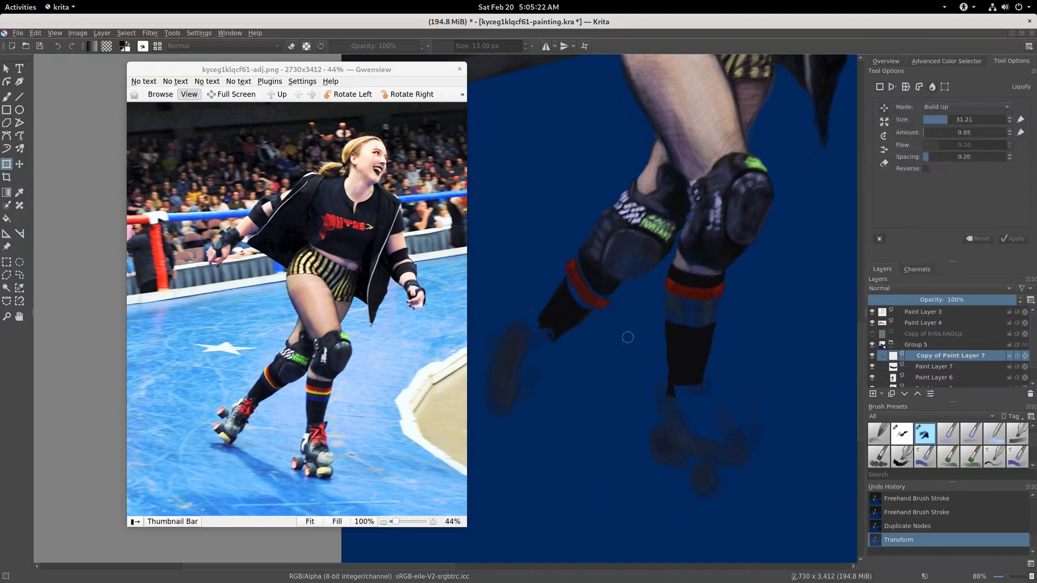
left_click(961, 119)
left_click_drag(602, 308, 608, 303)
mouse_move(607, 303)
left_mouse_down()
mouse_move(583, 298)
mouse_move(570, 264)
mouse_move(589, 285)
mouse_move(588, 271)
mouse_move(551, 245)
mouse_move(570, 331)
mouse_move(554, 273)
mouse_move(562, 254)
mouse_move(551, 266)
mouse_move(562, 271)
left_mouse_up()
Widen the blue stripe and pull the sock top up under the band, then commit the liquify
left_click_drag(579, 306, 627, 303)
mouse_move(603, 270)
left_mouse_down()
mouse_move(569, 300)
mouse_move(583, 314)
mouse_move(606, 308)
mouse_move(555, 287)
mouse_move(582, 265)
mouse_move(613, 261)
mouse_move(591, 268)
left_mouse_up()
left_click_drag(556, 283, 562, 273)
key("ctrl+z")
left_click_drag(561, 288, 564, 277)
key("ctrl+z")
key("Return")
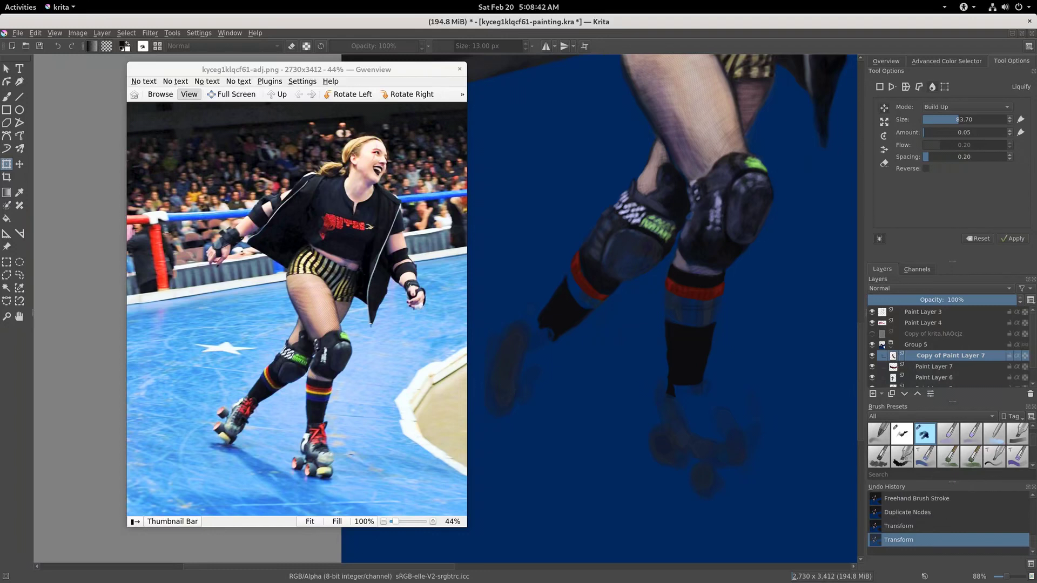
key("b")
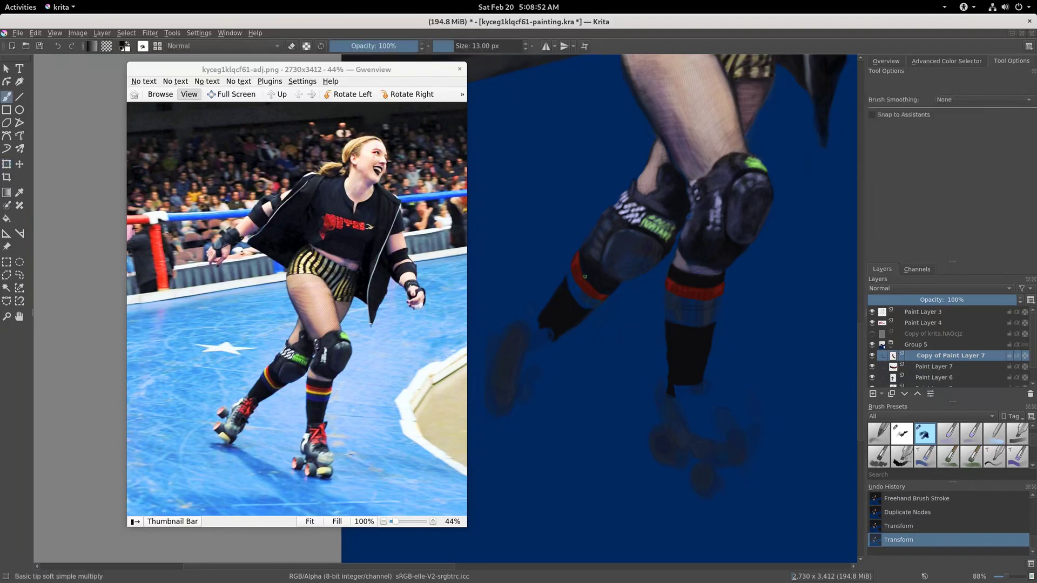
Dab freehand brush touch-ups around the copied red band on the left sock
left_click(696, 324)
left_click(697, 324)
left_click(582, 258)
left_click(582, 259)
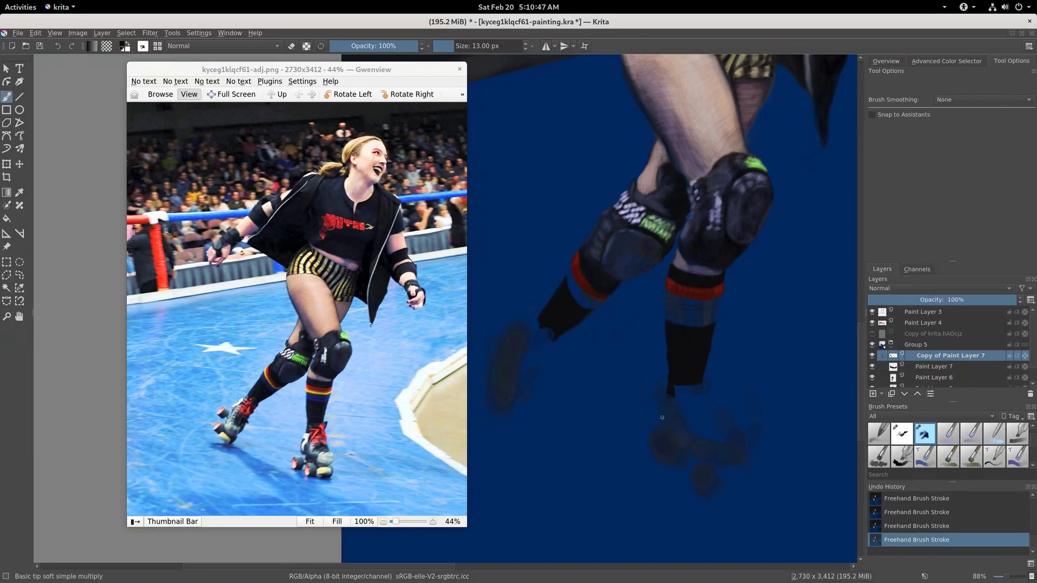
left_click(946, 61)
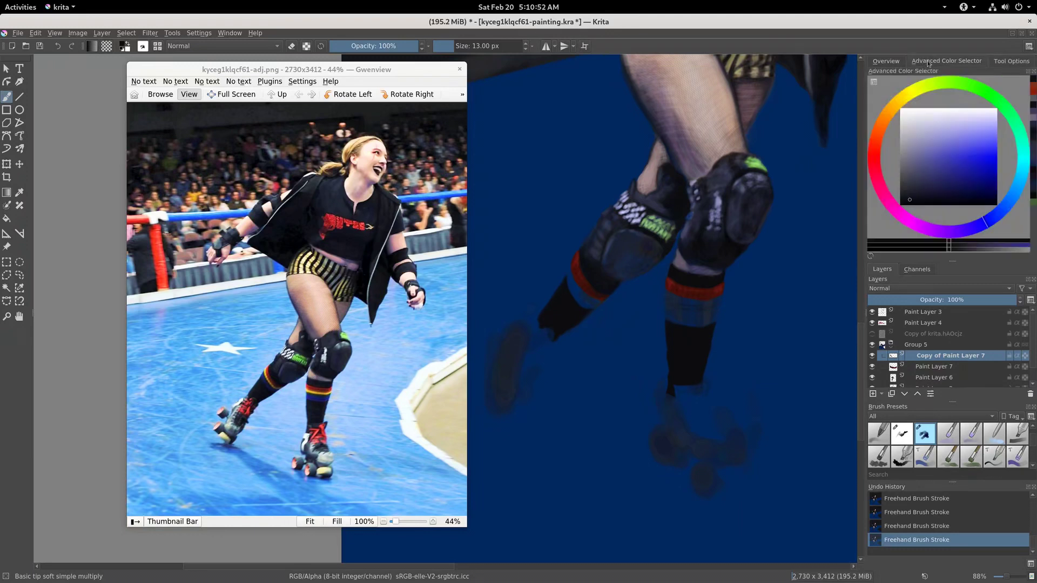
Choose a slightly darkened yellow and brush a stripe onto the left sock band
left_click(898, 102)
left_click(960, 160)
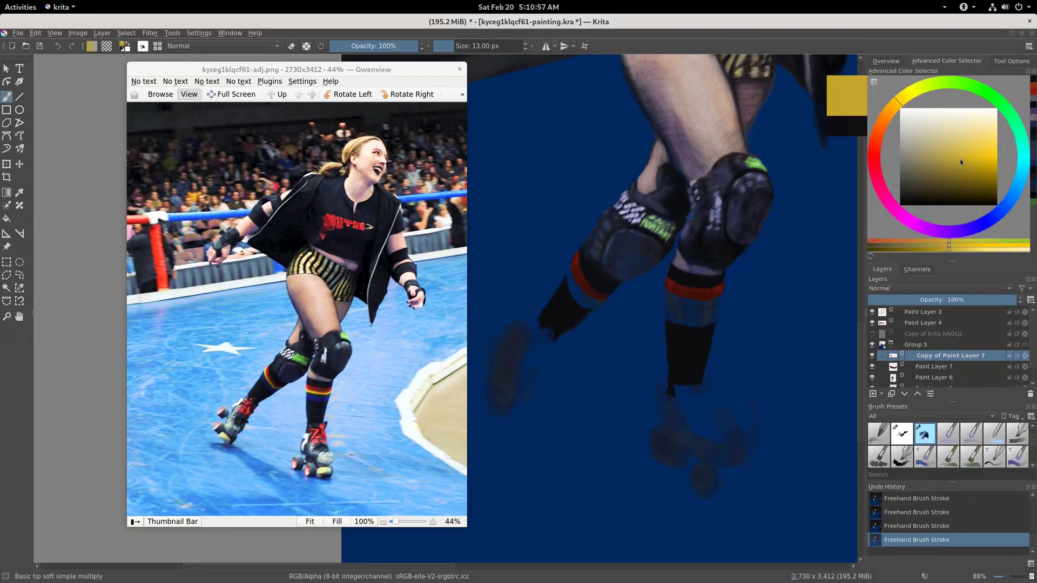
left_click_drag(965, 157, 964, 175)
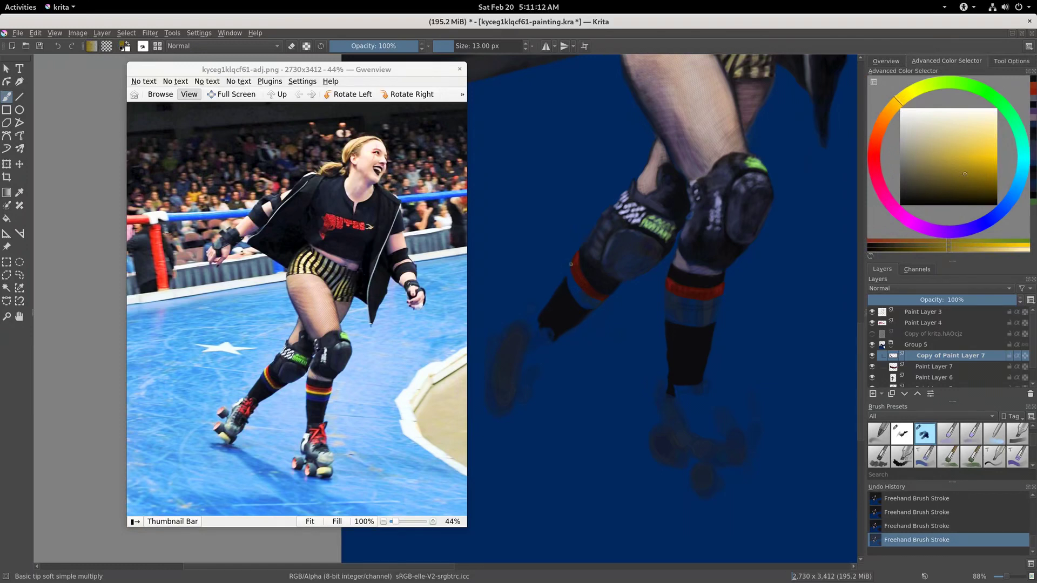
left_click_drag(571, 267, 572, 263)
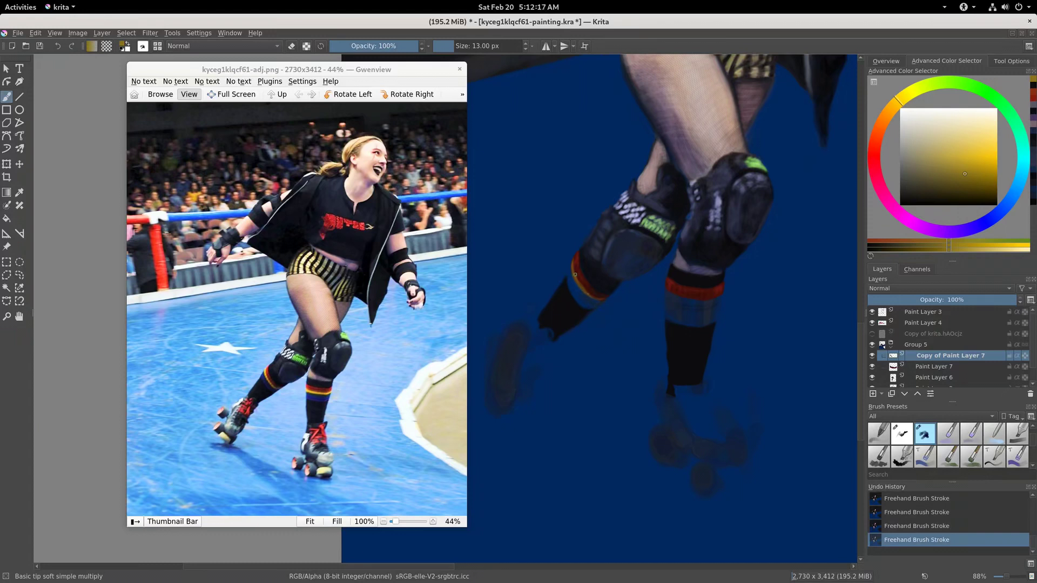
left_click(588, 295, "ctrl")
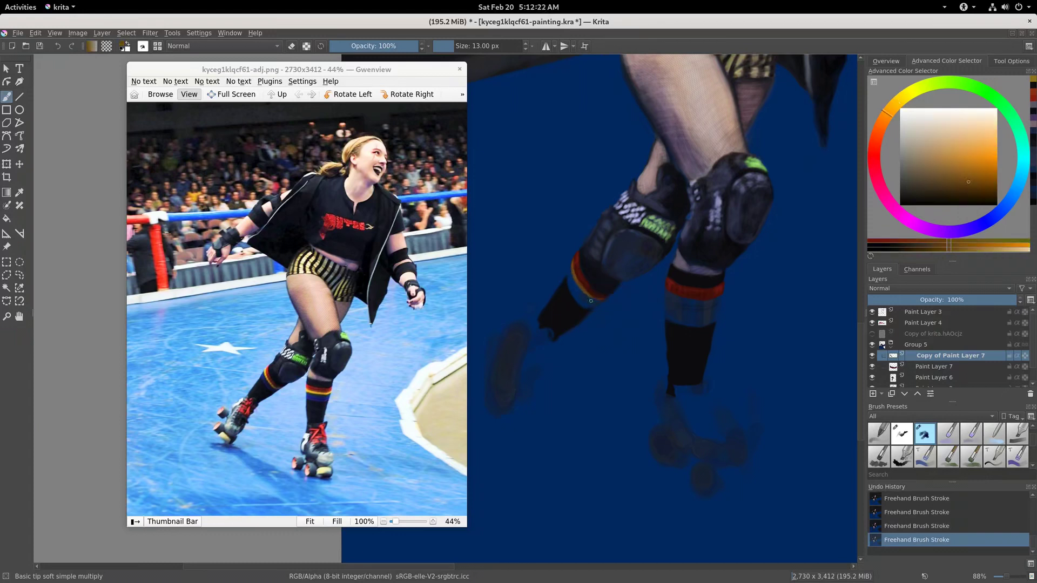
Paint orange stripes on the sock bands with the sampled orange, then pick a darker yellow
left_click(595, 301, "ctrl")
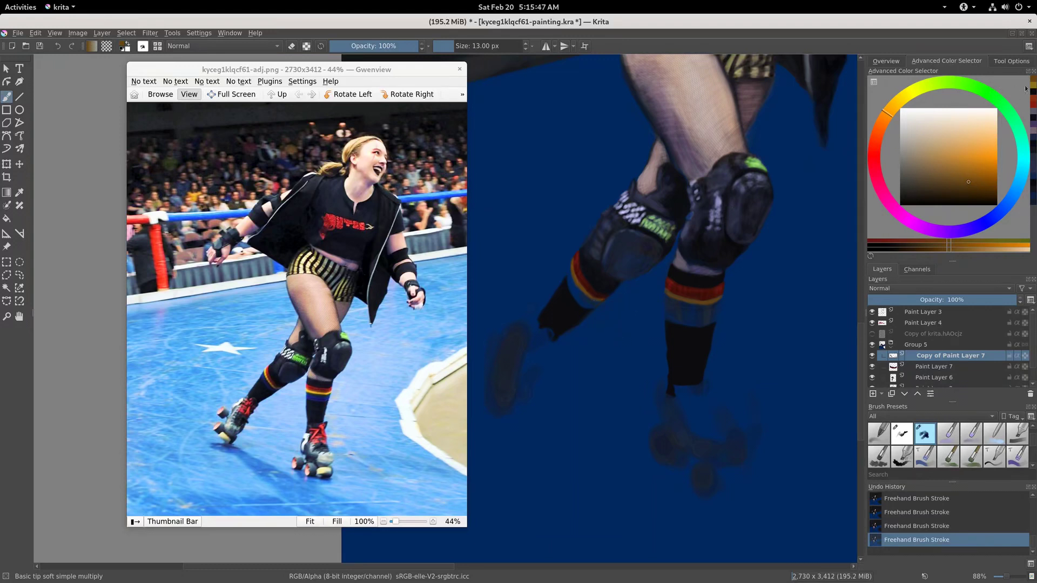
left_click(722, 236, "ctrl")
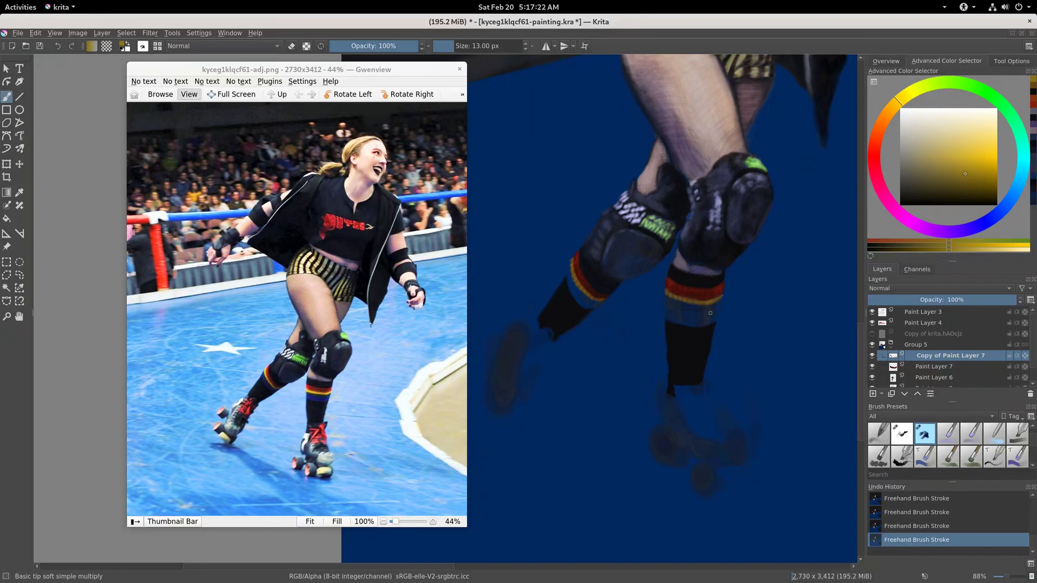
Merge Copy of Paint Layer 7 and Paint Layer 7 down into Paint Layer 6
key("slash")
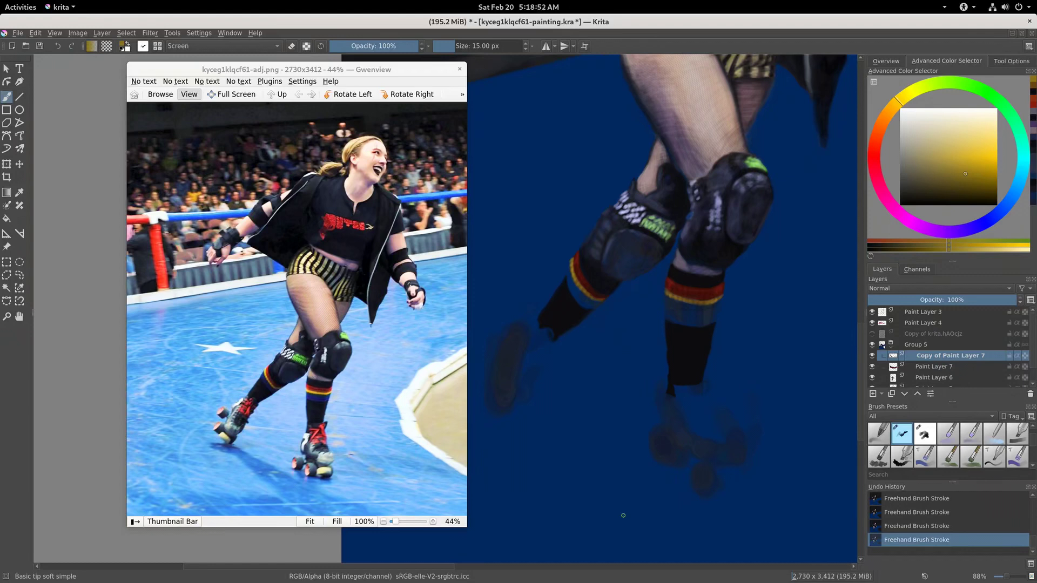
key("slash")
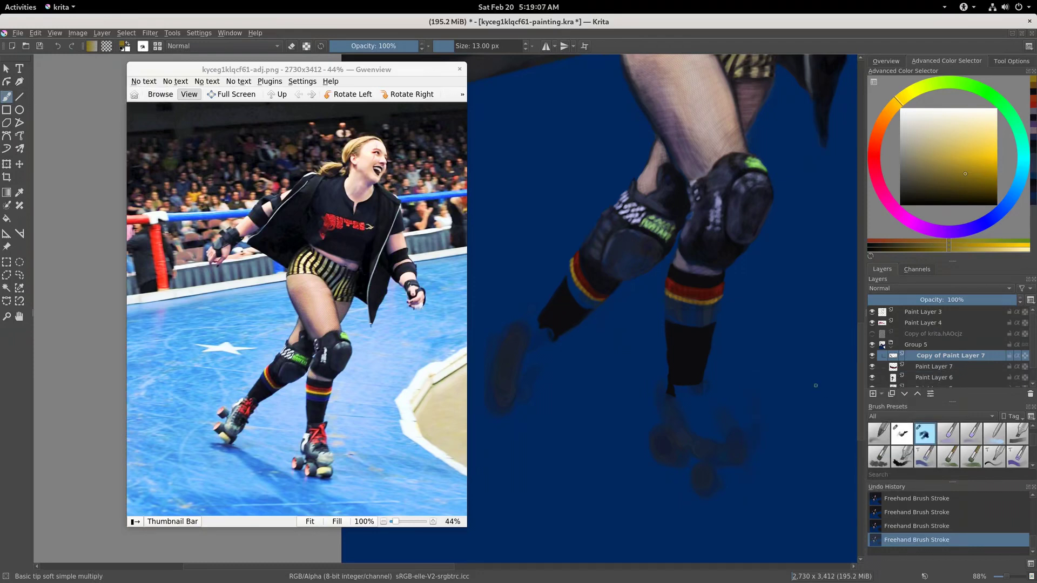
key("ctrl+e")
key("ctrl+e")
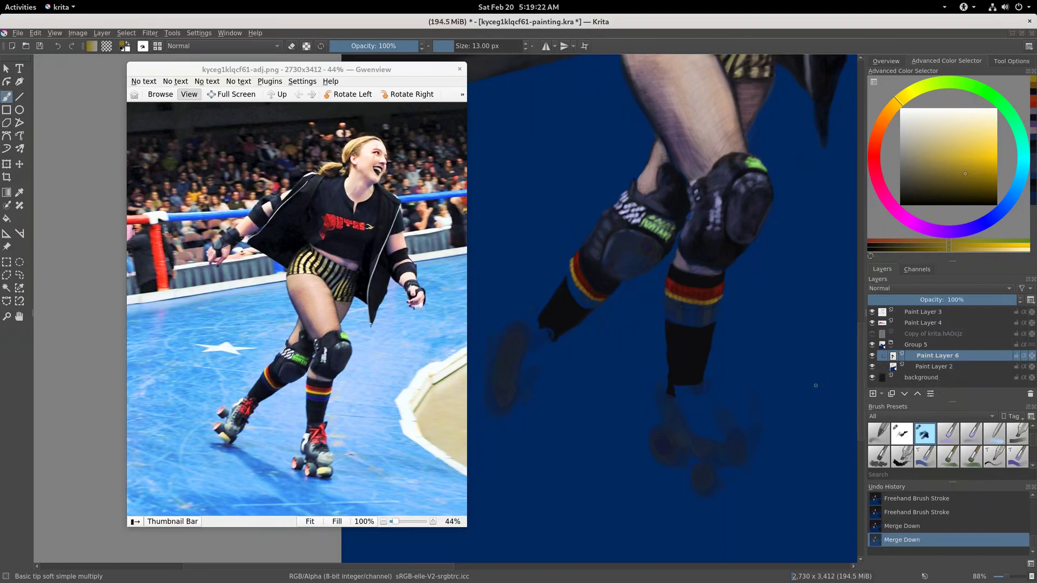
Pick a darkened blue and dab small strokes on the dark sock below the right knee
left_click(997, 218)
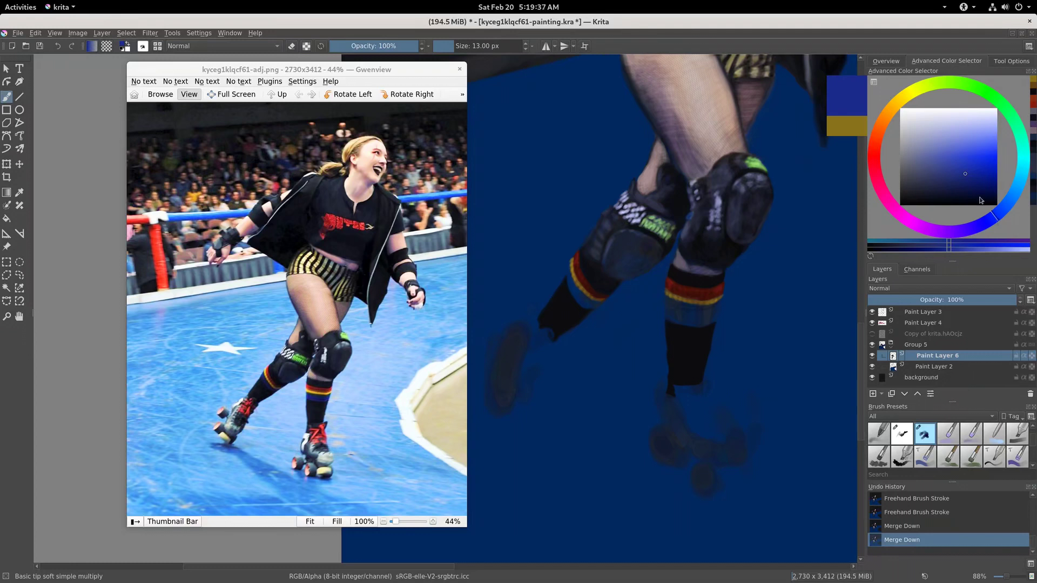
left_click_drag(966, 176, 973, 189)
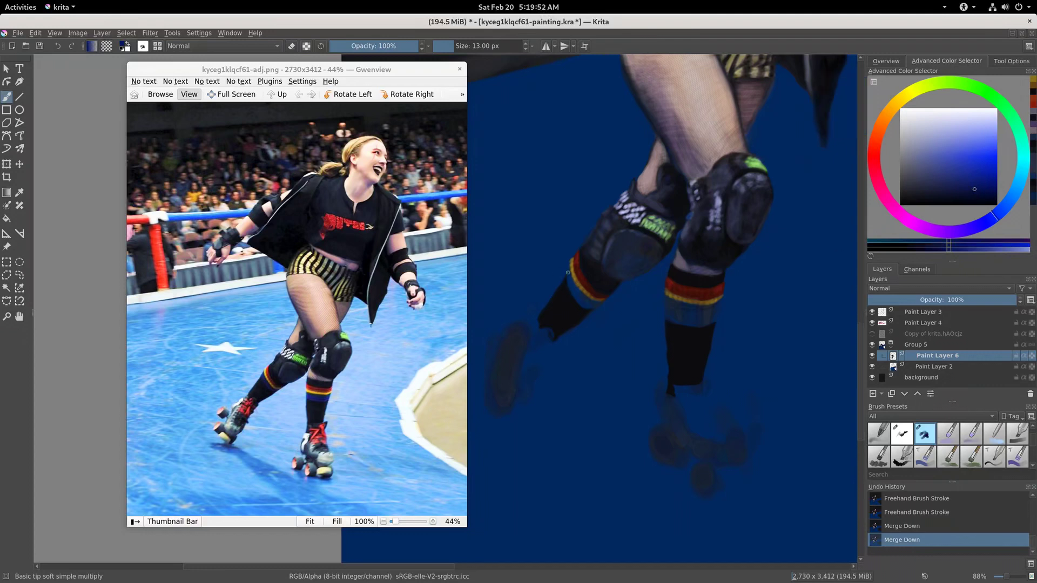
left_click_drag(567, 273, 567, 269)
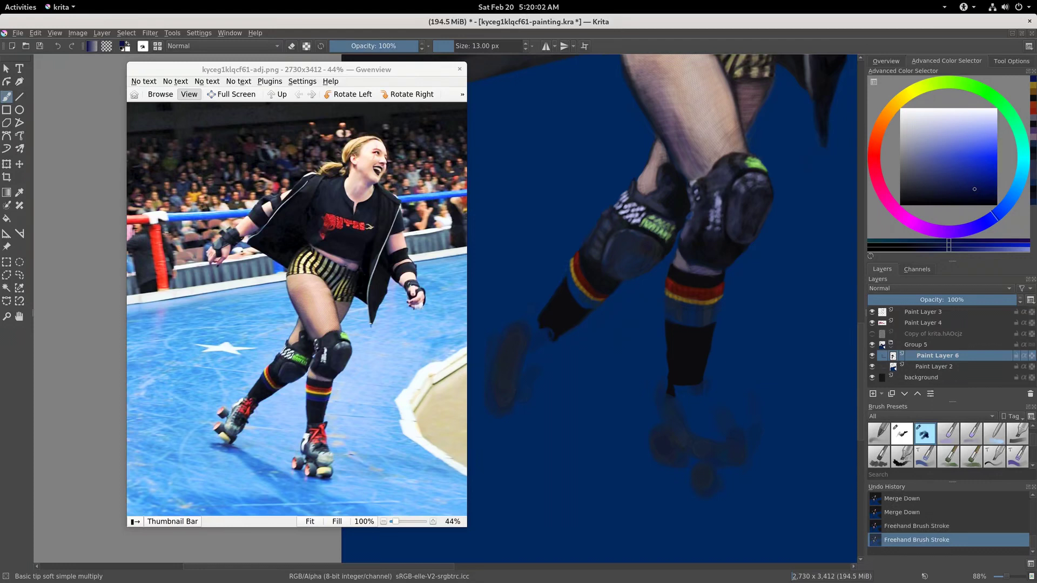
left_click(568, 277)
left_click(568, 279)
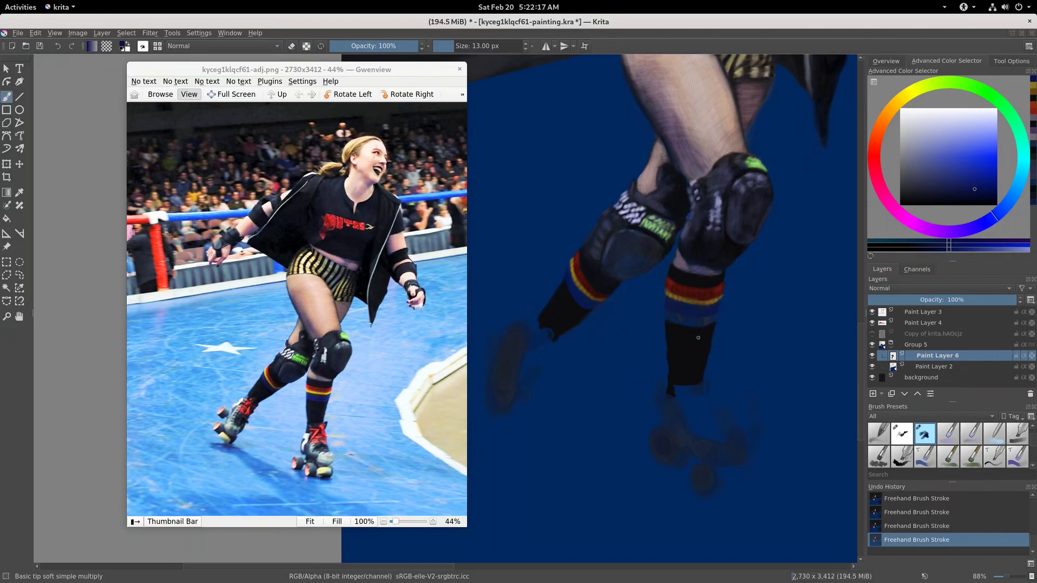
Lighten the right sock's bottom edge with the Screen-mode soft brush, then return to multiply
key("slash")
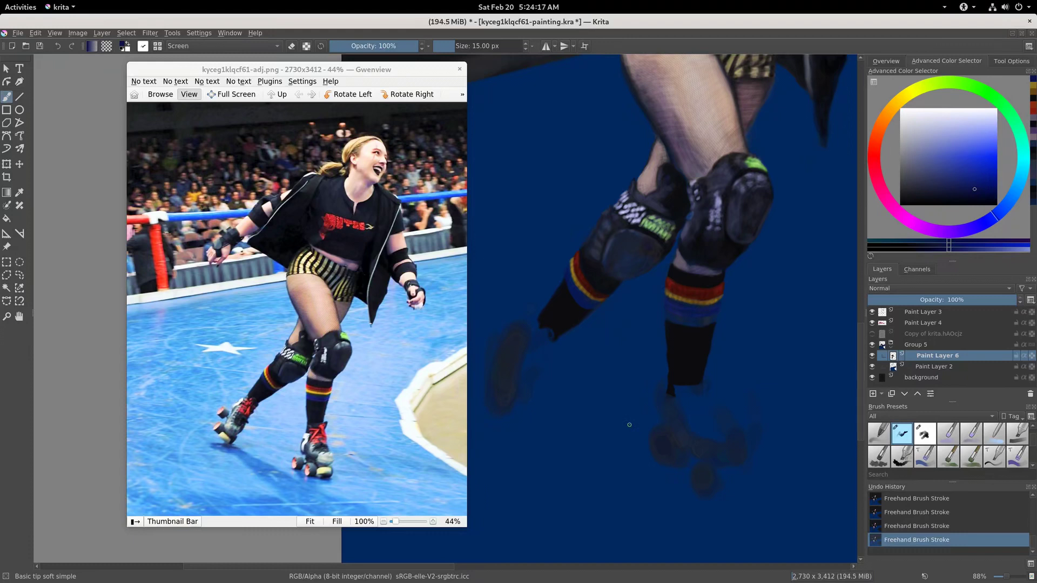
key("slash")
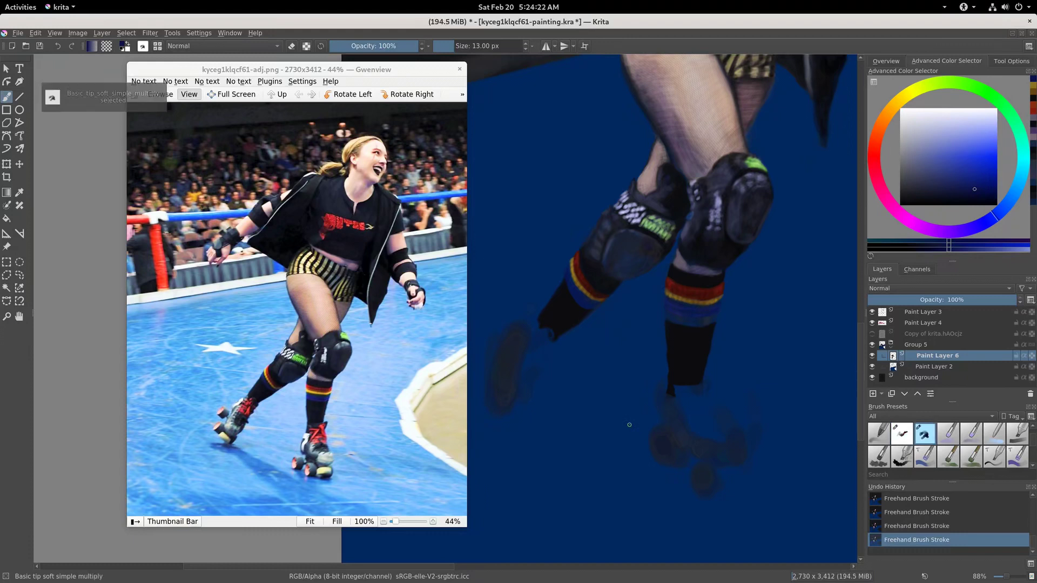
Shade the right sock edges below the rainbow band with a near-black blue
left_click(688, 349, "ctrl")
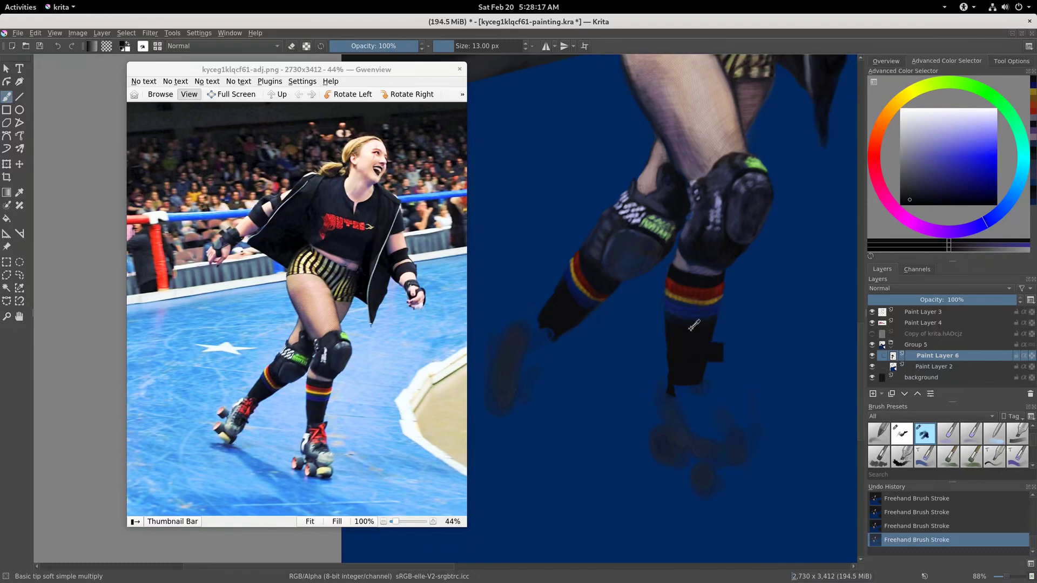
Blend the lower legs into the track using a brighter blue 35 px brush with Preserve Alpha
left_click(689, 354, "ctrl")
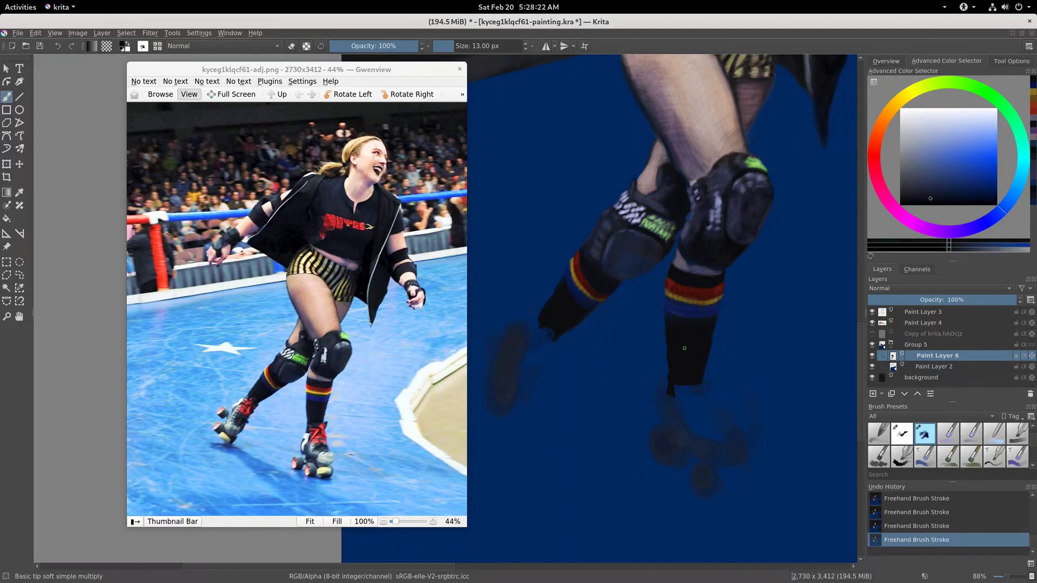
key("bracketright")
key("bracketright")
key("bracketright")
key("slash")
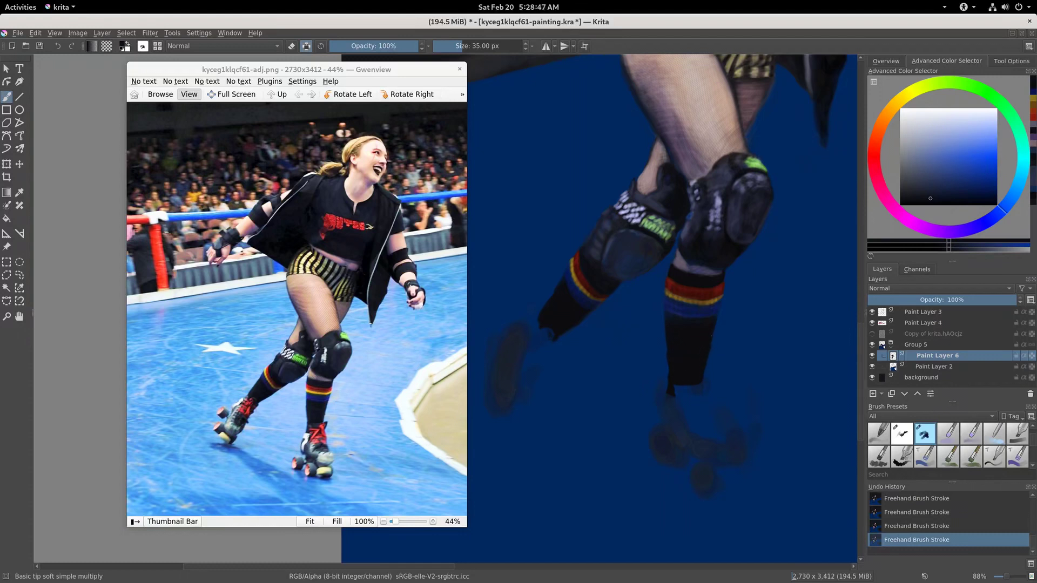
left_click(674, 313, "ctrl")
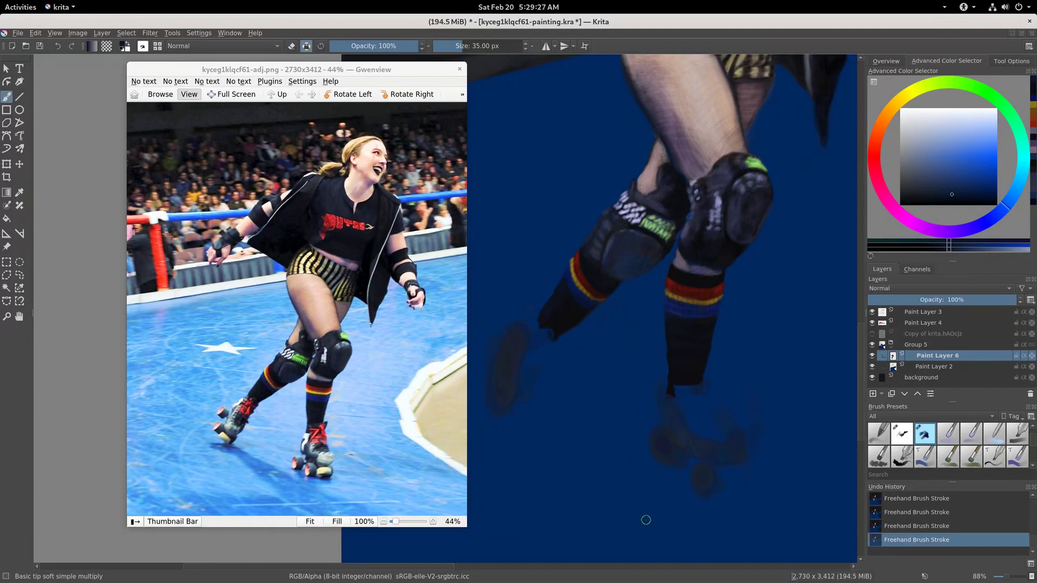
left_click(886, 61)
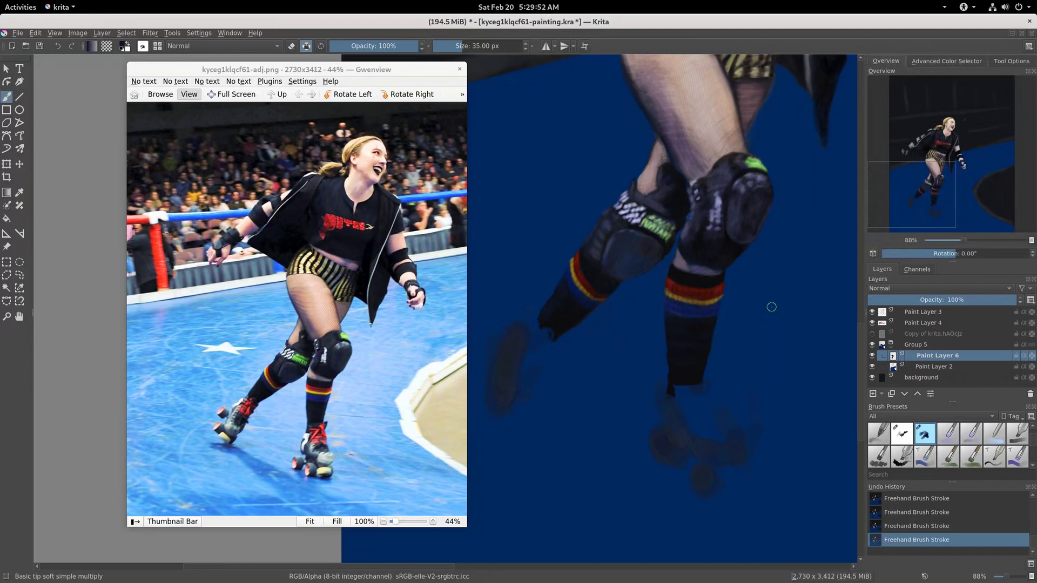
left_click(742, 266, "ctrl")
Zoom out to the whole skater, save the painting, and hide the dark background layer
mouse_move(707, 308)
left_mouse_down()
mouse_move(747, 389)
mouse_move(673, 381)
left_mouse_up()
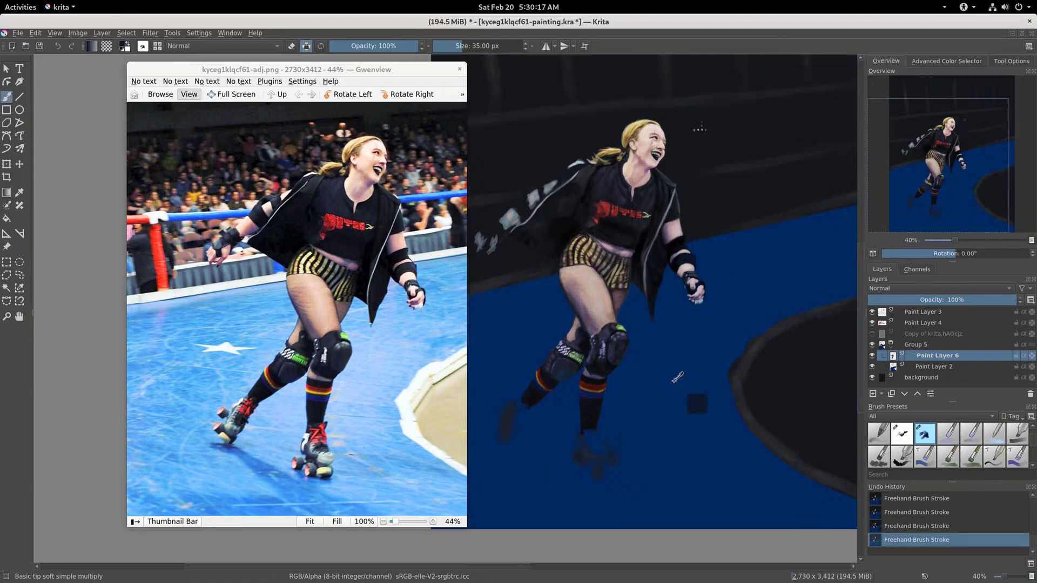
key("ctrl+s")
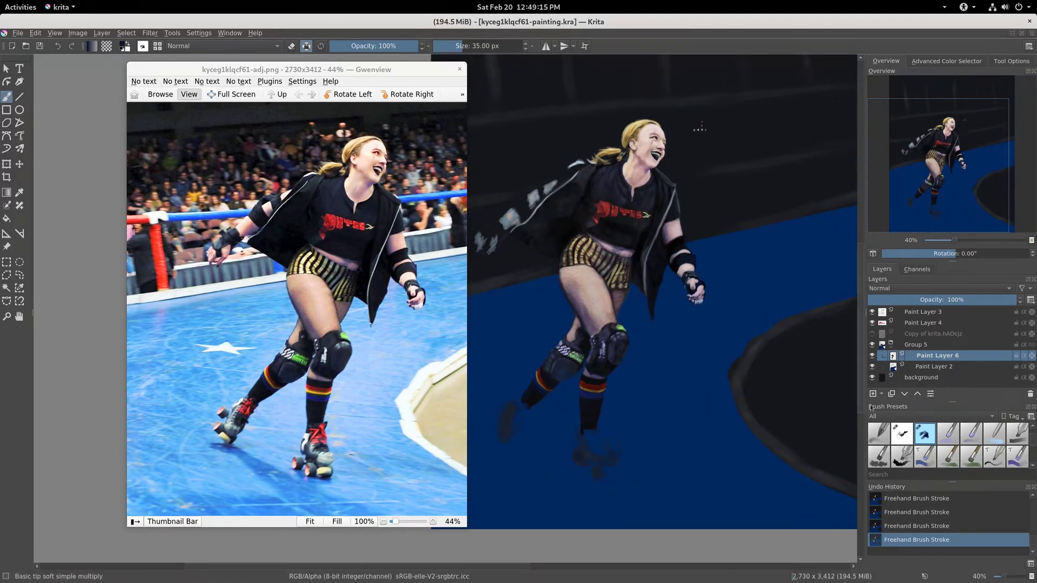
left_click(872, 378)
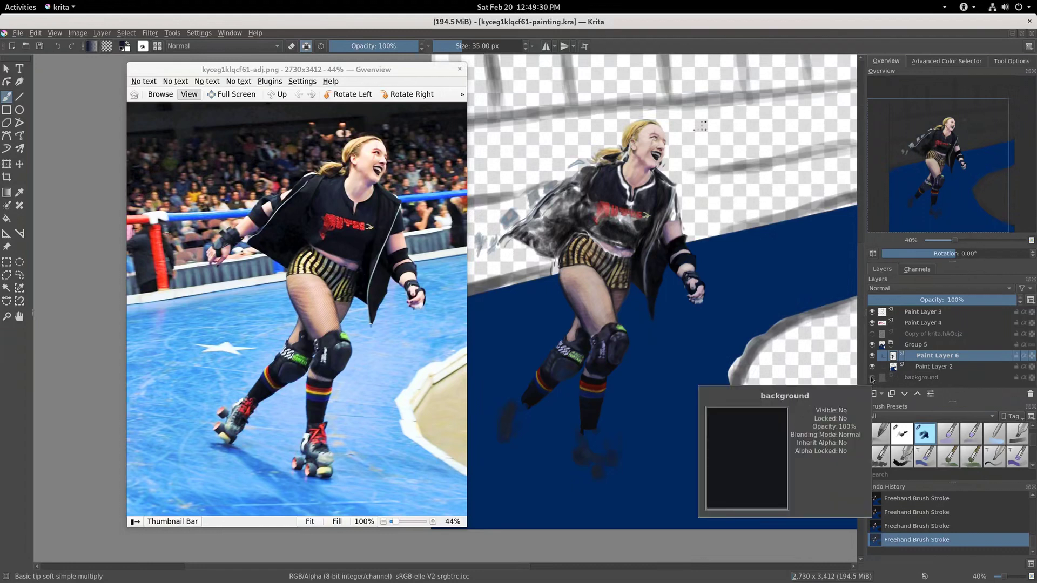
Show the dark background again and Select Opaque (Replace) on Paint Layer 6
left_click(871, 378)
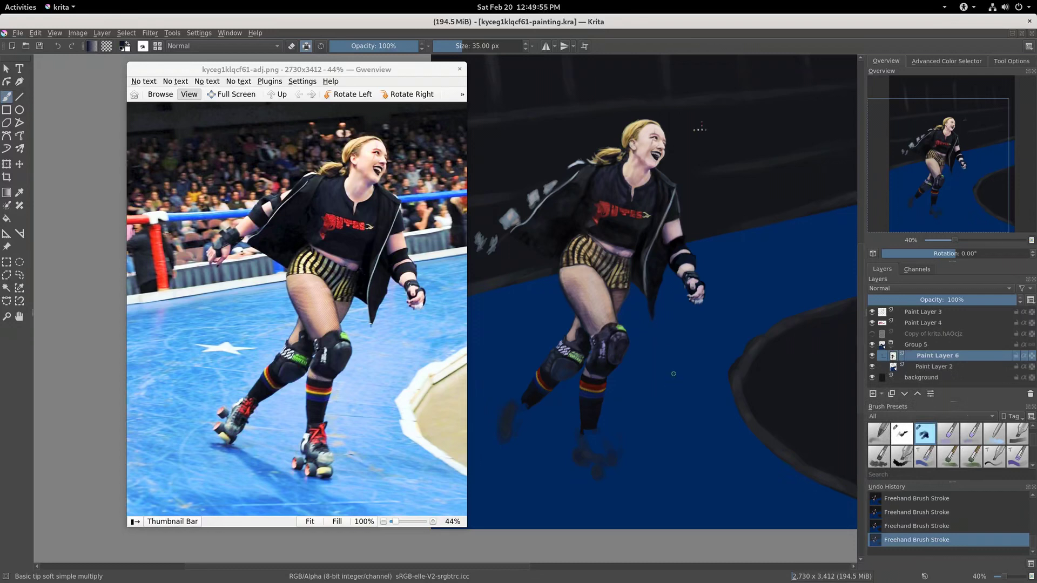
mouse_move(937, 355)
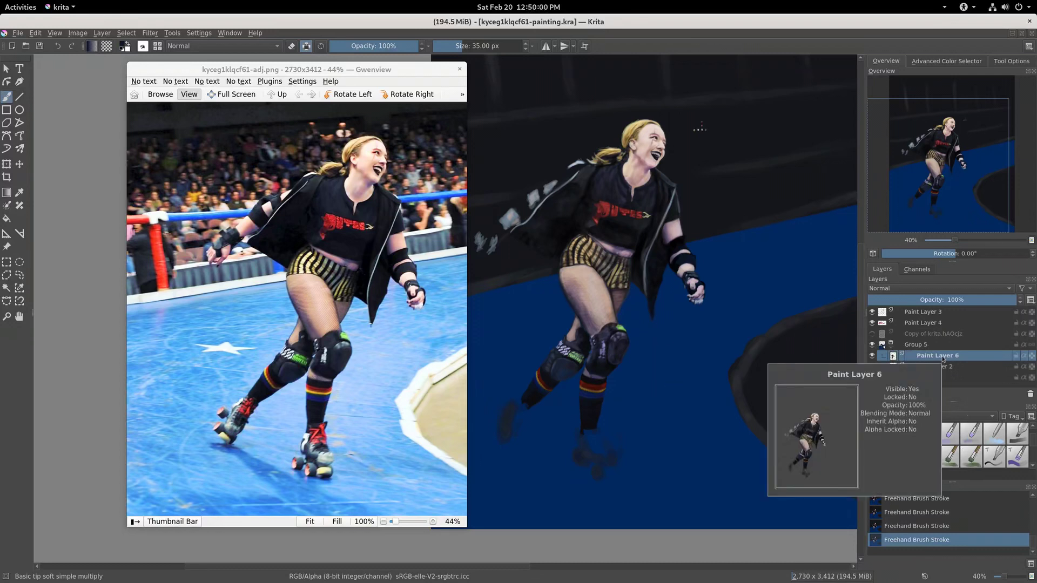
right_click(937, 354)
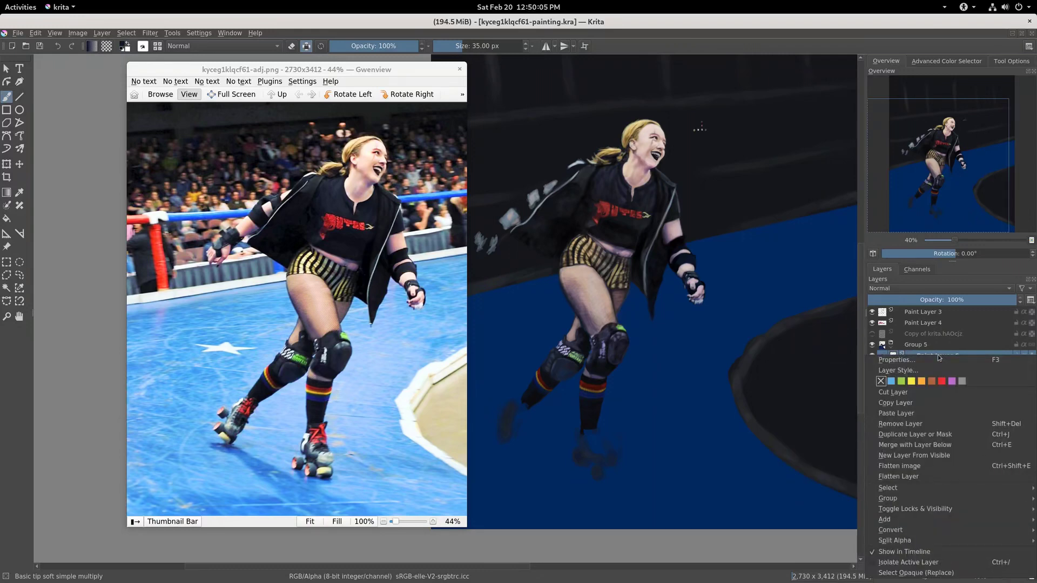
left_click(912, 573)
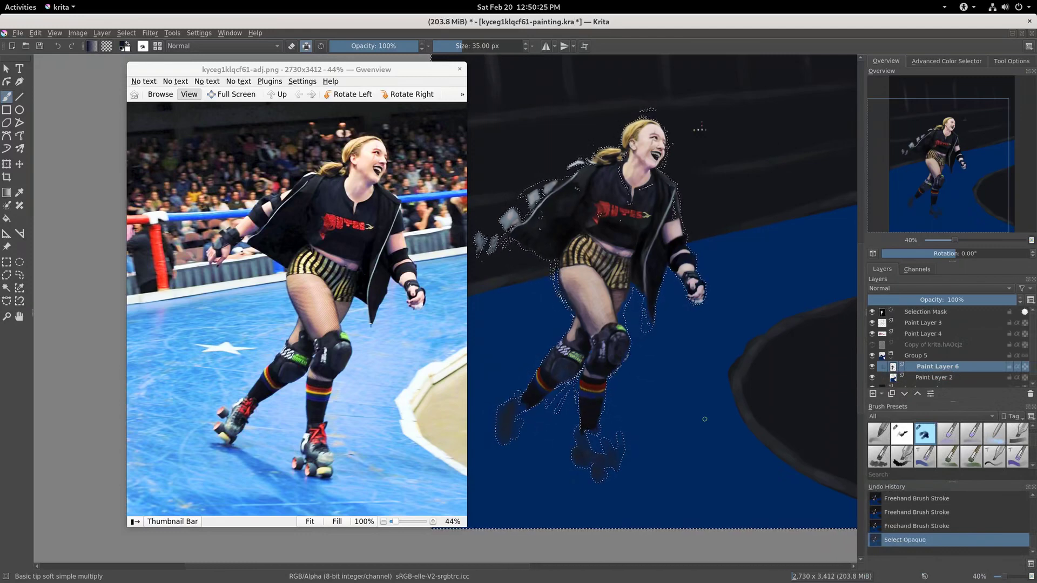
key("ctrl+r")
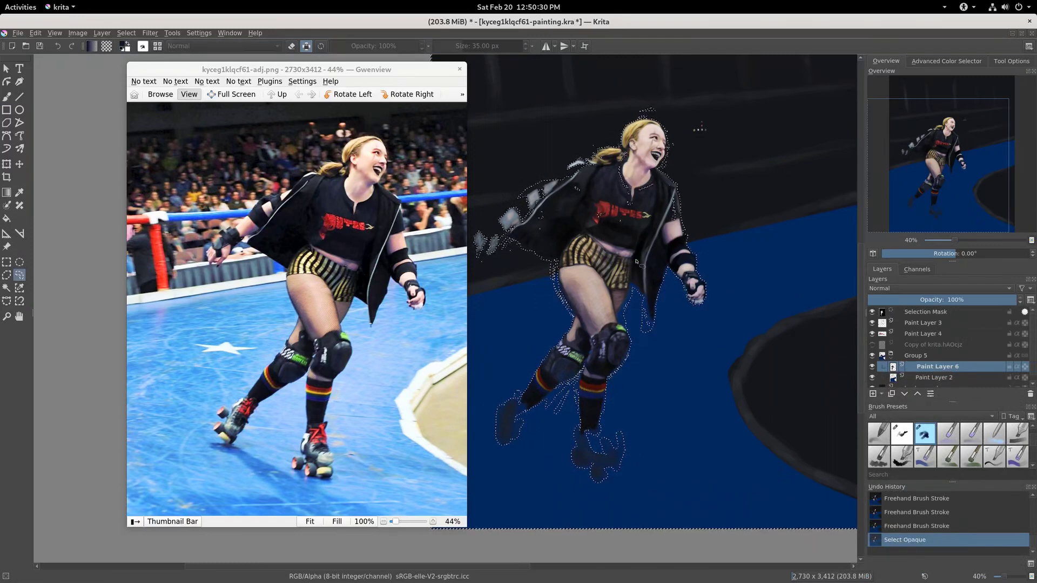
Lasso extra areas along the jacket and beside the legs into the figure selection
mouse_move(585, 219)
left_mouse_down()
mouse_move(657, 186)
mouse_move(582, 216)
mouse_move(551, 248)
left_mouse_up()
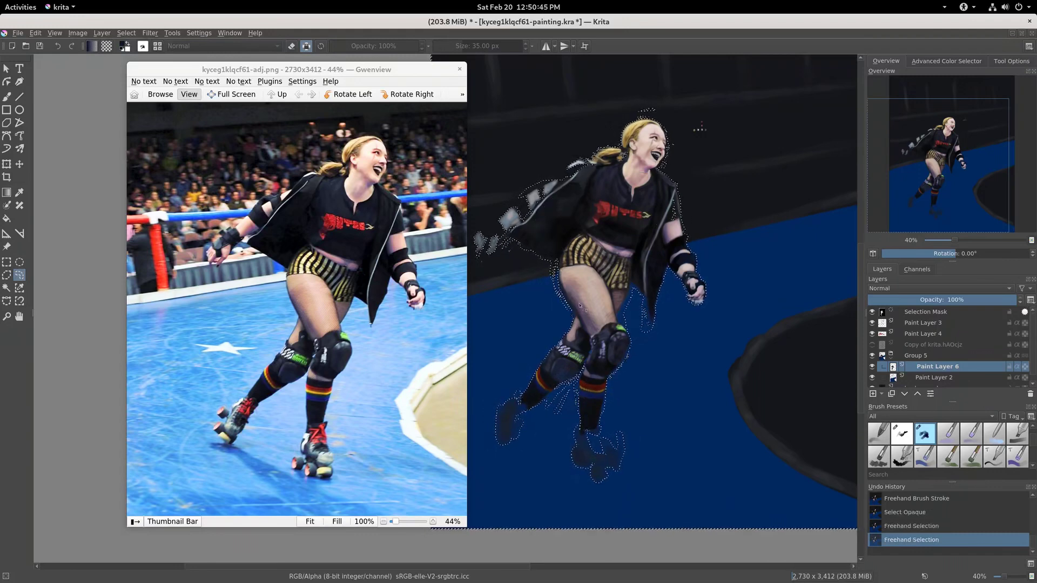
scroll(623, 285, "up", 3)
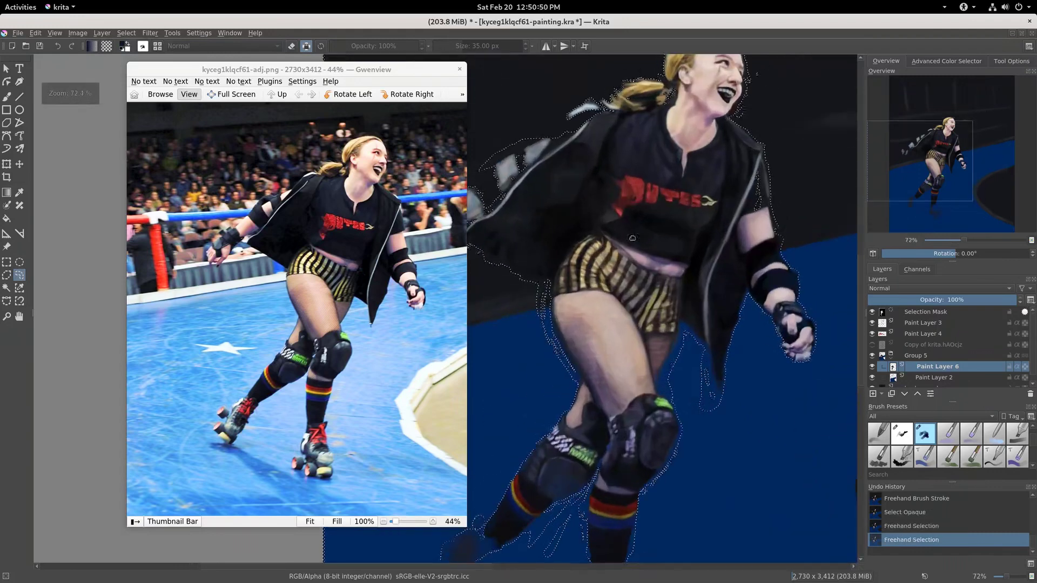
scroll(624, 285, "up", 2)
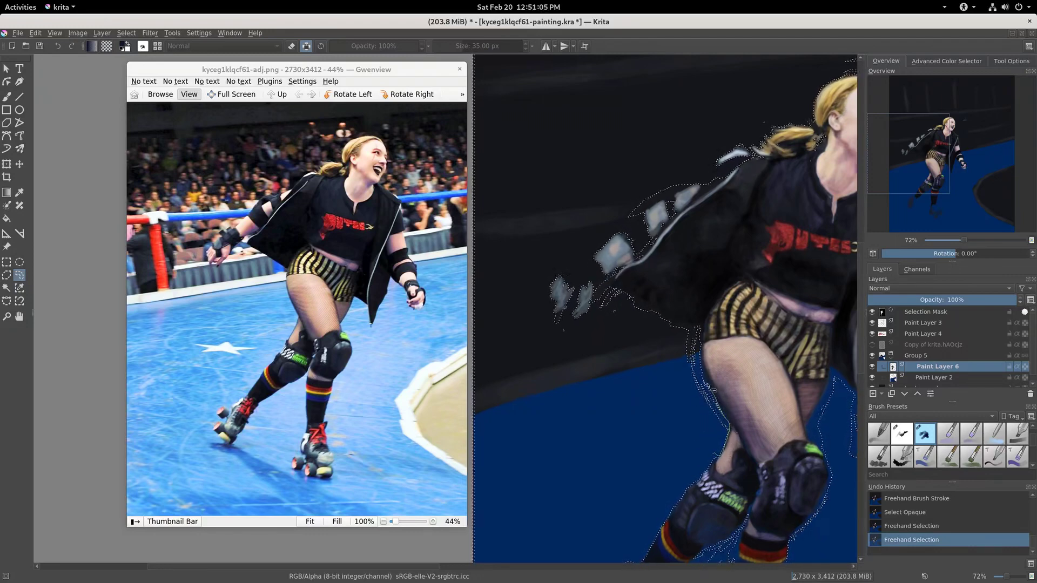
left_click_drag(701, 346, 693, 478)
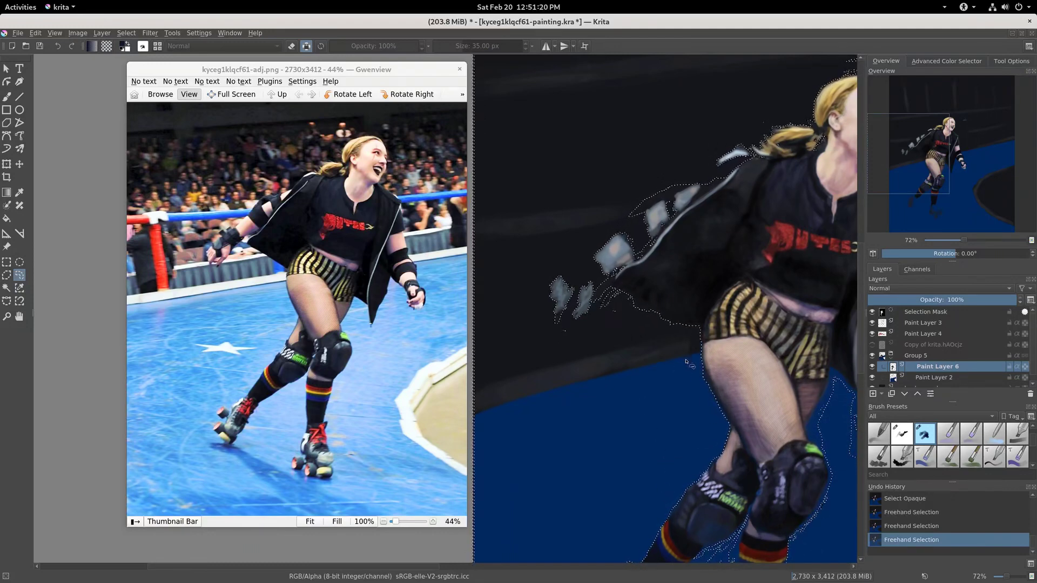
left_click_drag(686, 379, 699, 344)
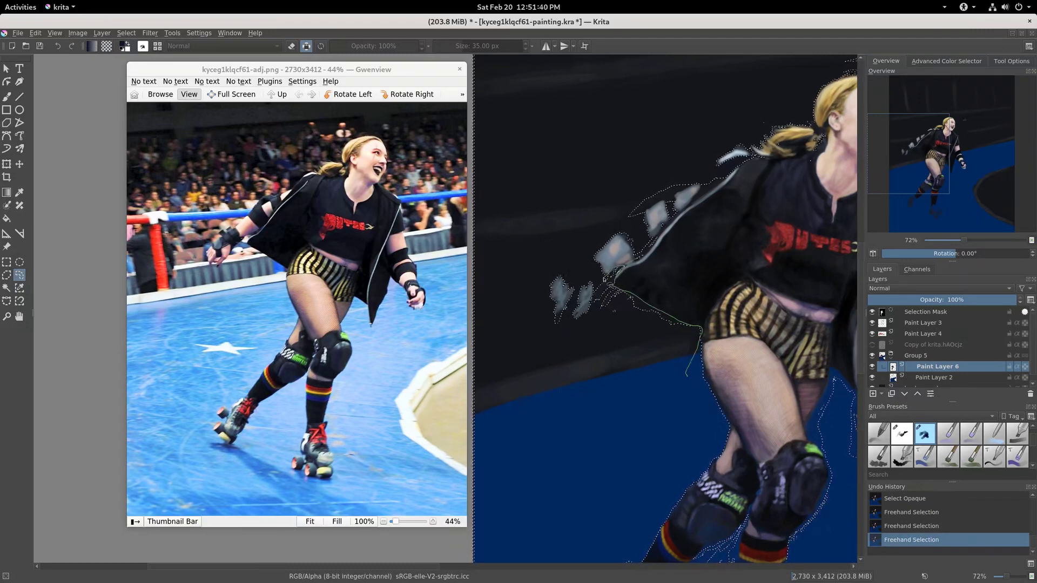
left_click_drag(594, 291, 608, 338)
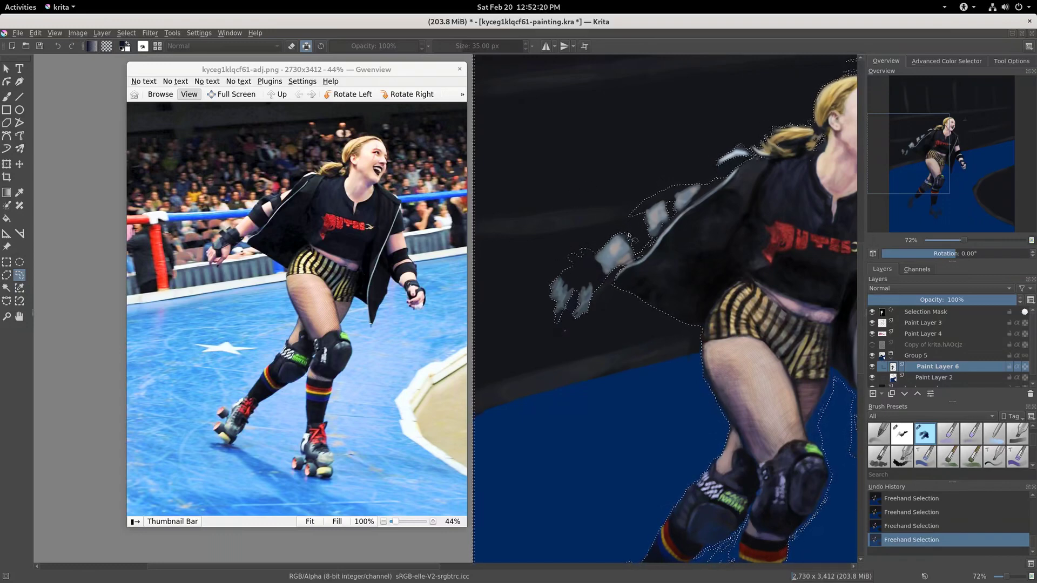
Add the shoulder edge and jacket-sleeve areas to the selection
left_click_drag(610, 245, 624, 222)
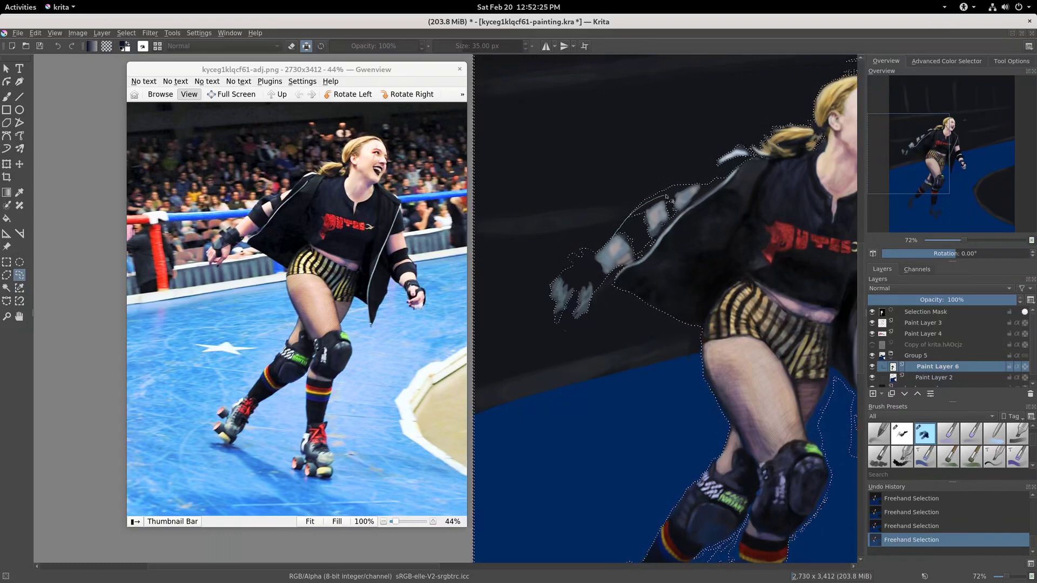
left_click_drag(612, 248, 621, 289)
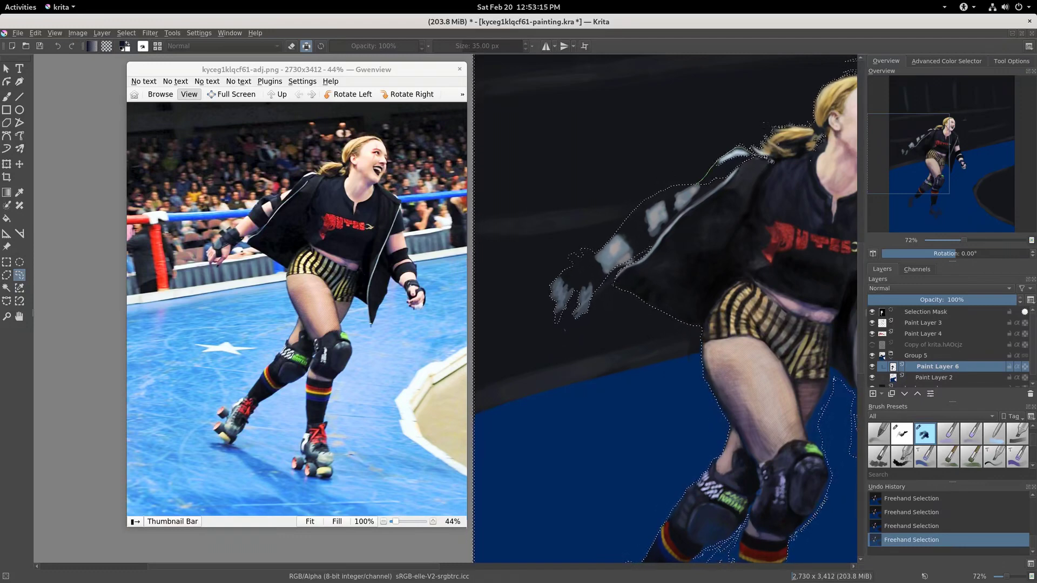
left_click_drag(705, 195, 702, 200)
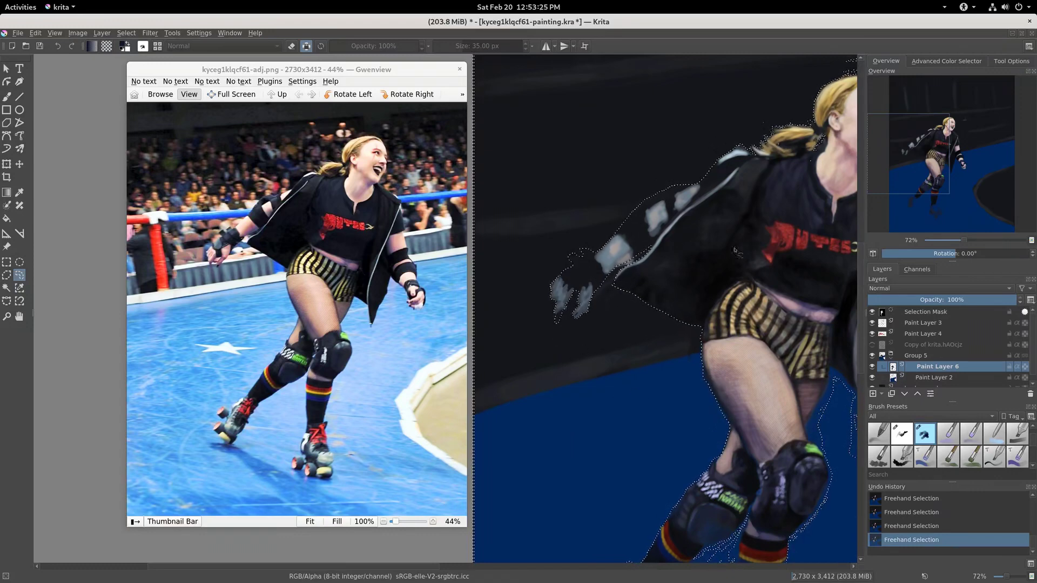
left_click_drag(711, 275, 610, 389)
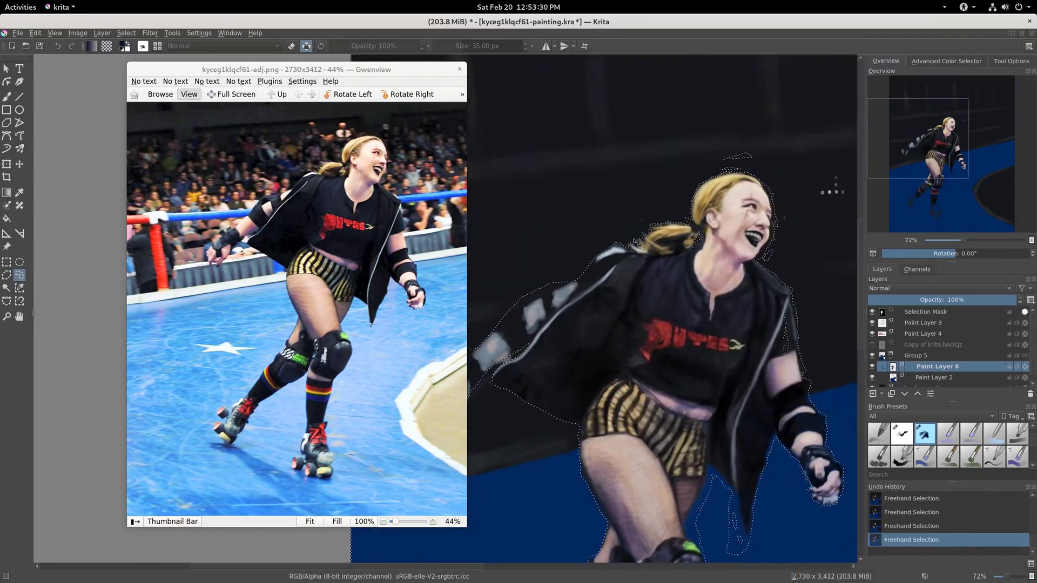
Lasso the skater's hair, face and shoulder into the selection, then begin tracing beside the leg
mouse_move(629, 227)
left_mouse_down()
mouse_move(688, 185)
mouse_move(628, 229)
left_mouse_up()
mouse_move(702, 226)
left_mouse_down()
mouse_move(654, 262)
mouse_move(697, 229)
left_mouse_up()
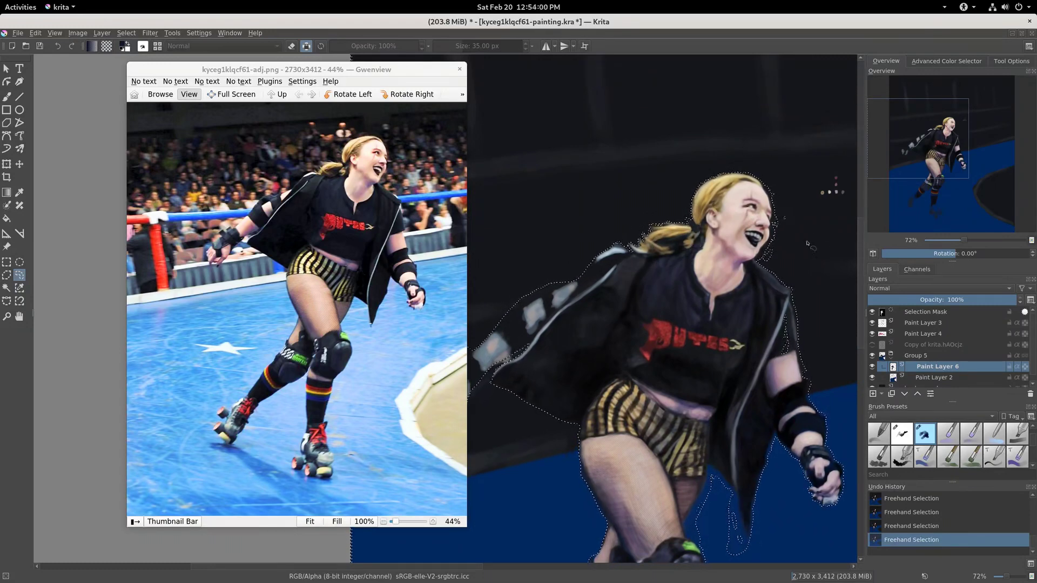
left_click_drag(807, 244, 704, 261)
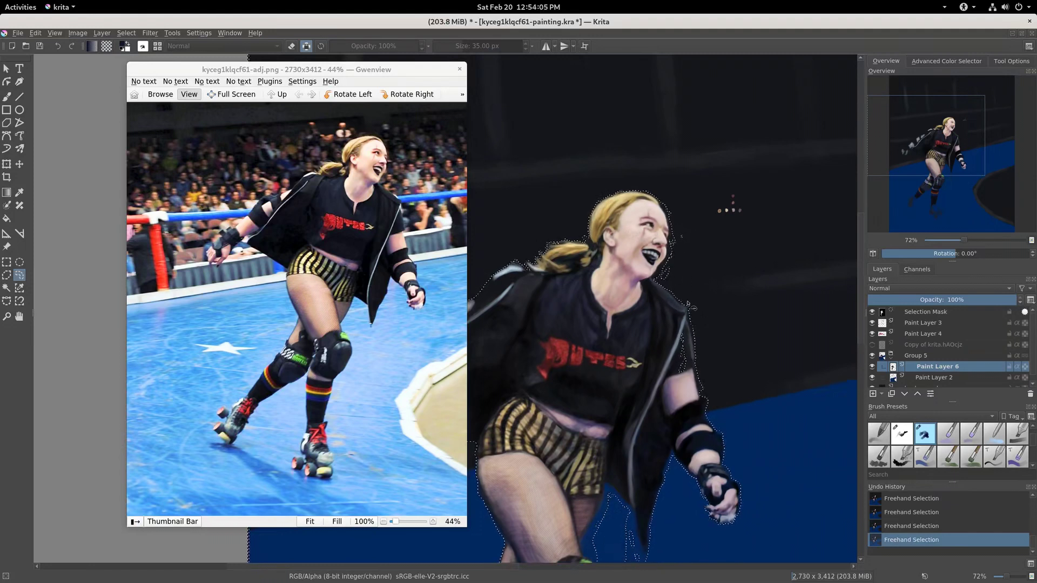
mouse_move(687, 292)
left_mouse_down()
mouse_move(660, 273)
mouse_move(674, 244)
mouse_move(702, 266)
left_mouse_up()
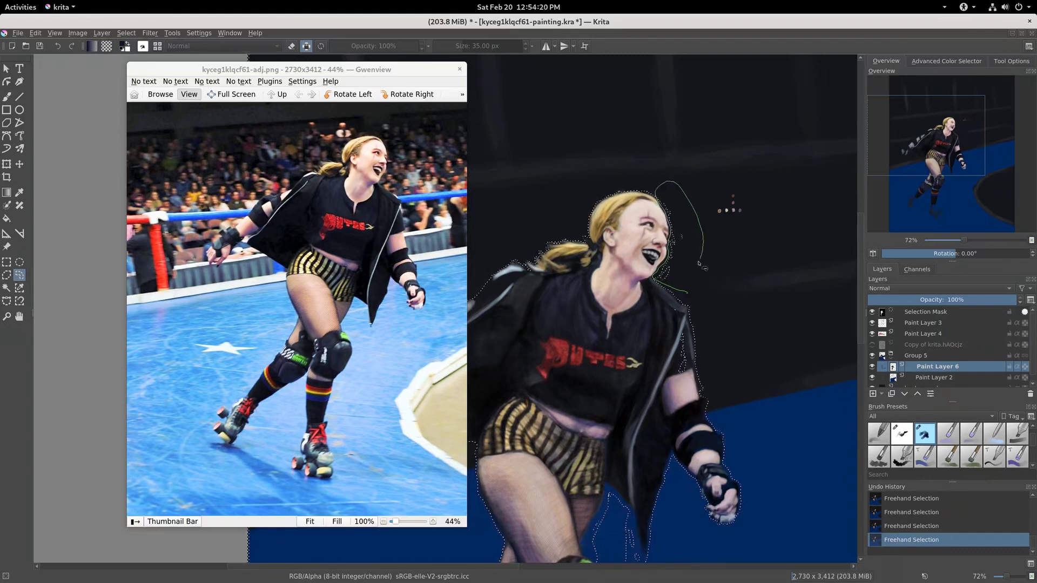
left_click_drag(702, 266, 702, 269)
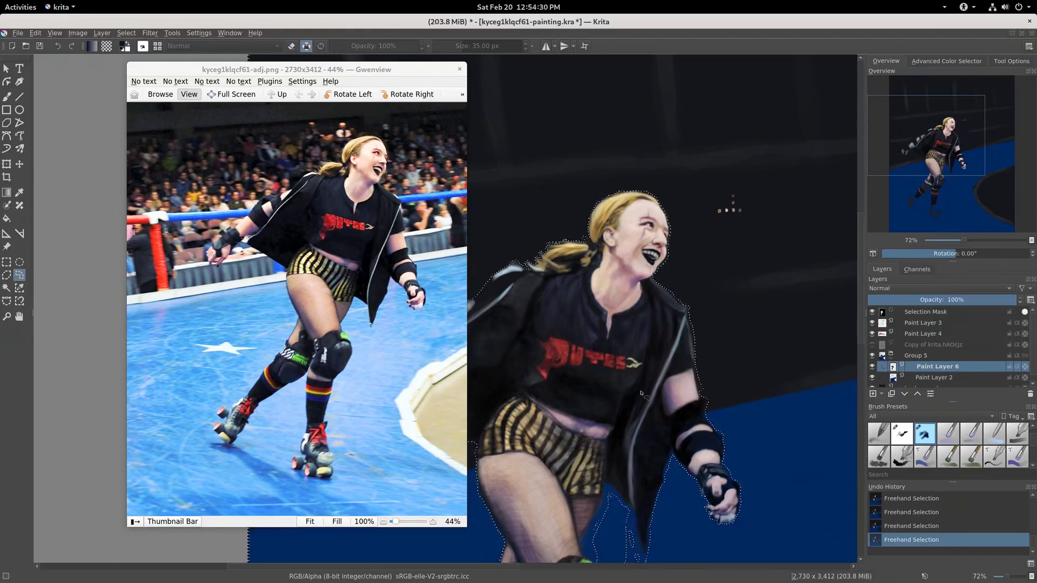
left_click_drag(743, 355, 821, 117)
left_click_drag(746, 338, 711, 315)
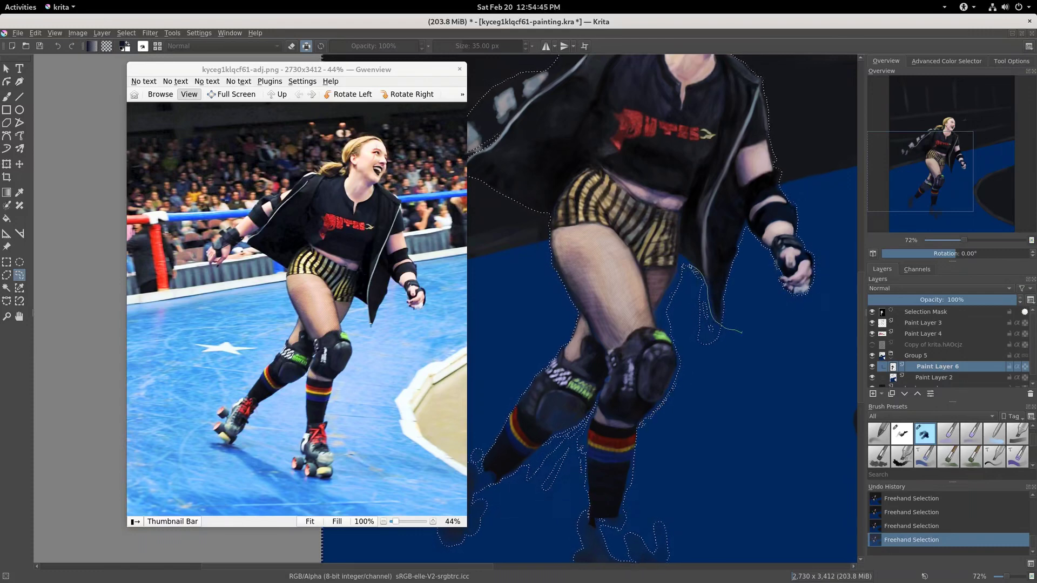
Refine the freehand selection down the leg, around the knee pad and between the legs
left_click_drag(683, 260, 671, 339)
left_click_drag(672, 339, 748, 359)
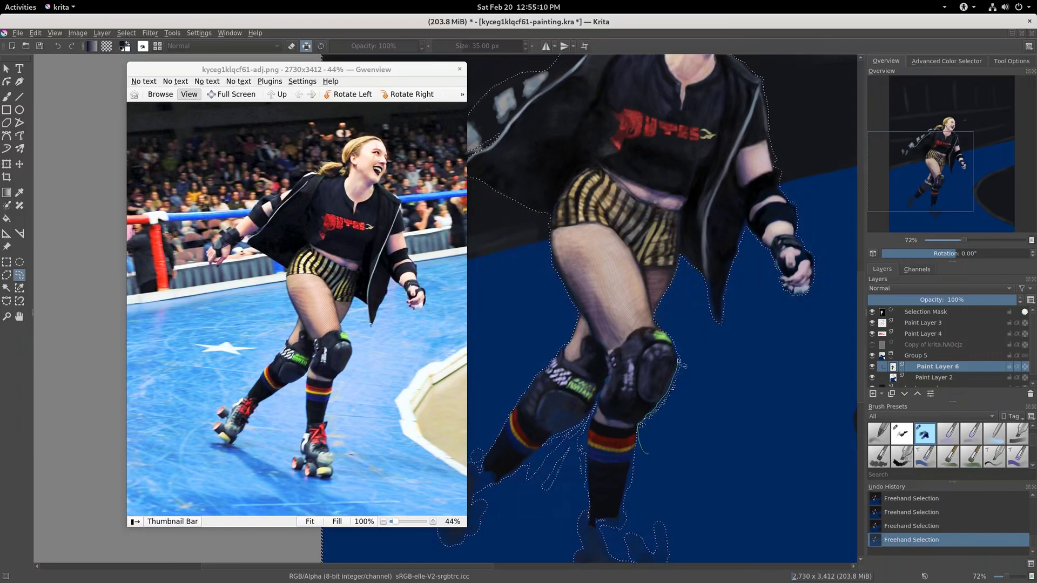
mouse_move(646, 453)
left_mouse_down()
mouse_move(668, 491)
mouse_move(729, 322)
left_mouse_up()
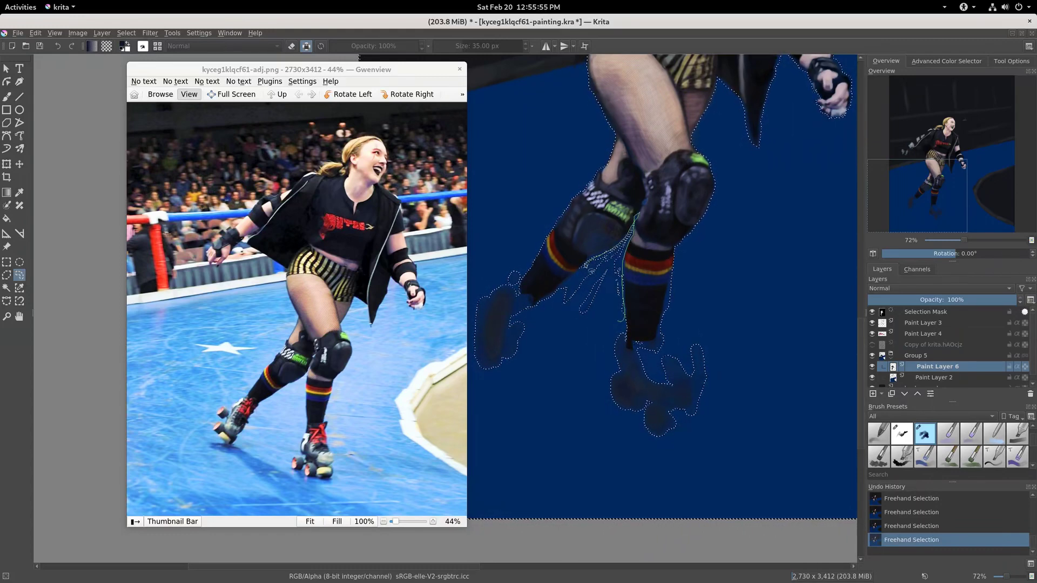
left_click_drag(565, 282, 602, 334)
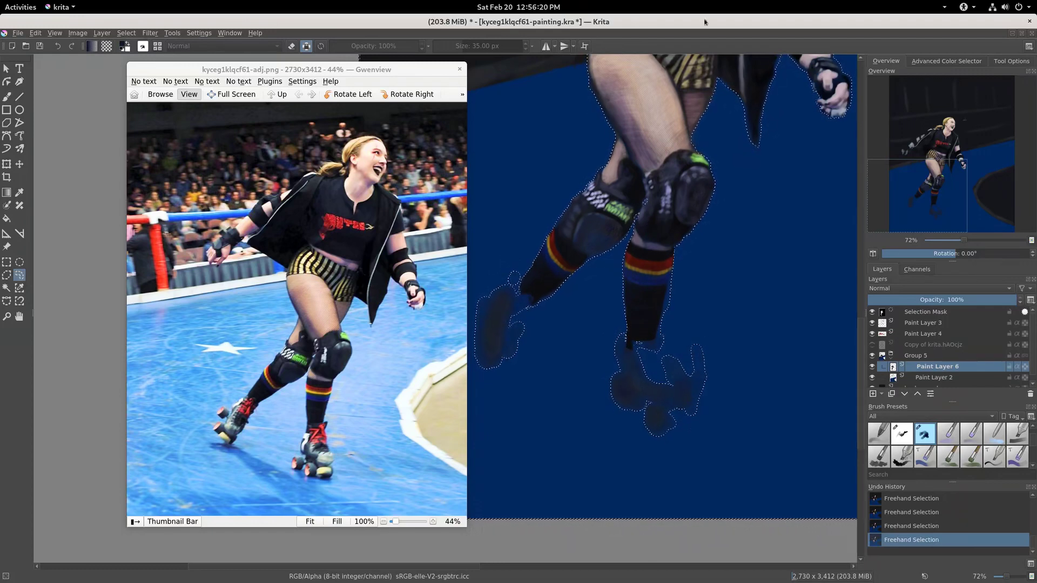
mouse_move(603, 123)
left_mouse_down()
mouse_move(589, 76)
mouse_move(592, 177)
left_mouse_up()
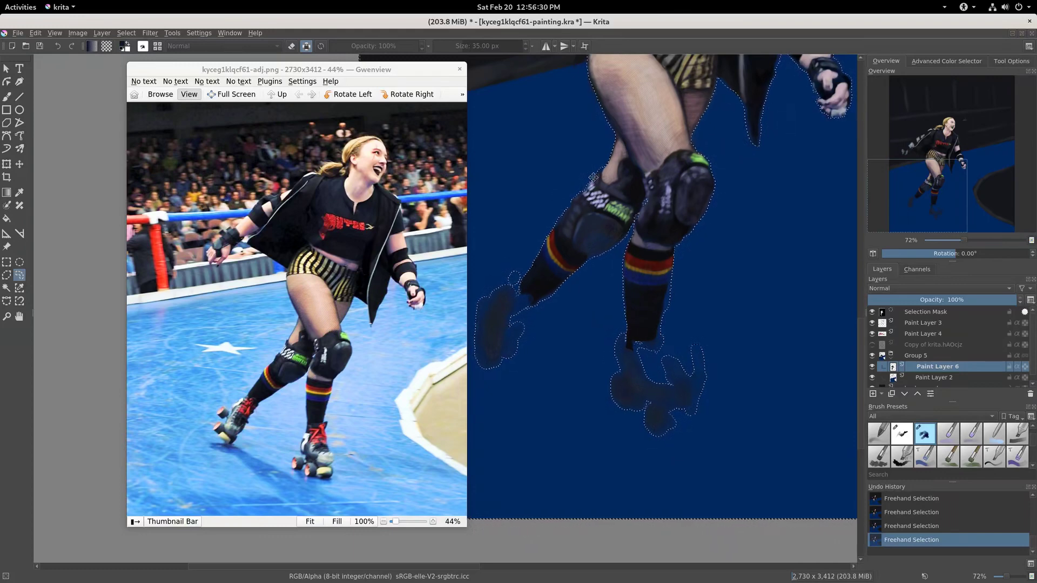
scroll(756, 426, "up", 3)
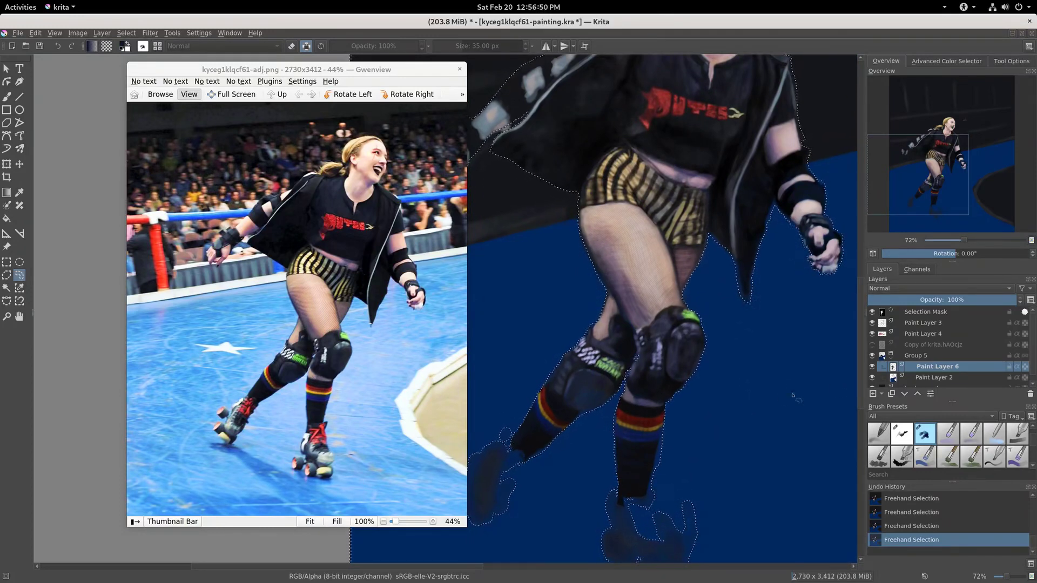
Make Group 5 active and feather the skater selection by 2 px
key("Page_Up")
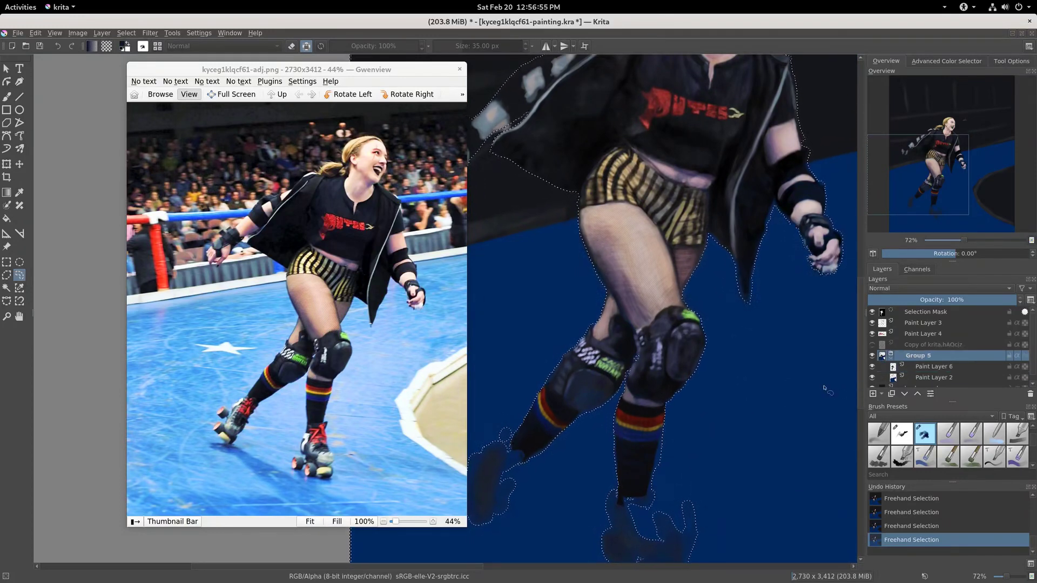
key("alt+s")
key("Return")
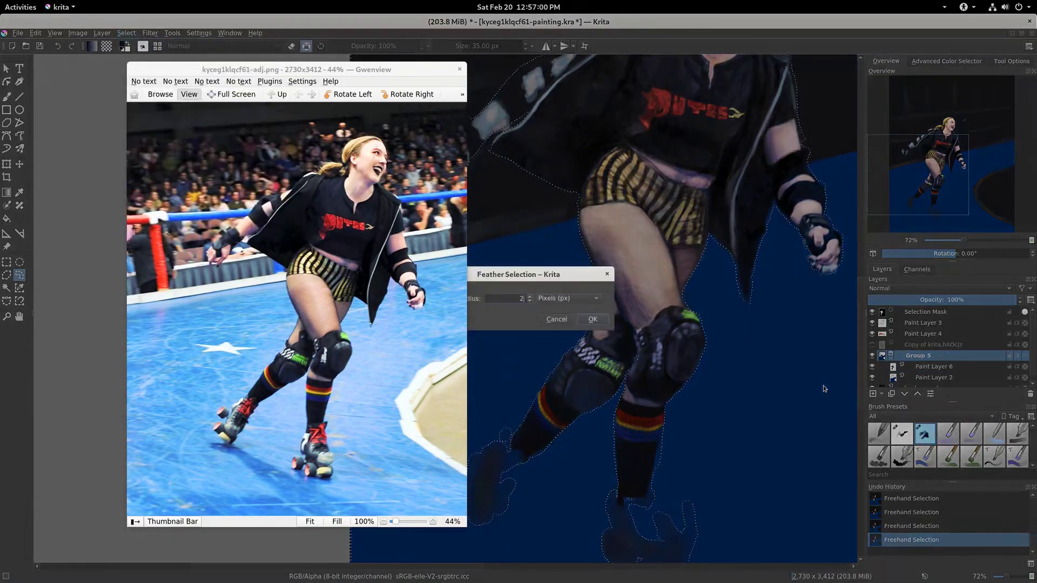
key("Return")
Copy the feathered skater, paste it as a new layer, and deselect everything
key("ctrl+c")
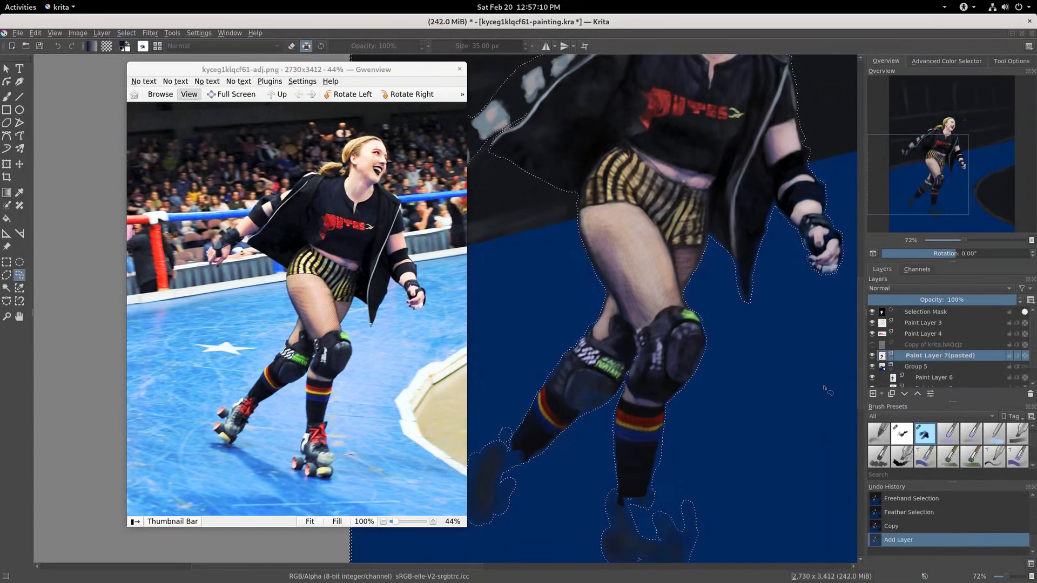
key("ctrl+v")
key("ctrl+shift+a")
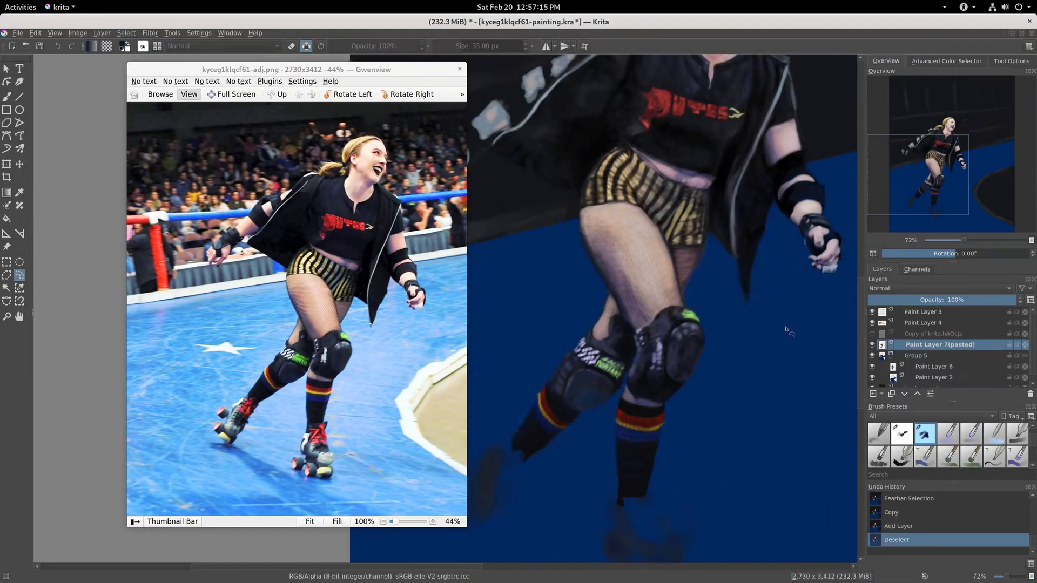
scroll(820, 378, "down", 3)
left_click_drag(774, 353, 728, 360)
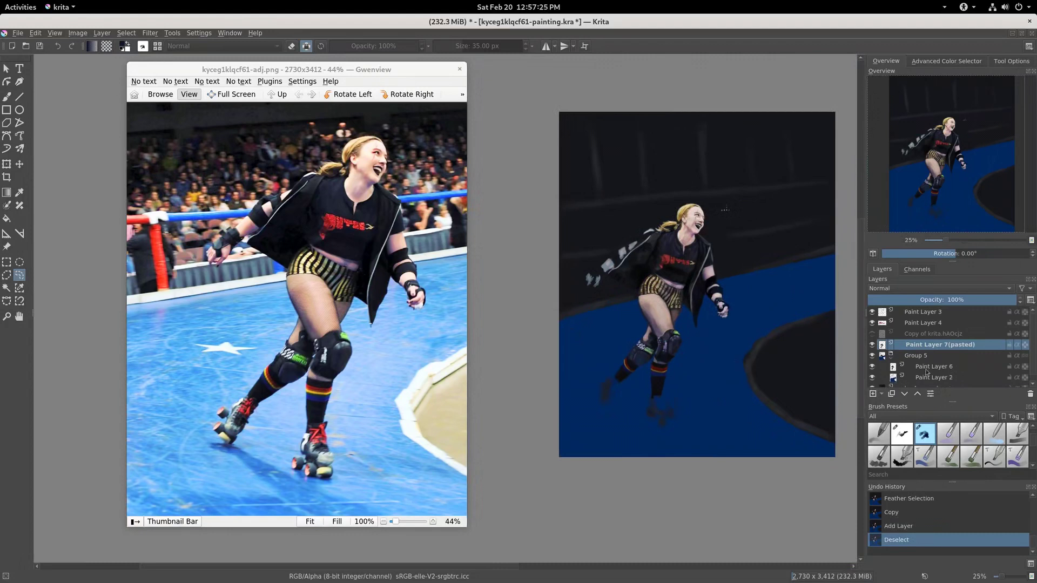
Hide and then re-show the background layer to check the pasted cutout
scroll(918, 372, "down", 1)
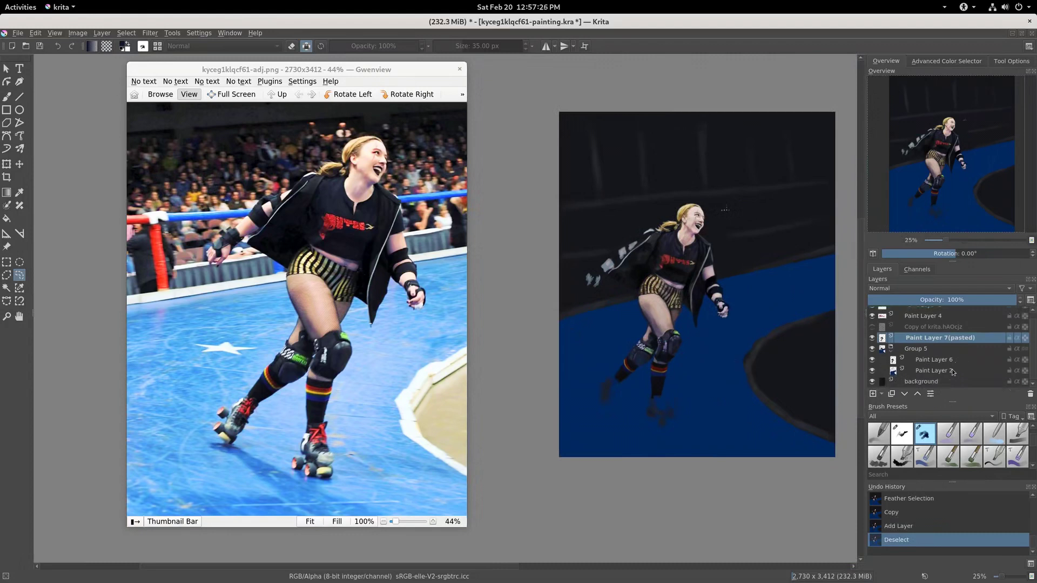
left_click(872, 381)
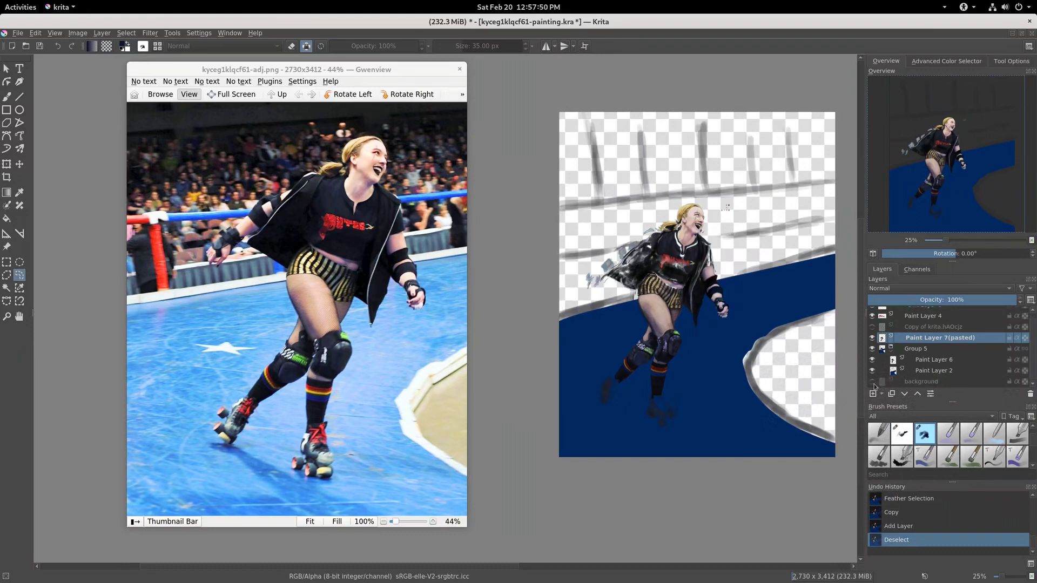
left_click(872, 381)
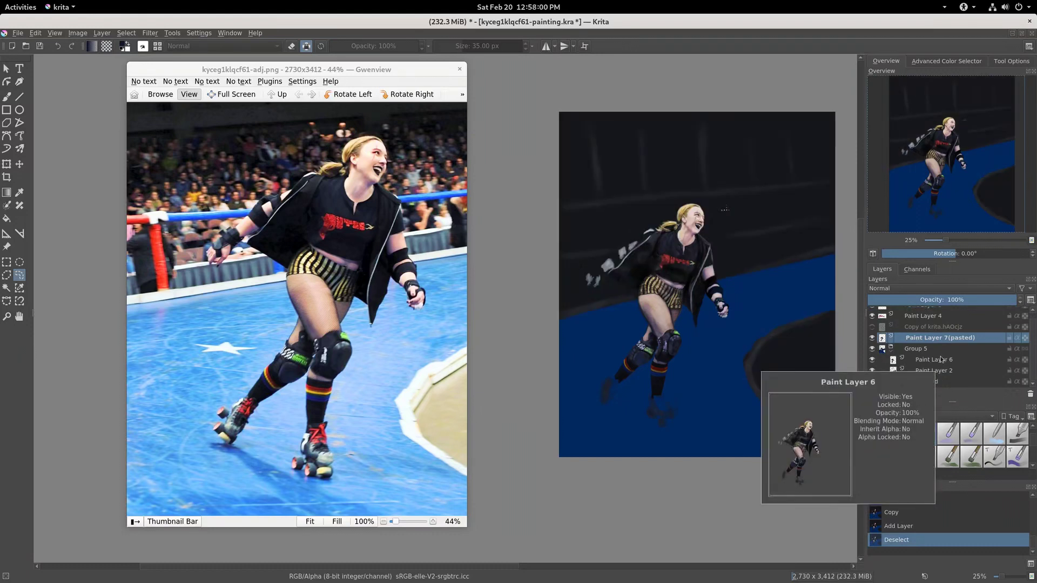
scroll(940, 359, "up", 1)
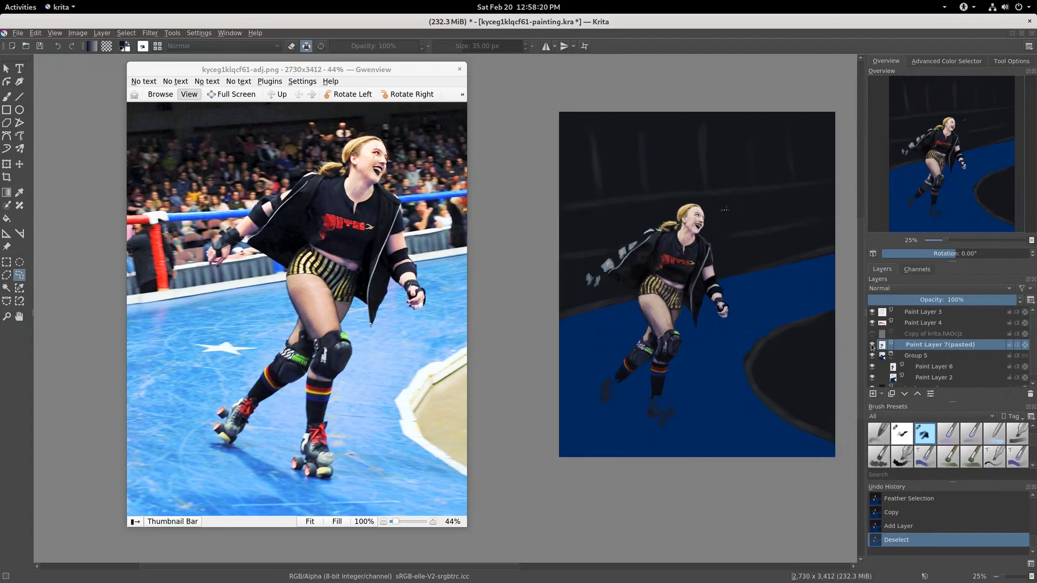
Move the pasted layer into Group 5 below Paint Layer 6 and select its opaque pixels
left_click(905, 395)
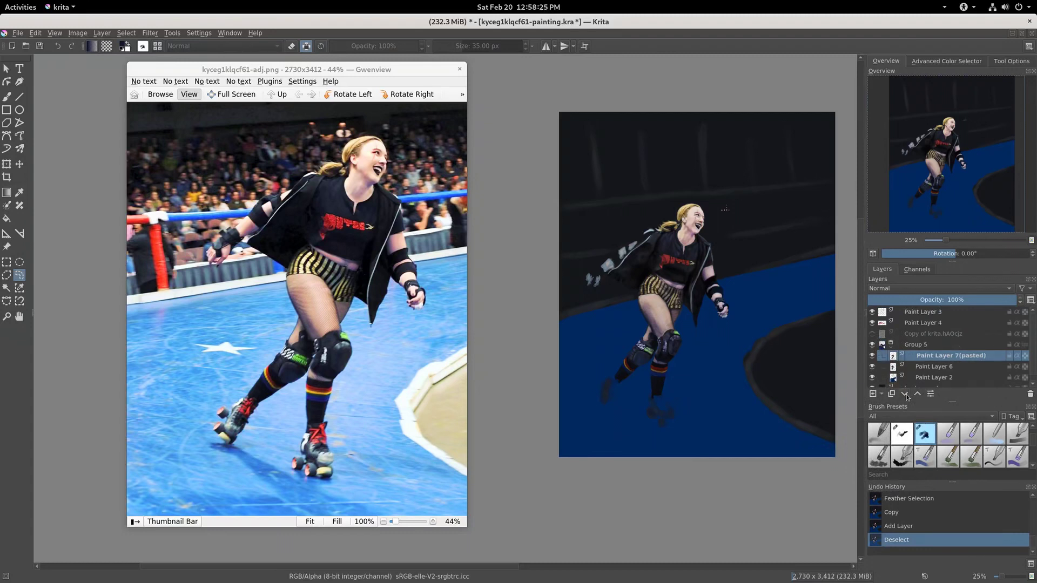
left_click(905, 395)
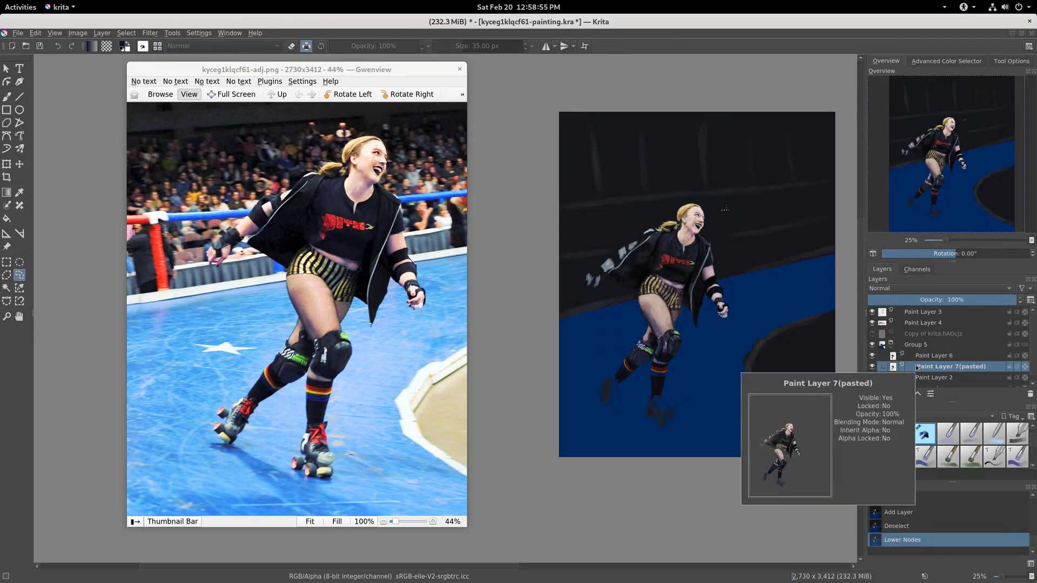
right_click(917, 368)
left_click(914, 371)
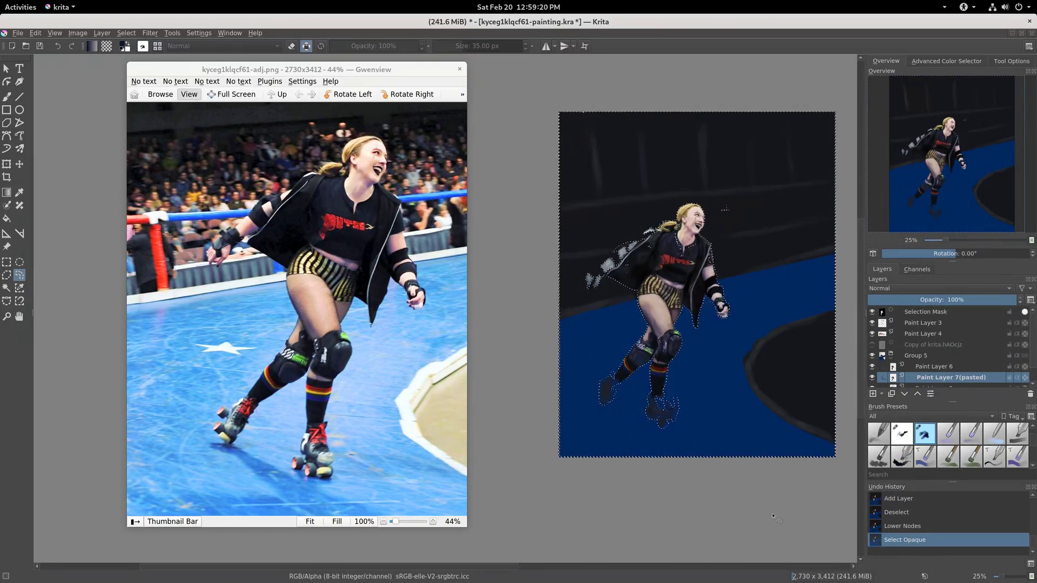
Undo the pasted layer changes and feather the current selection
key("ctrl+z")
key("ctrl+z")
key("ctrl+z")
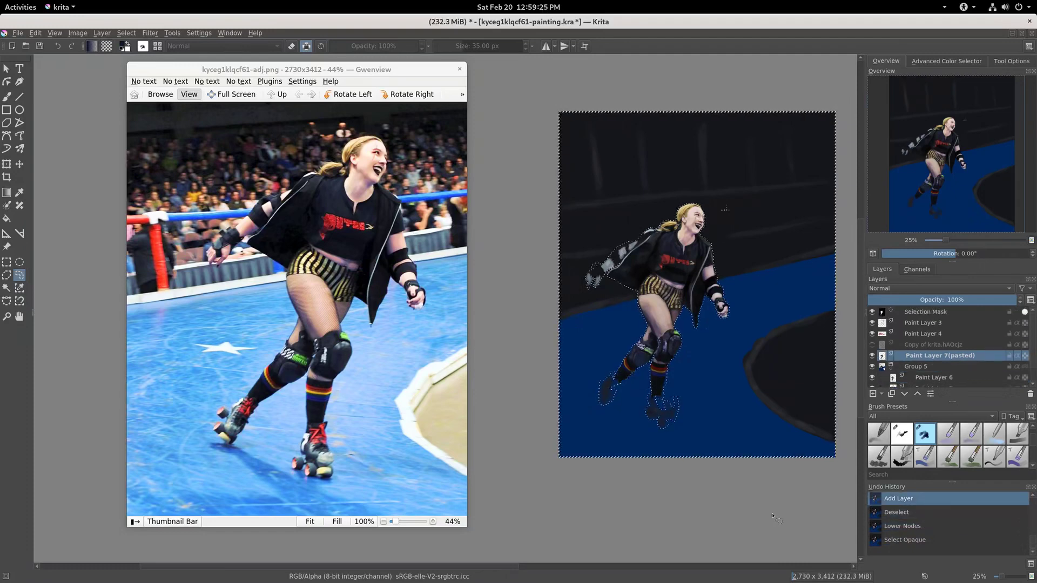
key("ctrl+z")
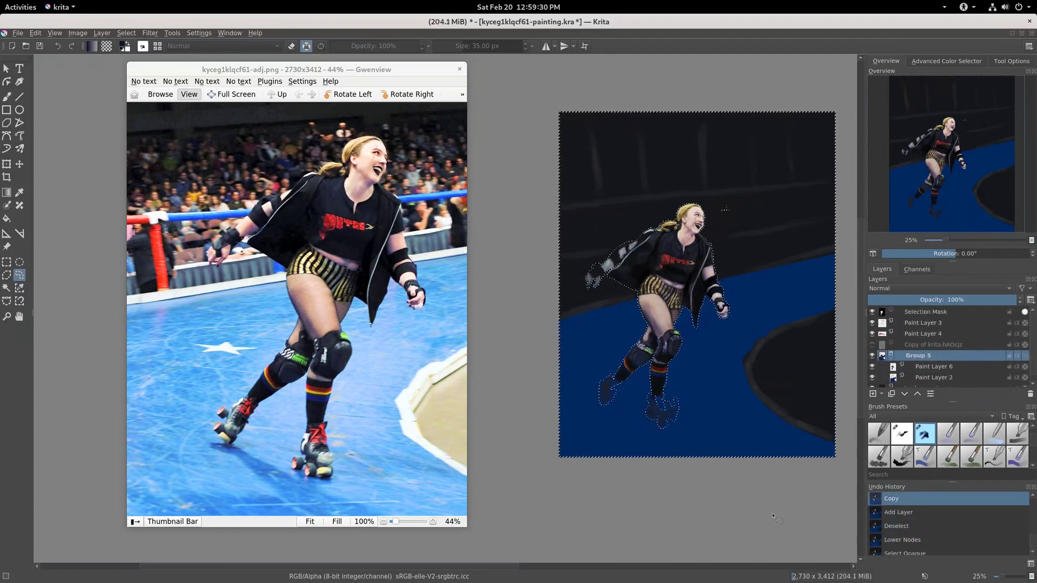
key("shift+F6")
key("Return")
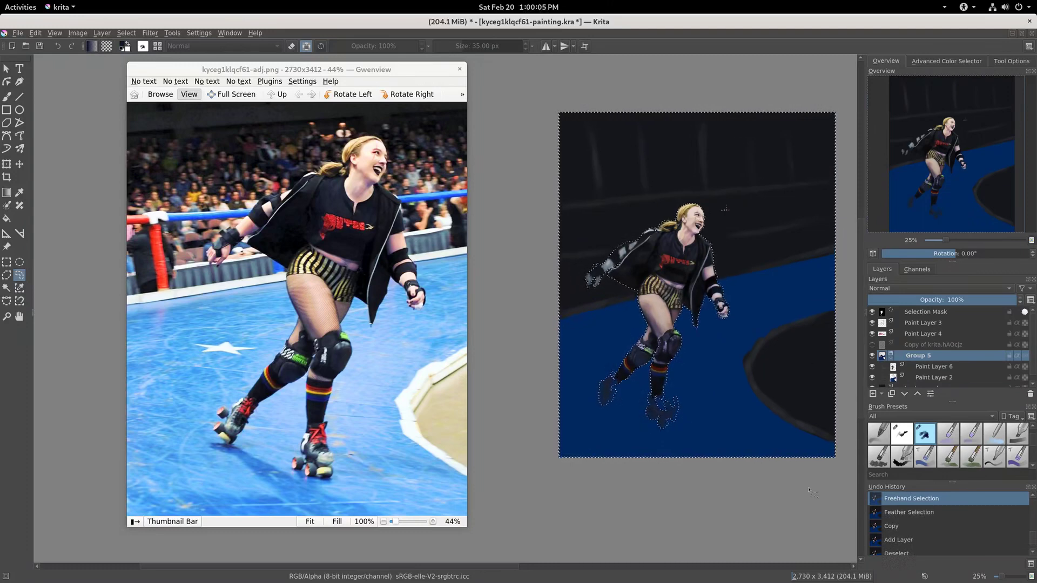
Reshape the selection with a freehand outline along the canvas bottom and side edges
left_click_drag(808, 490, 805, 475)
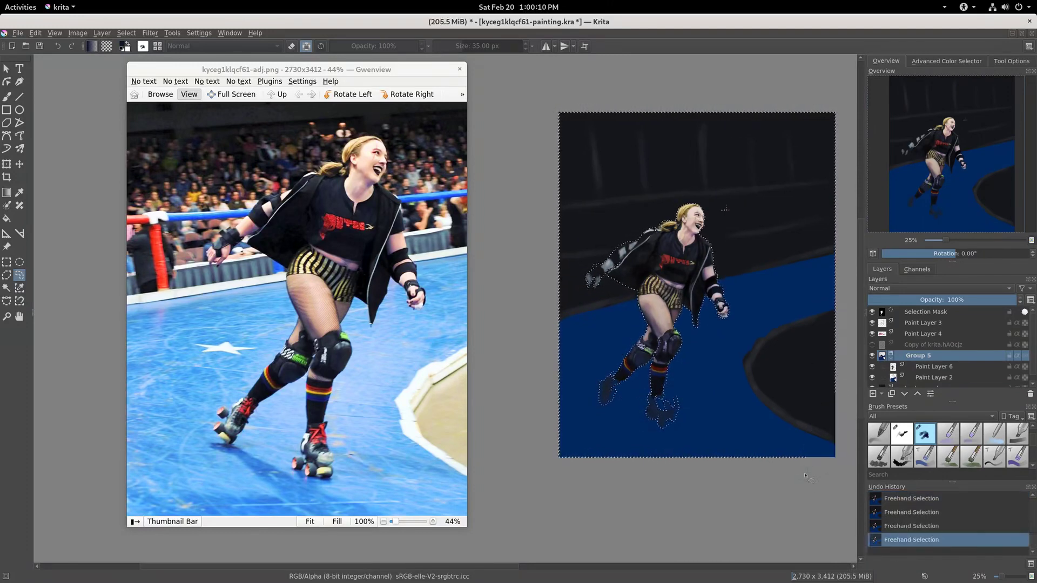
left_click_drag(816, 455, 734, 448)
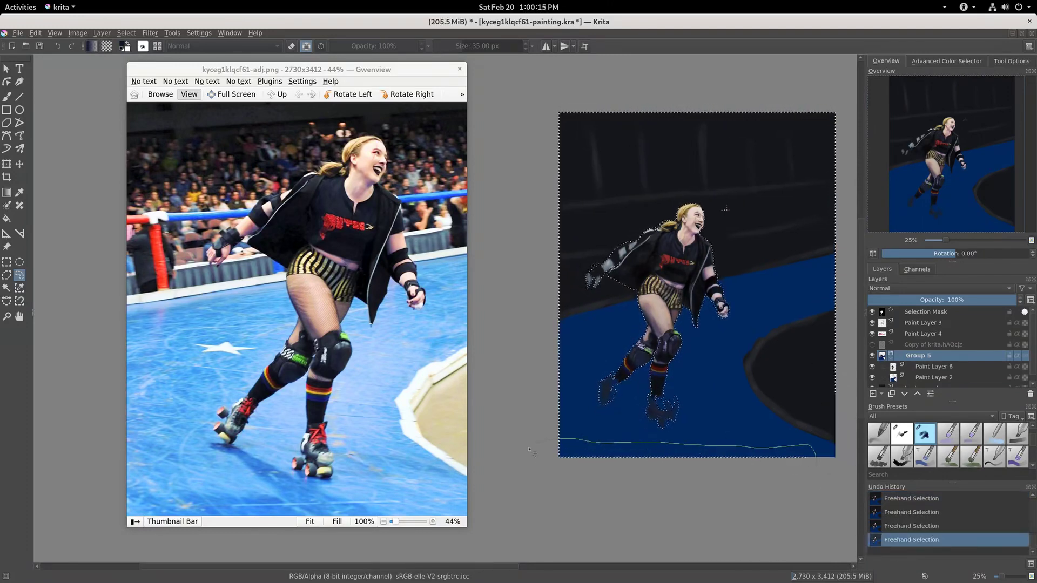
mouse_move(573, 444)
left_mouse_down()
mouse_move(562, 112)
mouse_move(862, 211)
left_mouse_up()
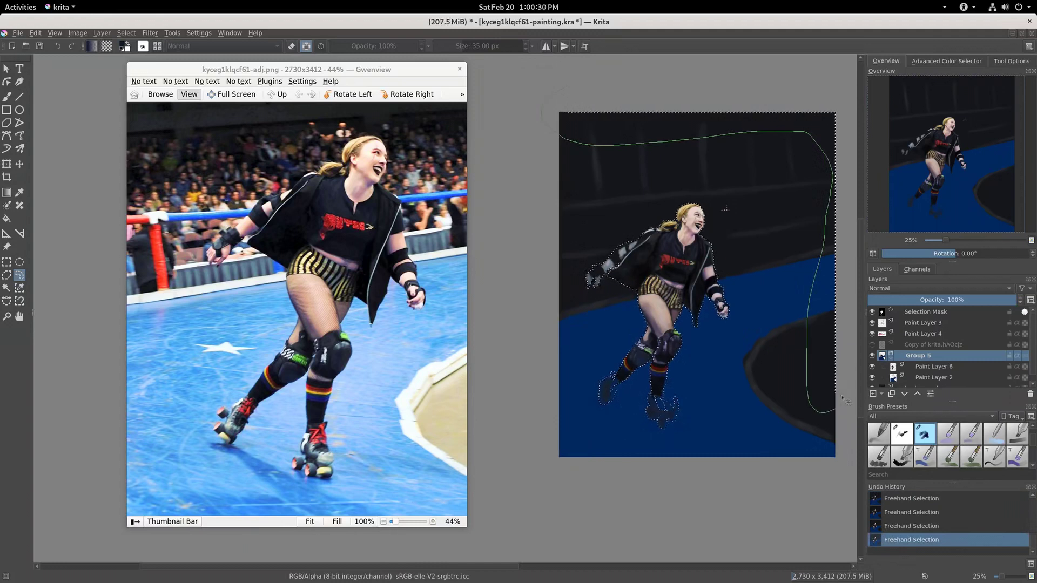
left_click_drag(862, 211, 568, 104)
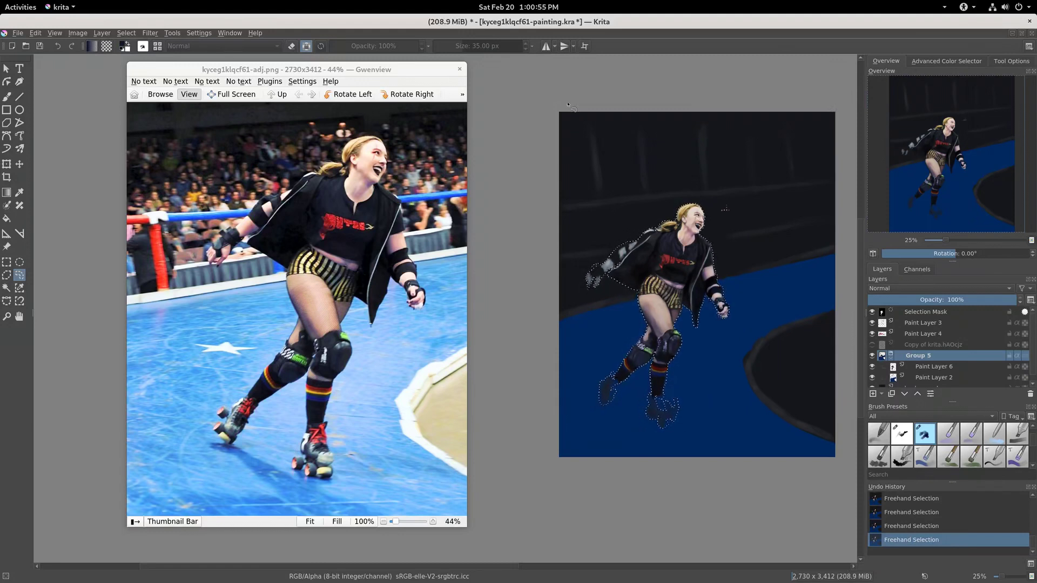
key("shift+F6")
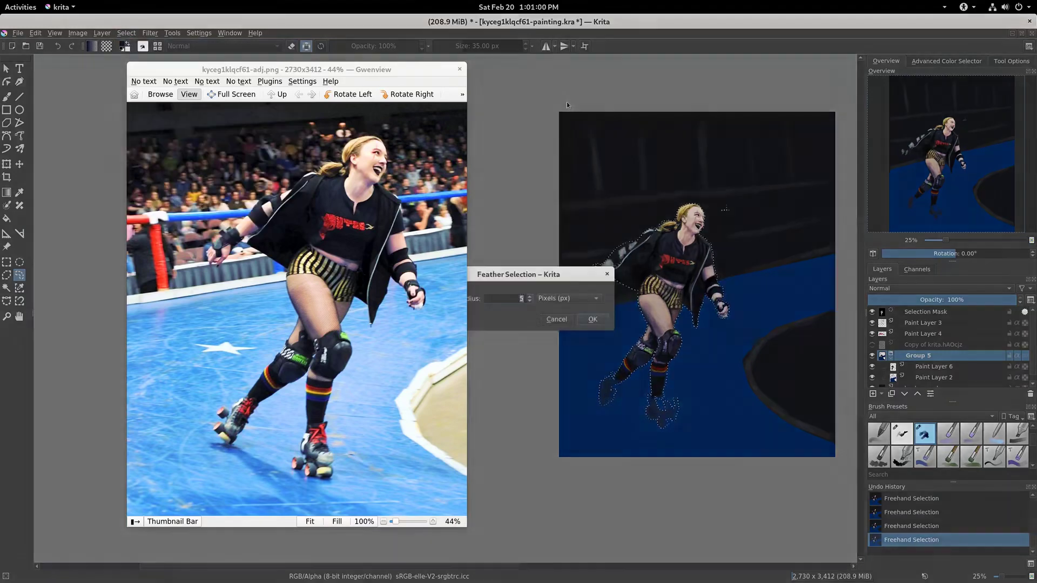
Apply a 5 px feather, then copy-paste the figure and undo the paste
key("Return")
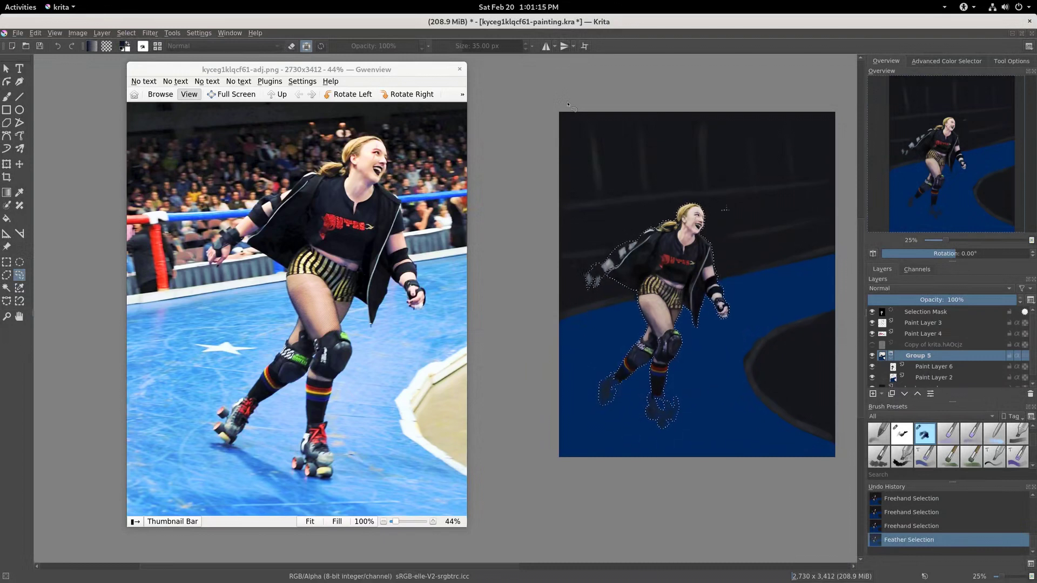
key("ctrl+c")
key("ctrl+v")
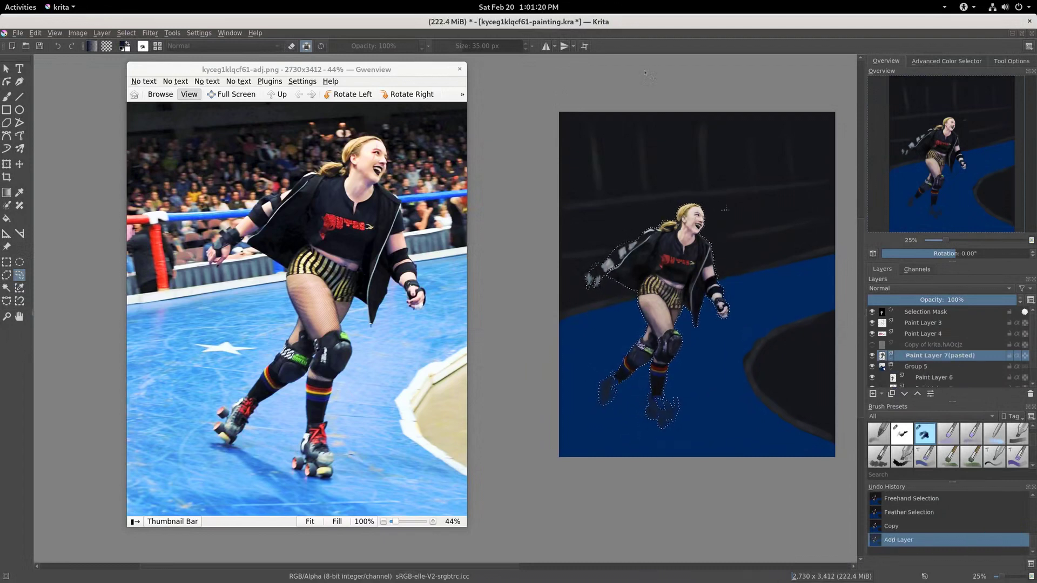
mouse_move(932, 356)
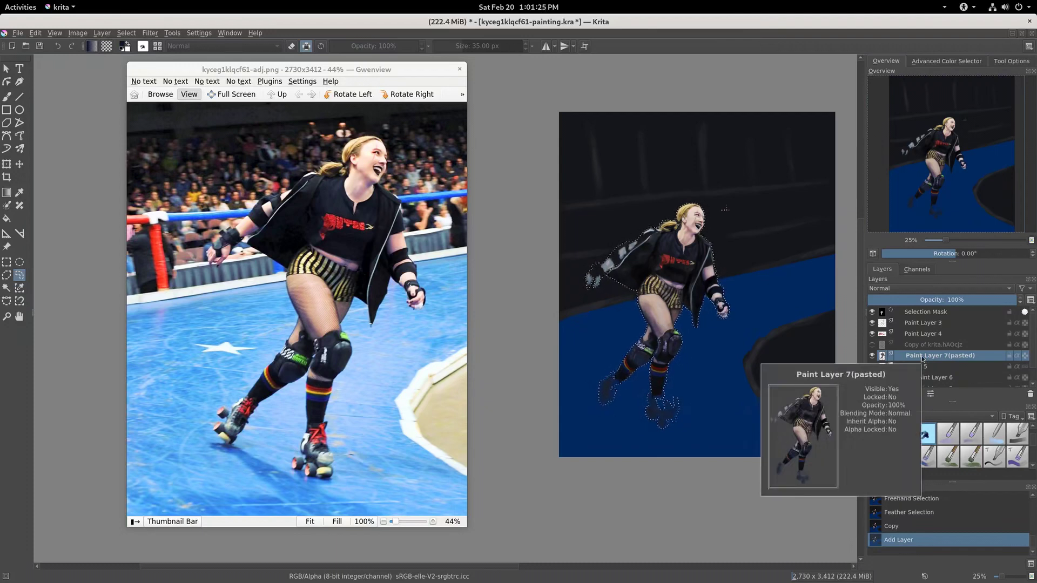
key("ctrl+z")
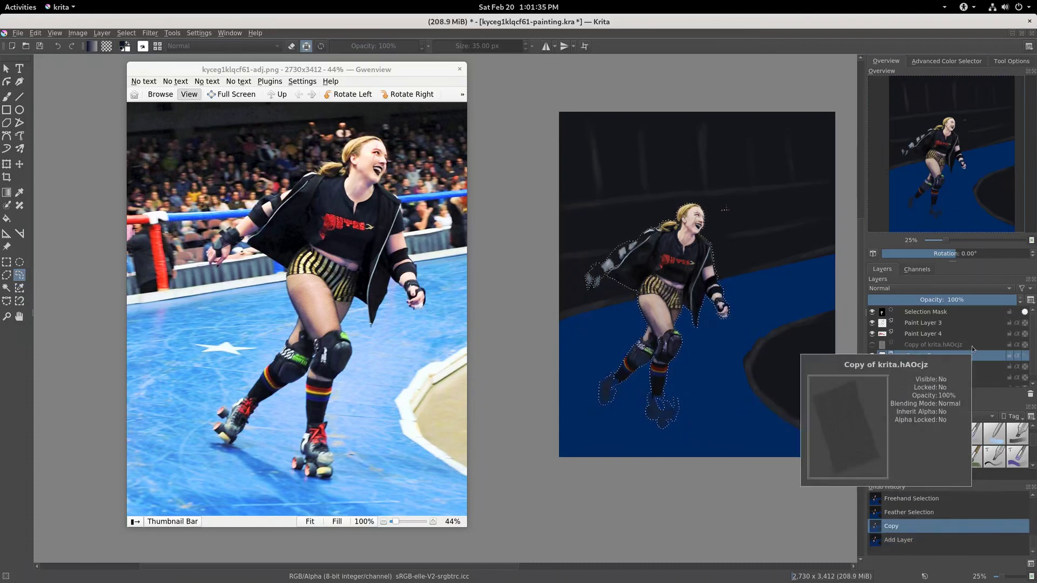
Create a New Layer From Visible and cut the skater out onto a new pasted layer
left_click(101, 33)
mouse_move(113, 75)
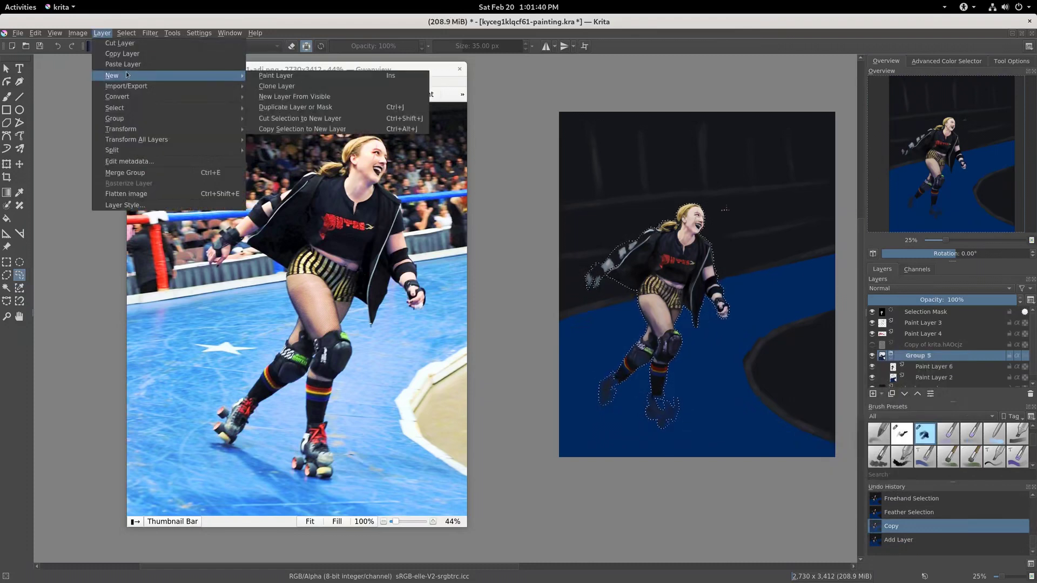
left_click(294, 97)
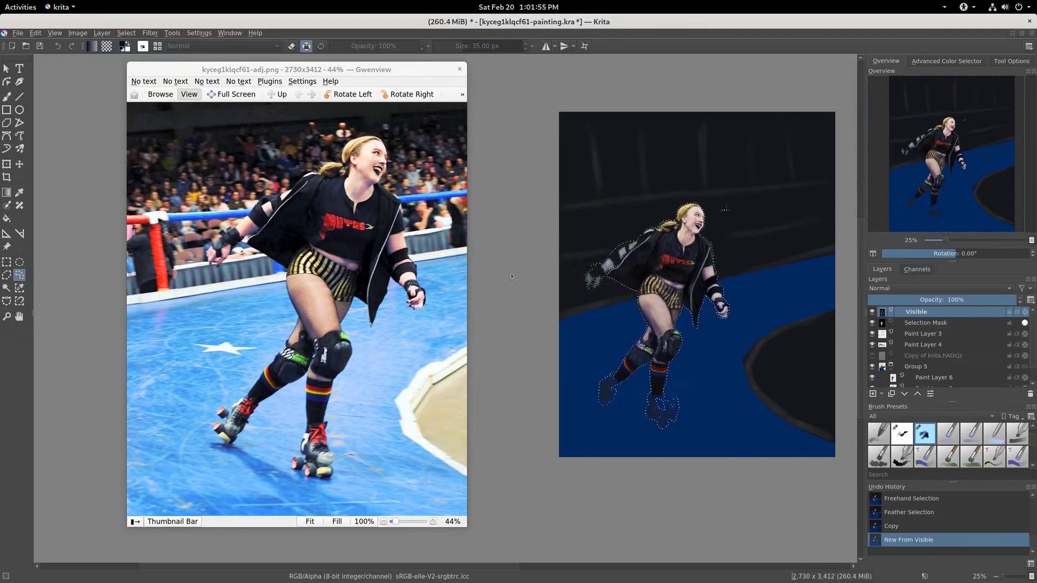
key("ctrl+x")
key("ctrl+v")
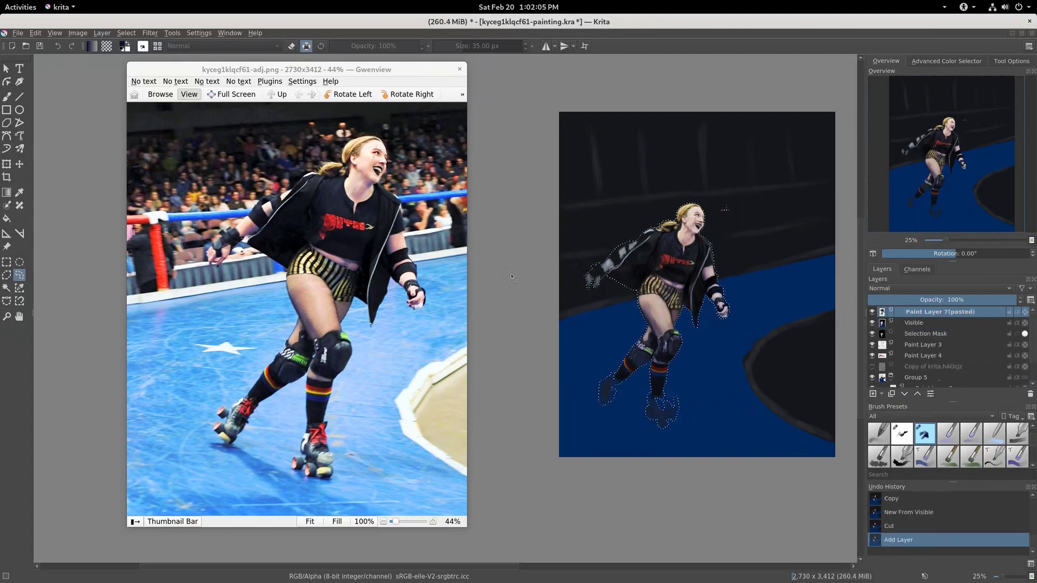
Delete the merged Visible layer and the selection mask layer
left_click(927, 324)
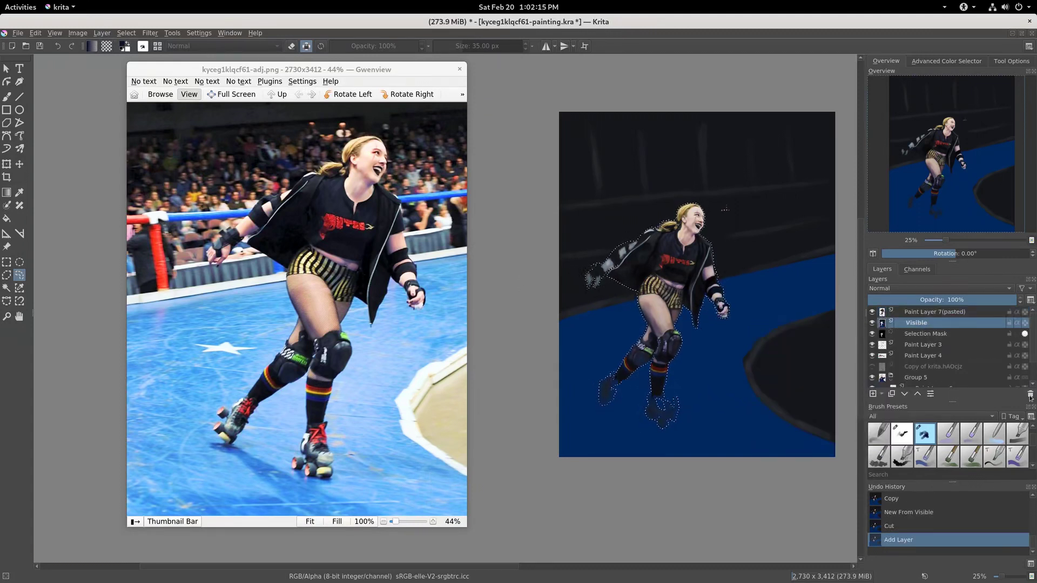
left_click(1029, 395)
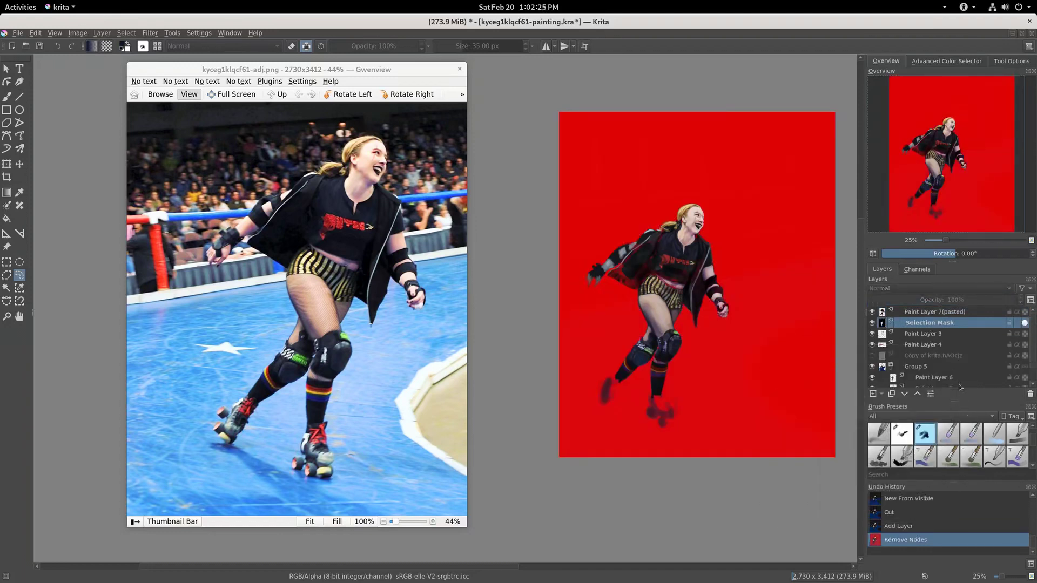
key("shift+Delete")
Hide the background and Paint Layer 3, then undo to restore the selection mask and Visible layer
left_click(872, 381)
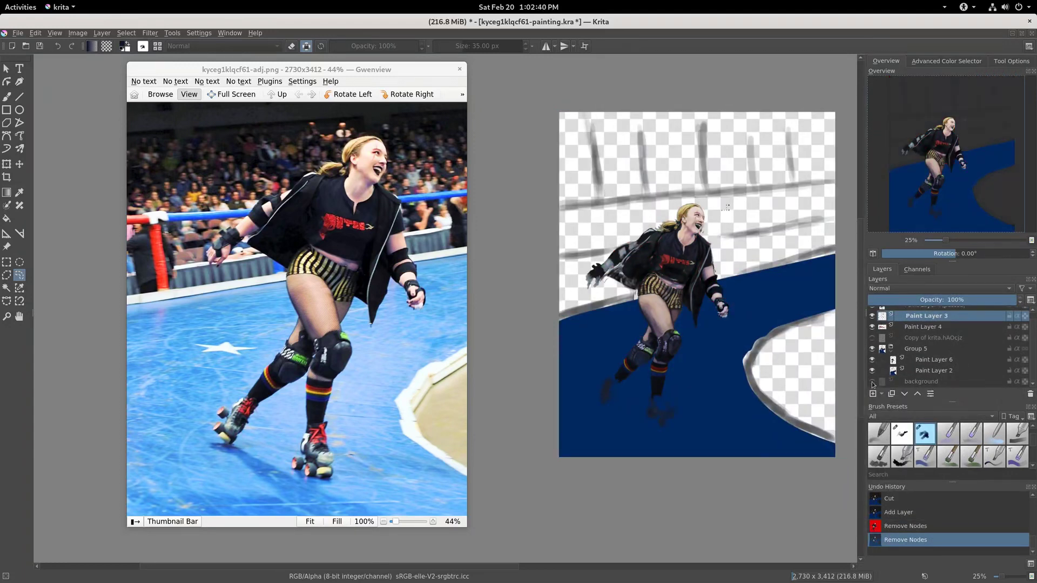
scroll(872, 350, "up", 1)
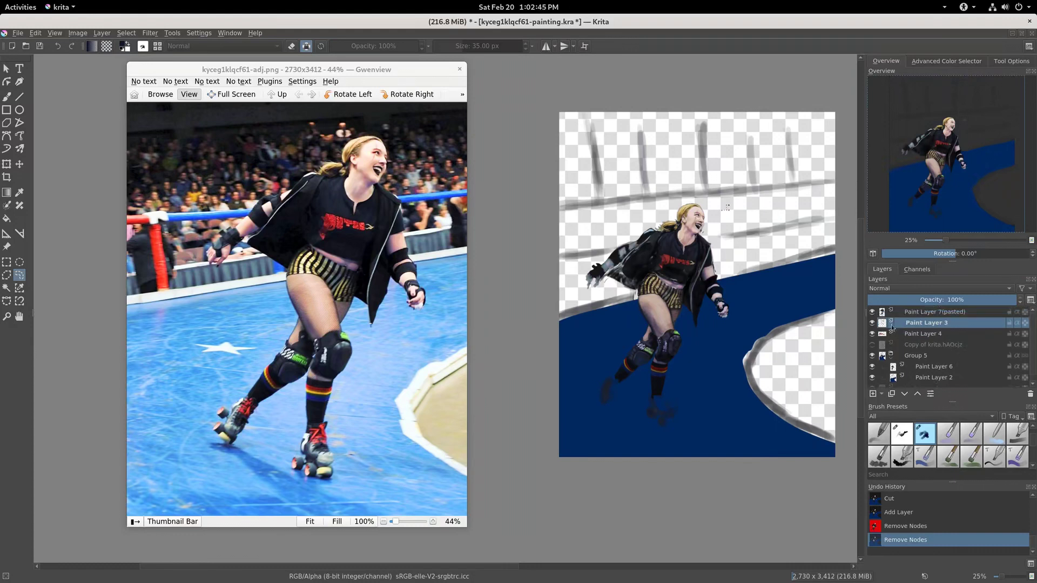
left_click(872, 323)
key("ctrl+z")
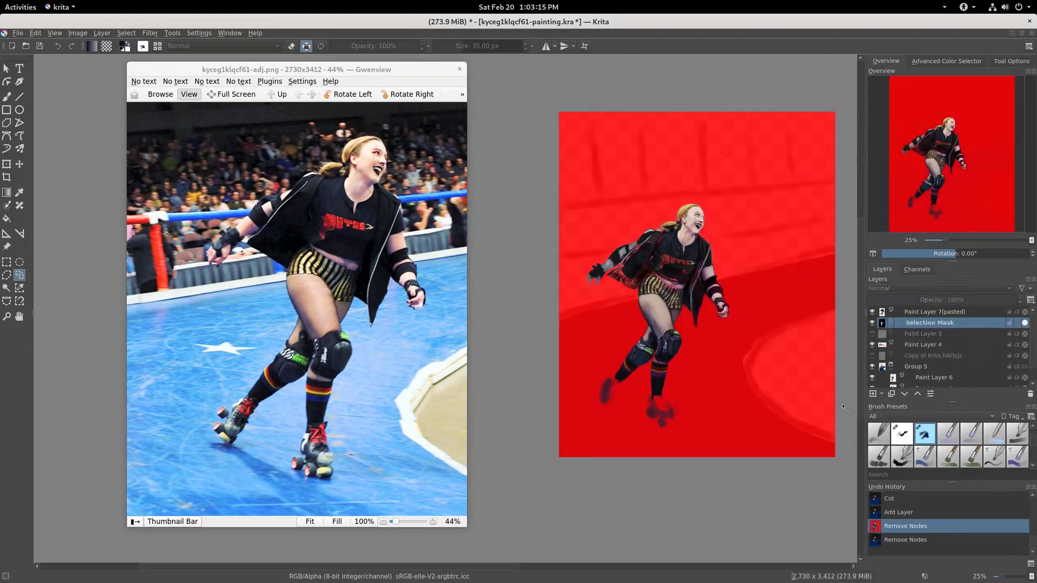
key("ctrl+z")
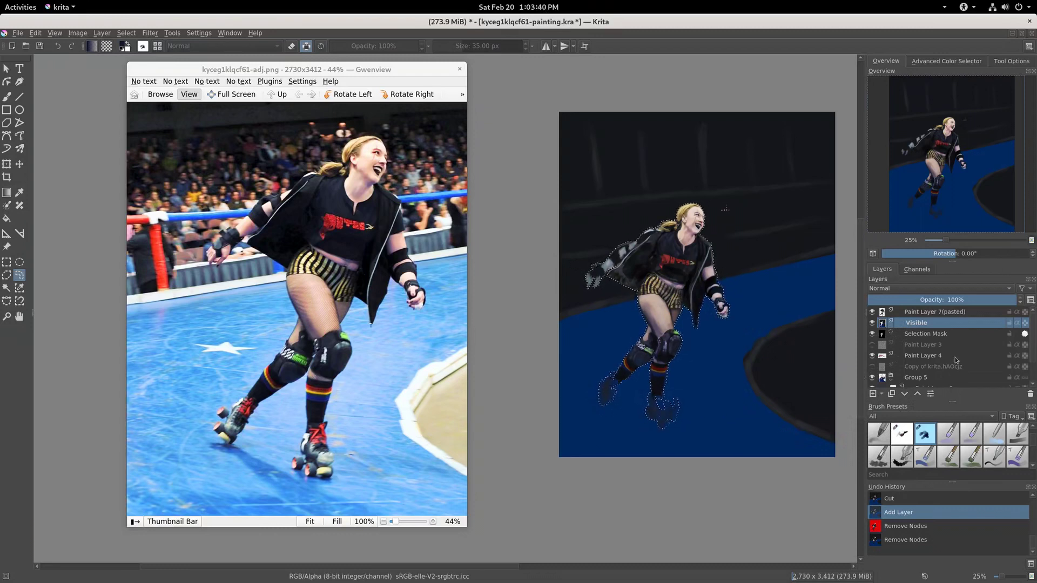
Copy the skater area from the background, paste it above the Visible layer, and select the Selection Mask
scroll(875, 375, "down", 2)
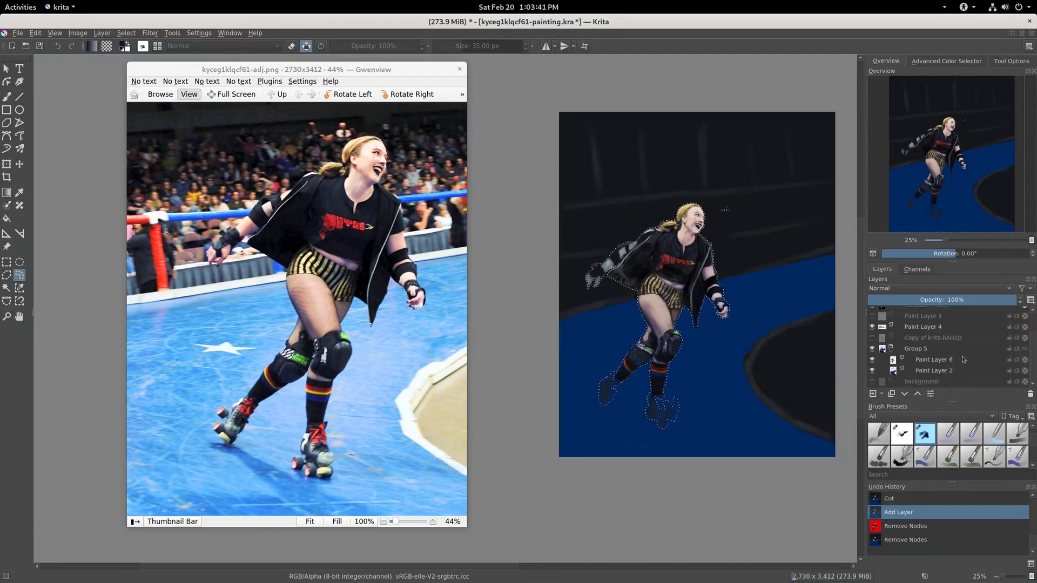
left_click(921, 381)
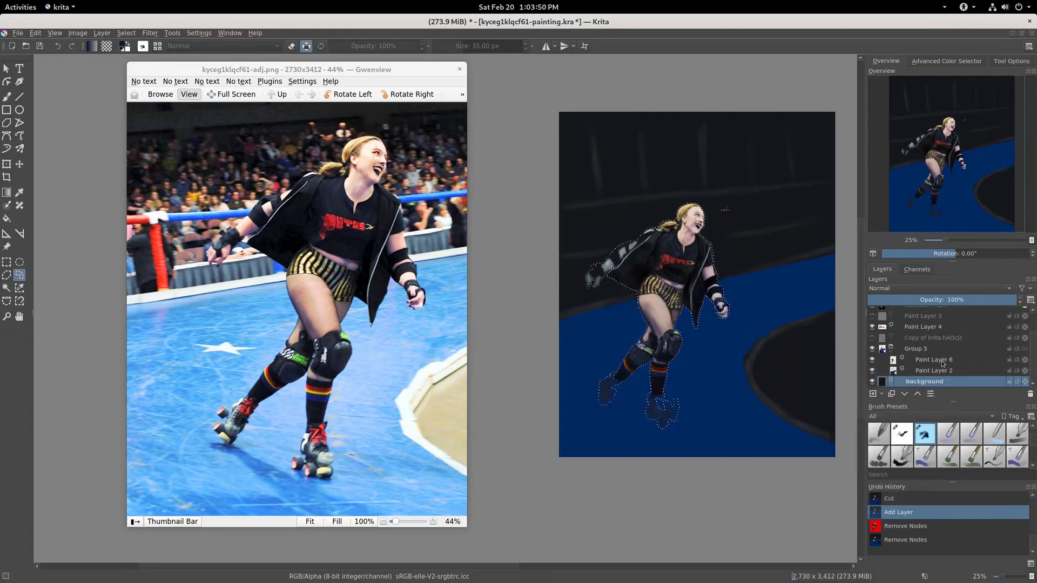
key("ctrl+c")
scroll(964, 353, "up", 2)
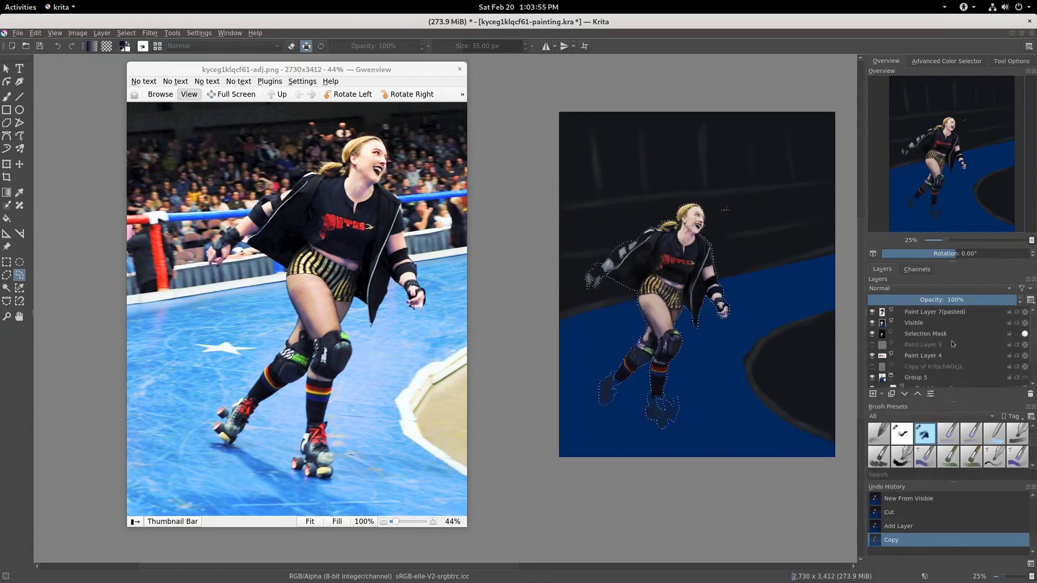
left_click(925, 322)
key("ctrl+v")
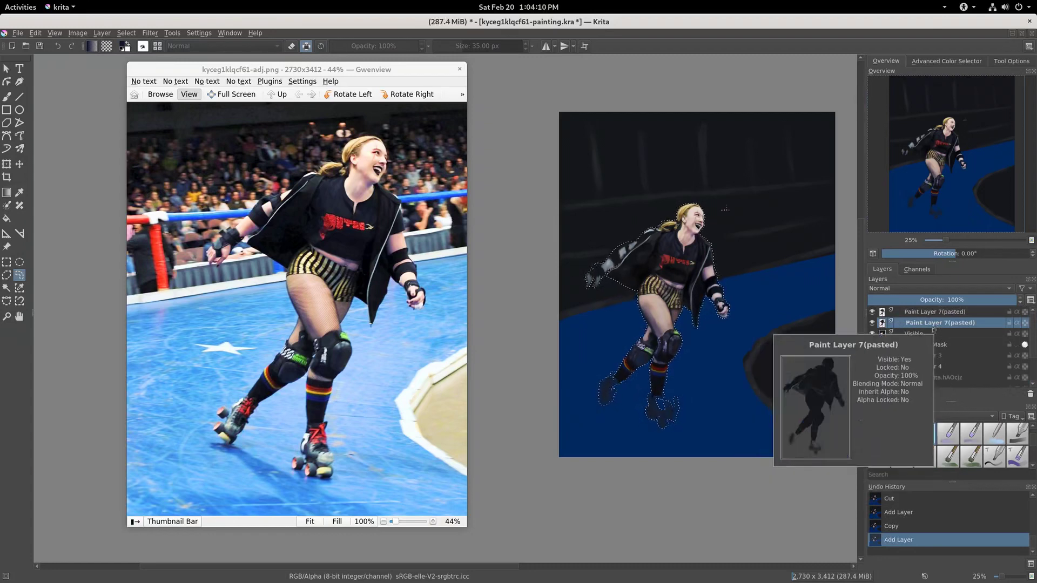
left_click(943, 346)
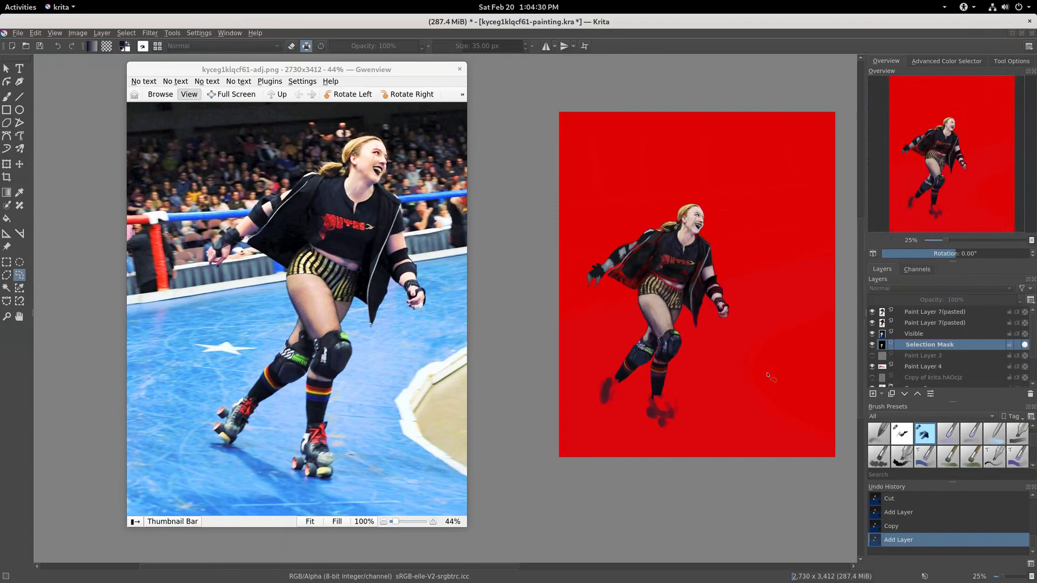
Lasso the selection mask along the skater's shirt, shorts and jacket edges
mouse_move(661, 289)
left_mouse_down()
mouse_move(650, 274)
mouse_move(659, 284)
left_mouse_up()
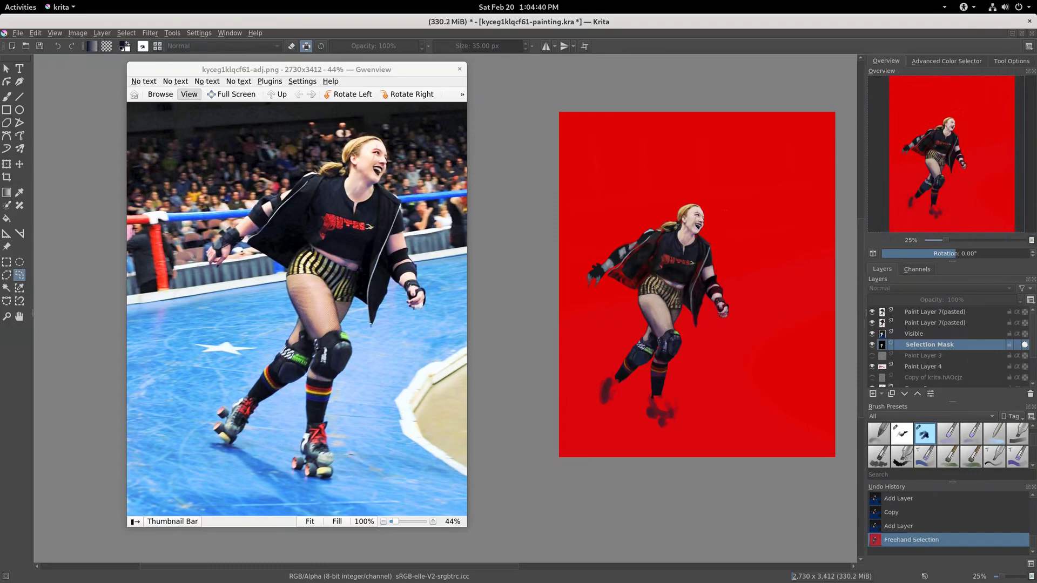
mouse_move(639, 290)
left_mouse_down()
mouse_move(611, 277)
mouse_move(638, 249)
mouse_move(663, 243)
mouse_move(672, 273)
mouse_move(647, 297)
left_mouse_up()
scroll(629, 281, "up", 5)
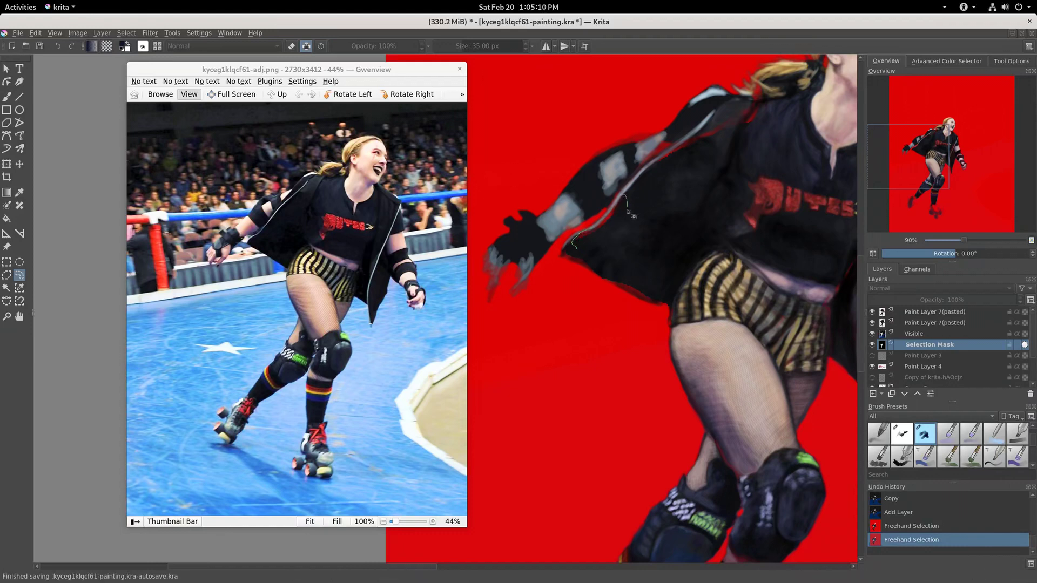
left_click(576, 251)
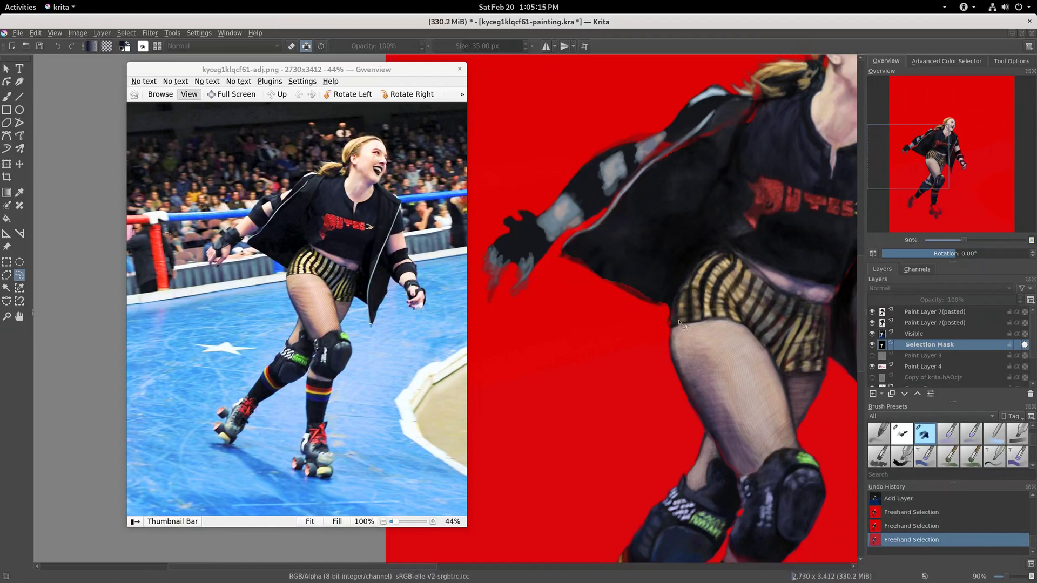
left_click_drag(677, 322, 561, 257)
left_click_drag(581, 250, 583, 251)
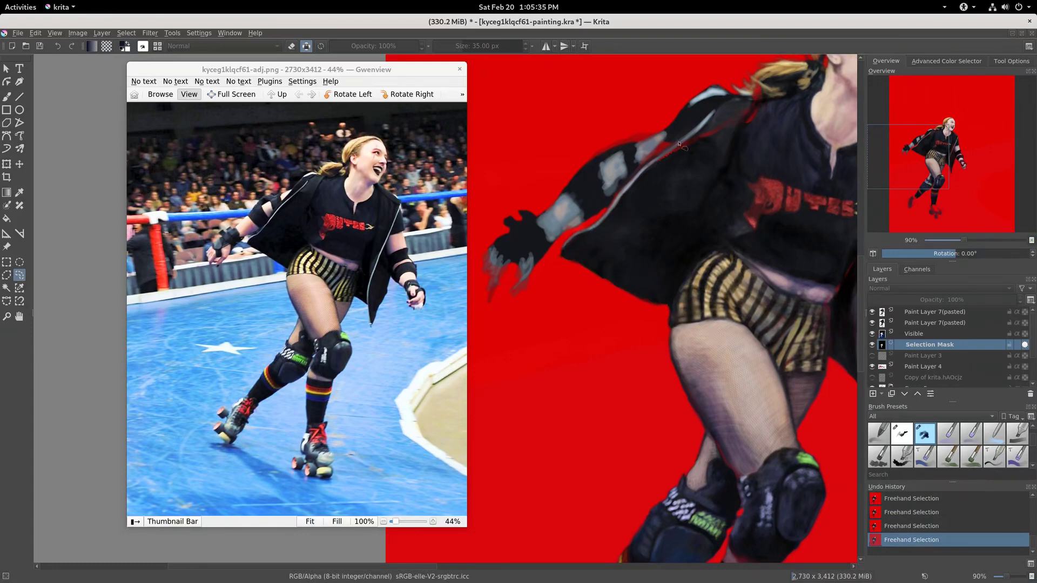
Lasso around the jacket shoulder, then start tracing along the chin and jaw
mouse_move(642, 205)
left_mouse_down()
mouse_move(634, 185)
mouse_move(755, 83)
left_mouse_up()
left_click_drag(755, 83, 772, 126)
left_click_drag(808, 234, 647, 366)
mouse_move(703, 242)
left_mouse_down()
mouse_move(727, 193)
mouse_move(639, 174)
left_mouse_up()
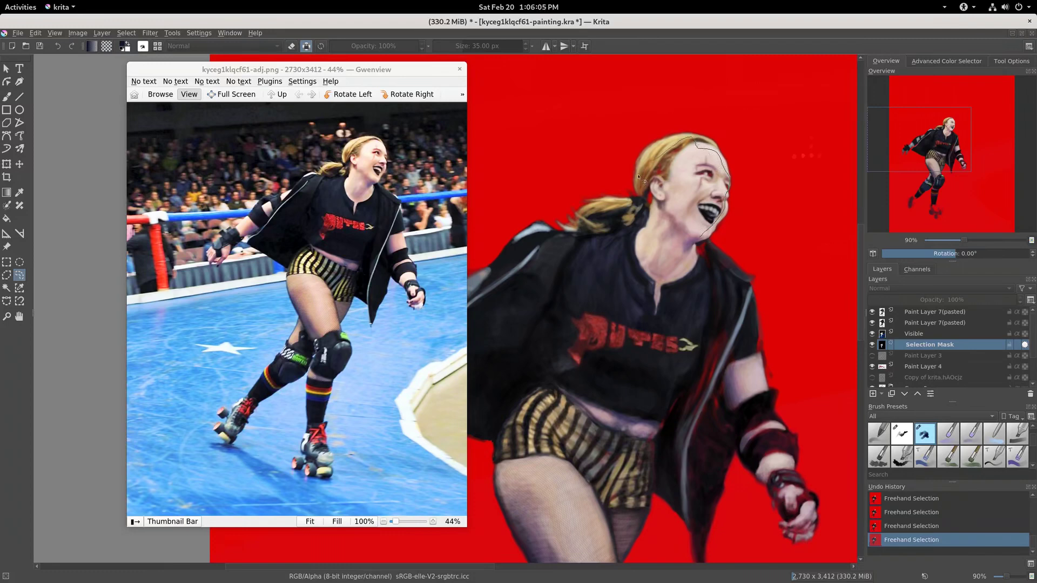
Close the lasso around the head and neck, then trace from thigh along the jacket edge
left_click_drag(640, 174, 691, 248)
mouse_move(691, 501)
left_mouse_down()
mouse_move(576, 341)
mouse_move(621, 275)
mouse_move(636, 188)
mouse_move(546, 254)
mouse_move(577, 334)
left_mouse_up()
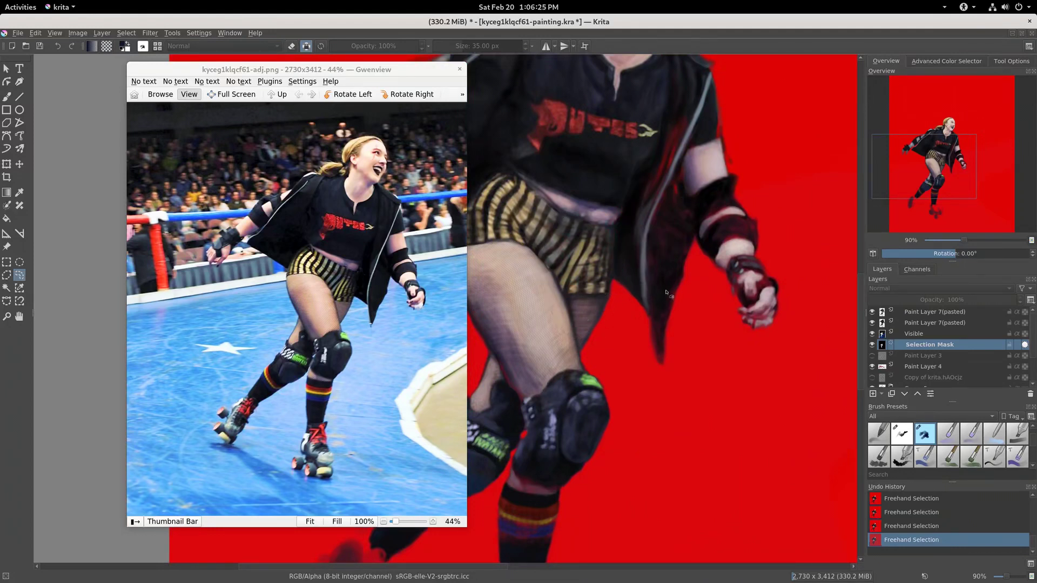
mouse_move(629, 254)
left_mouse_down()
mouse_move(670, 116)
mouse_move(701, 126)
mouse_move(695, 246)
mouse_move(660, 367)
mouse_move(629, 259)
left_mouse_up()
mouse_move(675, 374)
left_mouse_down()
mouse_move(664, 372)
mouse_move(637, 306)
left_mouse_up()
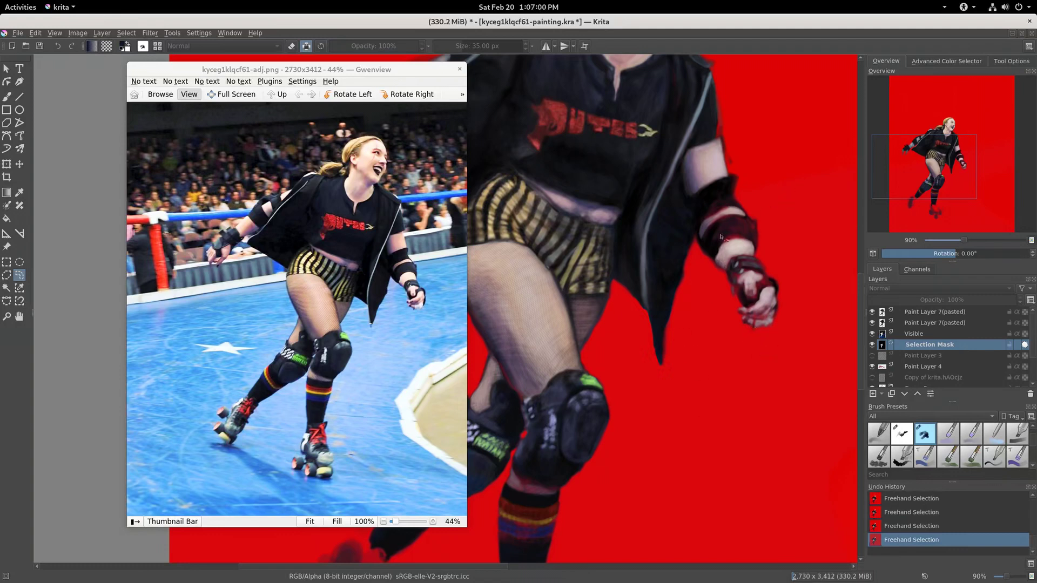
mouse_move(708, 99)
left_mouse_down()
mouse_move(777, 302)
mouse_move(776, 324)
mouse_move(763, 329)
mouse_move(745, 321)
mouse_move(698, 227)
mouse_move(710, 108)
left_mouse_up()
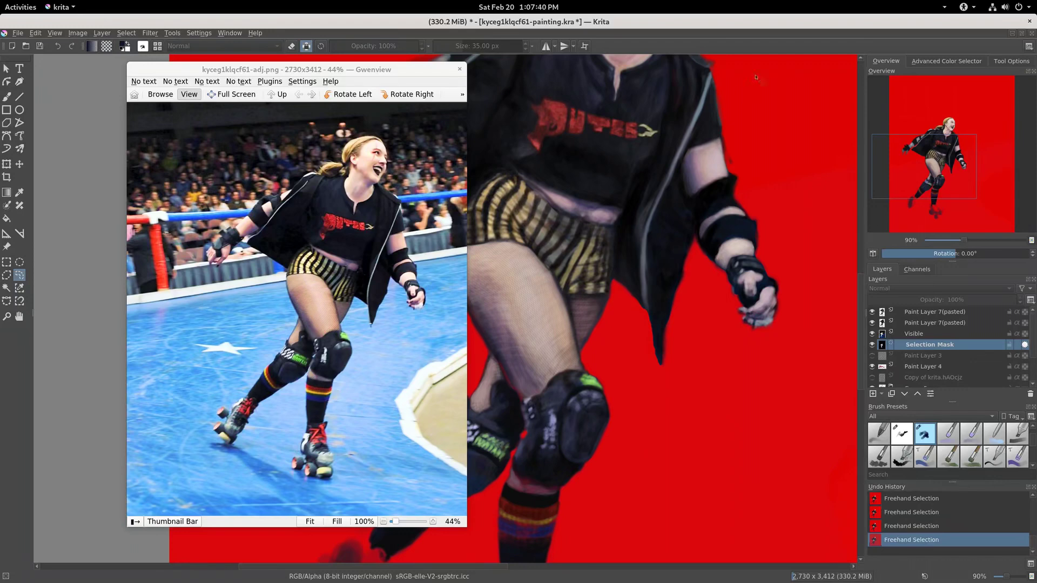
Refine the selection along the arm, the jacket up to the collar, and the knee pad
mouse_move(752, 172)
left_mouse_down()
mouse_move(723, 151)
mouse_move(734, 129)
left_mouse_up()
mouse_move(758, 243)
left_mouse_down()
mouse_move(767, 259)
mouse_move(719, 262)
mouse_move(747, 286)
left_mouse_up()
scroll(767, 259, "up", 3)
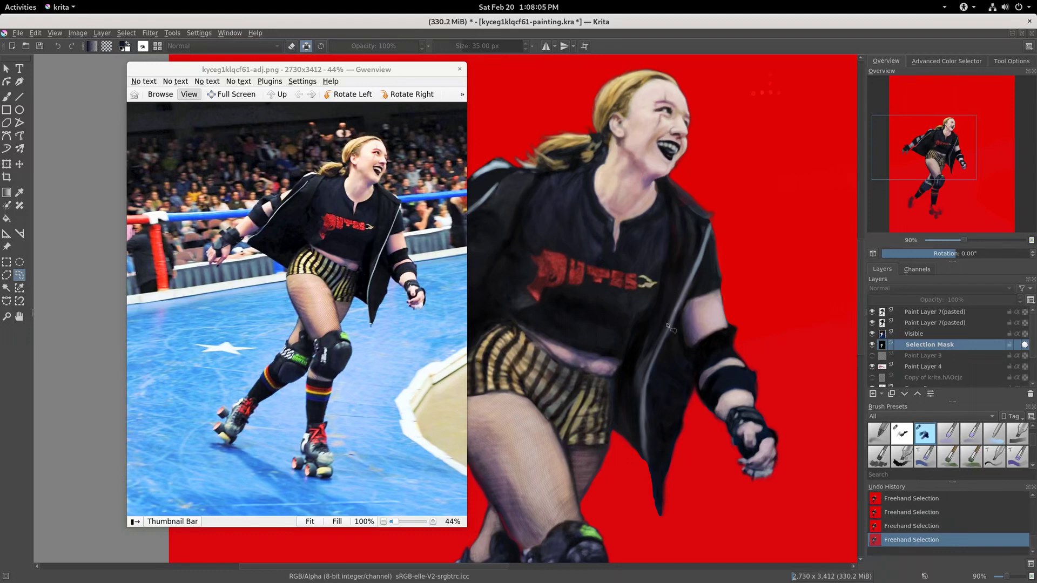
left_click_drag(691, 244, 693, 282)
scroll(638, 380, "down", 5)
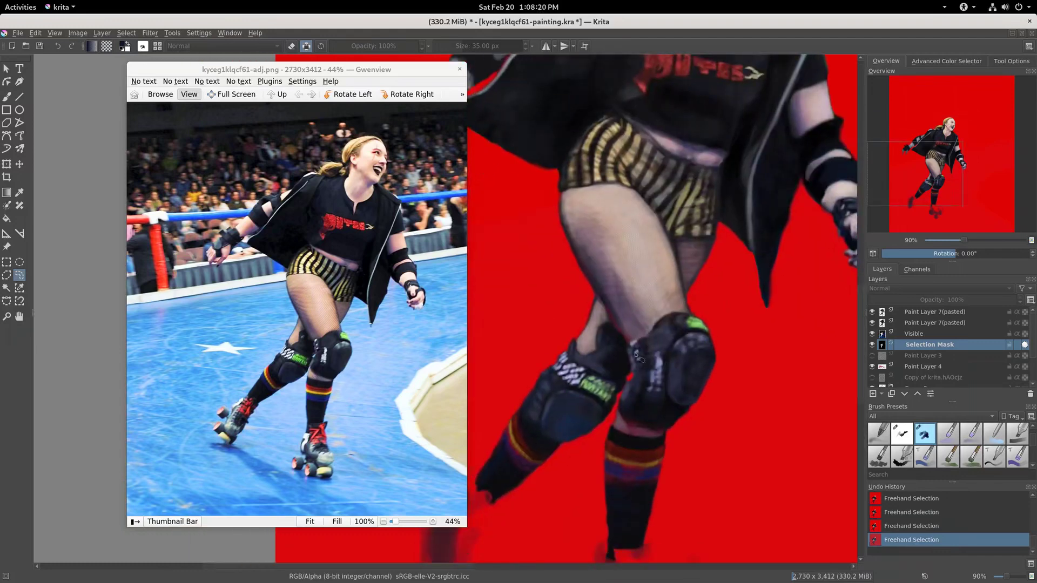
left_click_drag(603, 291, 637, 350)
scroll(981, 366, "down", 2)
Copy the selected skater, paste it twice, and merge the two pasted copies into one layer
left_click(938, 382)
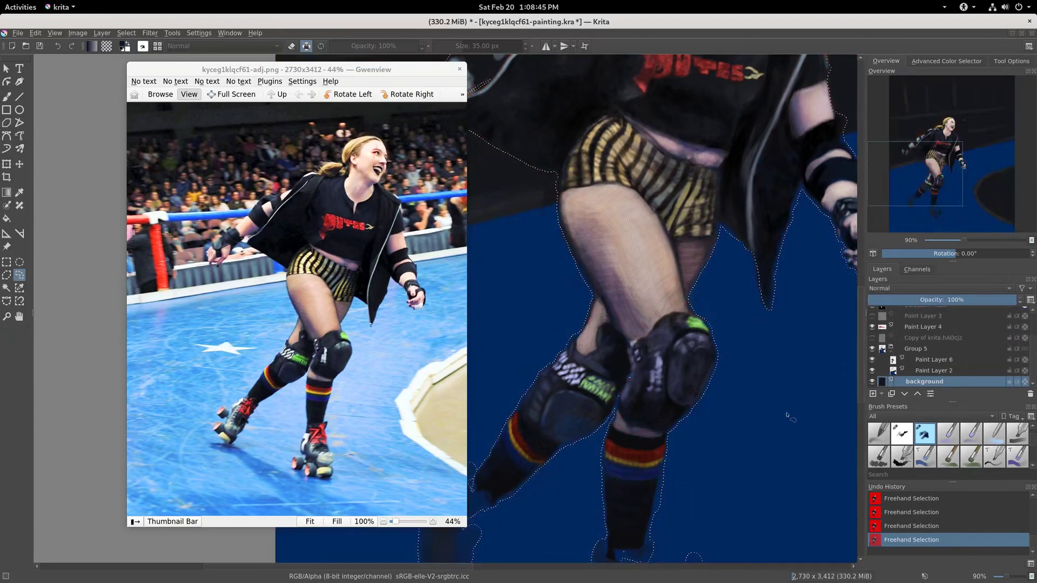
key("ctrl+c")
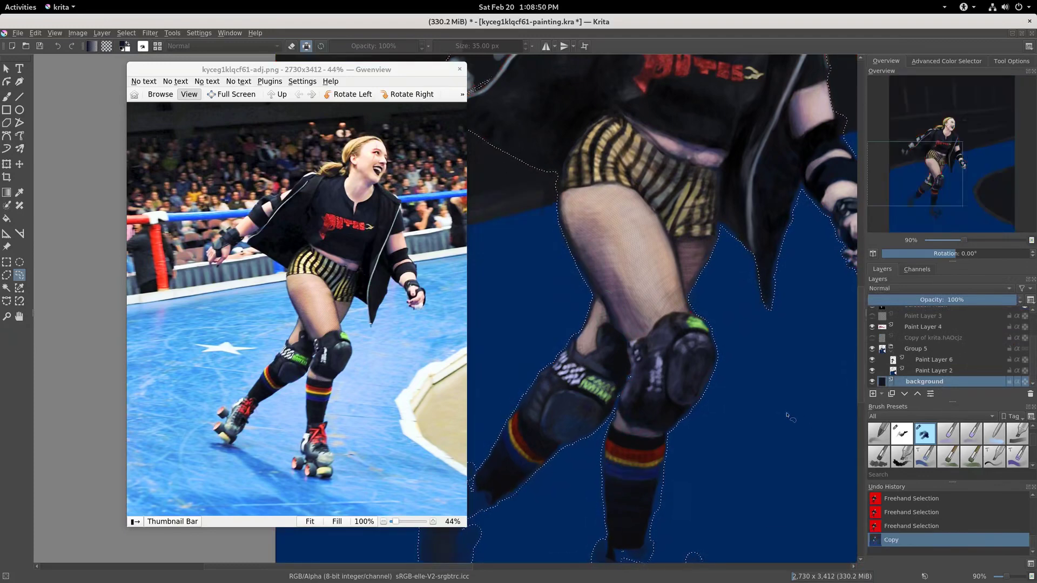
key("ctrl+v")
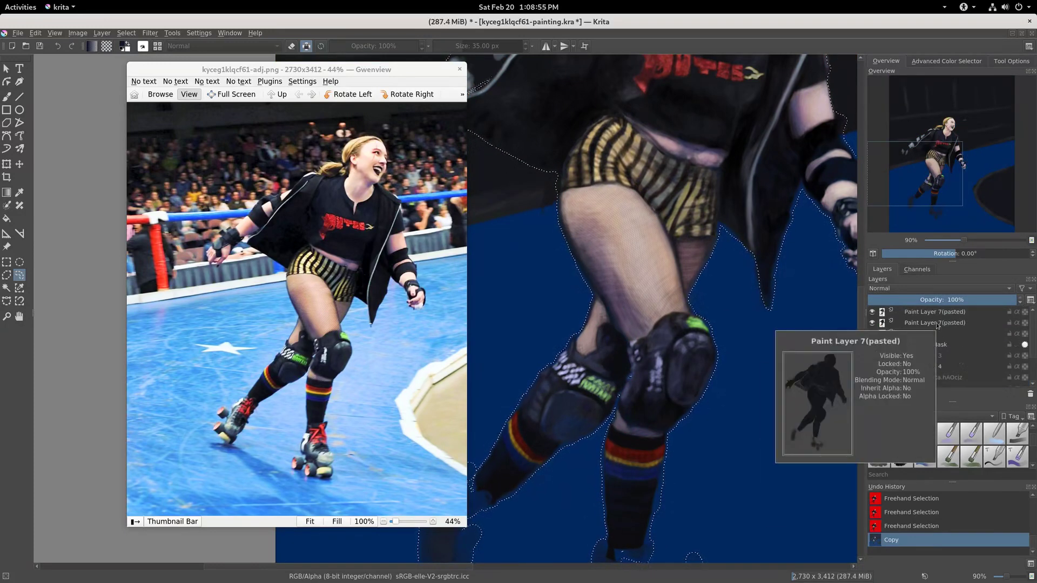
key("ctrl+v")
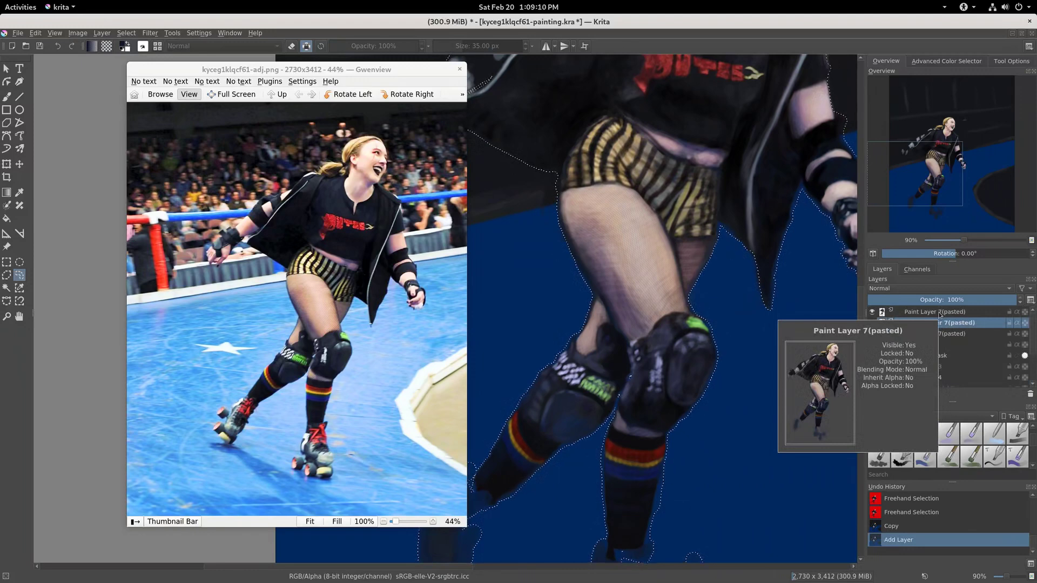
left_click(939, 313)
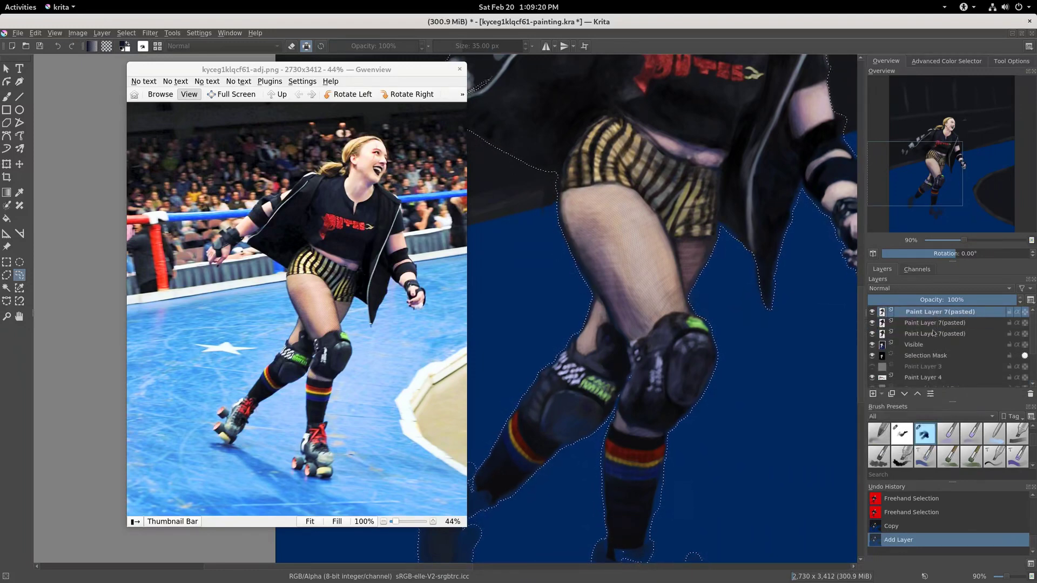
key("ctrl+e")
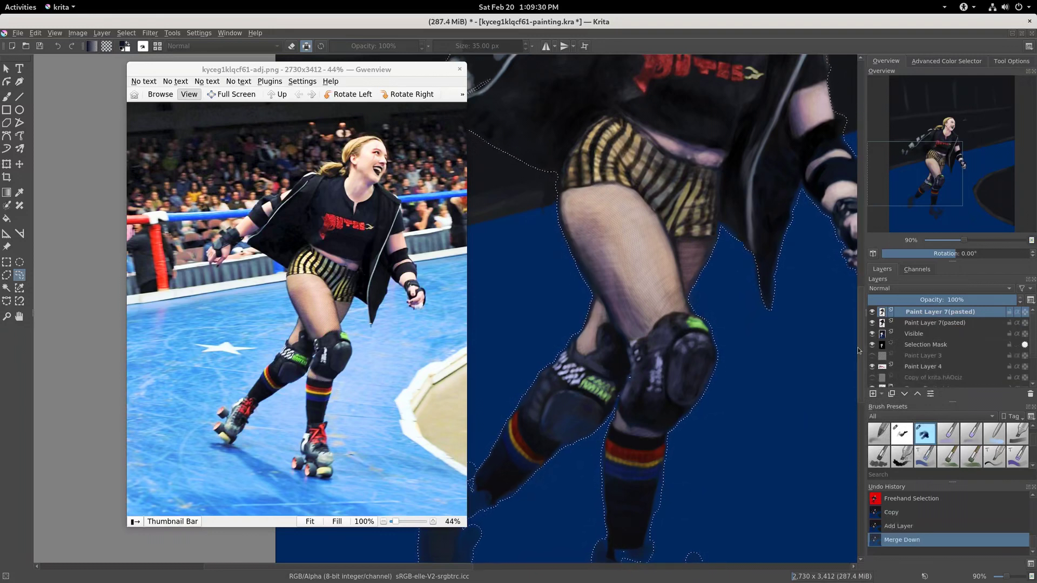
key("ctrl+e")
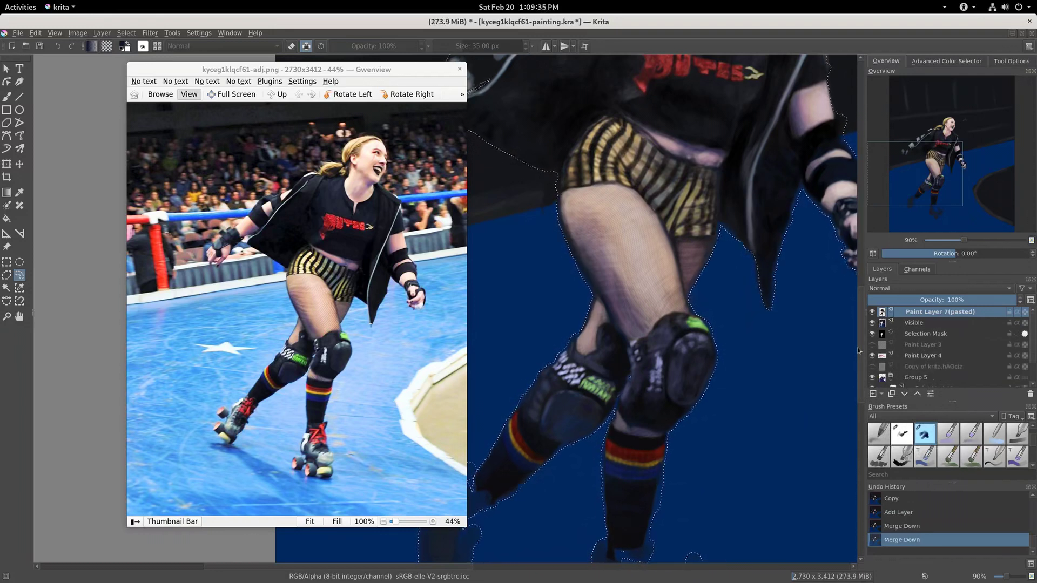
Delete the selection mask and the leftover layer, and hide the background layer
left_click(929, 333)
left_click(1030, 396)
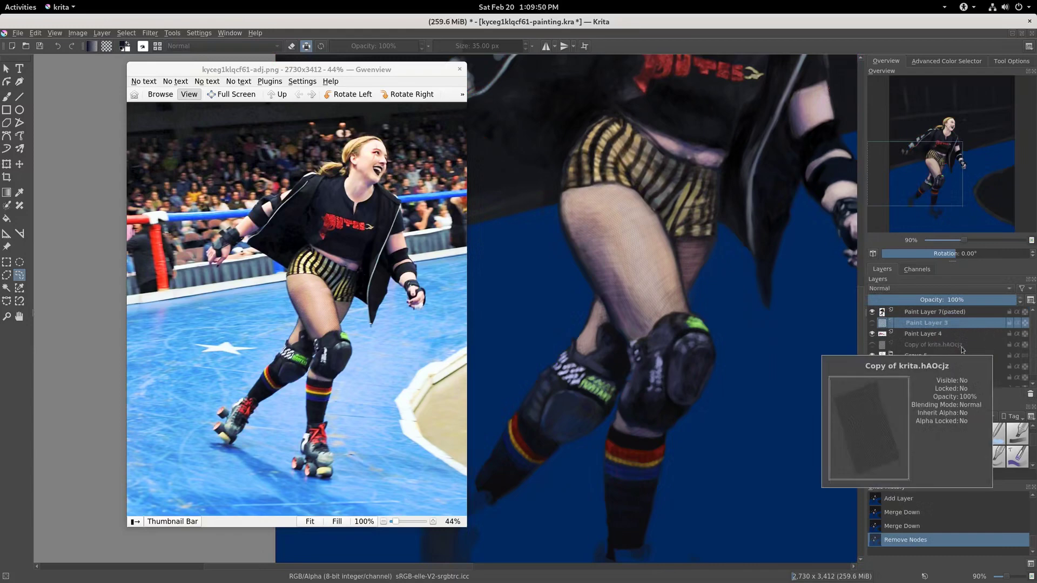
key("shift+Delete")
left_click(872, 381)
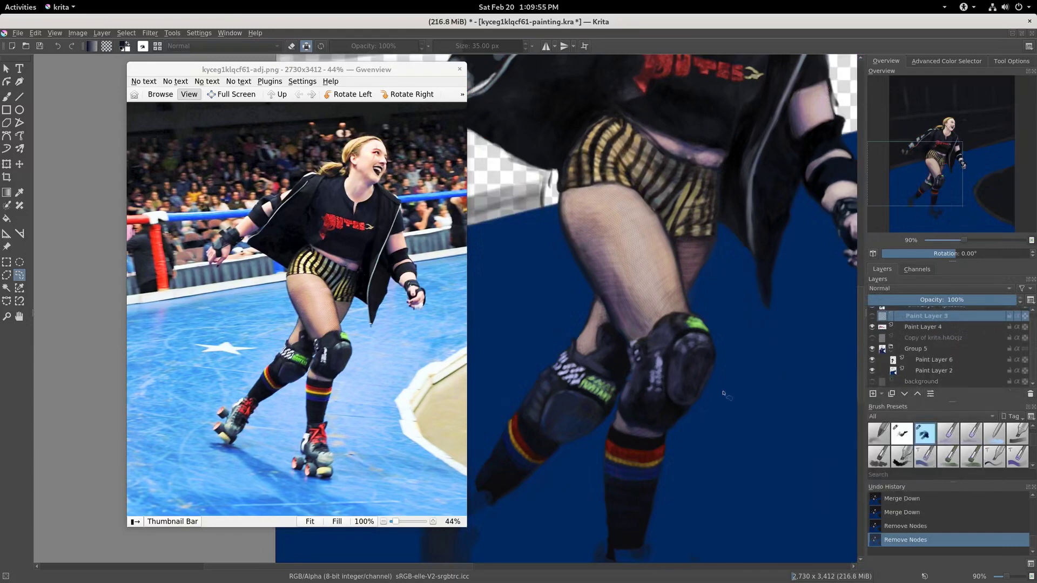
Hide the blue track layer (Paint Layer 2) so the whole skater shows on transparency
scroll(757, 259, "down", 3)
scroll(756, 260, "up", 3)
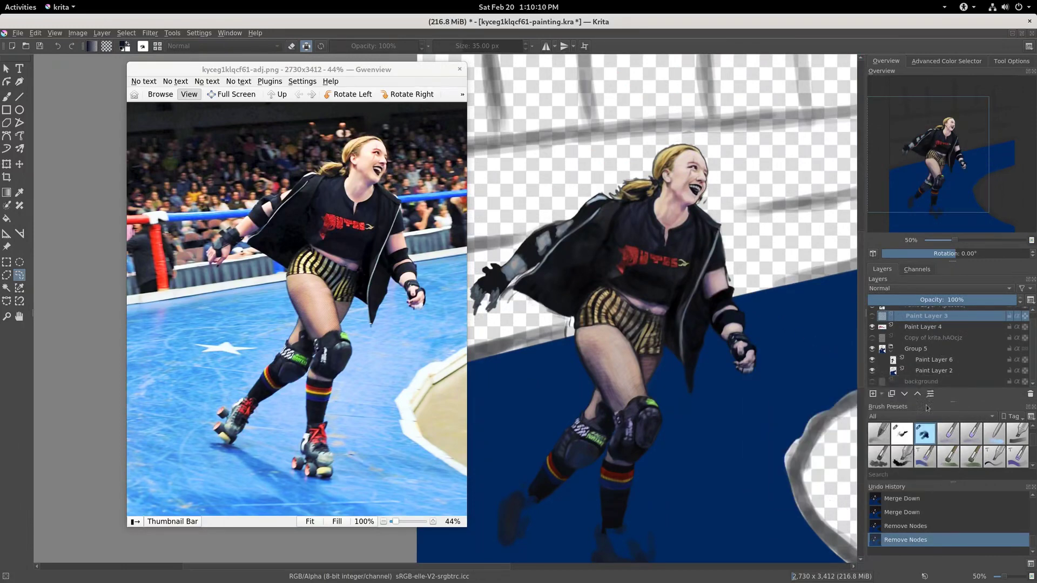
left_click(871, 370)
left_click_drag(734, 446, 752, 374)
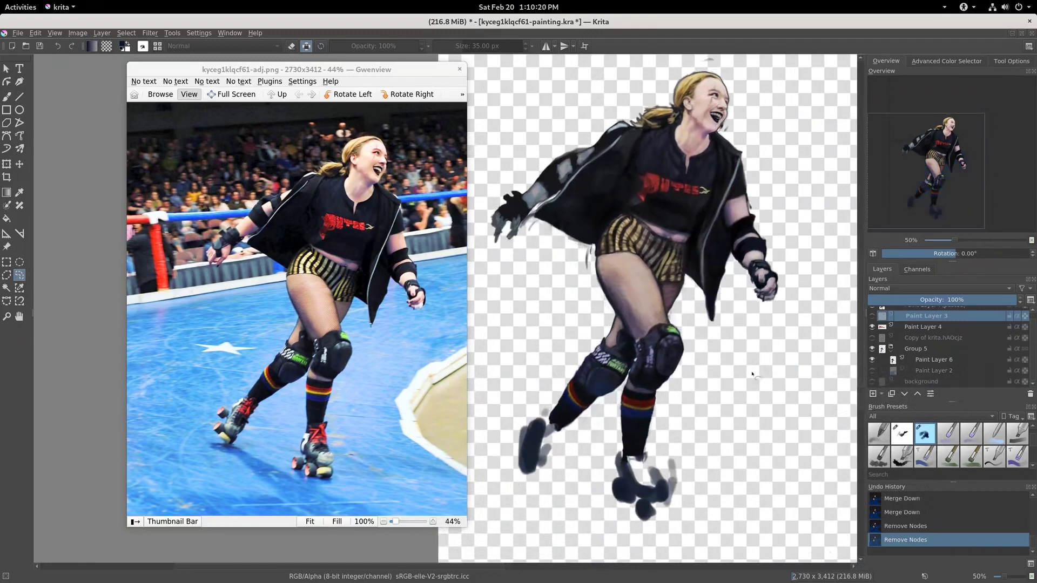
Lower the pasted figure layer below Paint Layer 4 and start lifting midtones with curves
scroll(954, 341, "up", 1)
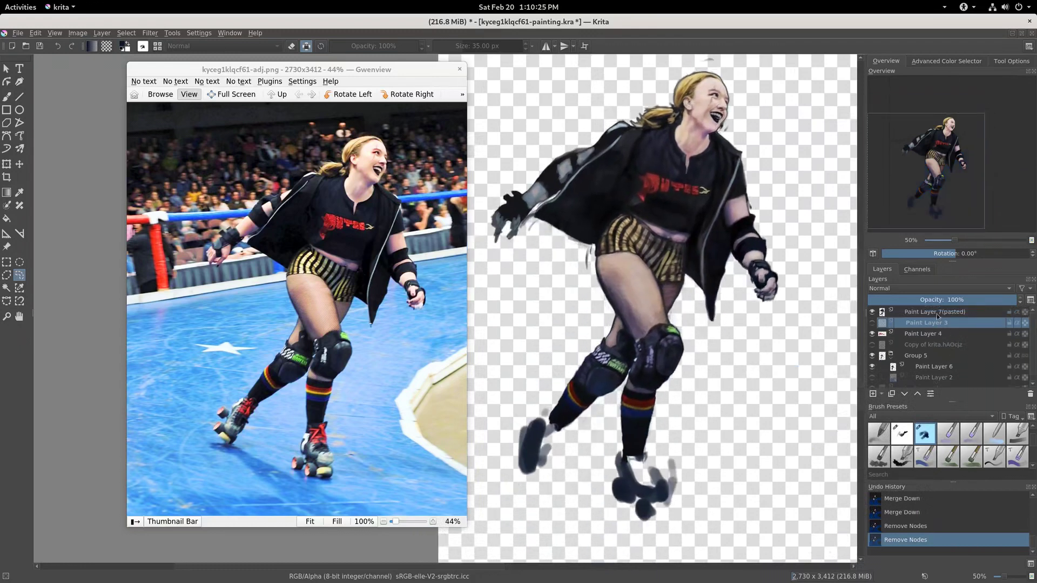
left_click(936, 313)
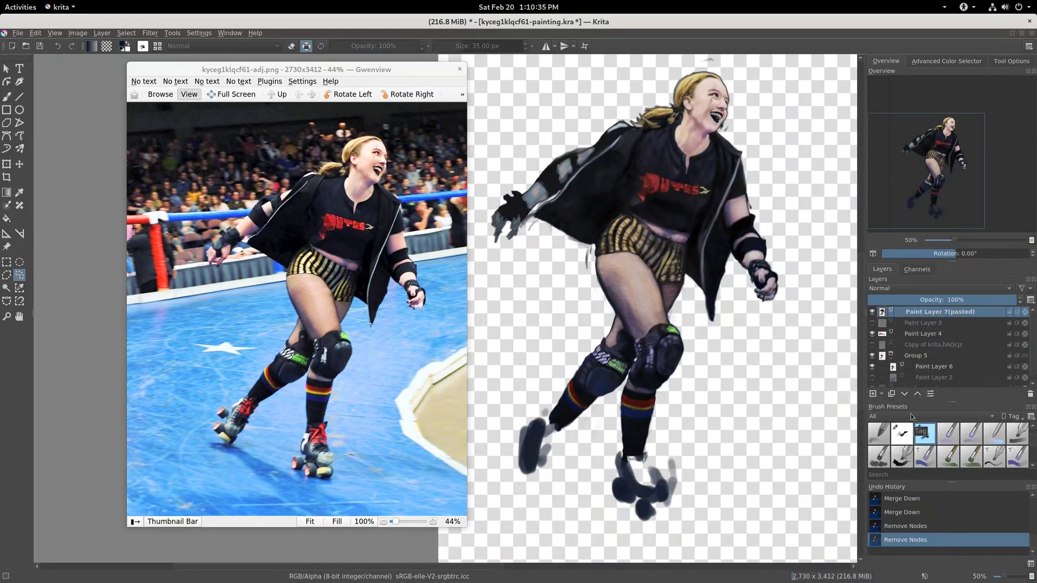
left_click(905, 394)
left_click(915, 327)
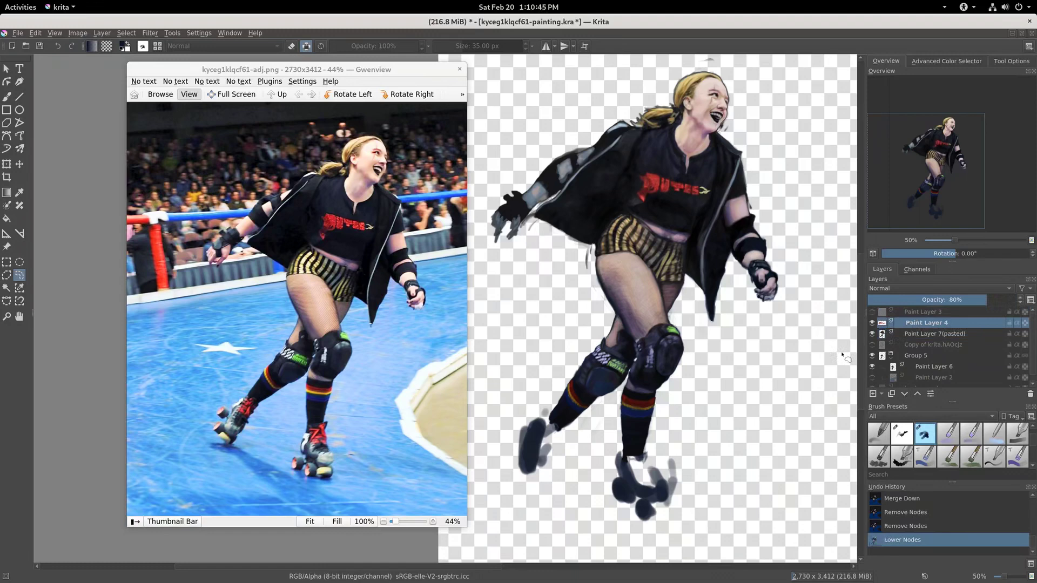
key("ctrl+m")
left_click_drag(934, 286, 935, 277)
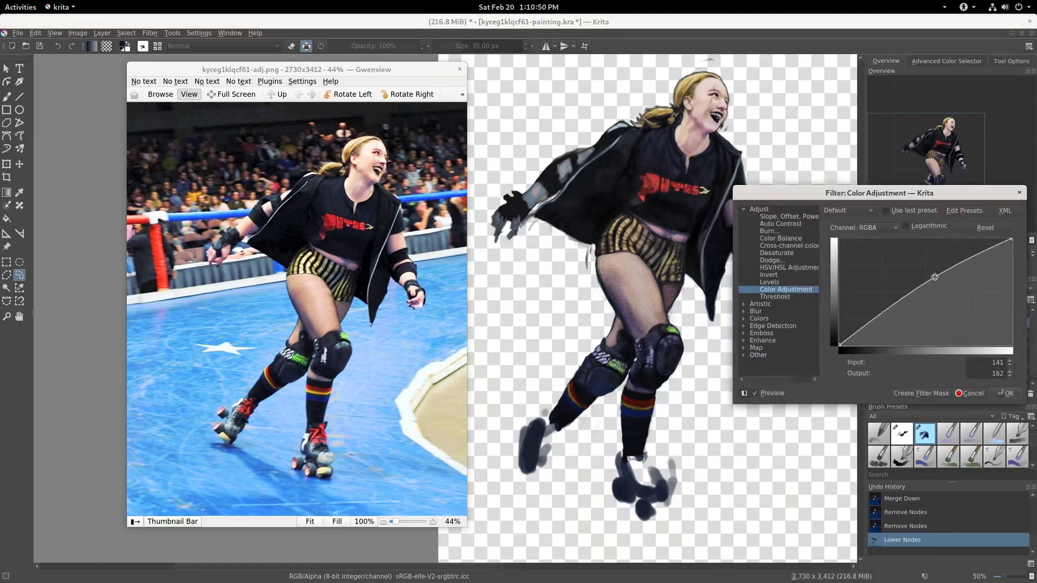
Apply an S-shaped RGB curve and a boosted red-channel curve to Paint Layer 4
left_click_drag(900, 305, 895, 309)
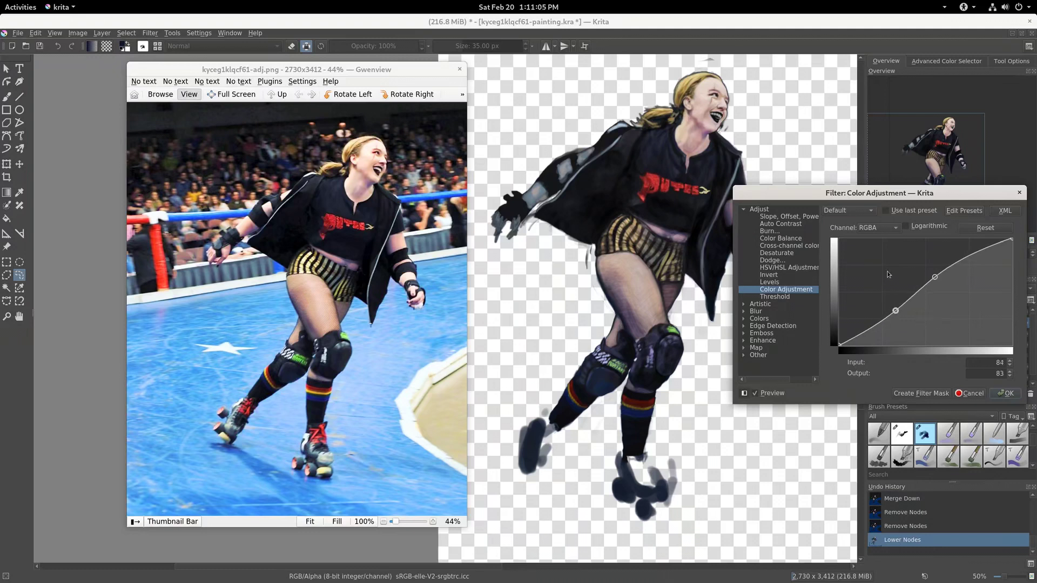
left_click(891, 227)
left_click_drag(907, 307, 905, 298)
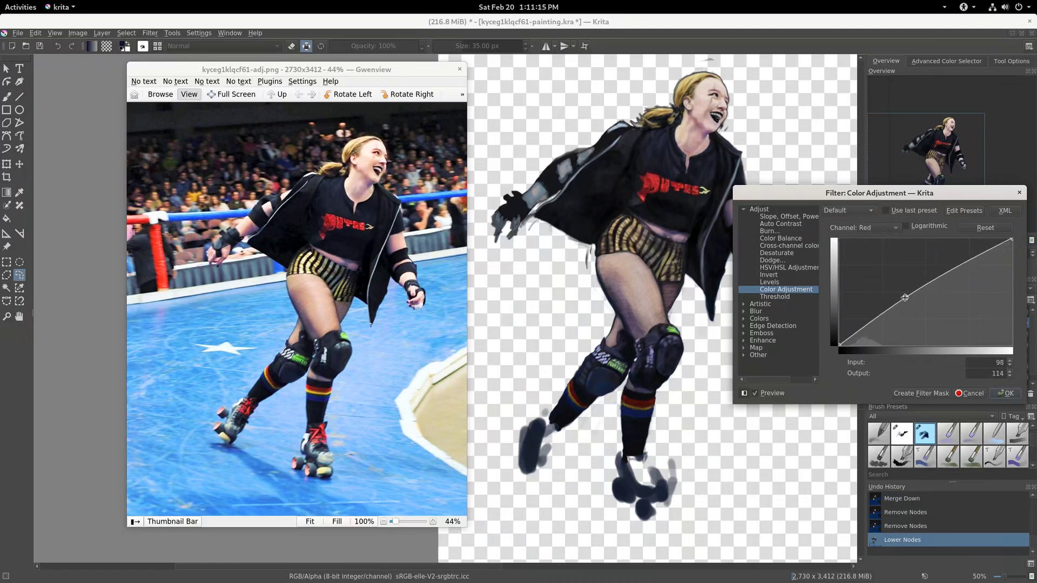
left_click_drag(908, 307, 965, 256)
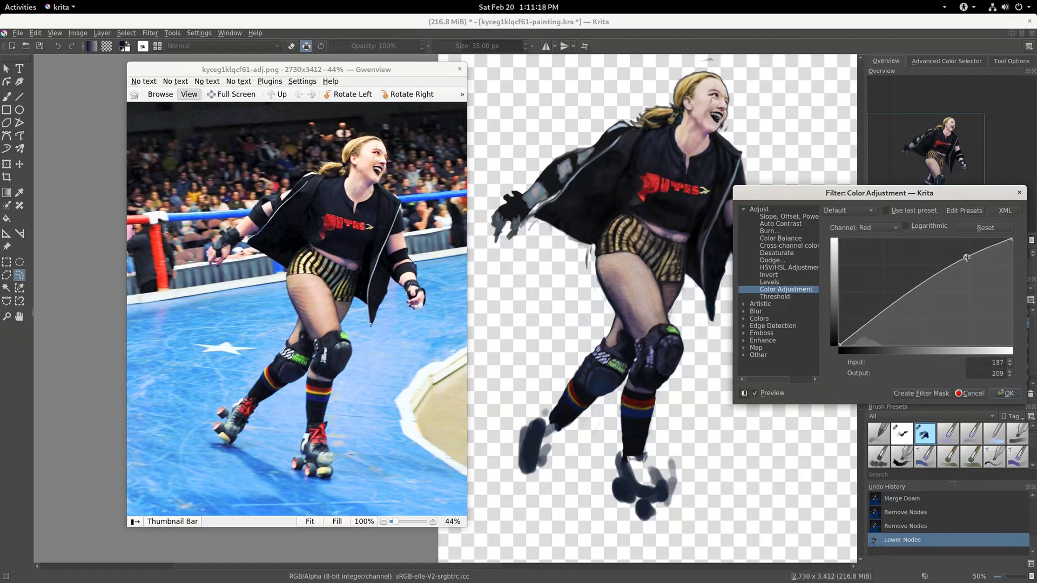
left_click(893, 309)
left_click_drag(893, 309, 892, 311)
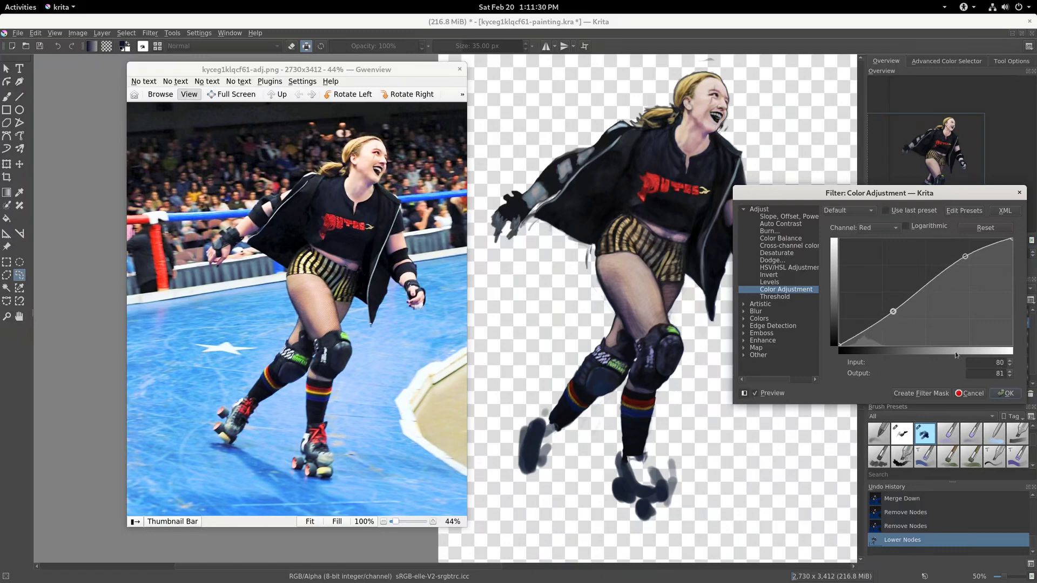
left_click(1005, 393)
Set Paint Layer 4 to 60% opacity and merge it down into the pasted figure
left_click(872, 323)
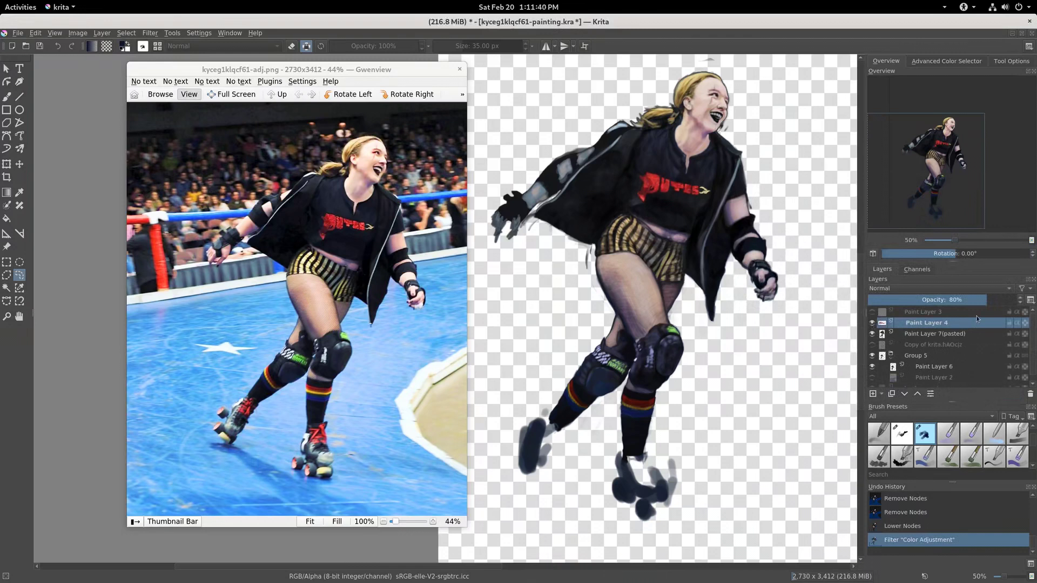
left_click(957, 299)
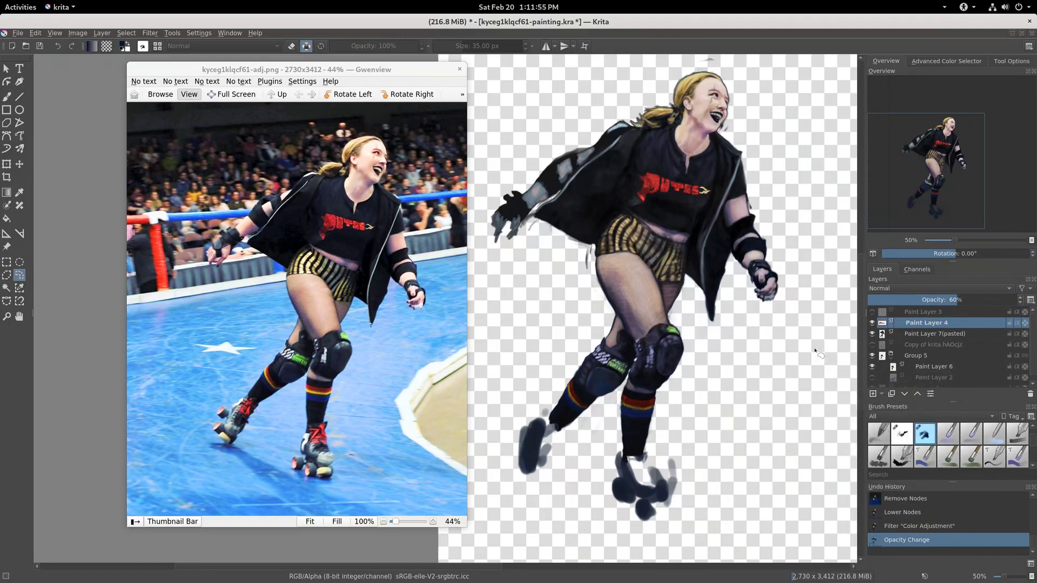
key("ctrl+e")
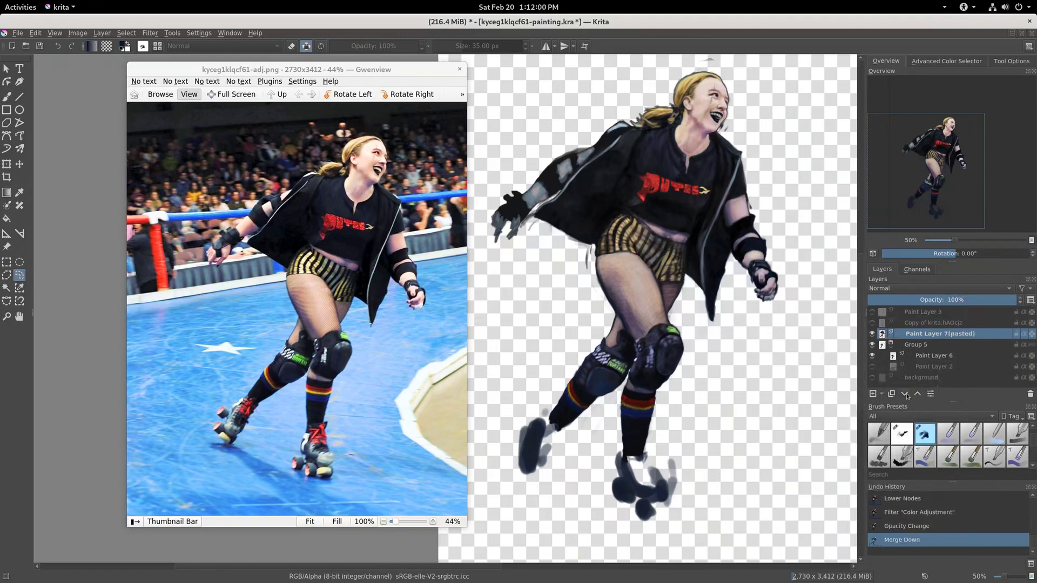
Move the pasted figure into Group 5 and merge it down into Paint Layer 6
left_click(904, 394)
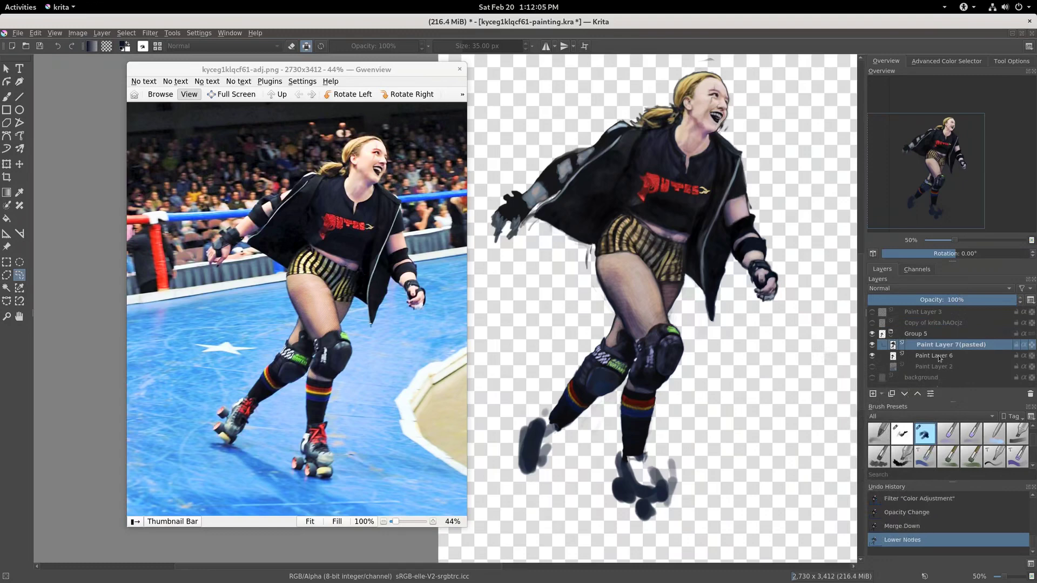
left_click(872, 345)
left_click(872, 345)
key("ctrl+e")
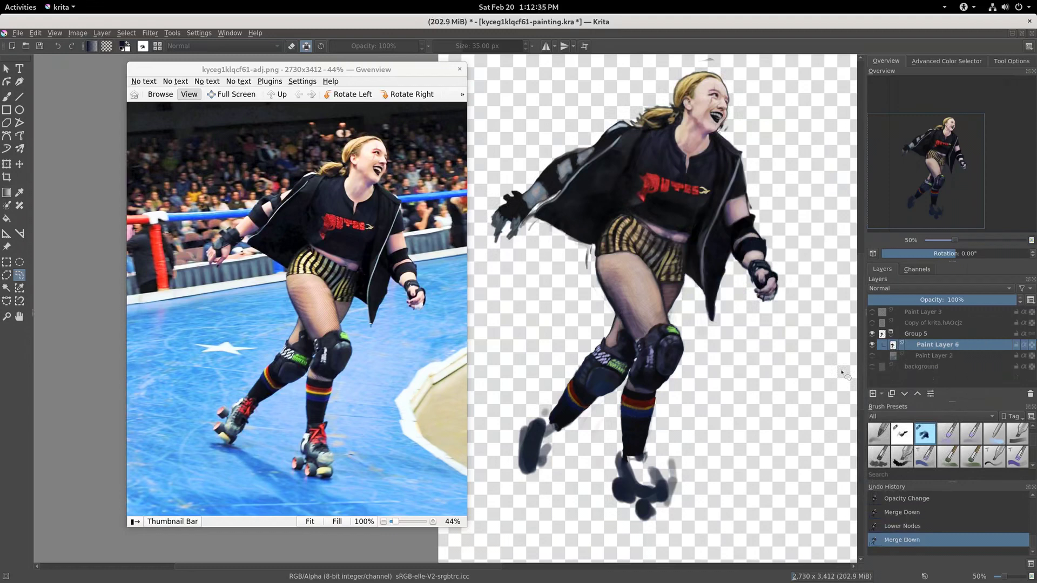
key("b")
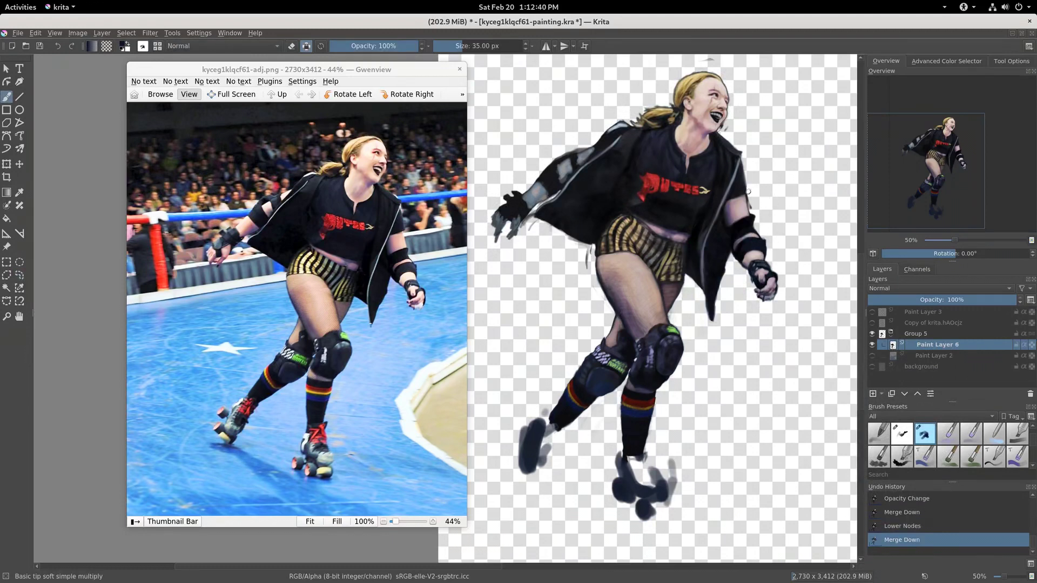
Turn off alpha lock and erase the stray paint beside the skater's right arm
key("slash")
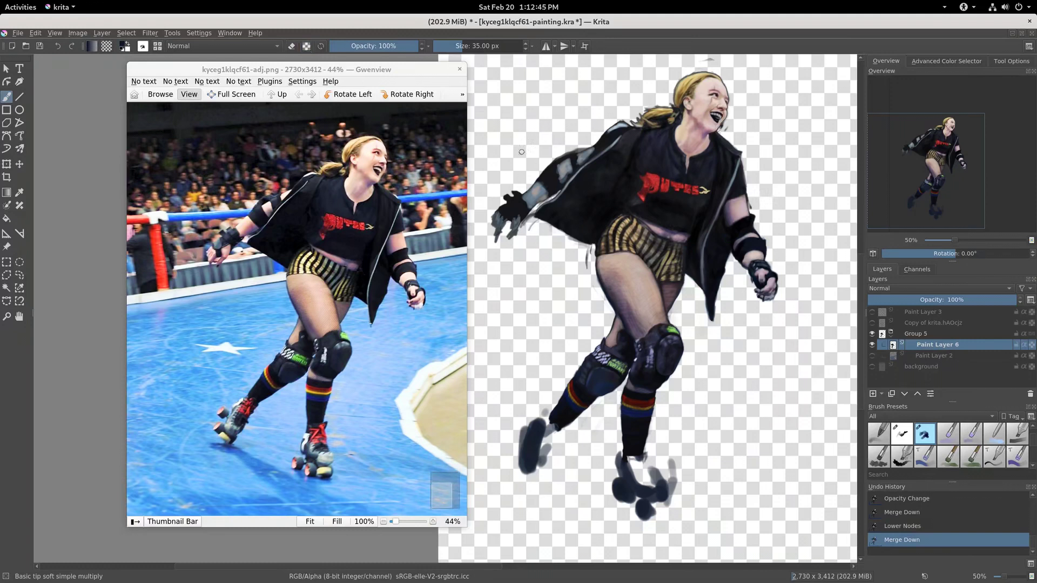
key("e")
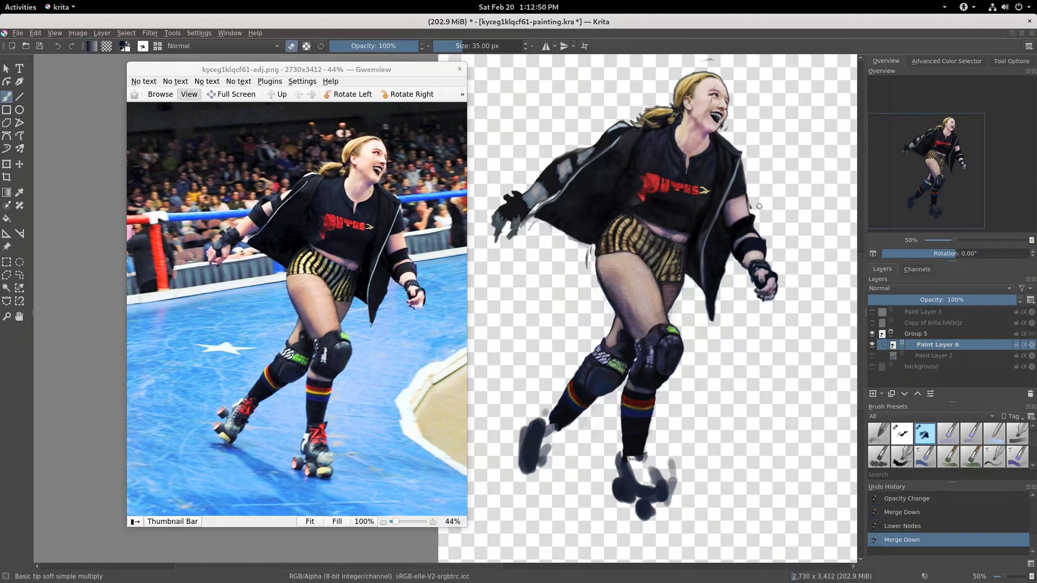
left_click(766, 214)
left_click(766, 214)
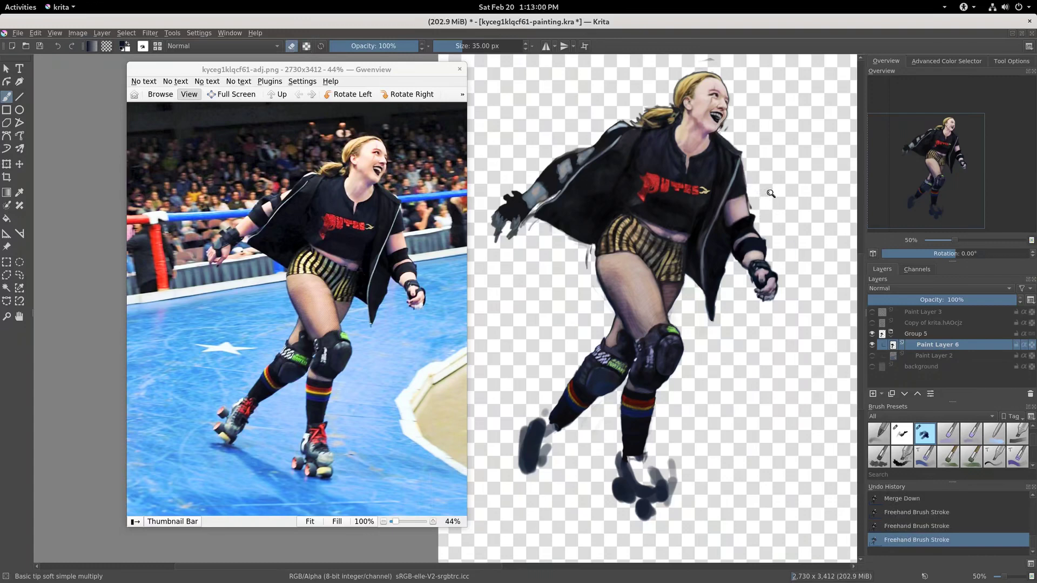
scroll(764, 197, "up", 4)
scroll(751, 221, "up", 2)
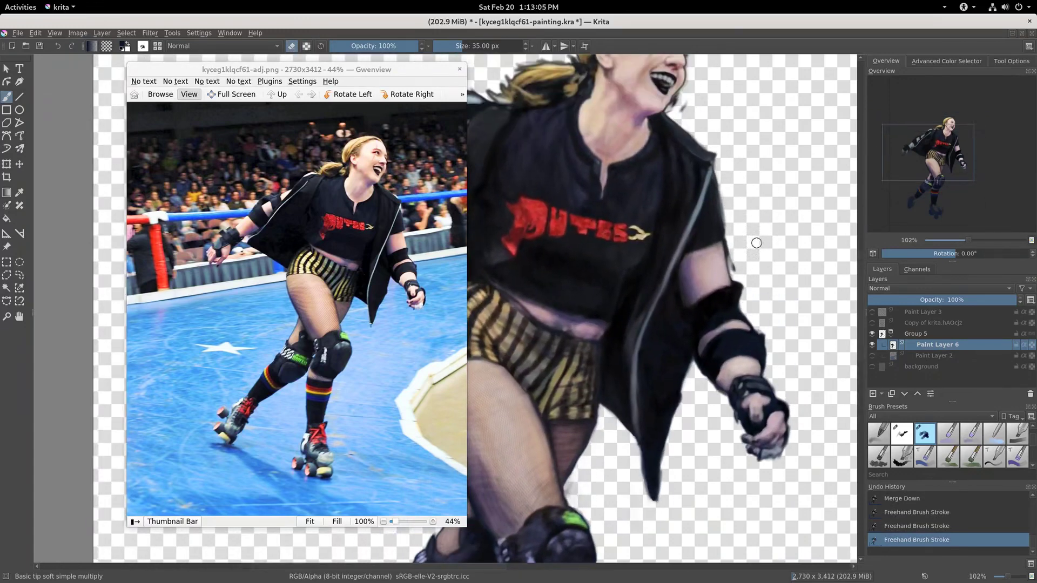
left_click_drag(733, 259, 730, 267)
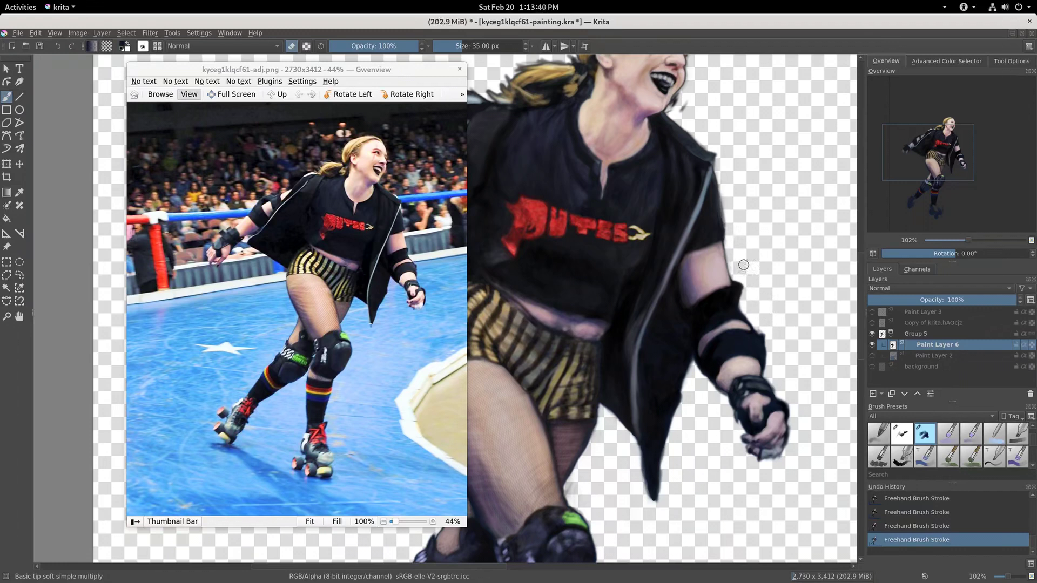
key("e")
key("e")
Erase the dark strand beside the shorts and the grey smudge above the head
scroll(681, 494, "down", 2)
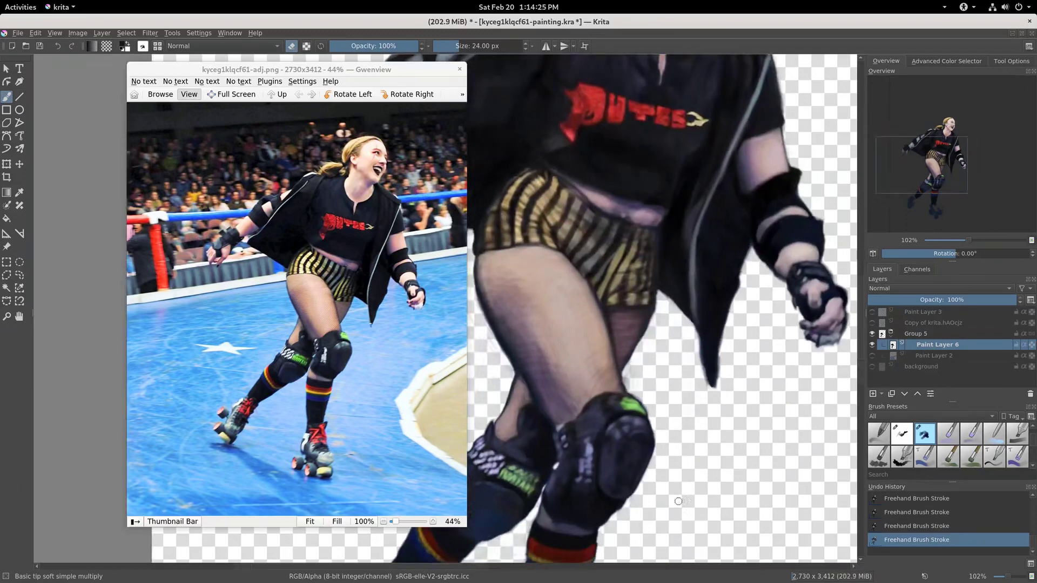
scroll(647, 410, "left", 2)
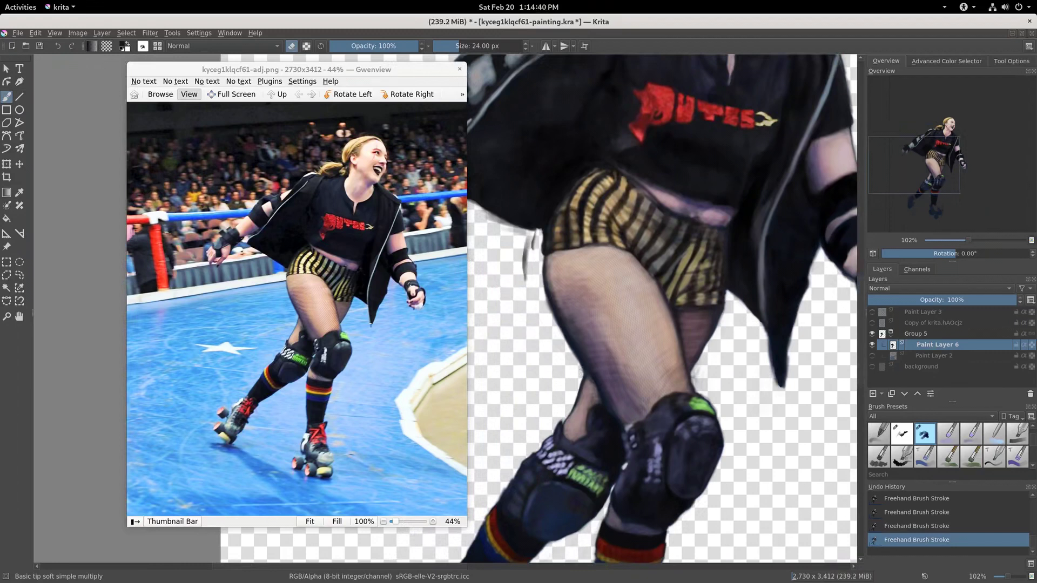
left_click_drag(528, 243, 524, 267)
left_click_drag(567, 272, 669, 304)
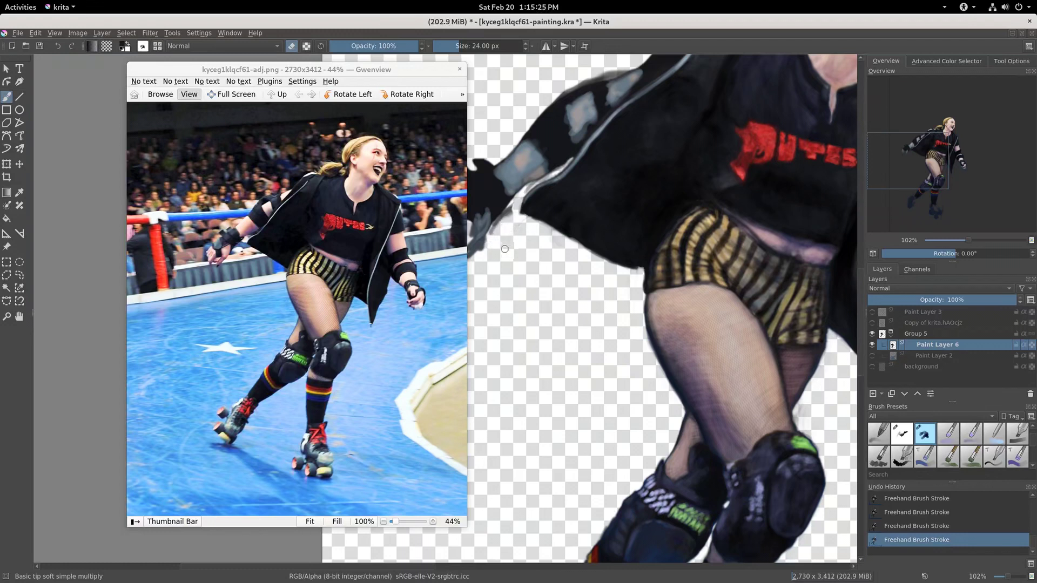
left_click_drag(504, 248, 542, 274)
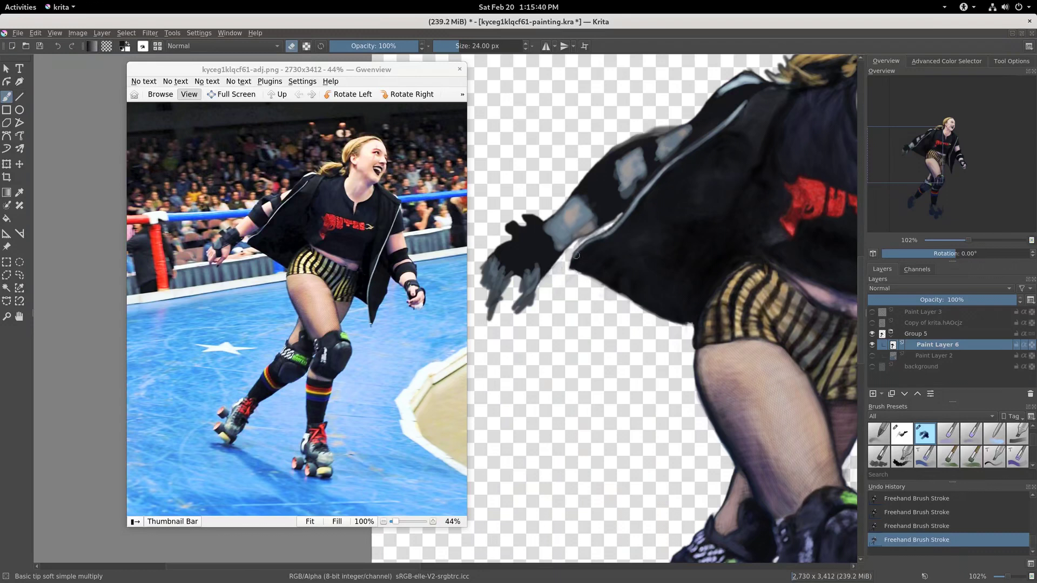
key("bracketleft")
key("bracketleft")
left_click_drag(752, 151, 590, 335)
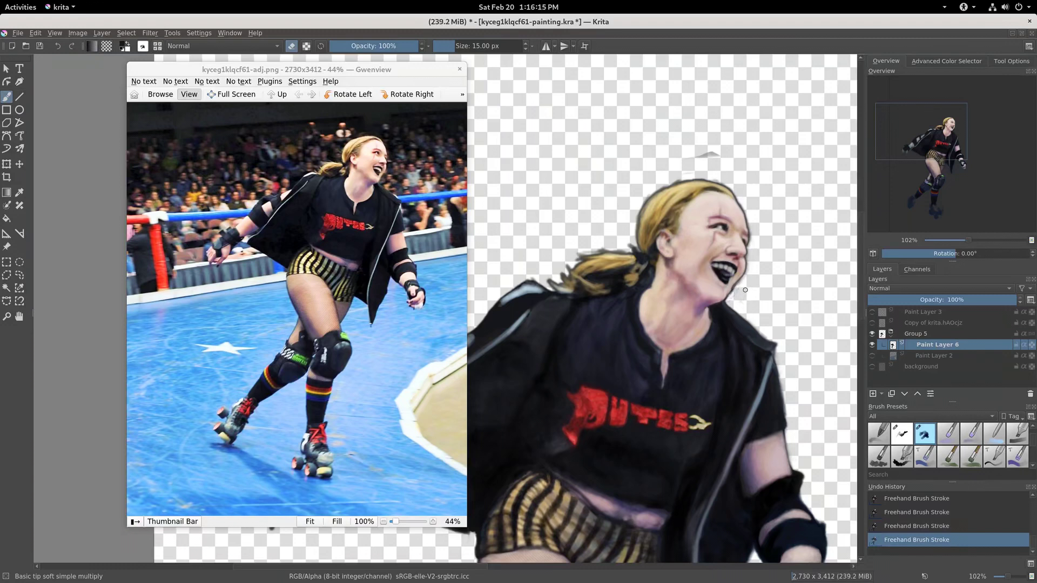
left_click_drag(718, 153, 699, 155)
key("bracketright")
key("bracketright")
key("bracketright")
scroll(630, 301, "down", 5)
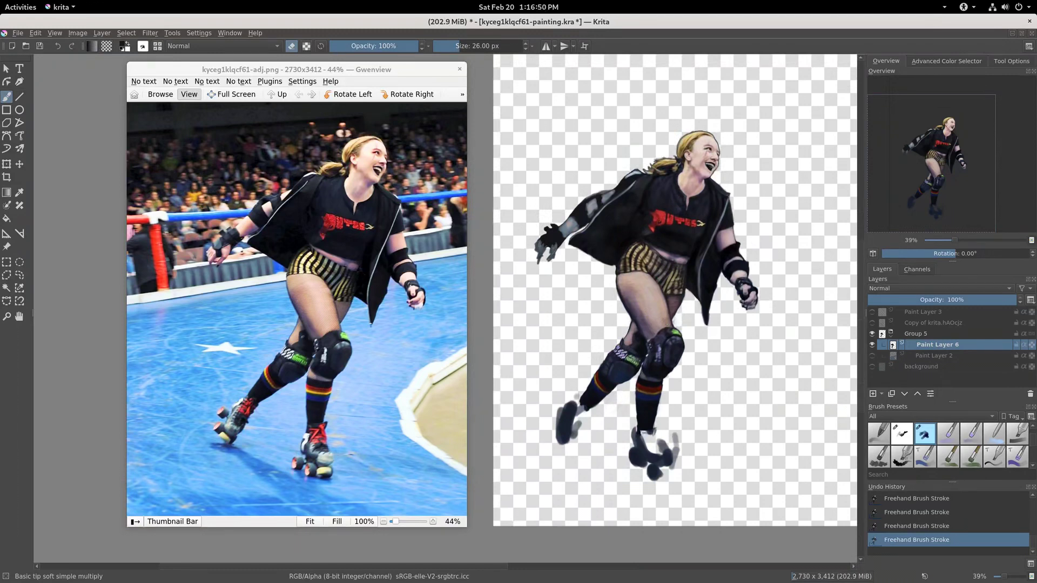
Show the blue track and dark arena layers and fit the reference photo window beside them
left_click(871, 356)
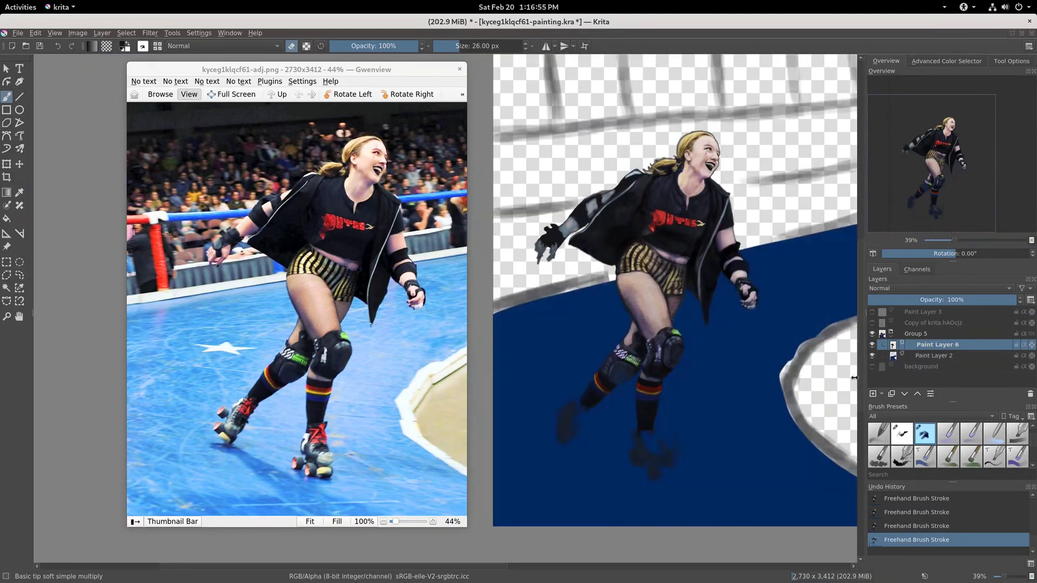
left_click(871, 366)
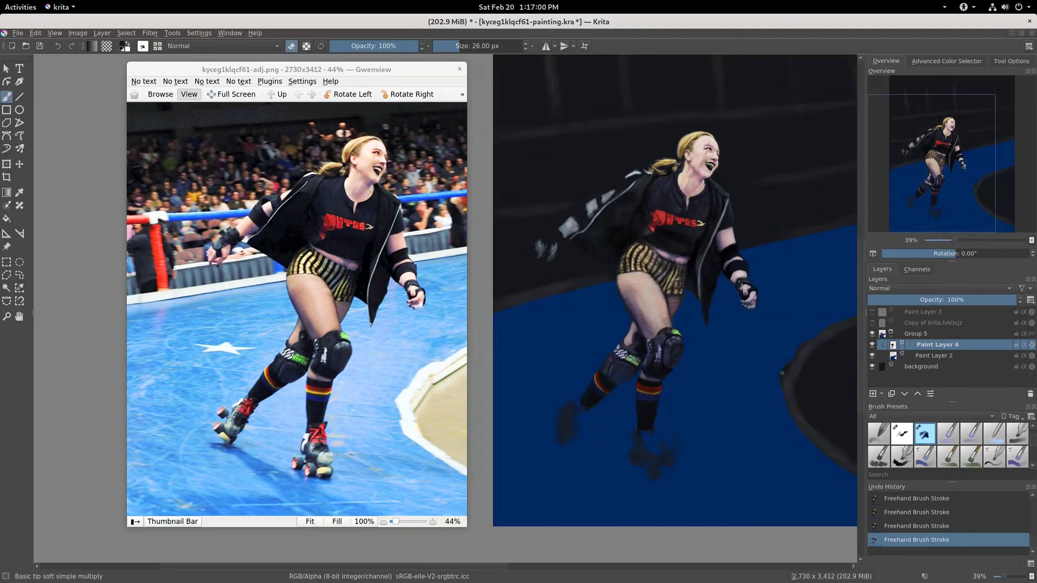
middle_click(443, 486)
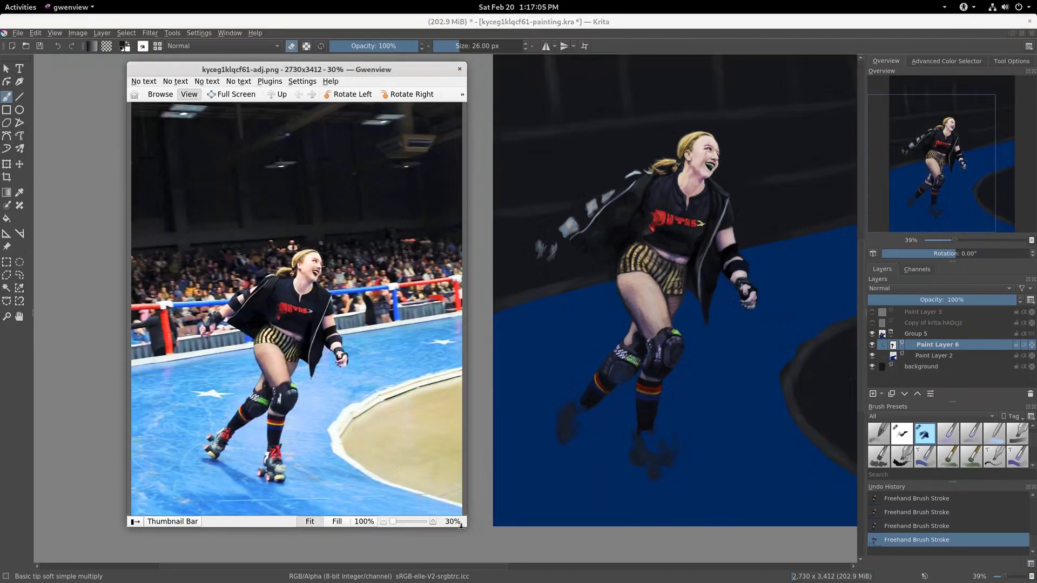
left_click_drag(461, 532, 444, 515)
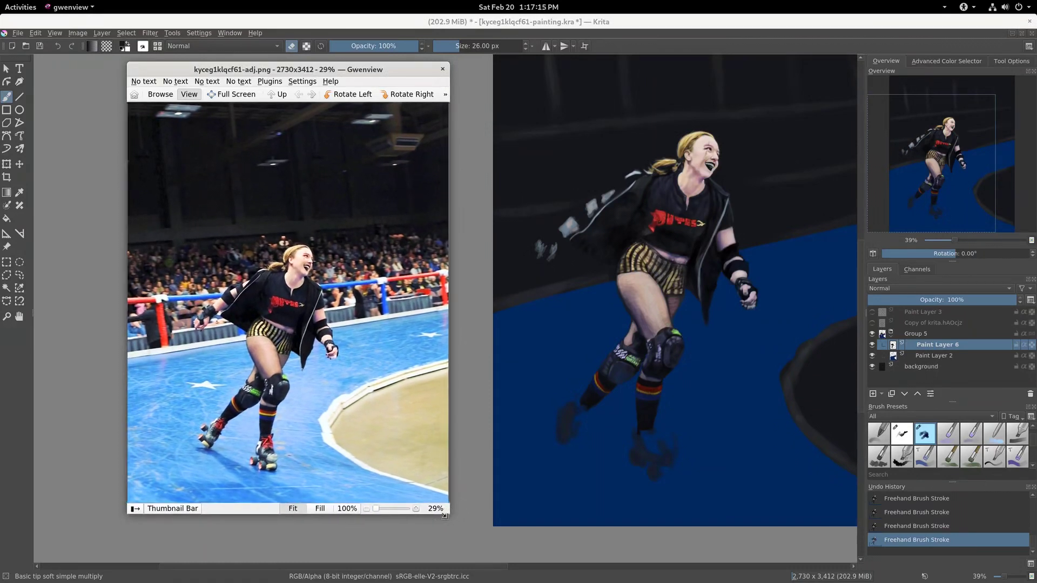
left_click_drag(444, 516, 456, 524)
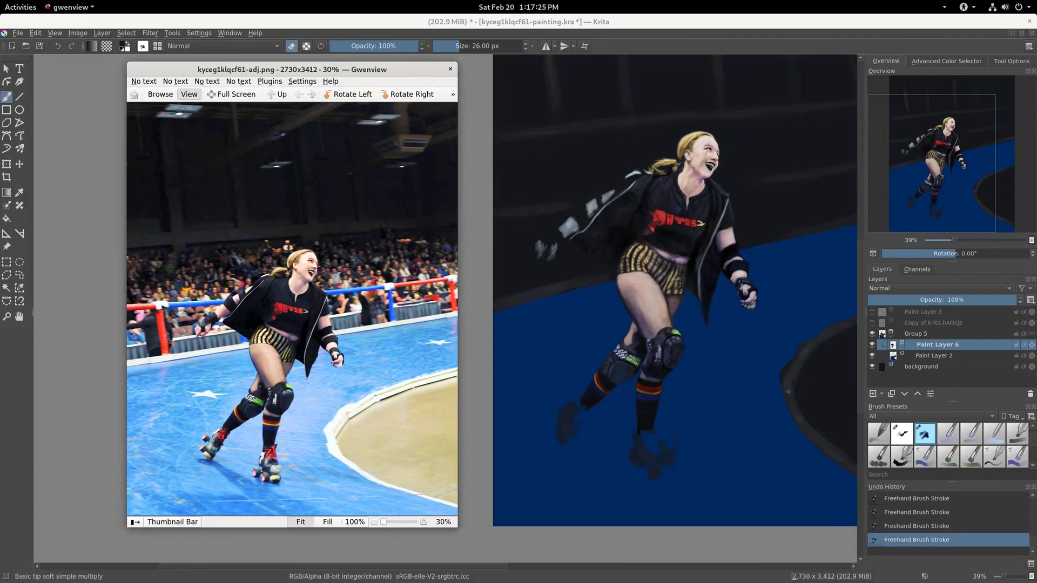
scroll(718, 389, "down", 3)
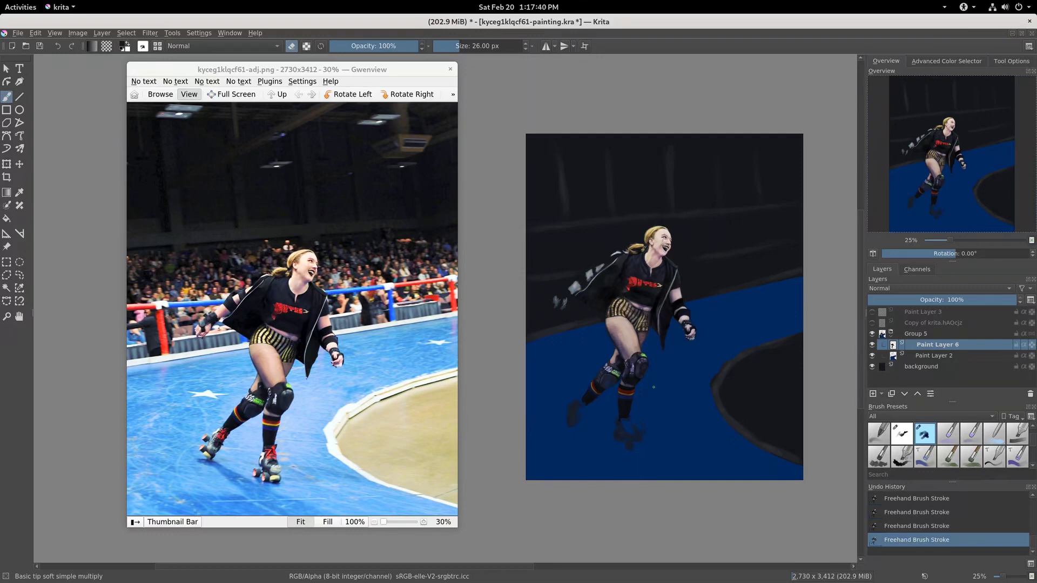
key("ctrl+t")
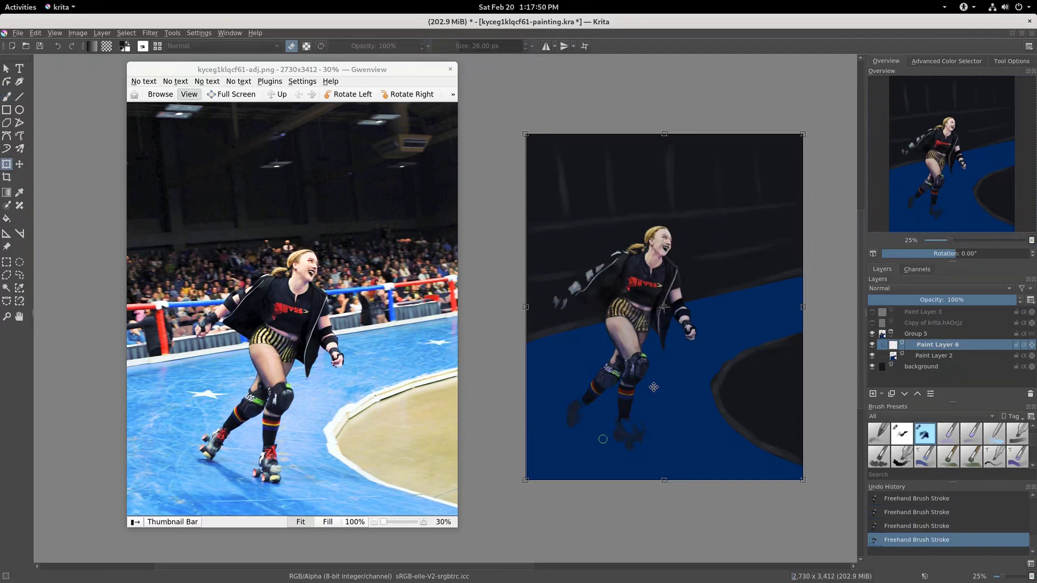
Shift the skater slightly to the right over the blue track and commit the transform
left_click_drag(661, 380, 673, 381)
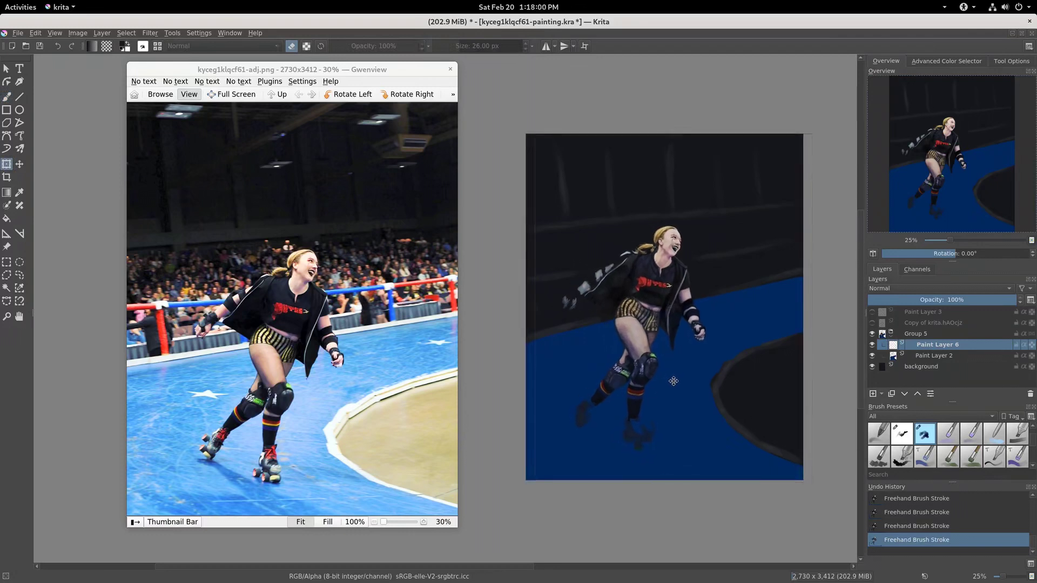
left_click_drag(673, 381, 673, 382)
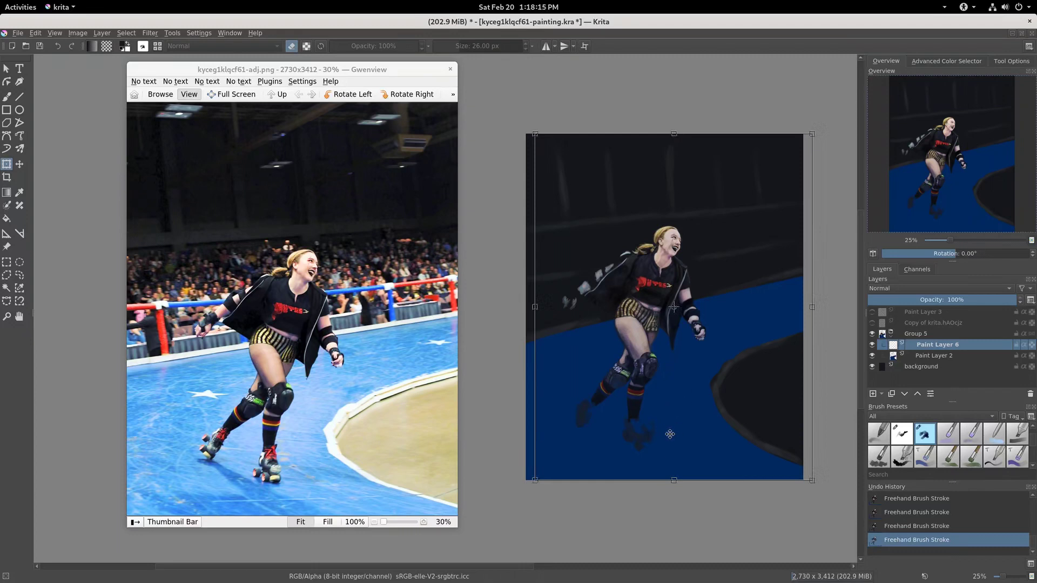
key("Return")
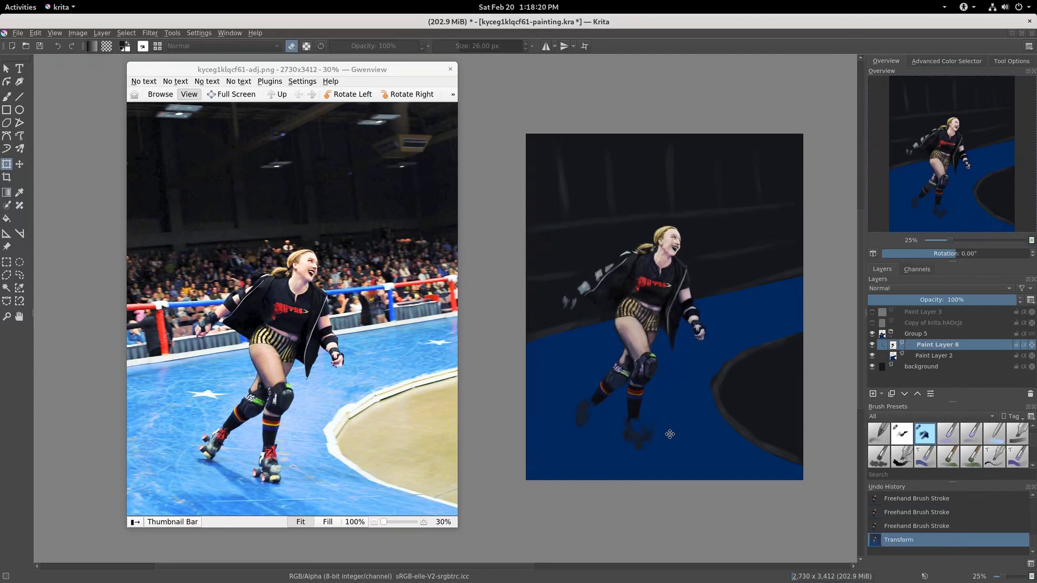
Select Paint Layer 6's opaque pixels, then refine the outline near the head with freehand selection
right_click(944, 346)
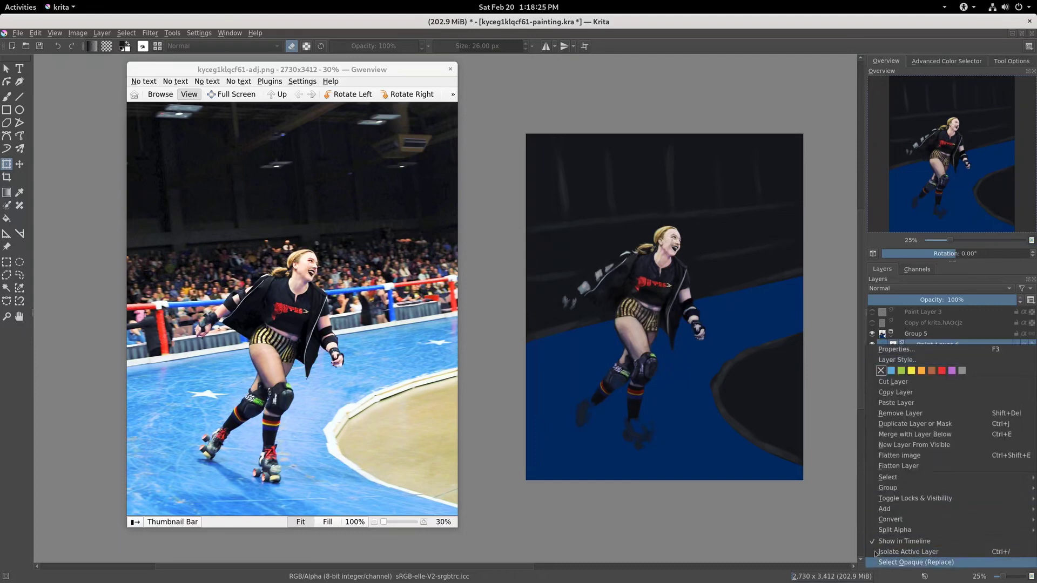
left_click(920, 563)
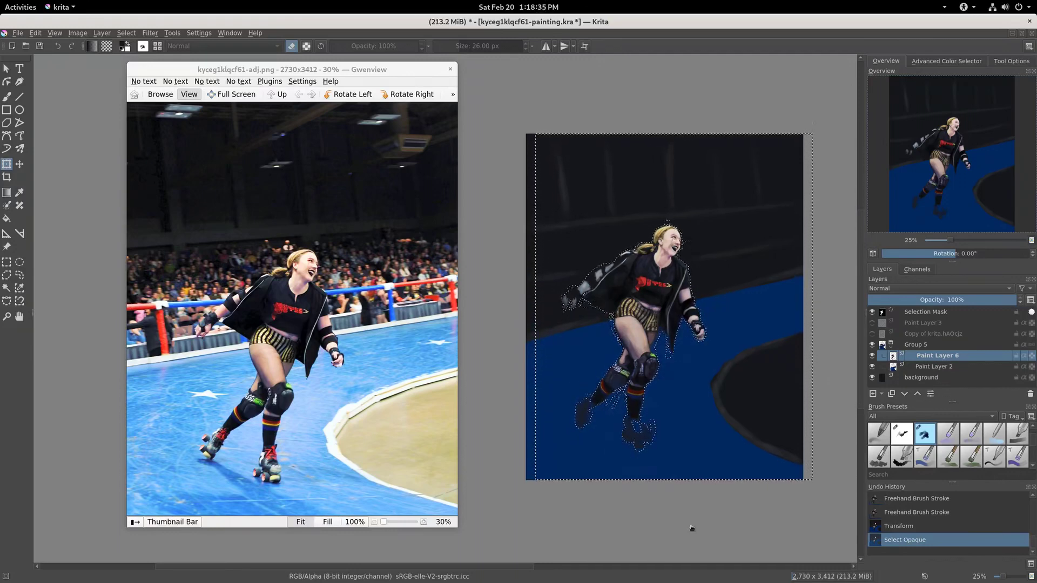
key("l")
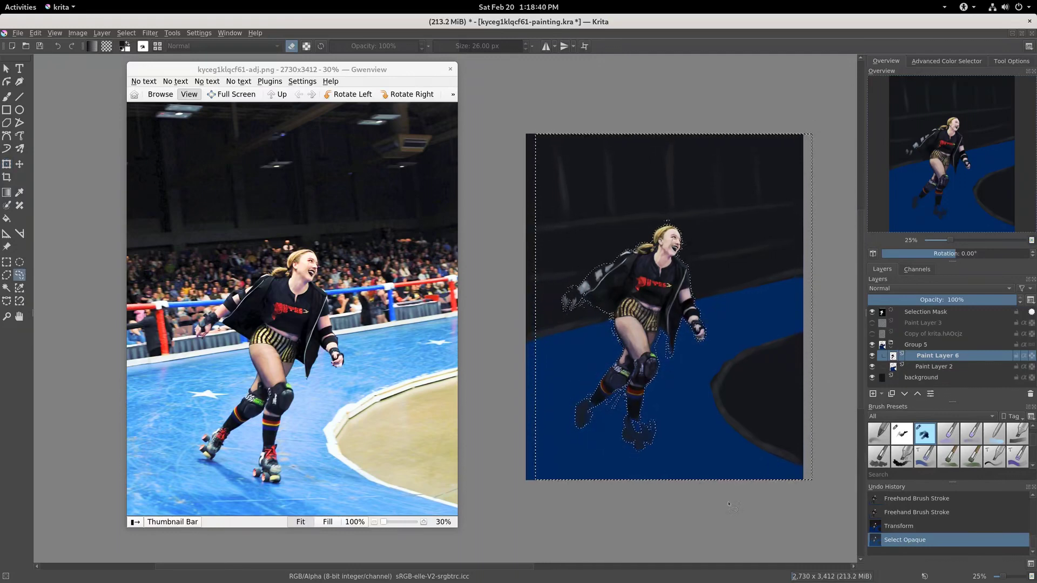
mouse_move(728, 497)
left_mouse_down()
mouse_move(806, 499)
mouse_move(734, 497)
mouse_move(551, 435)
mouse_move(545, 311)
mouse_move(624, 154)
mouse_move(793, 108)
mouse_move(484, 376)
mouse_move(768, 513)
left_mouse_up()
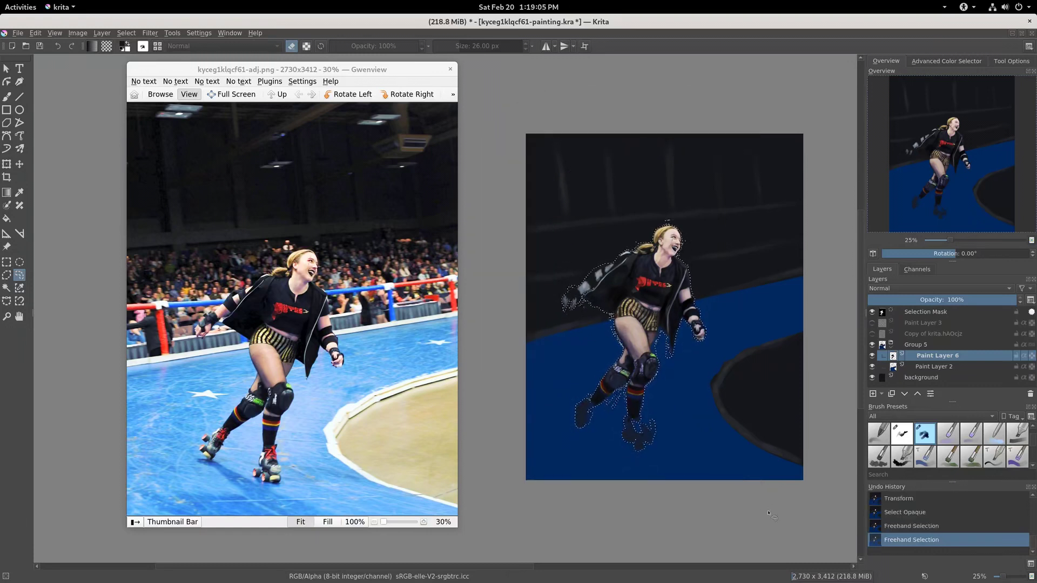
left_click_drag(660, 207, 669, 202)
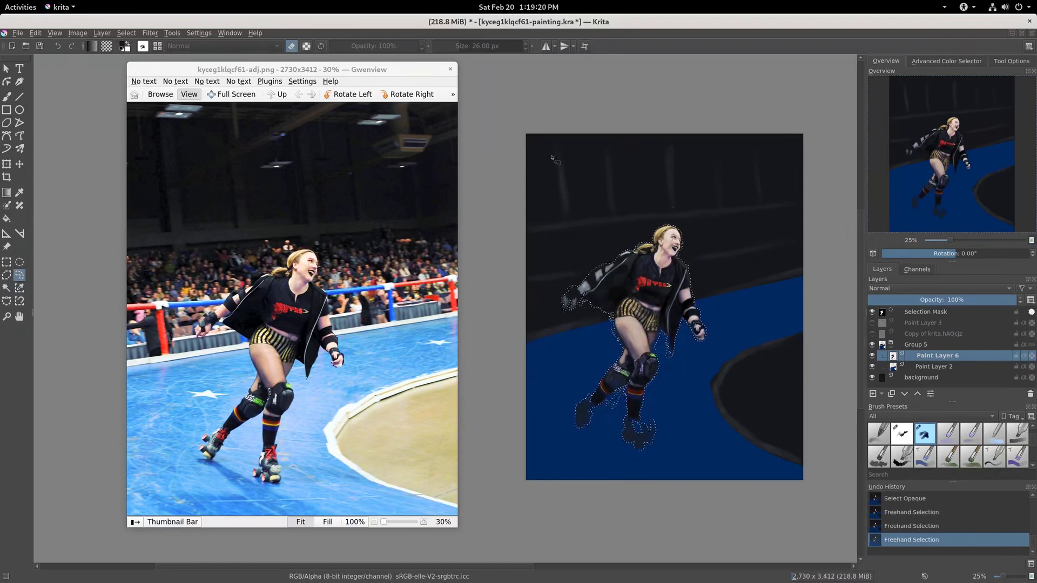
left_click(101, 33)
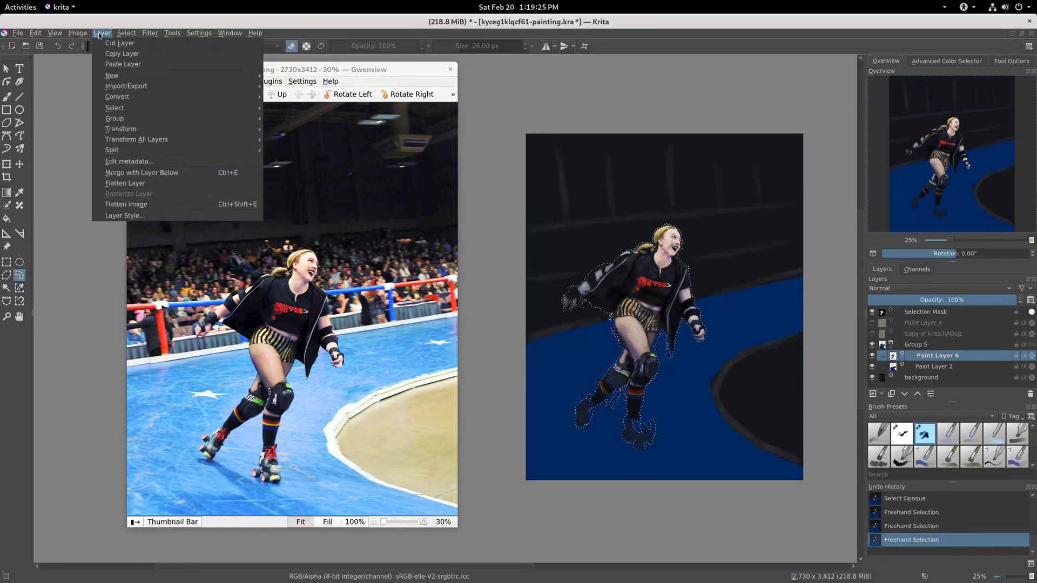
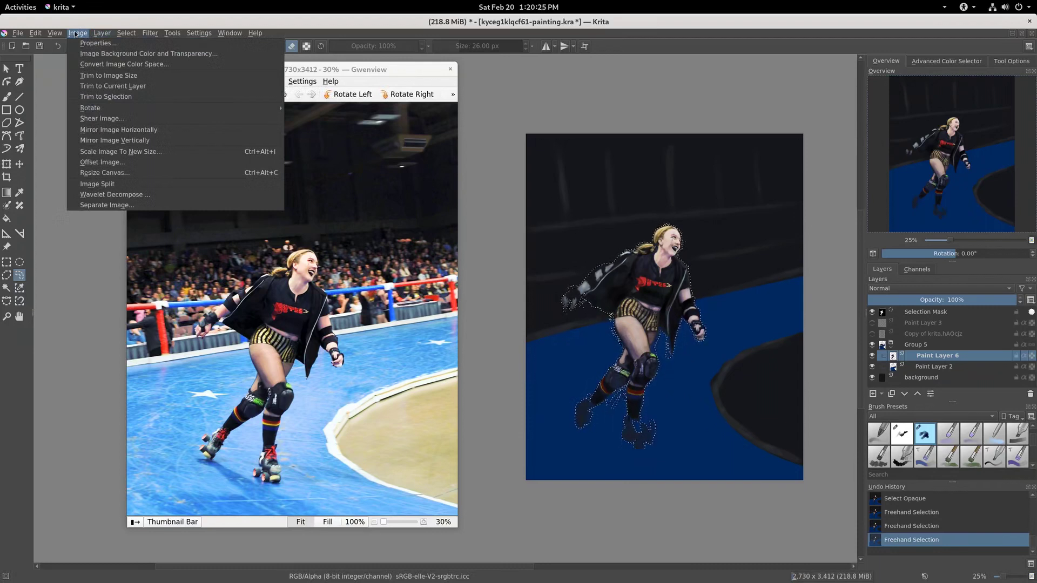
Cut the selected skater from the arena layer and paste her onto a new layer
left_click(730, 37)
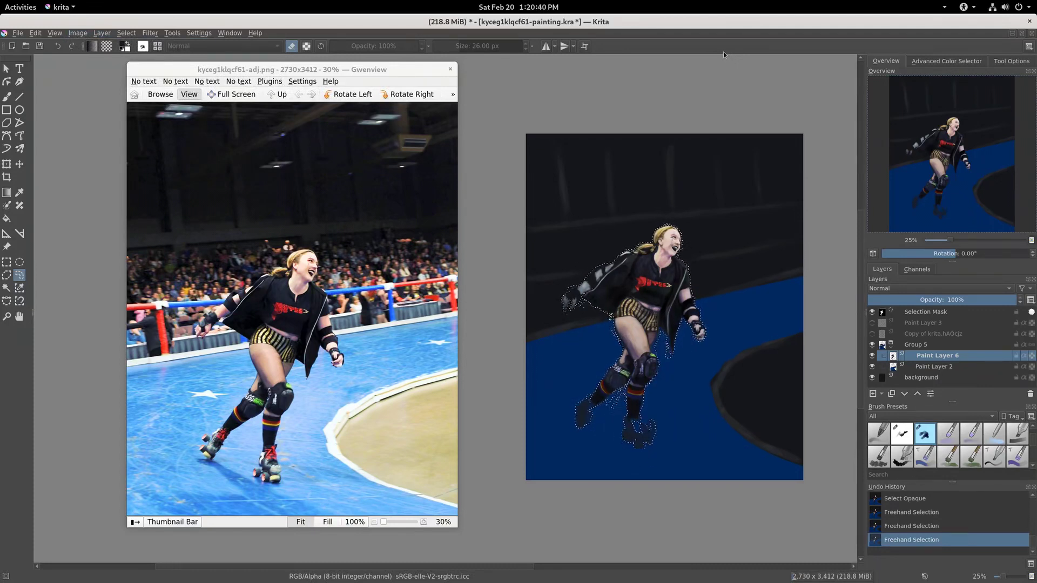
key("ctrl+x")
key("ctrl+shift+a")
key("ctrl+v")
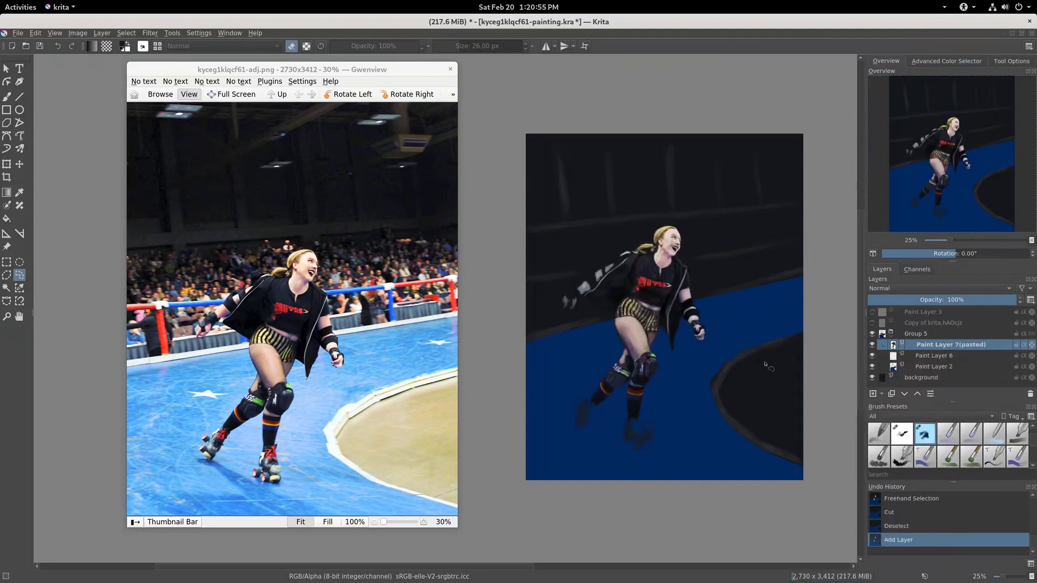
Transform the pasted skater, shifting her slightly right and up over the blue floor
key("ctrl+t")
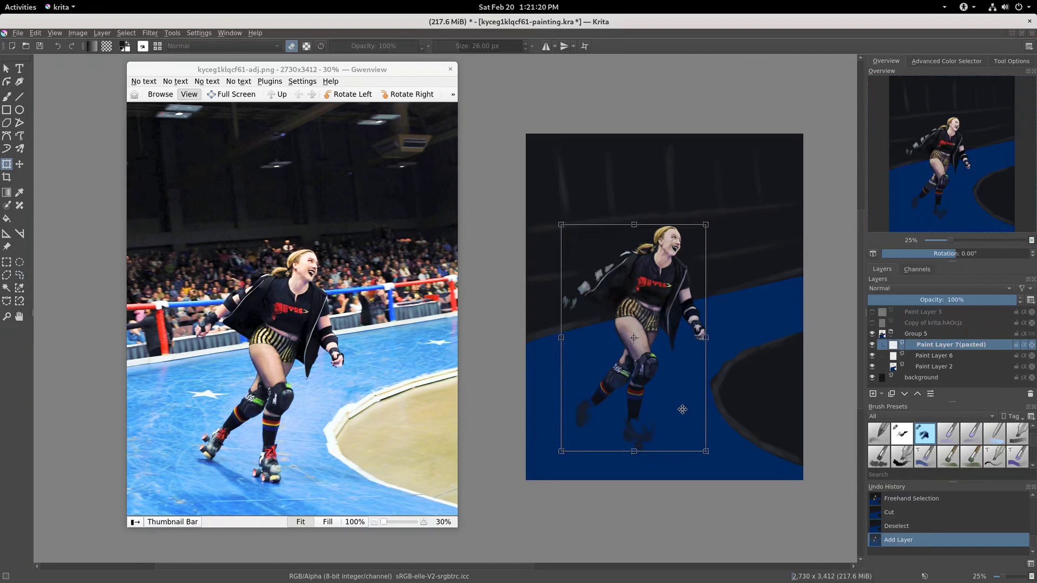
left_click_drag(676, 410, 682, 408)
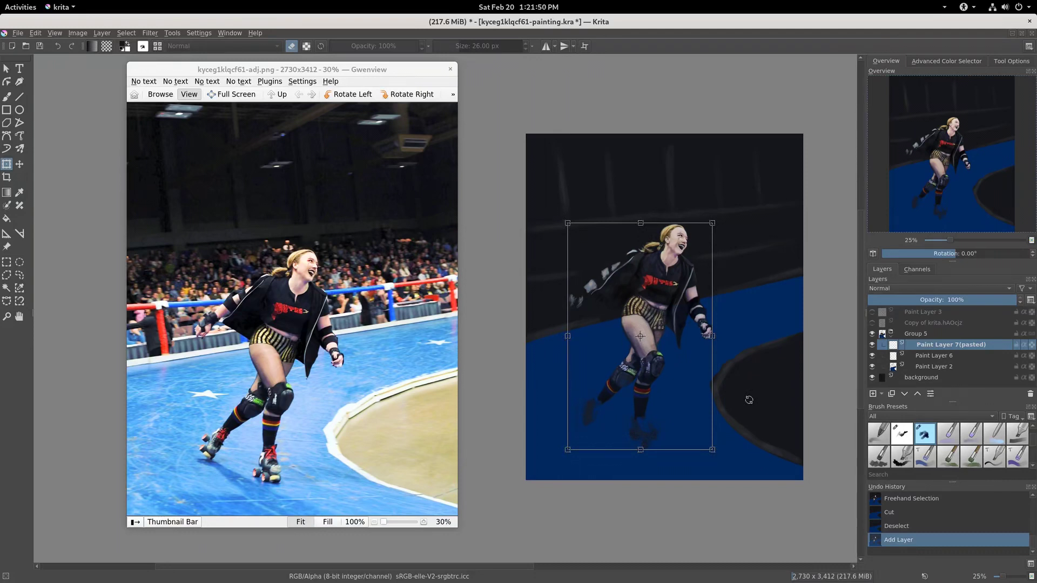
key("Return")
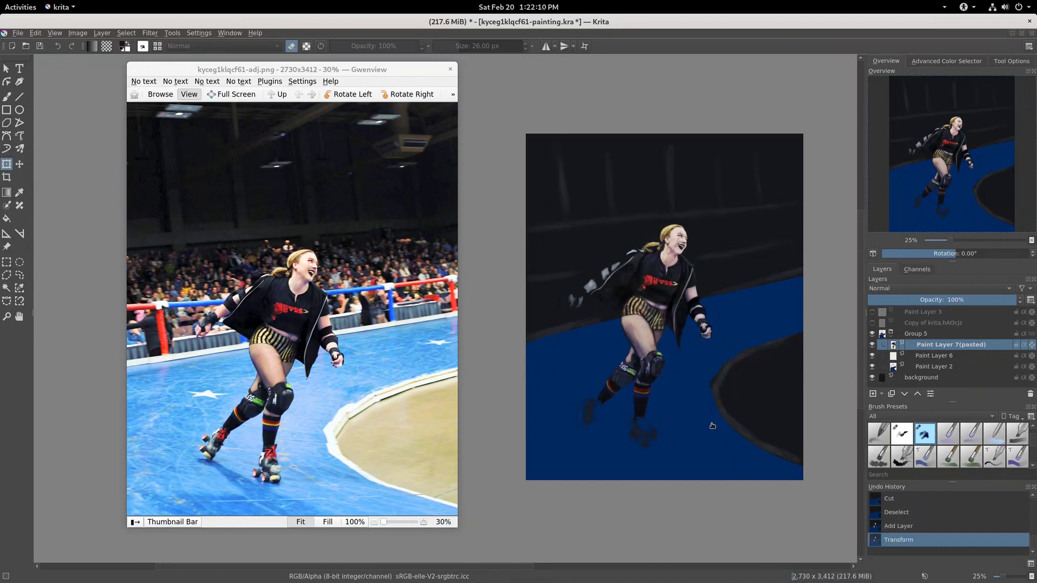
scroll(534, 417, "up", 4)
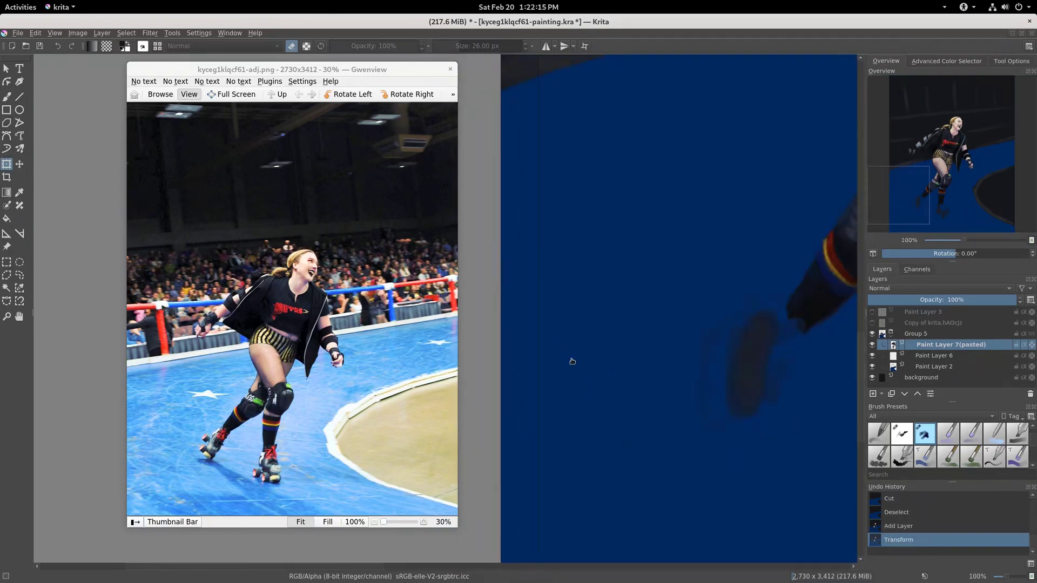
Compare layer contents by toggling visibility, then delete Paint Layer 6
left_click(872, 345)
left_click(871, 357)
left_click(872, 356)
scroll(787, 418, "down", 3)
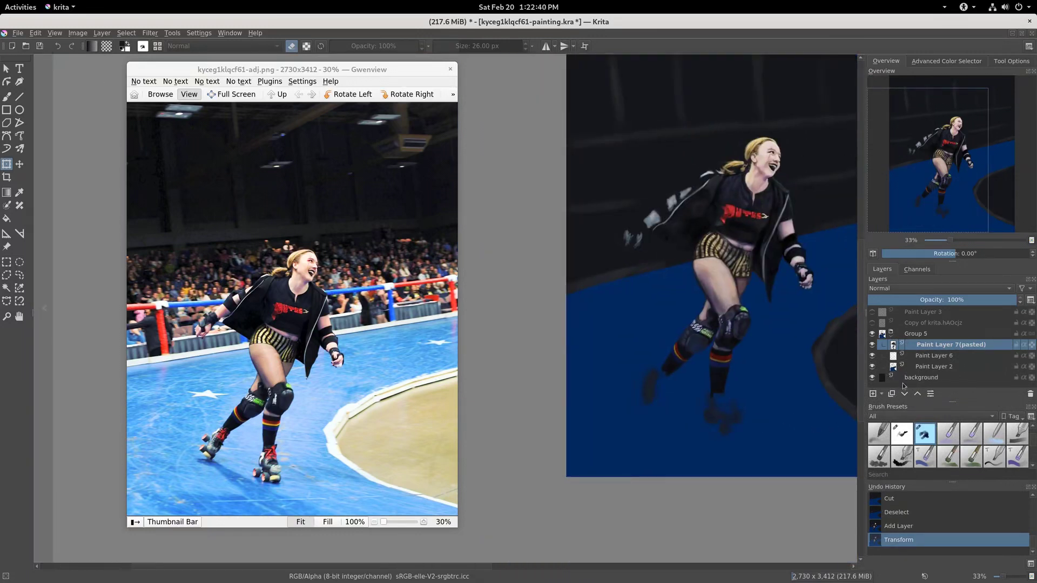
left_click(908, 356)
left_click(1030, 394)
left_click_drag(813, 376, 720, 408)
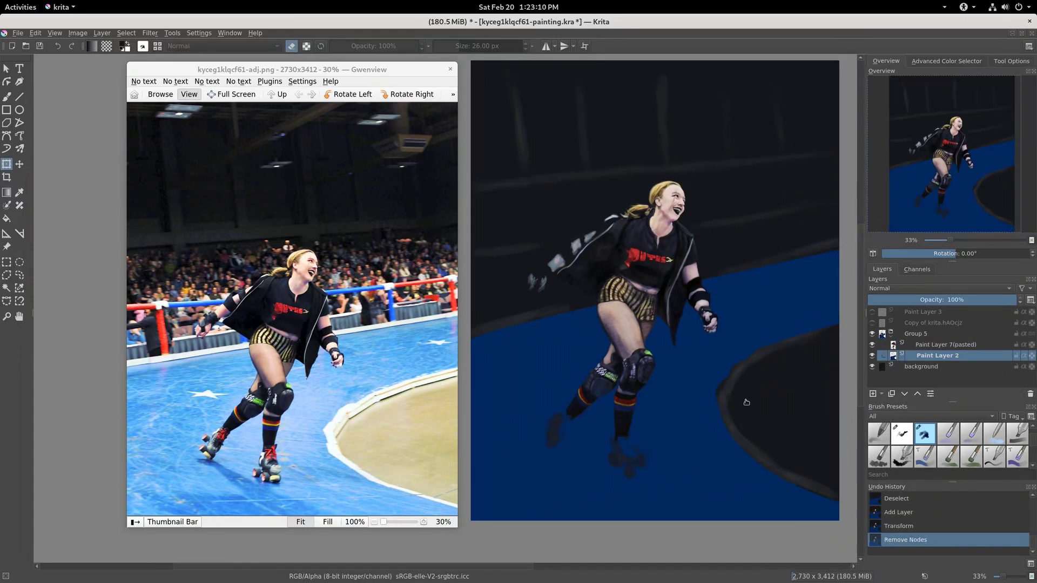
key("b")
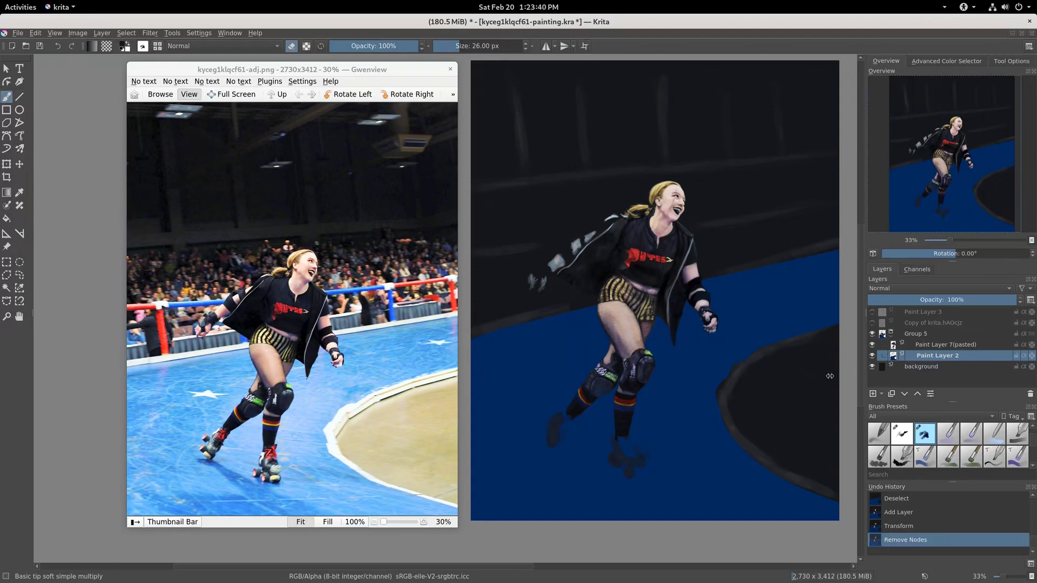
On a new layer, paint soft Screen-mode light strokes around the skater's feet with a medium brush
key("Insert")
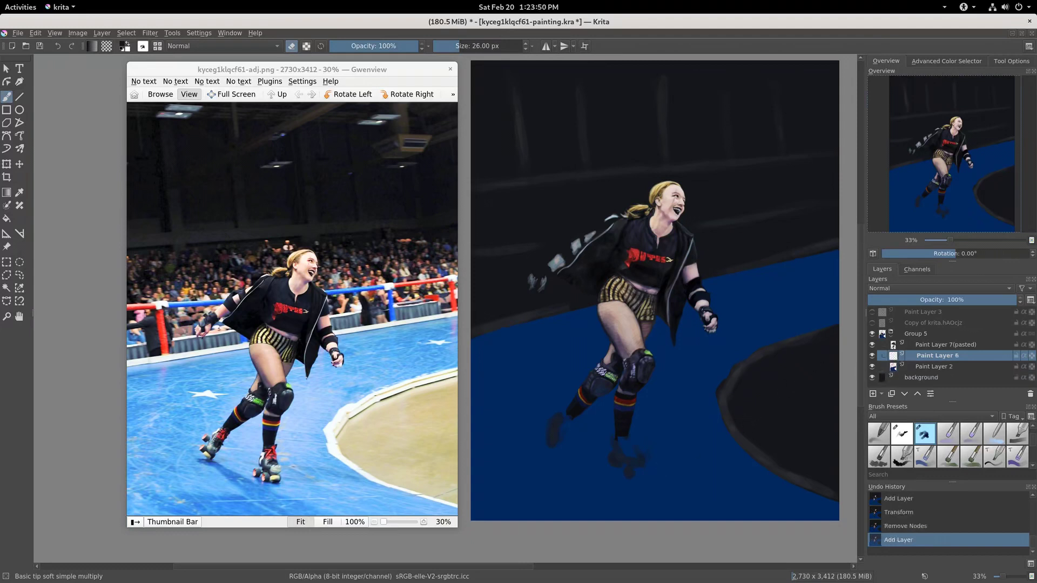
key("e")
key("slash")
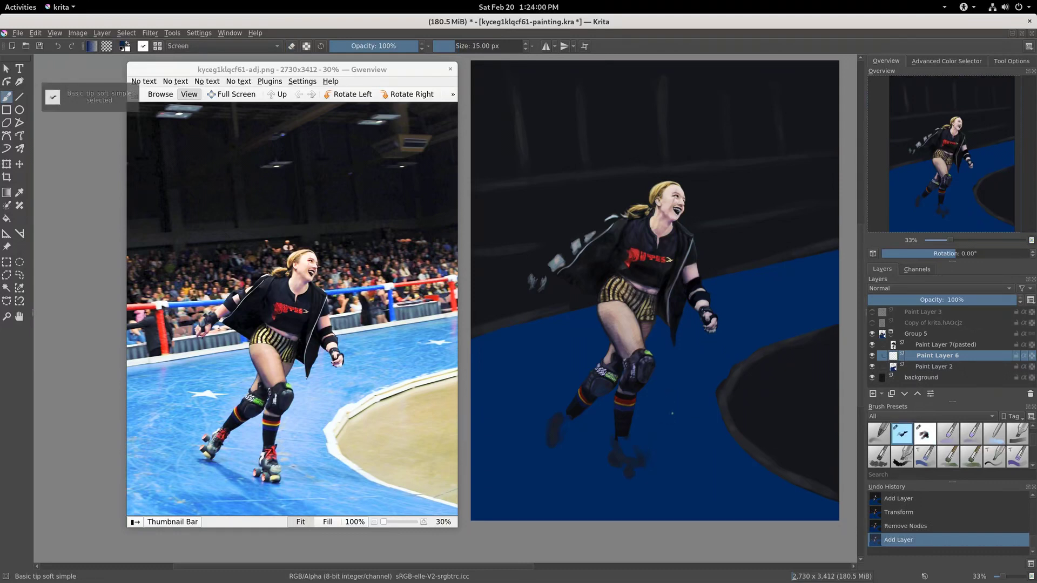
left_click_drag(671, 414, 702, 414)
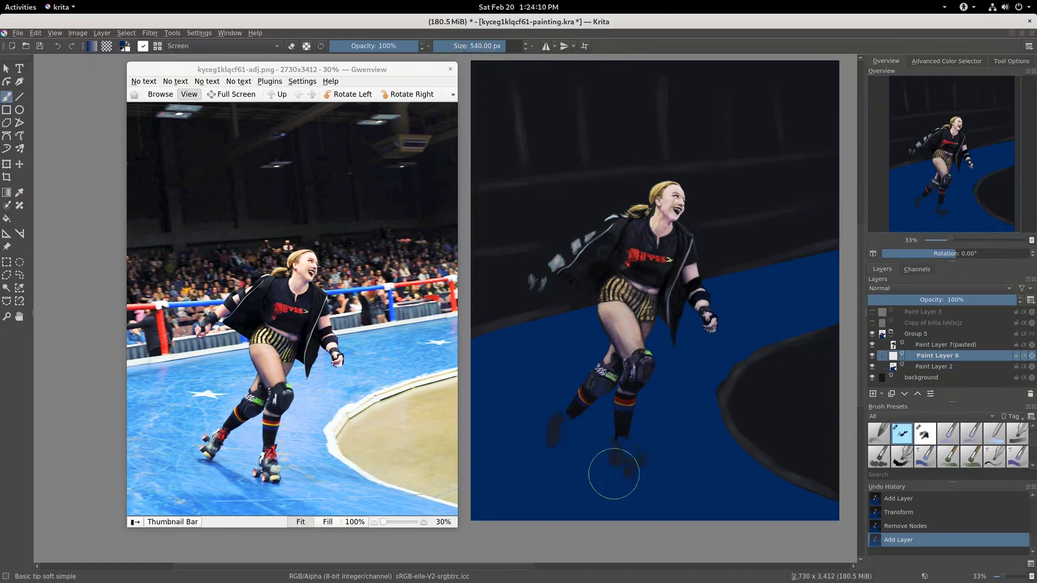
key("bracketleft")
left_click_drag(610, 454, 583, 445)
left_click(624, 470)
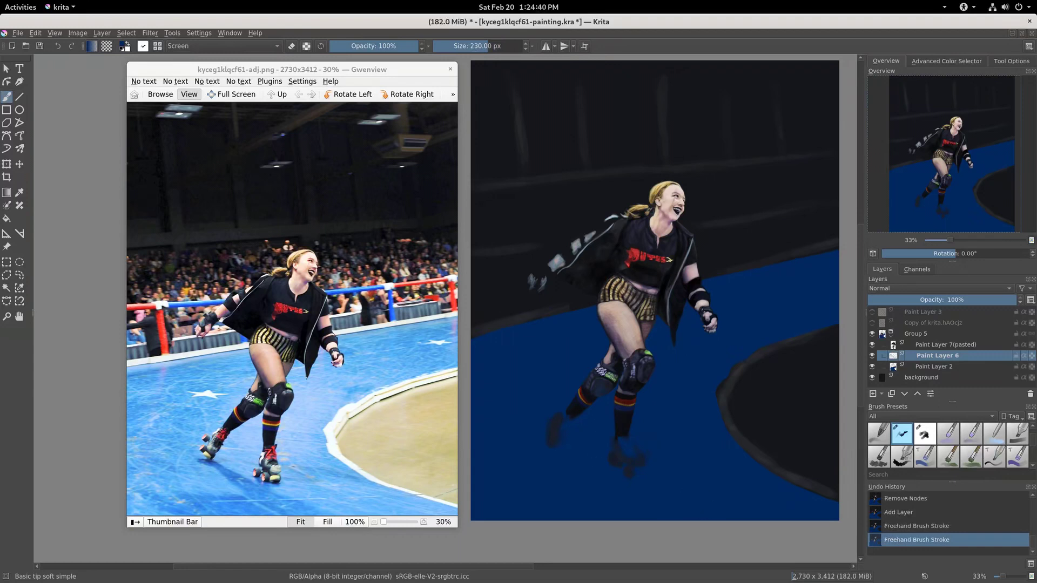
mouse_move(618, 456)
left_mouse_down()
mouse_move(567, 493)
mouse_move(564, 484)
left_mouse_up()
Pick a lighter blue and brighten the oval's inner edge and the track below the skater
left_click(940, 61)
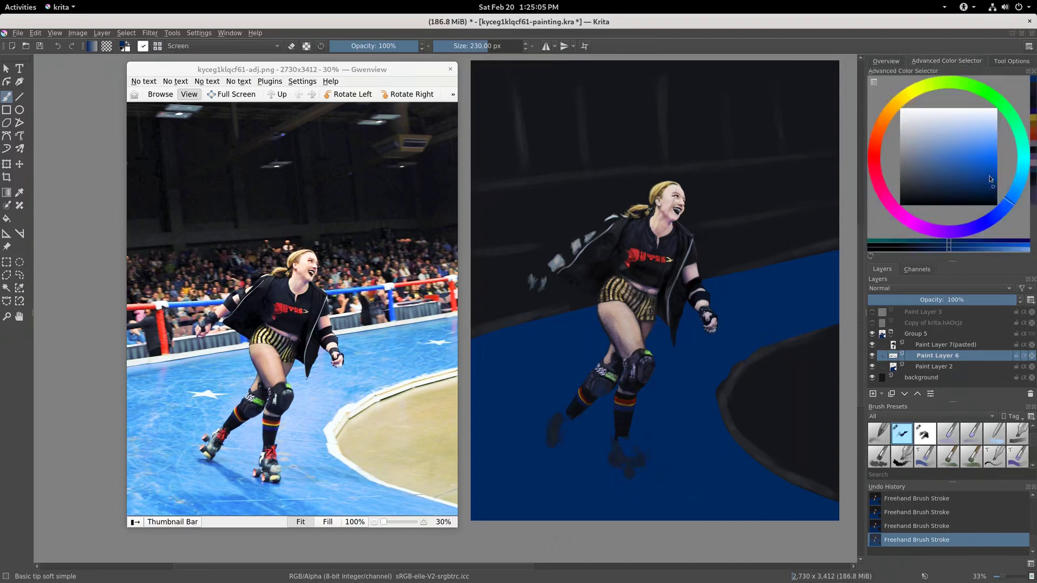
left_click(991, 172)
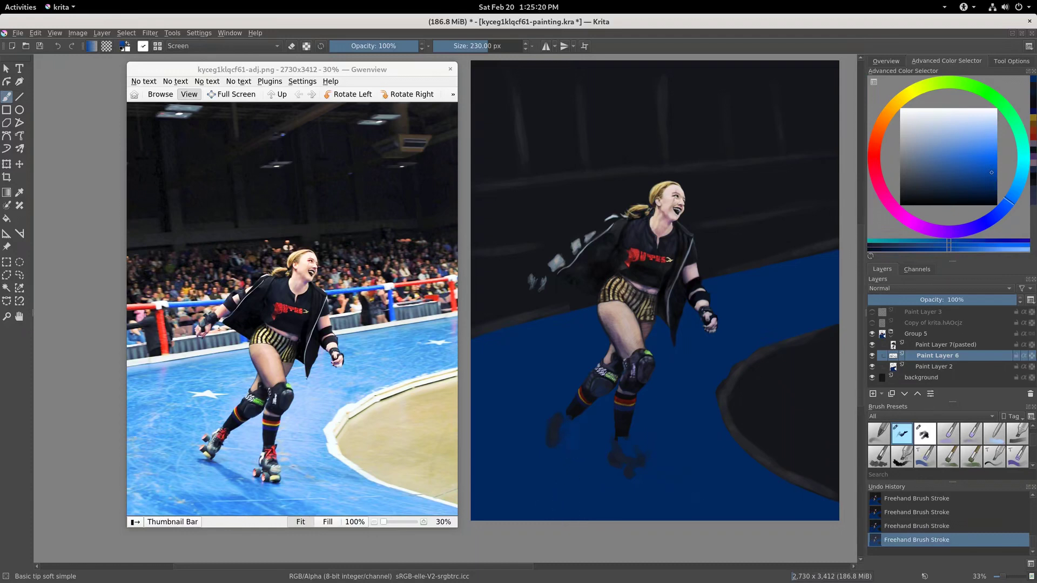
left_click(597, 450)
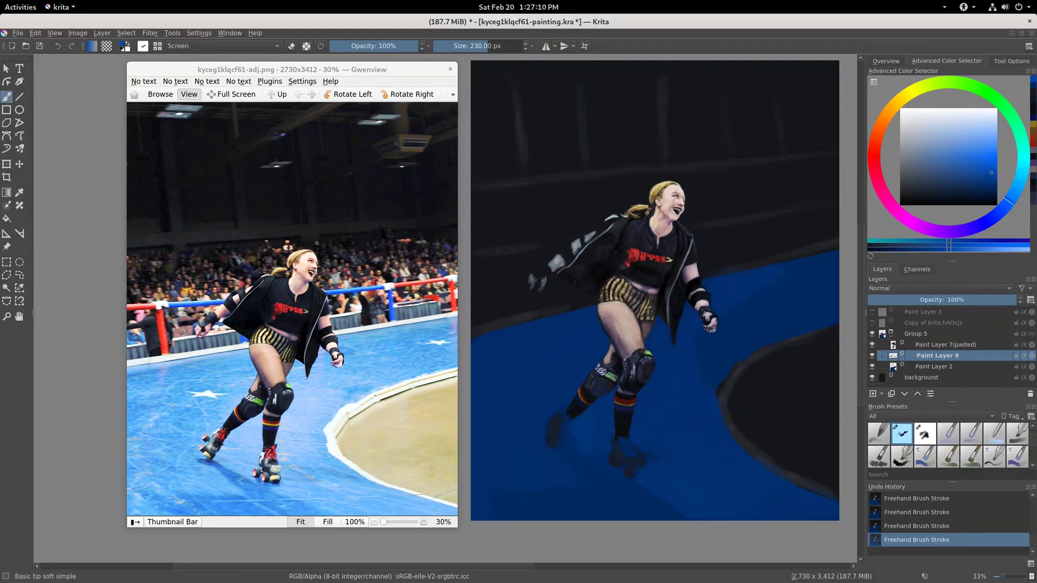
left_click_drag(724, 392, 720, 373)
left_click_drag(714, 474, 709, 506)
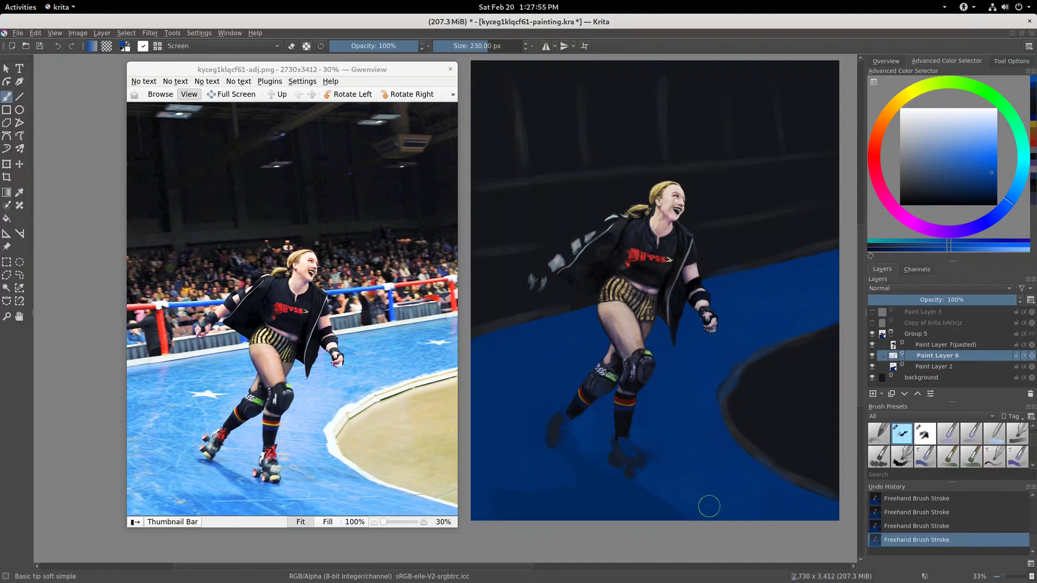
key("bracketleft")
key("bracketleft")
key("bracketleft")
key("bracketleft")
key("bracketleft")
key("bracketleft")
Set up a 47 px Multiply-blend brush with a darker blue for track shadows
key("slash")
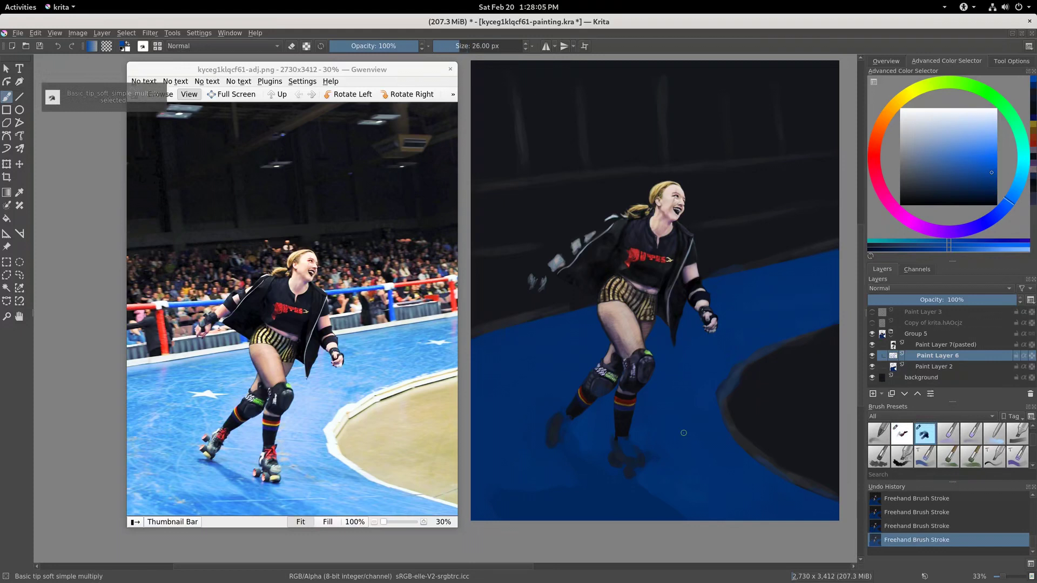
key("e")
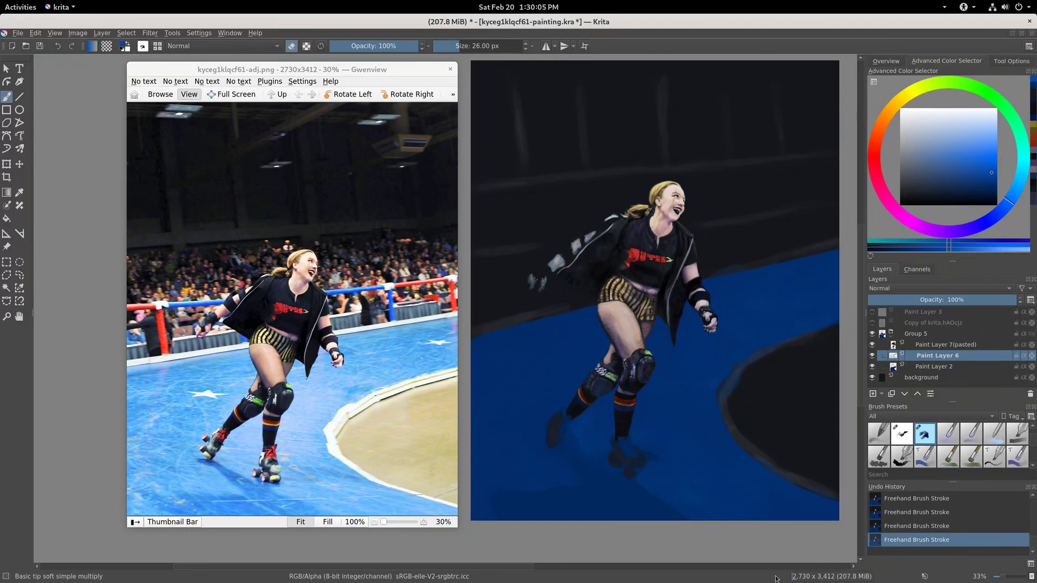
key("e")
left_click(233, 46)
left_click(194, 84)
left_click_drag(565, 457, 580, 457)
left_click_drag(993, 177, 990, 187)
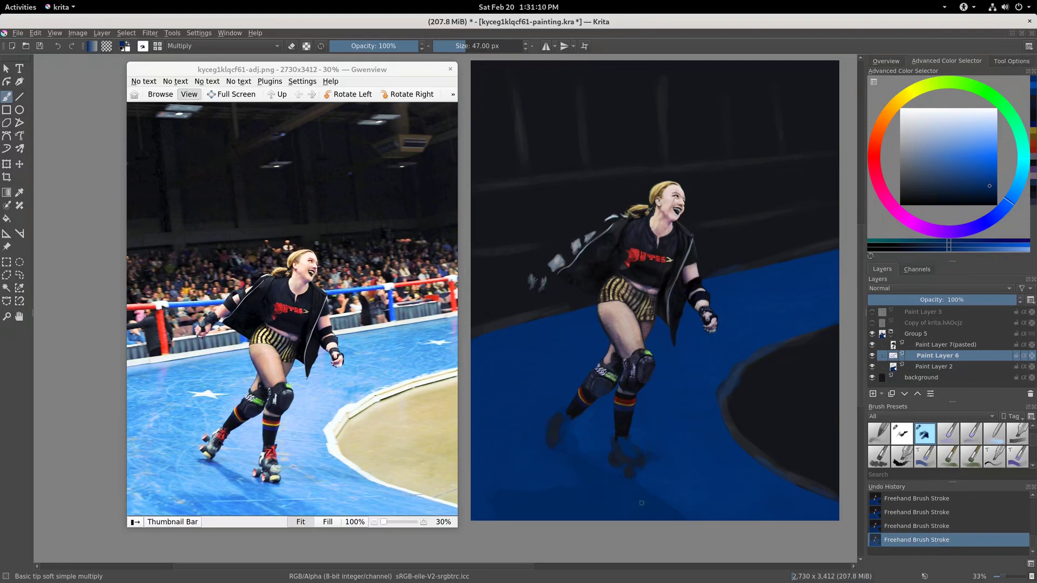
Undo the last shading stroke to compare, set the brush to 135 px, and redo it
key("ctrl+z")
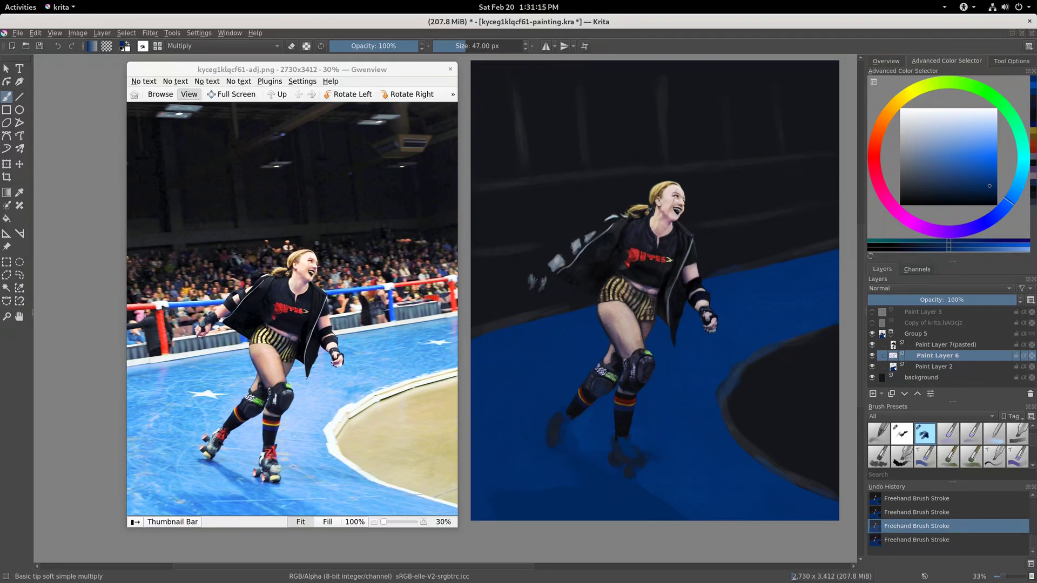
left_click_drag(599, 455, 617, 493)
key("ctrl+shift+z")
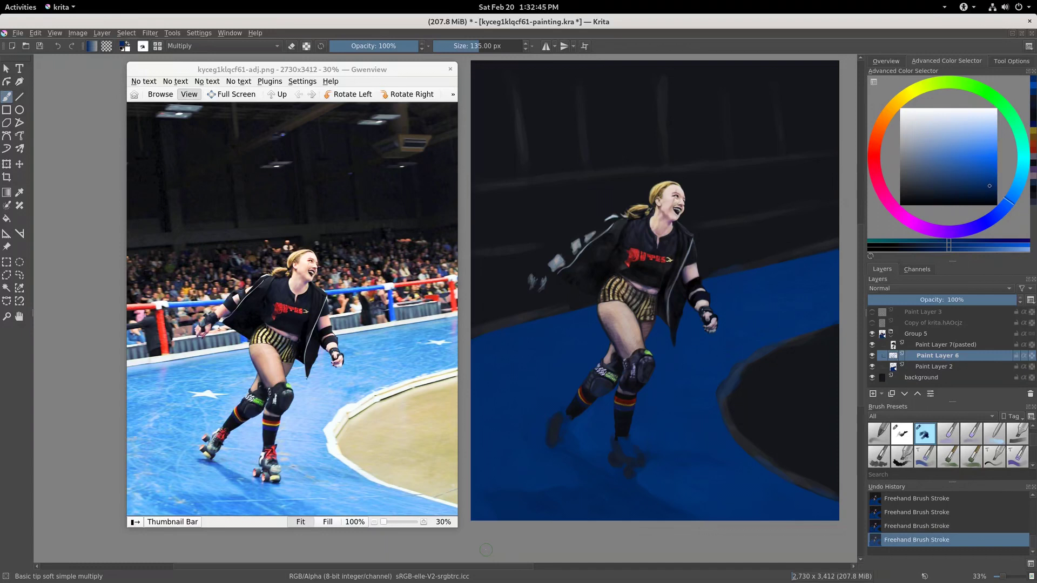
left_click(932, 367, "ctrl")
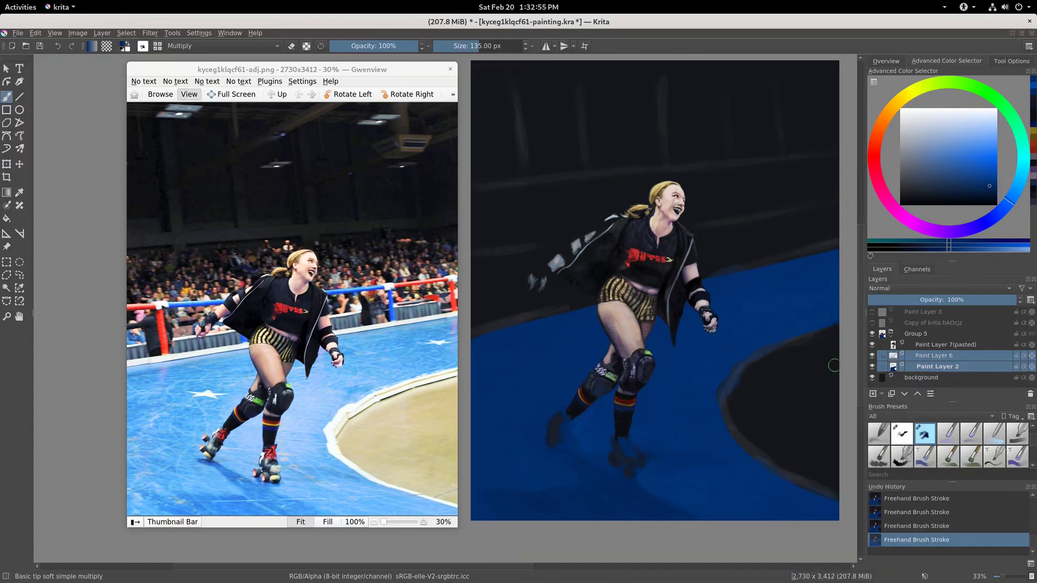
Group Paint Layer 6 and Paint Layer 2, then liquify the track's edge with size 342.72
key("ctrl+g")
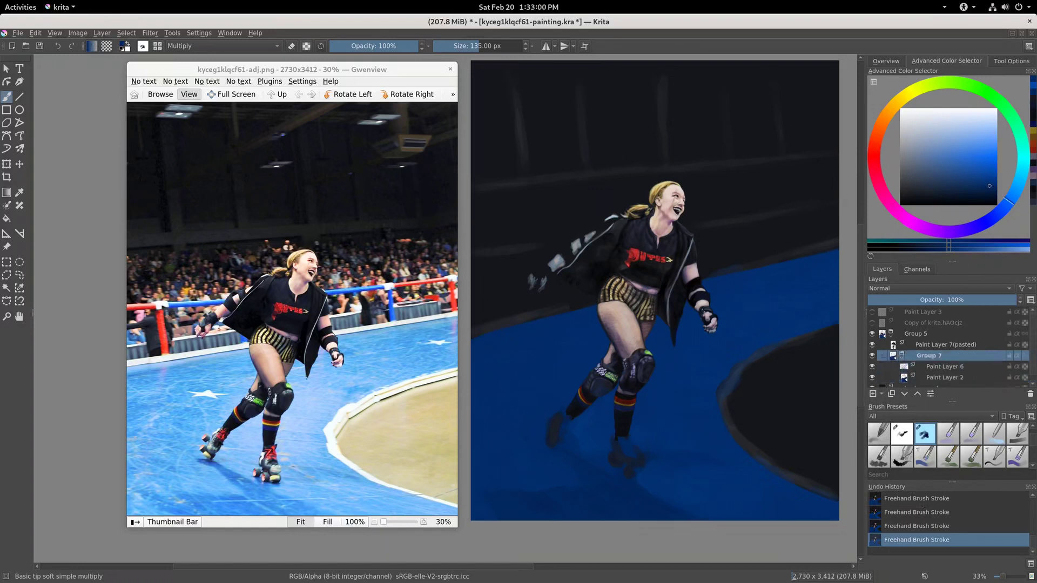
key("ctrl+t")
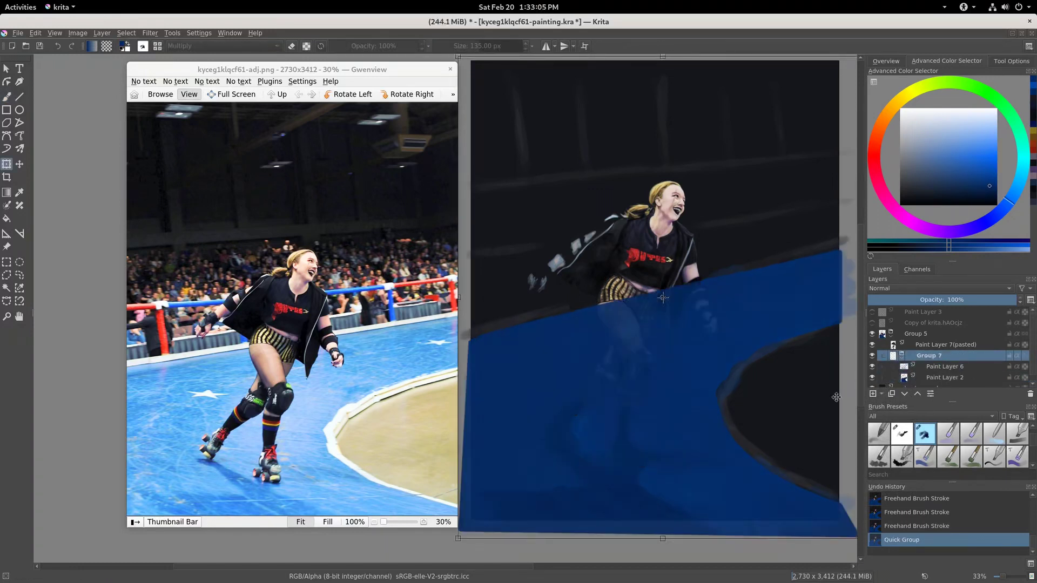
left_click(1012, 60)
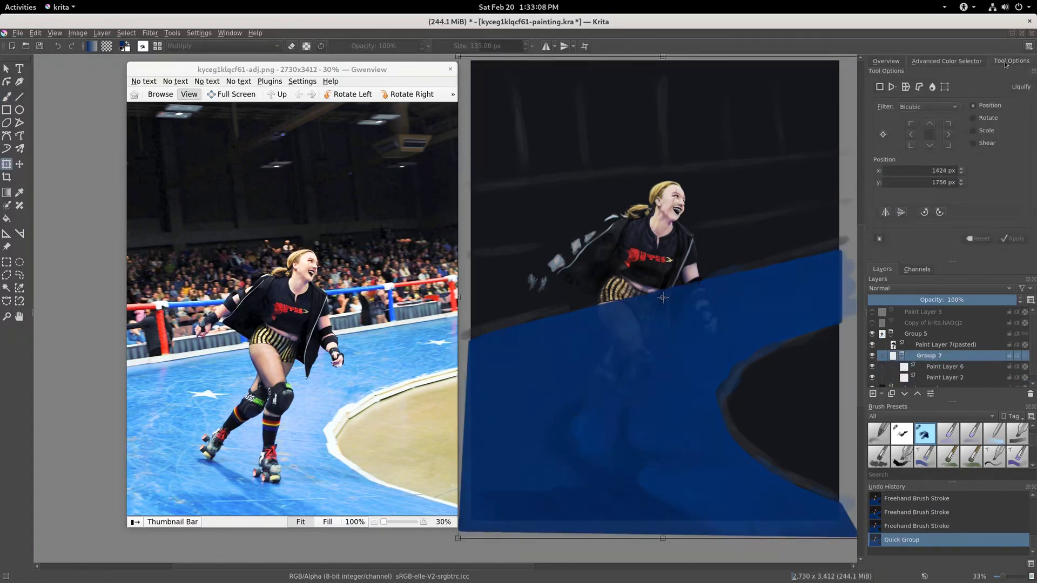
left_click(932, 86)
left_click(980, 119)
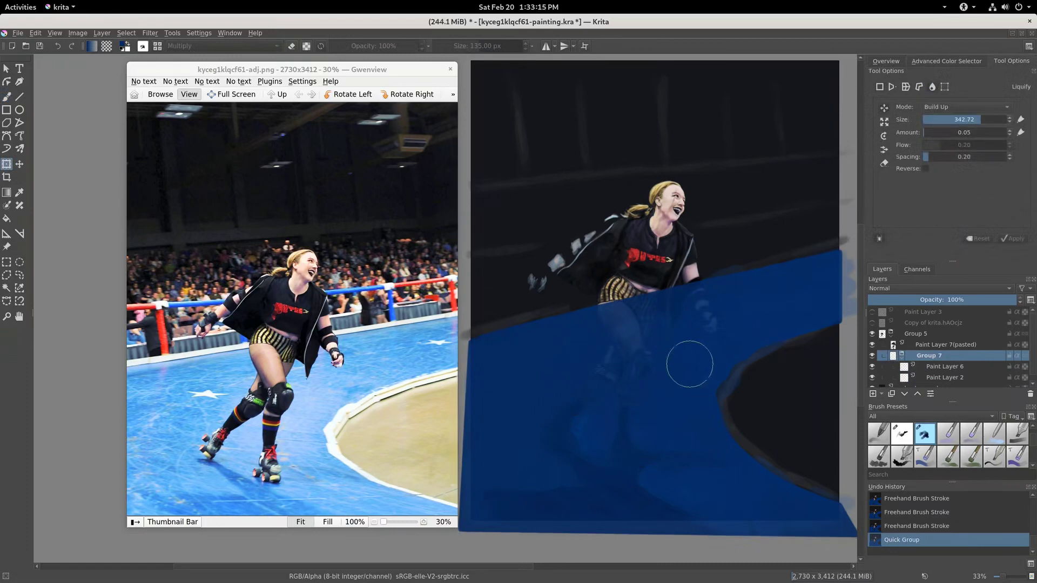
left_click_drag(481, 352, 473, 339)
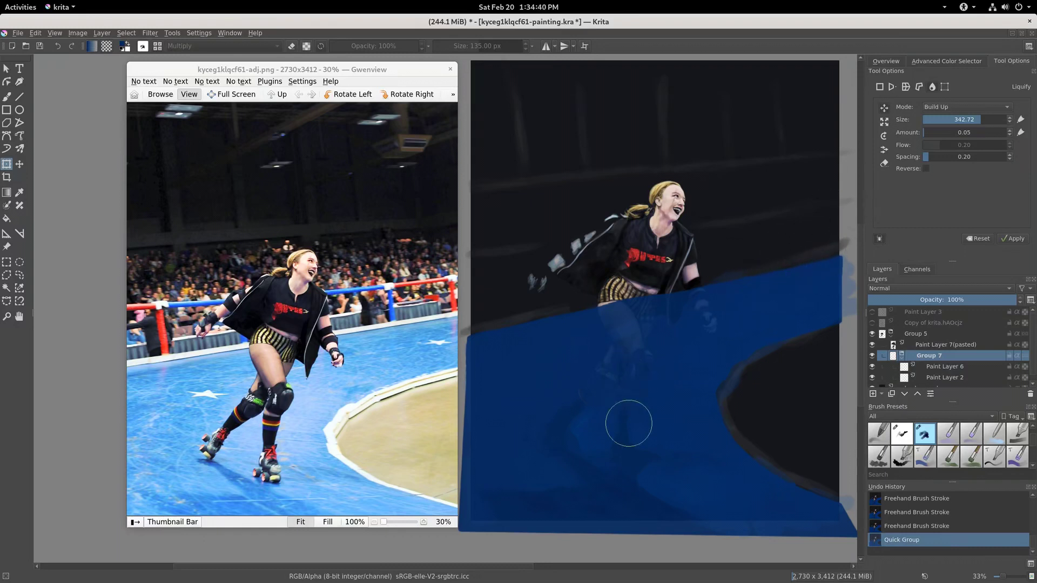
key("Return")
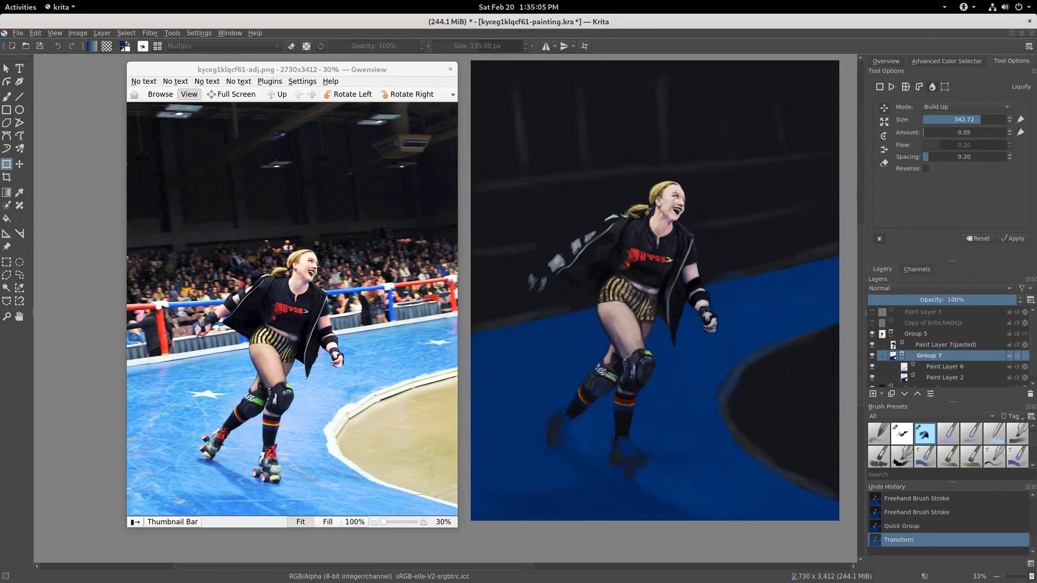
Activate Paint Layer 7(pasted) with a Normal-blend freehand brush at 44 px
left_click(926, 345)
key("b")
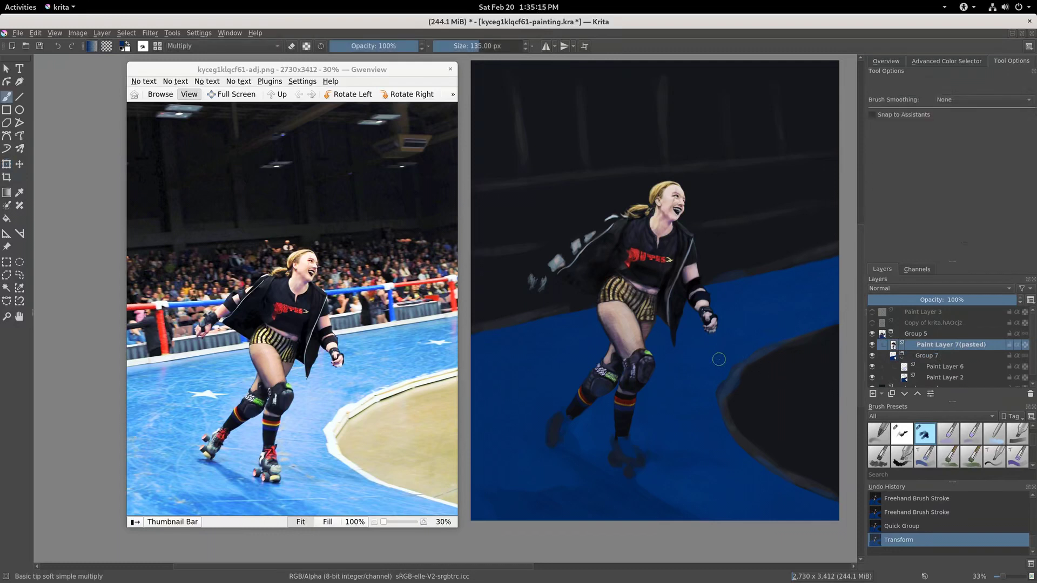
left_click(226, 46)
left_click(227, 91)
left_click_drag(758, 265, 736, 313)
Set the Gwenview skater reference photo to 44% zoom and shift its window right
left_click(309, 367)
scroll(310, 367, "up", 2)
left_click_drag(309, 366, 350, 307)
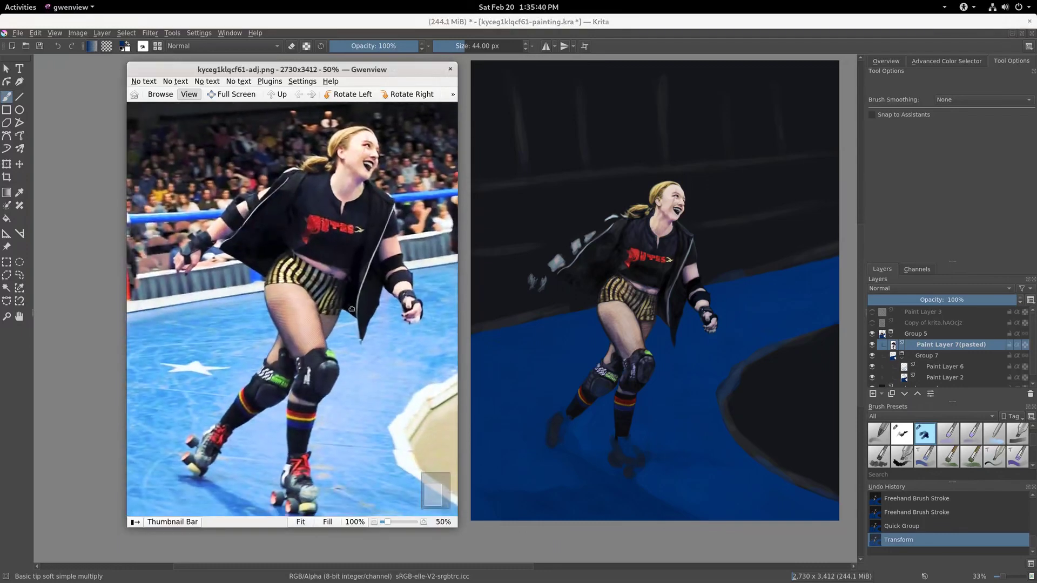
left_click(385, 524)
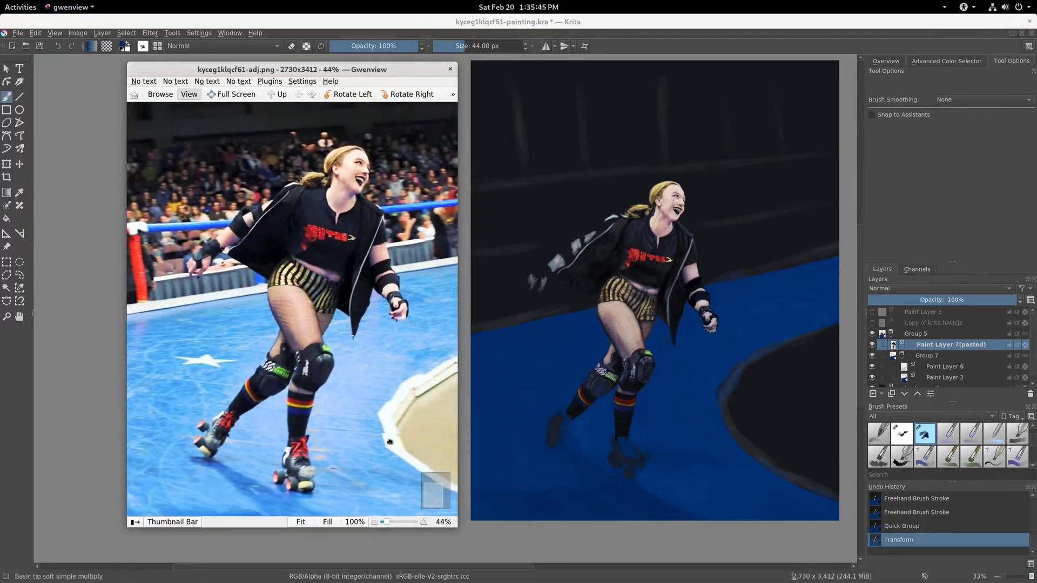
left_click_drag(407, 66, 463, 75)
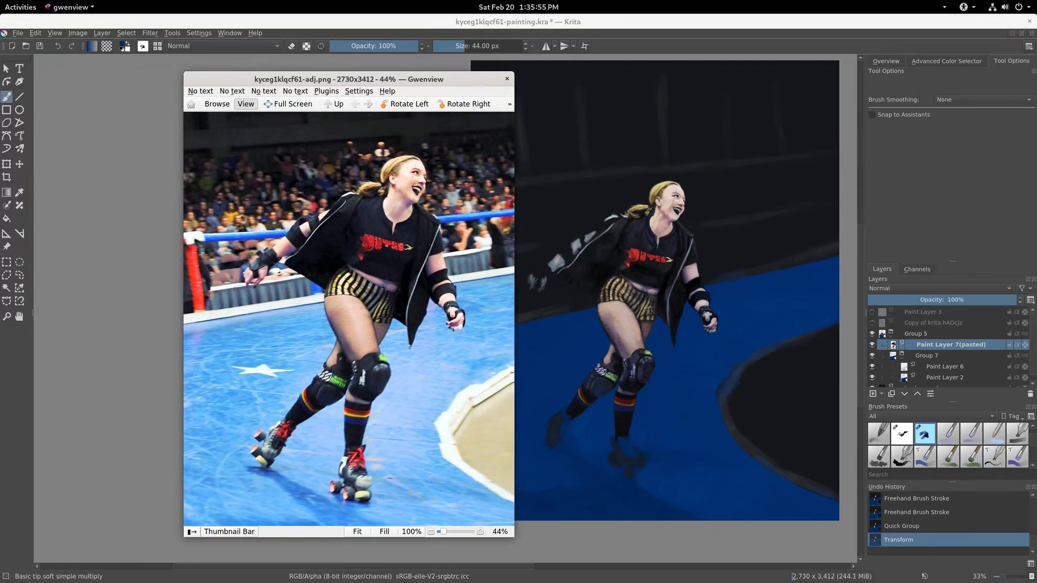
Zoom the Krita canvas and save the painting
scroll(674, 346, "up", 1)
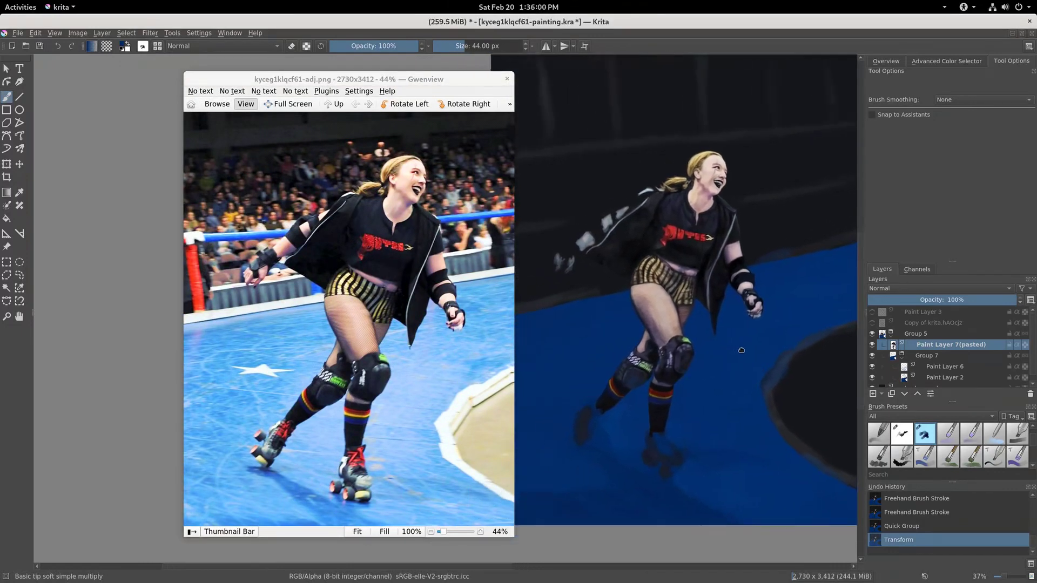
scroll(740, 350, "up", 1)
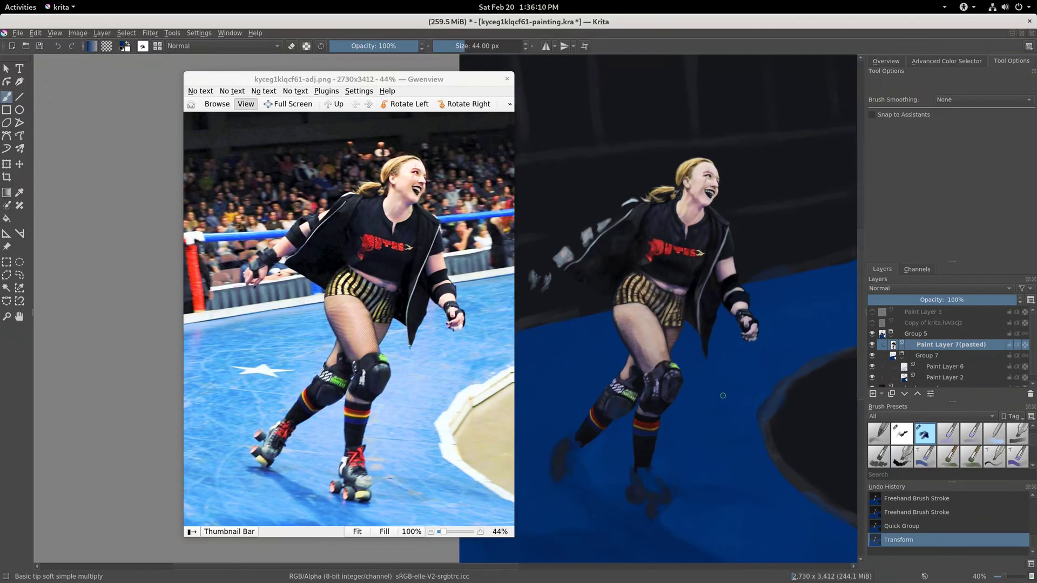
key("ctrl+s")
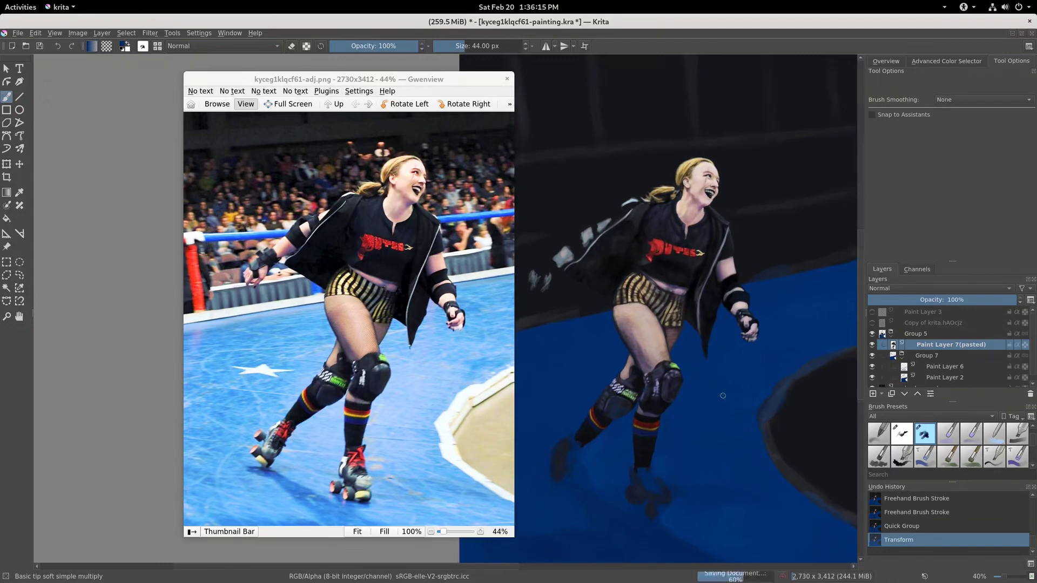